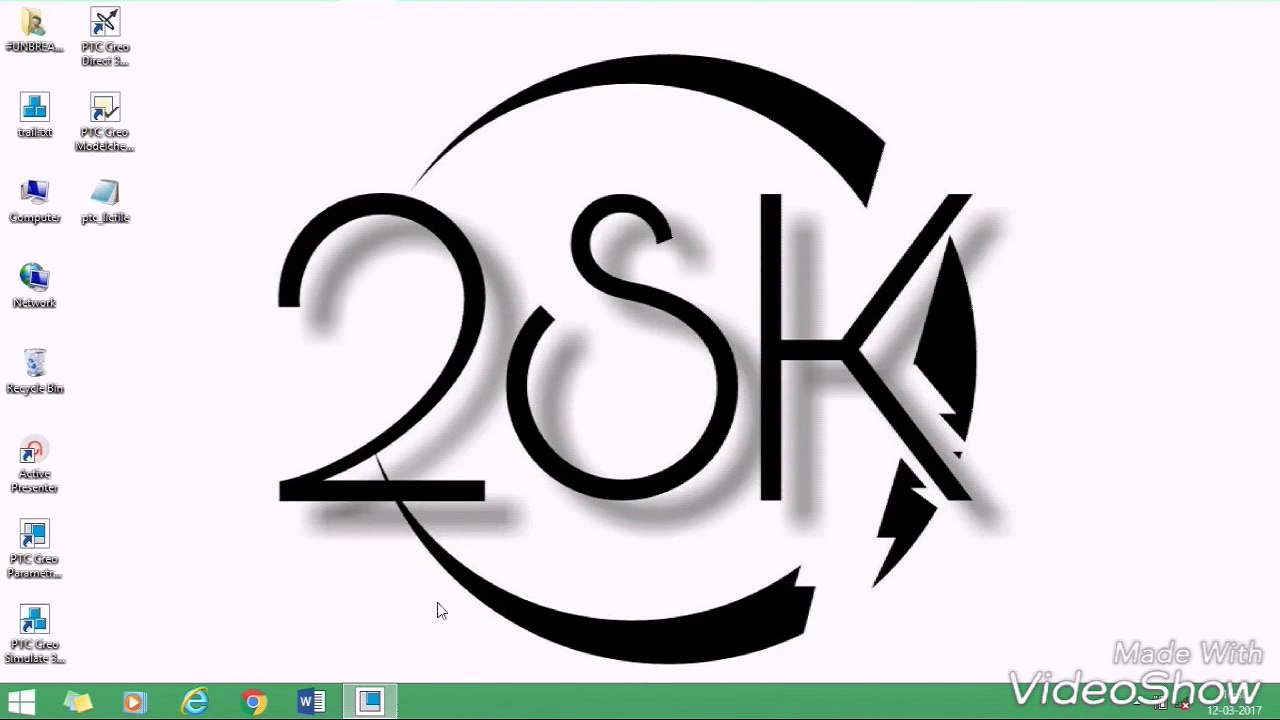
- Switch to PTC Creo Parametric and view the finished impeller model from another angle
click(372, 700)
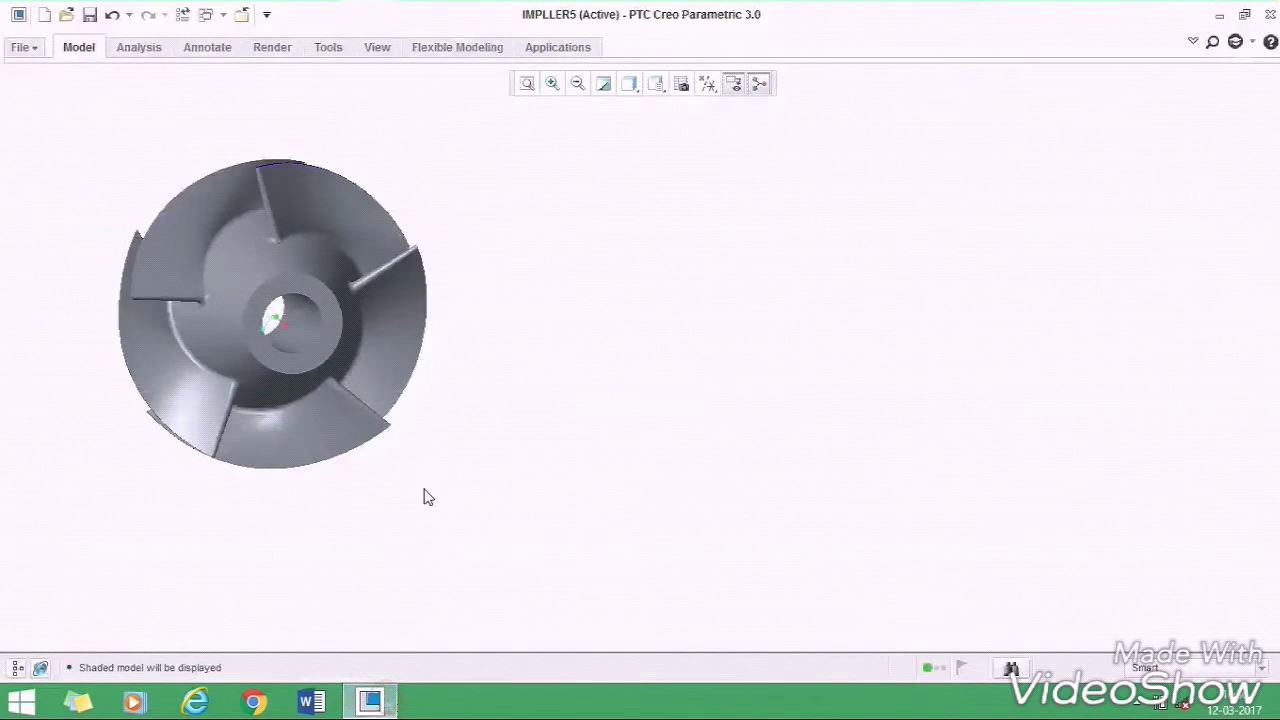
key(ctrl+d)
mouse_move(433, 461)
middle_down()
mouse_move(483, 480)
mouse_move(574, 477)
mouse_move(491, 501)
mouse_move(409, 500)
mouse_move(426, 451)
mouse_move(439, 457)
middle_up()
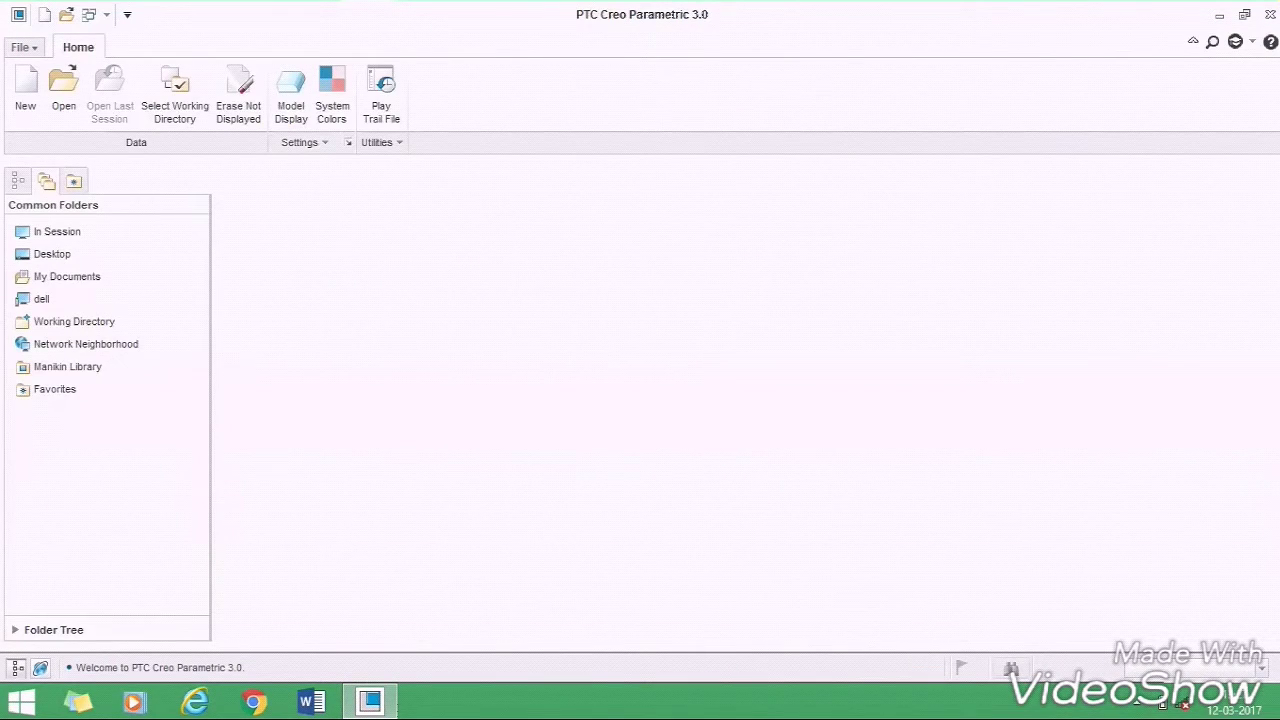
- Create a new solid part named IMPLLER5 using the mmns_part_solid template instead of the default one
click(24, 100)
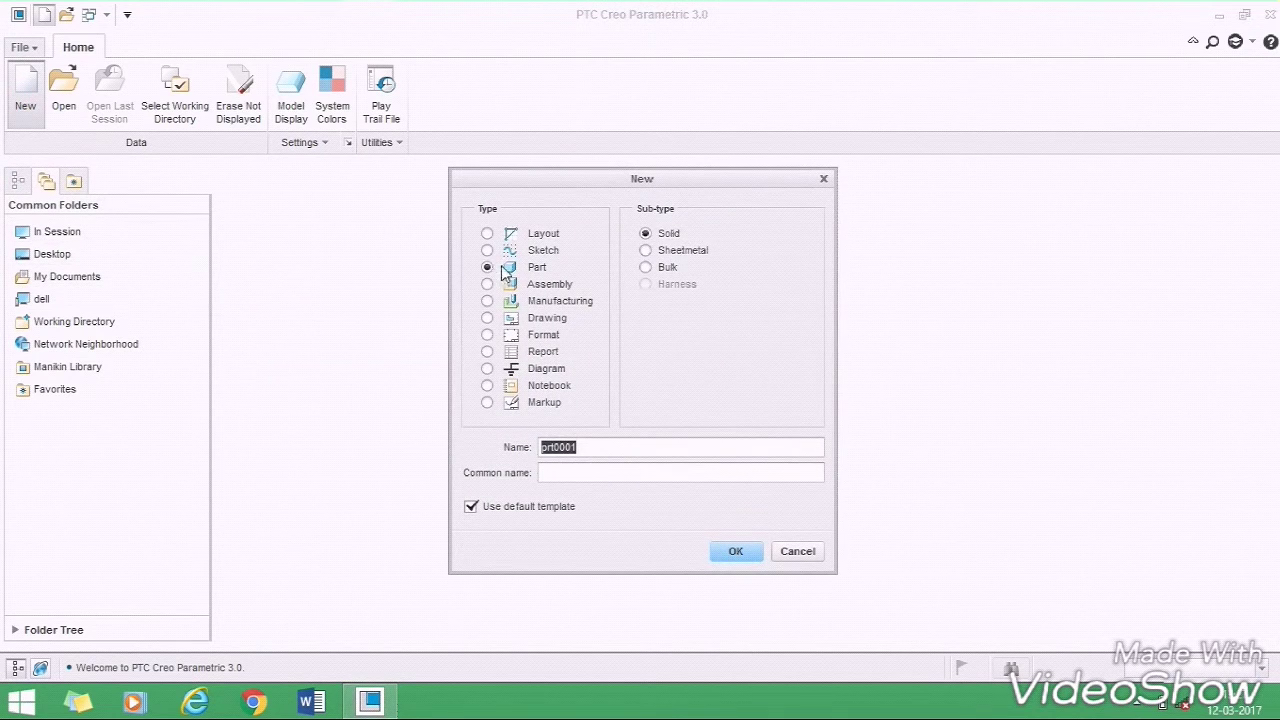
text(in)
click(471, 507)
click(740, 552)
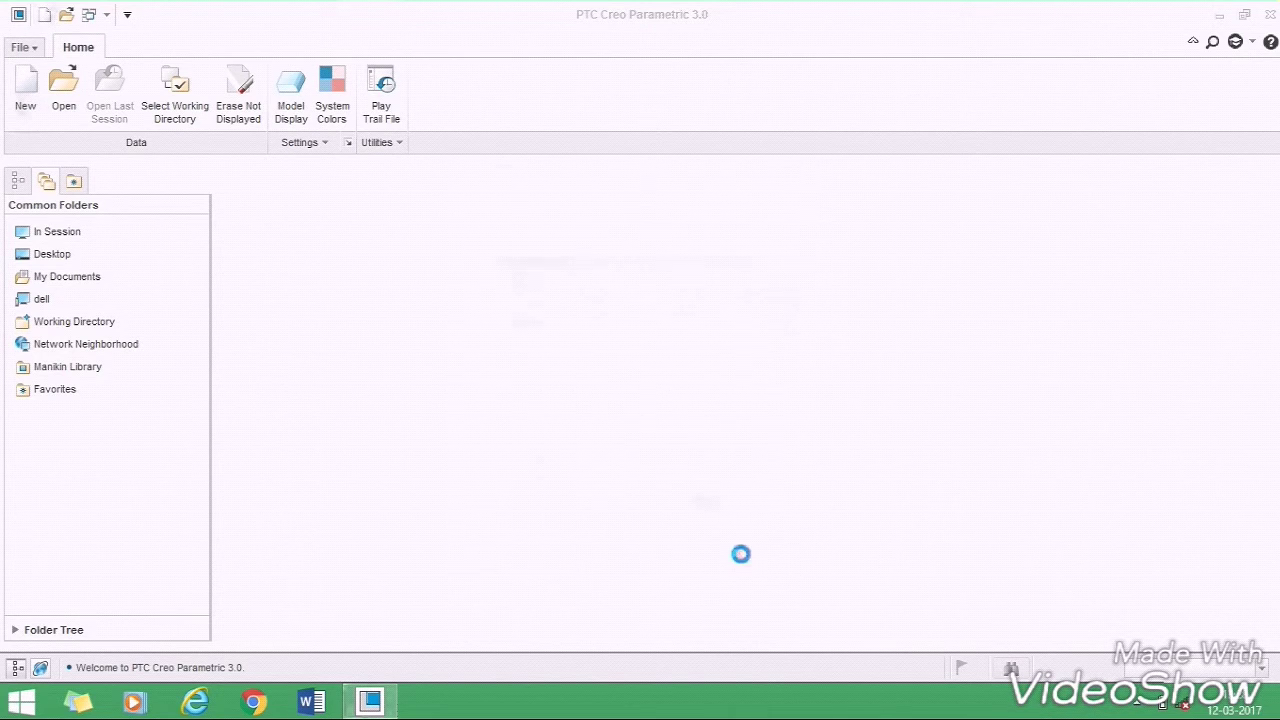
click(533, 290)
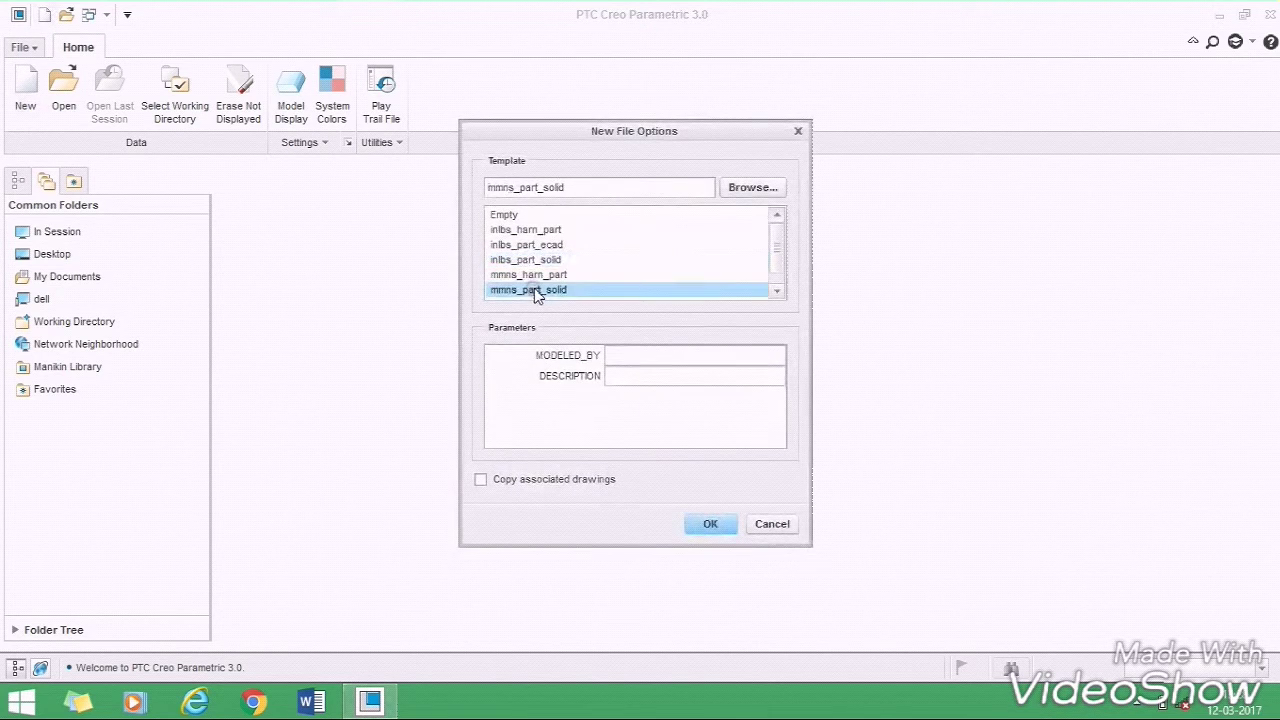
click(700, 525)
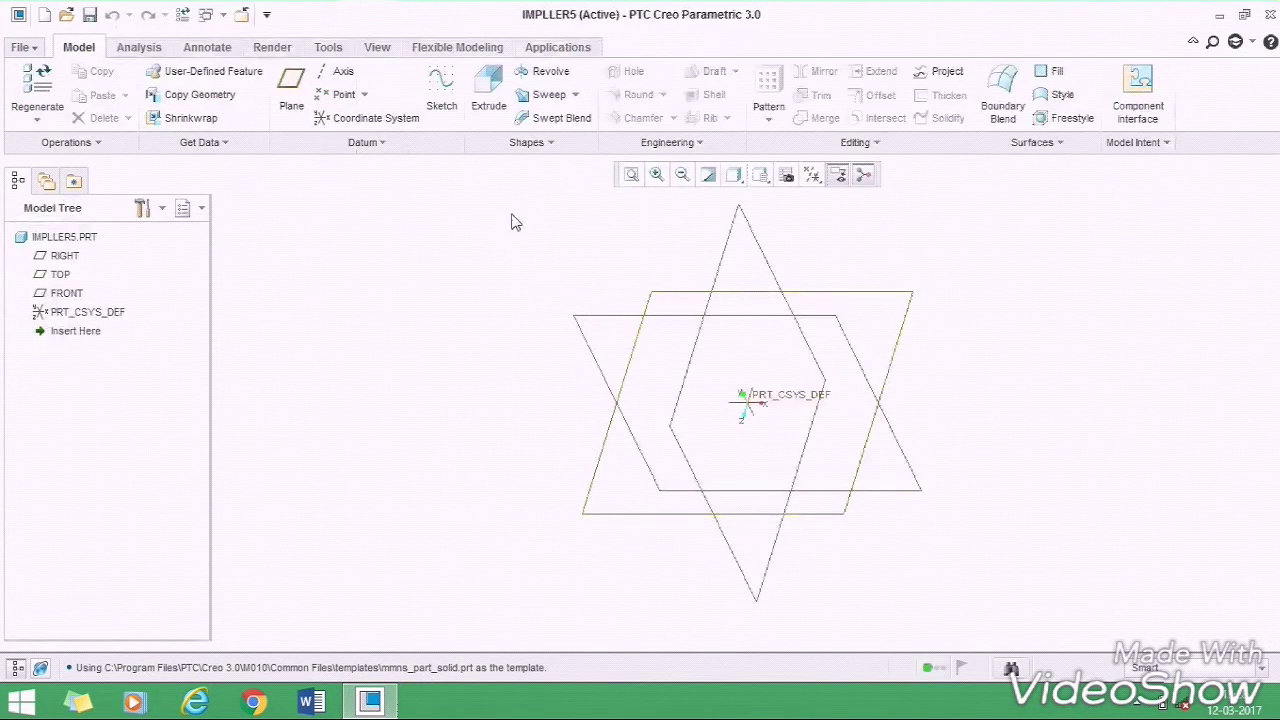
- Start a Revolve with its sketch on the FRONT plane and draw a vertical centerline through the origin
click(538, 77)
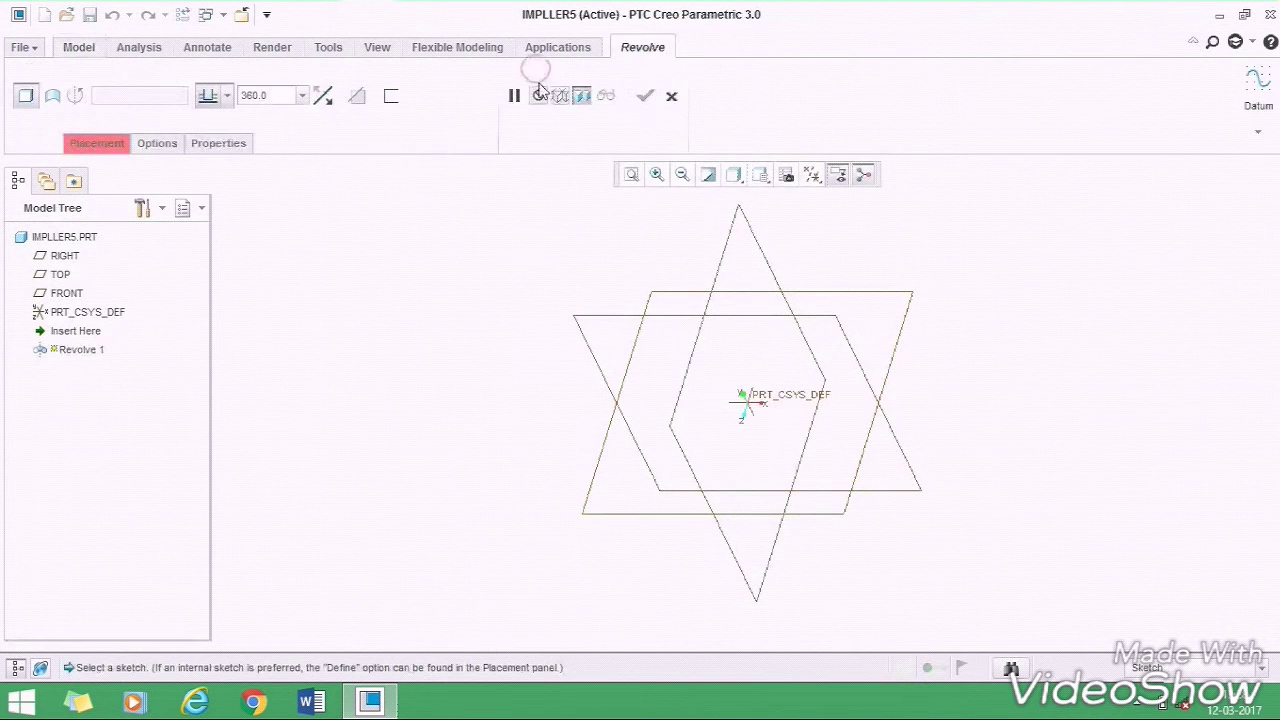
click(593, 318)
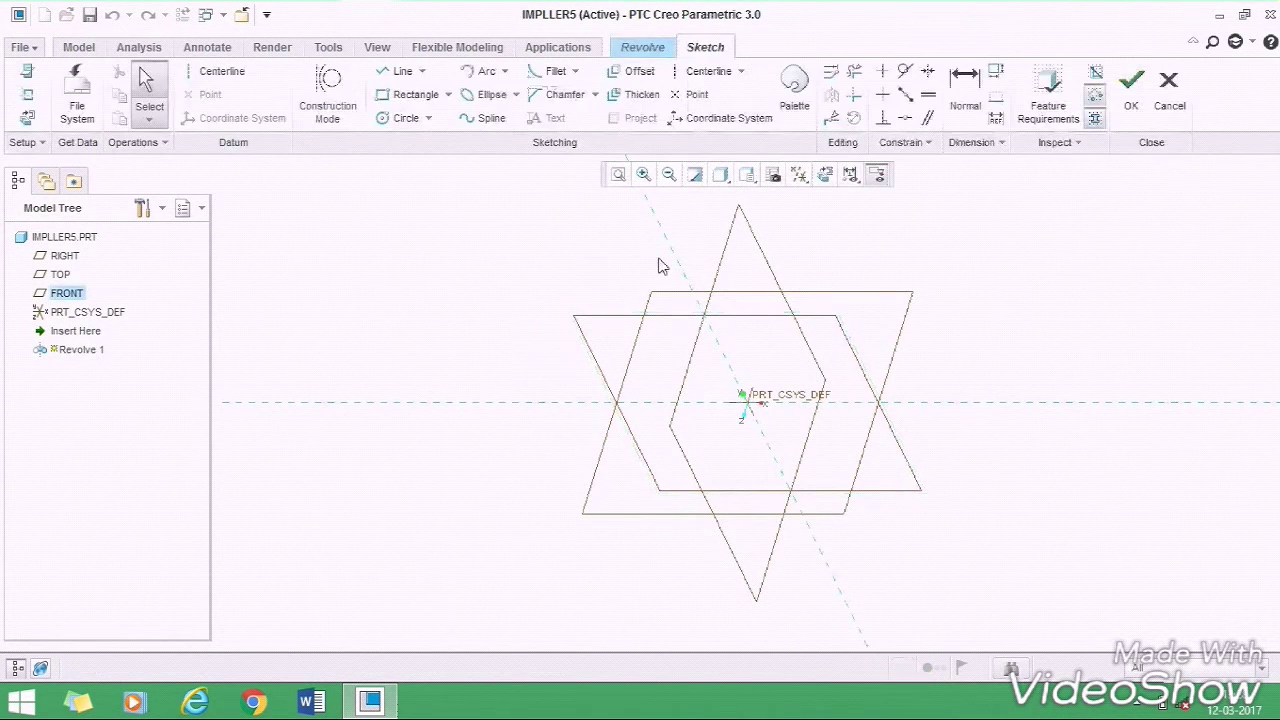
click(824, 182)
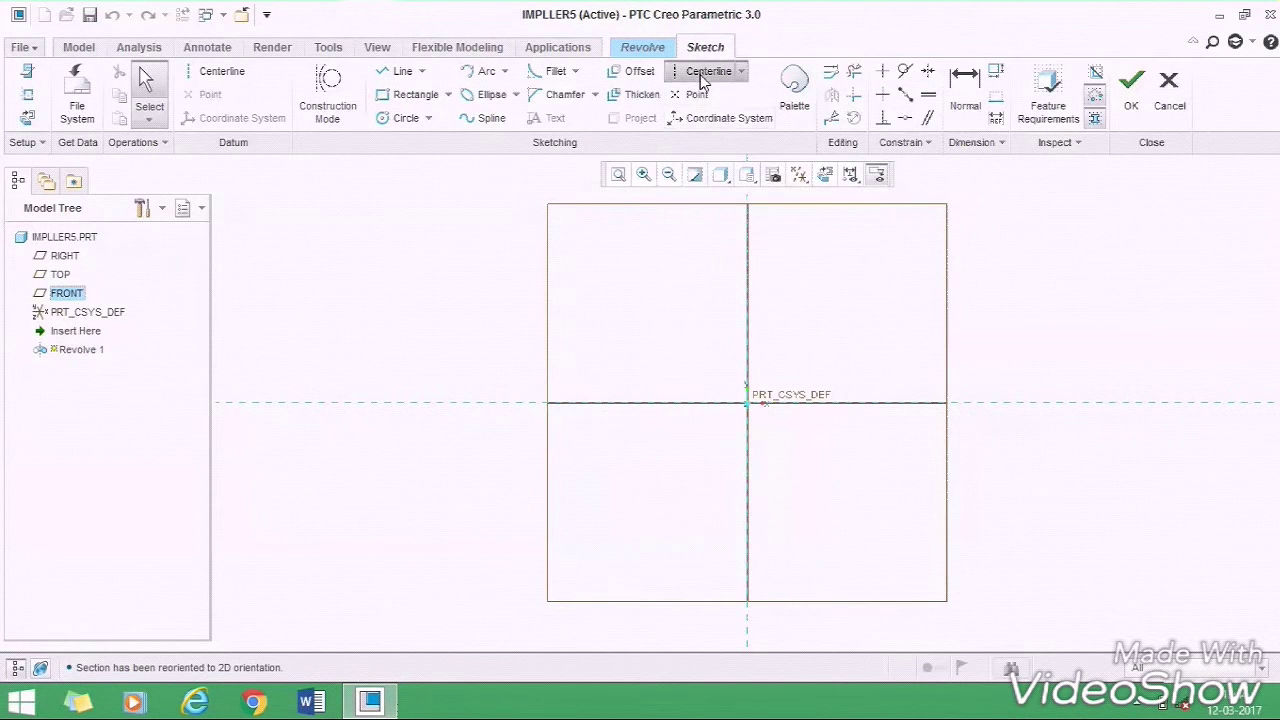
click(703, 78)
click(748, 406)
click(748, 341)
middle_click(660, 314)
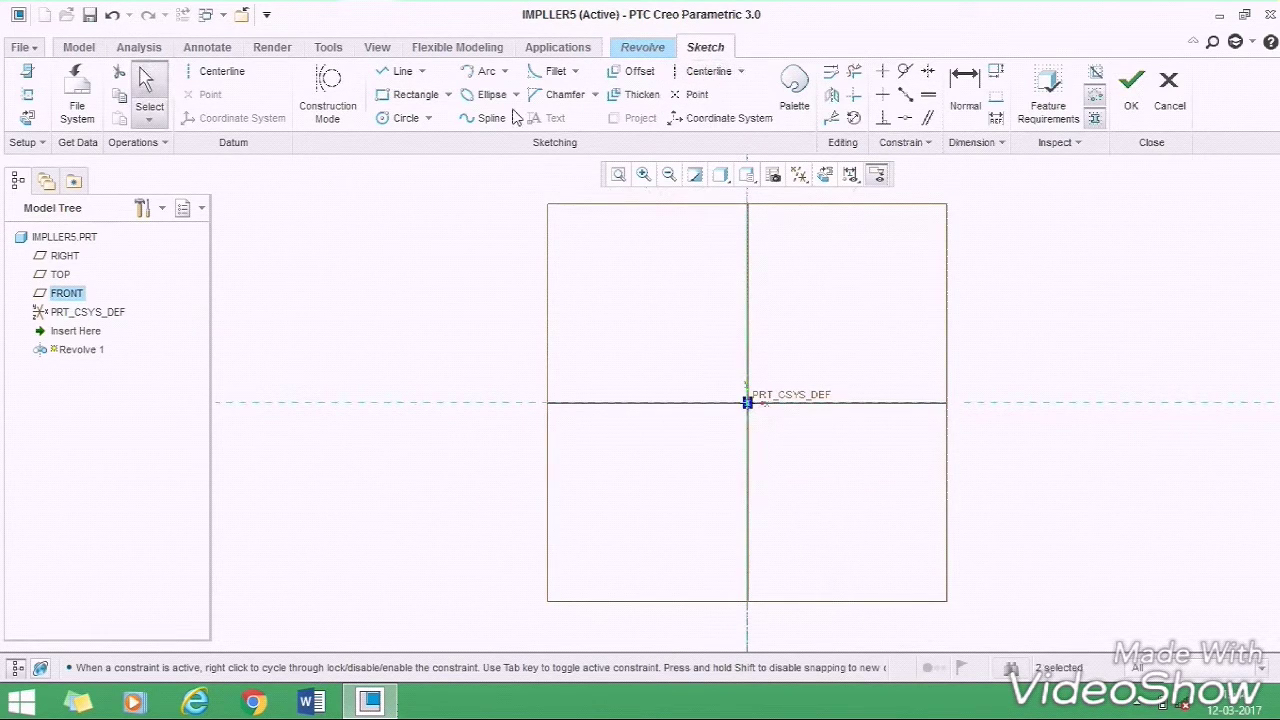
- Sketch a closed tapered profile from the centerline to the horizontal reference, about 50 mm wide at its upper edge and 185 mm high
click(400, 71)
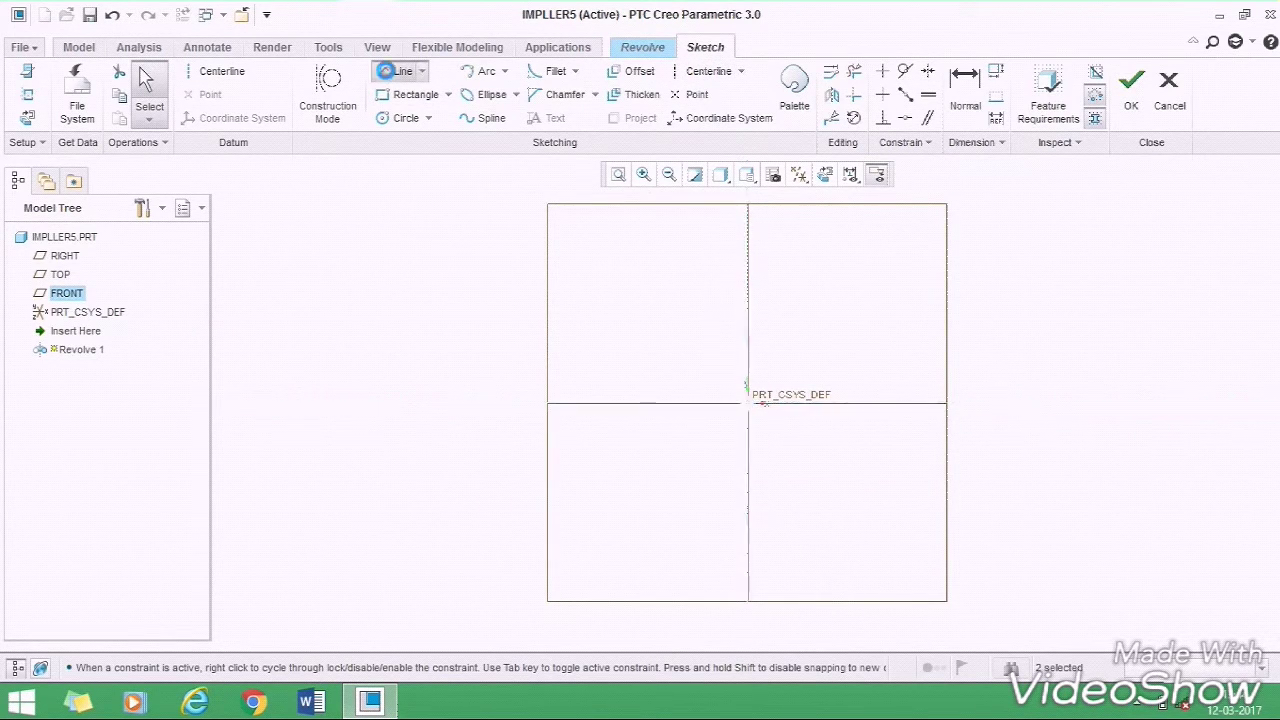
click(748, 259)
click(787, 259)
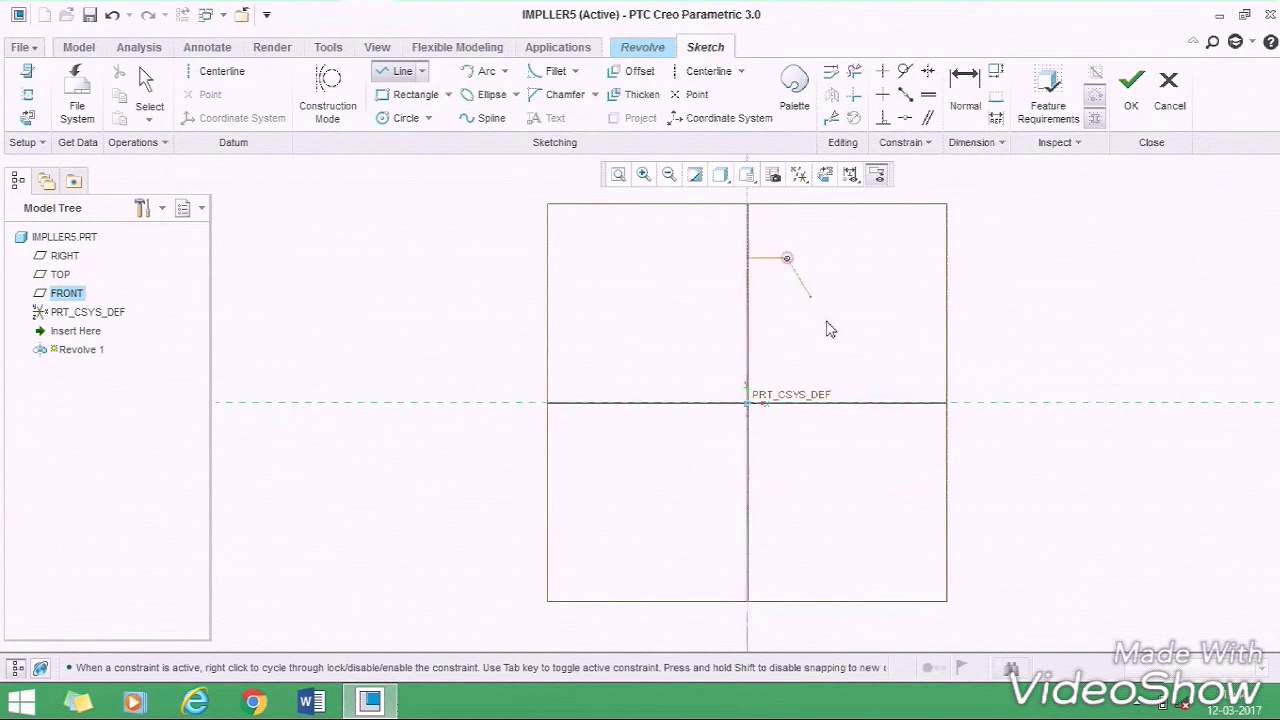
click(853, 405)
click(748, 403)
click(749, 260)
middle_click(640, 277)
middle_click(641, 278)
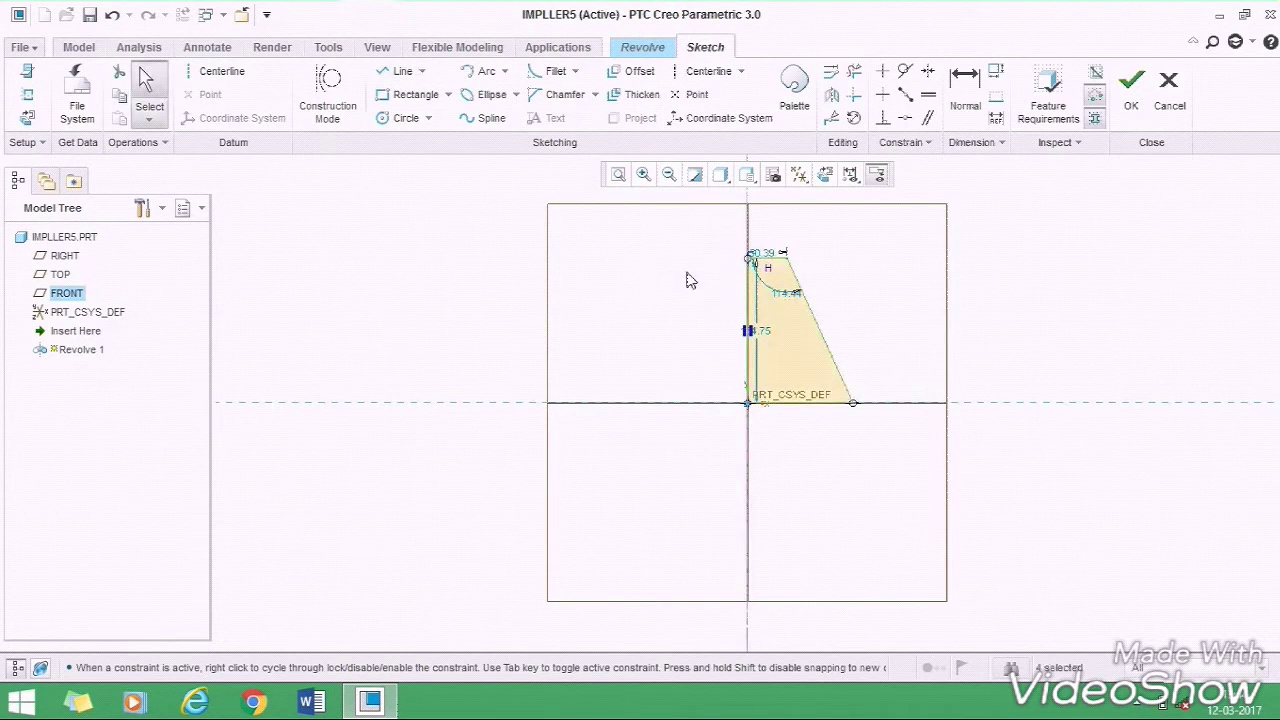
- Set the profile's upper edge length to 5 mm and its height to 20 mm
double_click(766, 247)
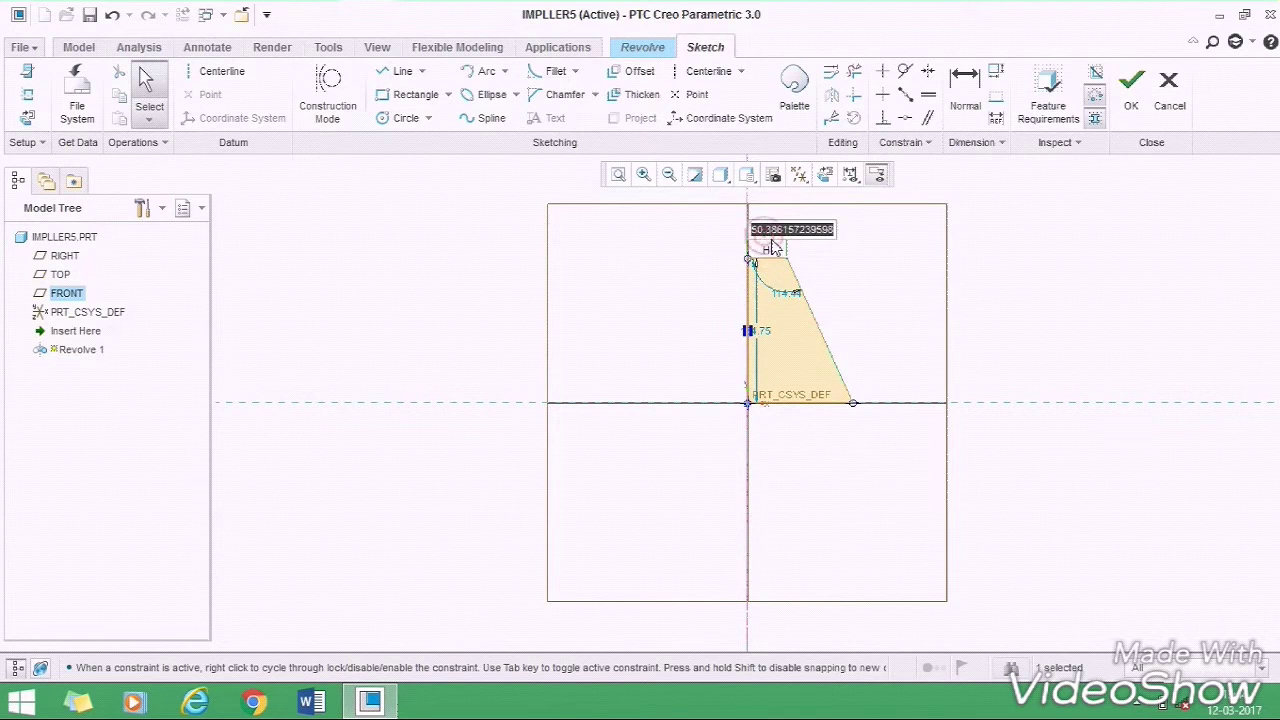
text(5)
key(Return)
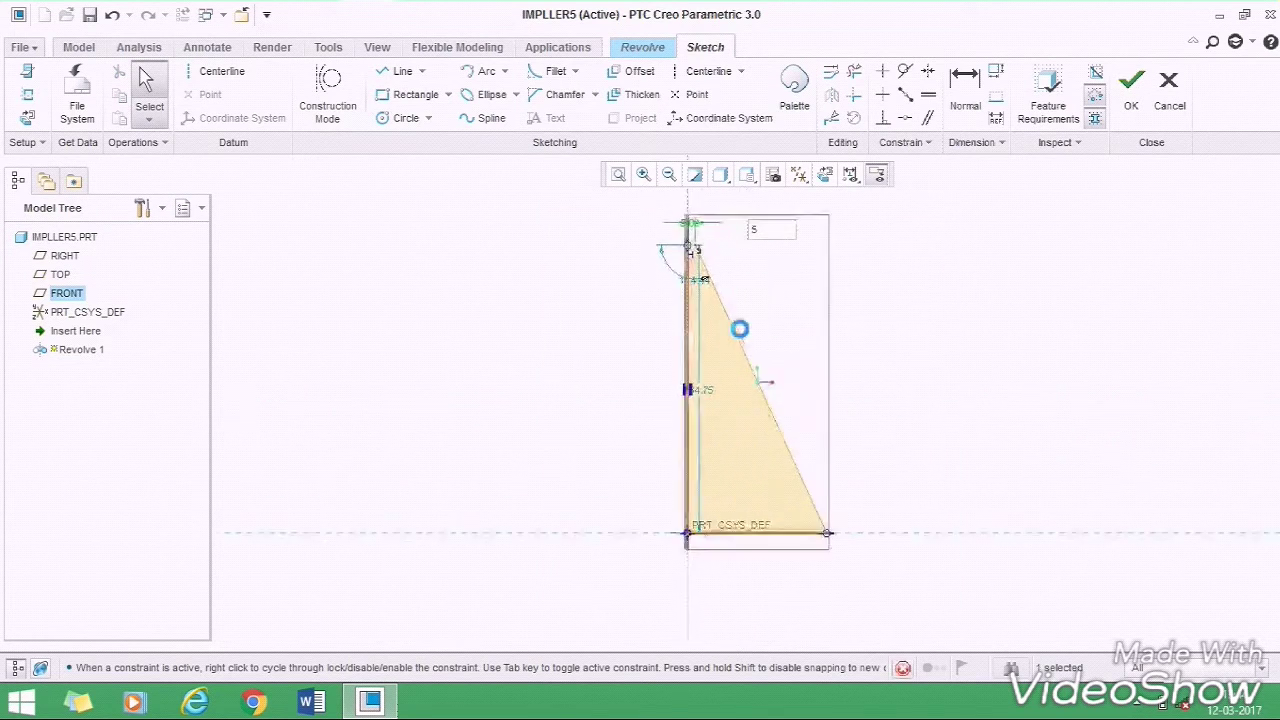
drag(692, 420, 628, 420)
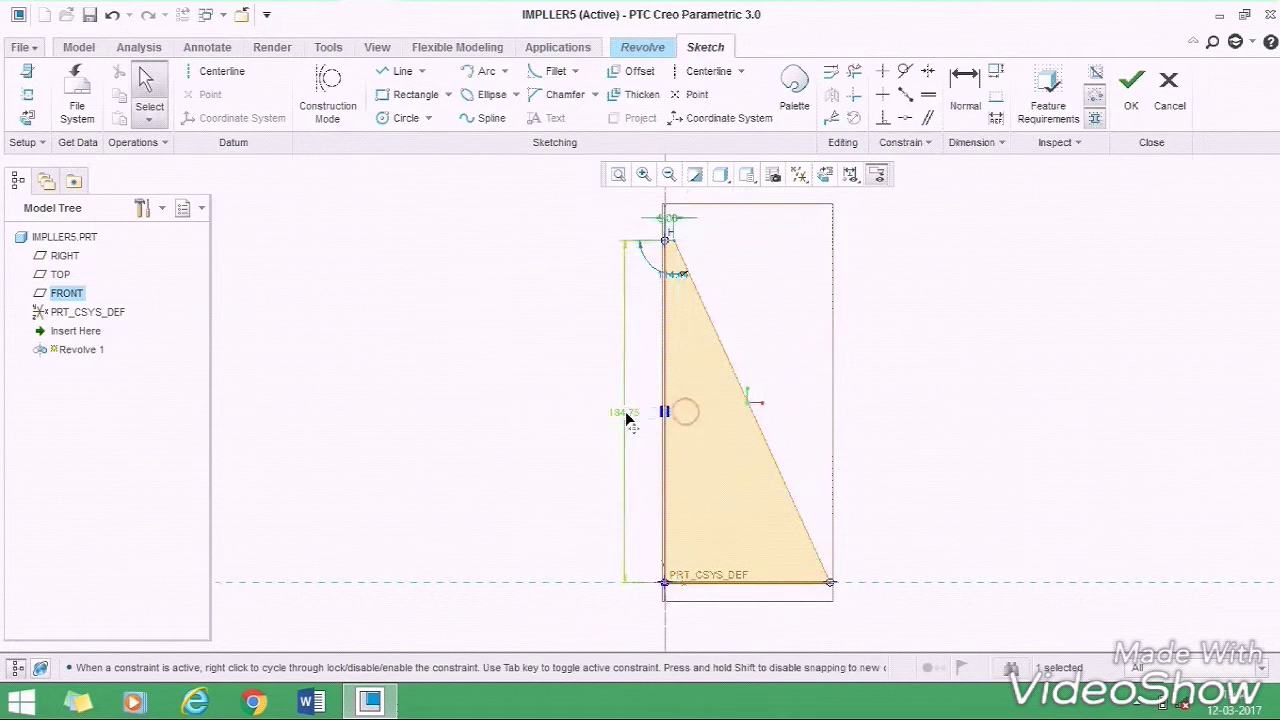
double_click(628, 410)
text(2)
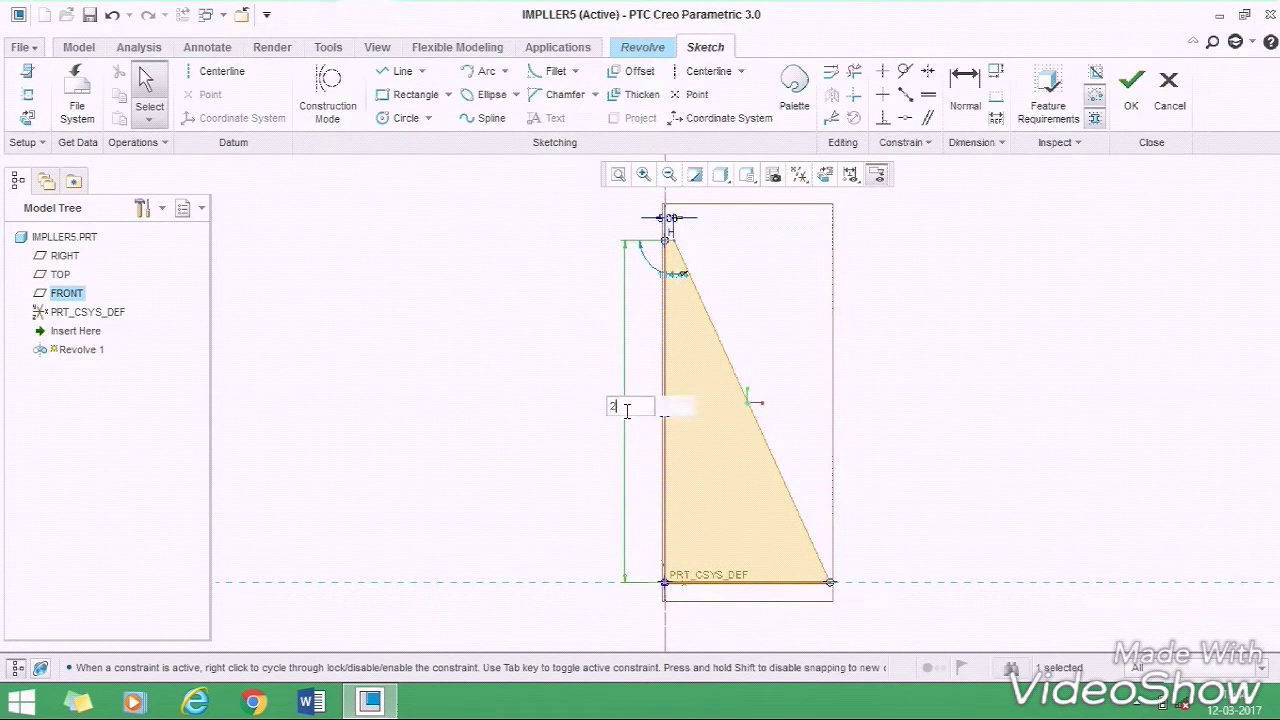
text(0)
key(Return)
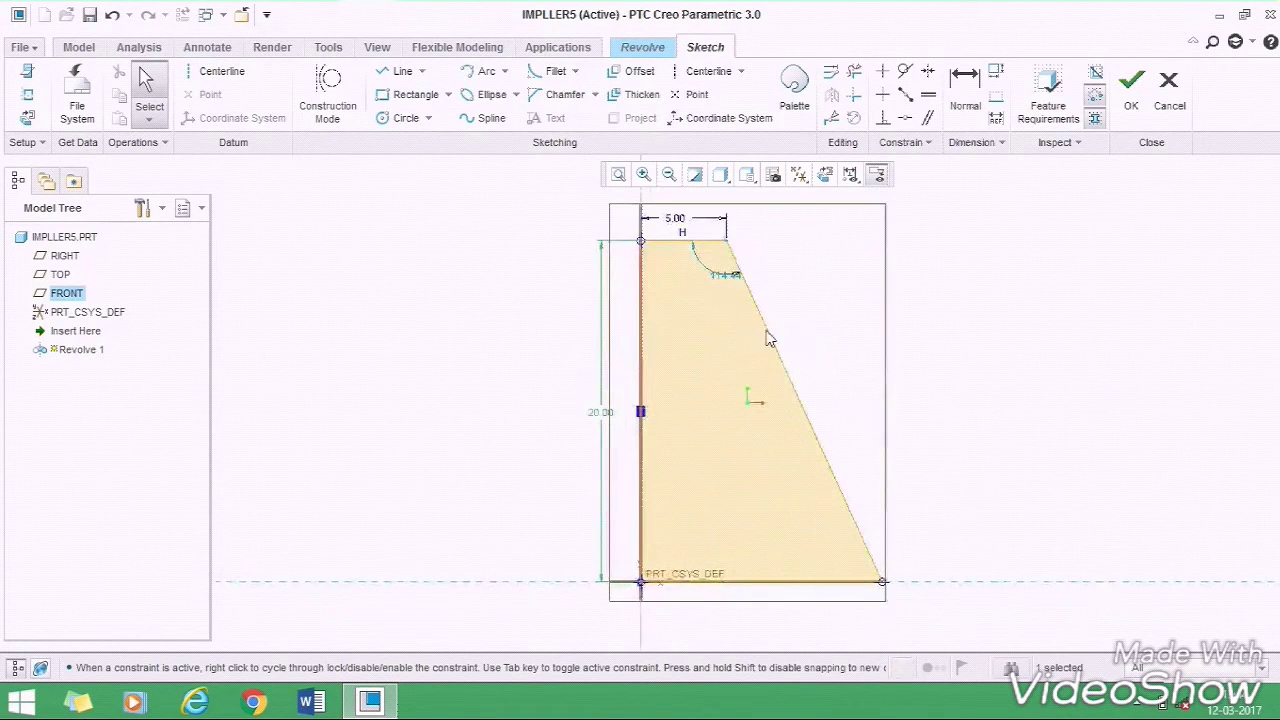
- Dimension the profile's base edge at 12.5 mm
click(965, 88)
click(776, 582)
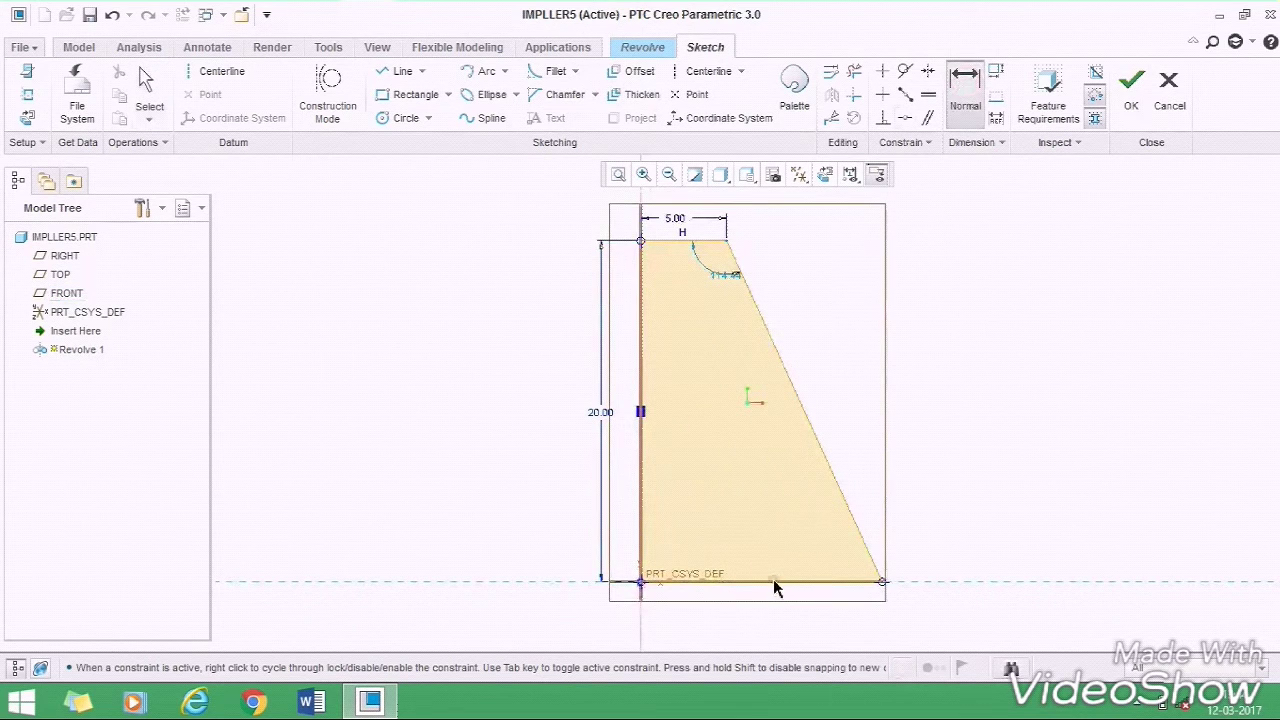
middle_click(777, 608)
text(12)
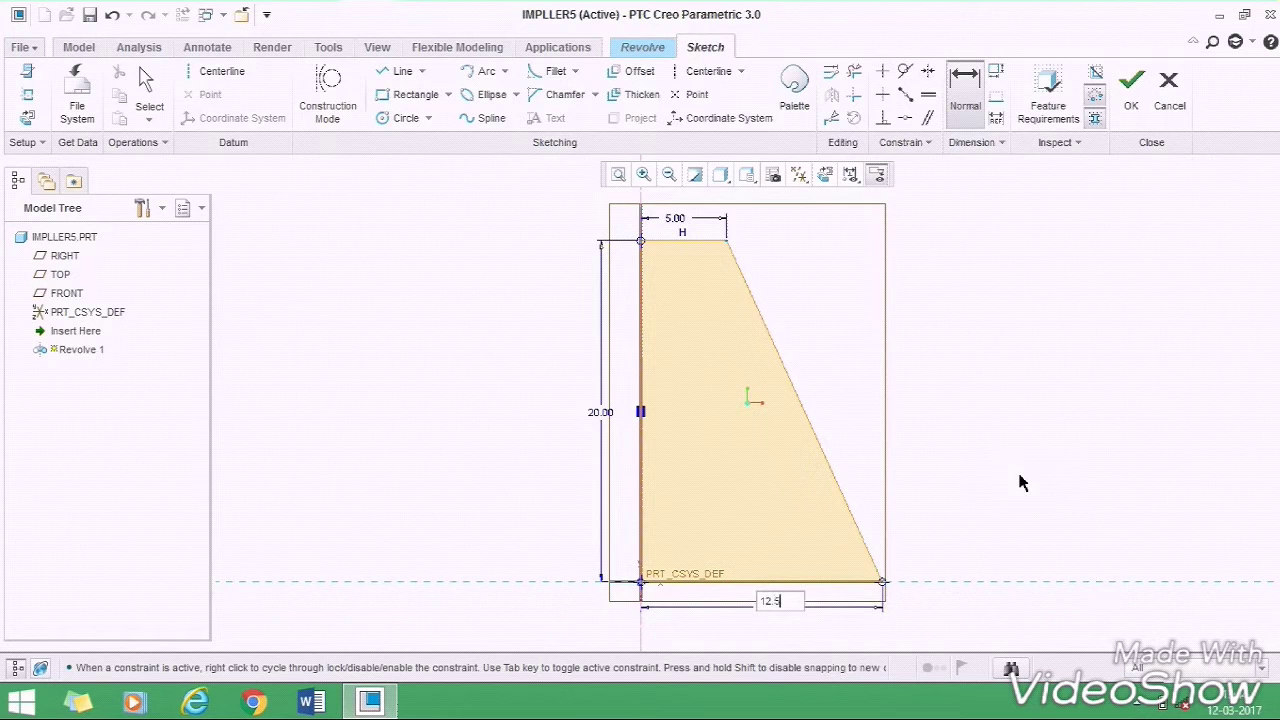
text(.5)
key(Return)
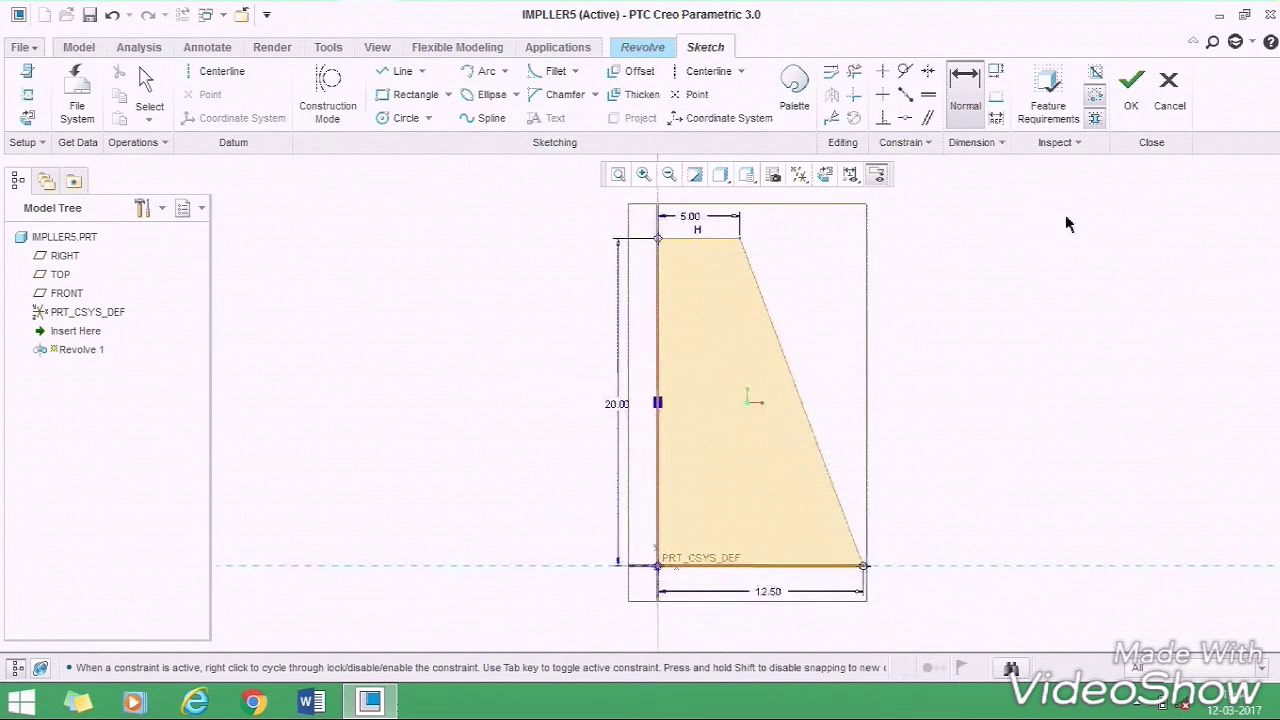
- Finish the sketch and complete the 360° revolve to form the solid conical hub
click(1129, 106)
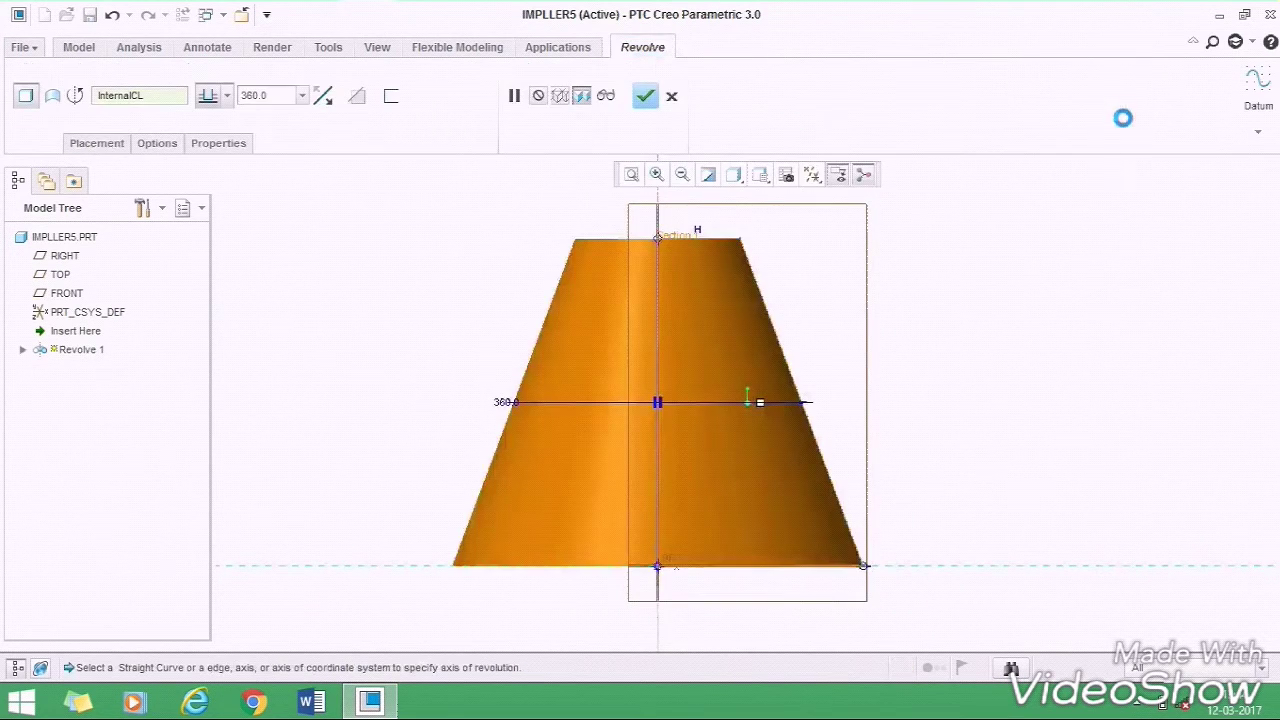
middle_drag(982, 304, 962, 355)
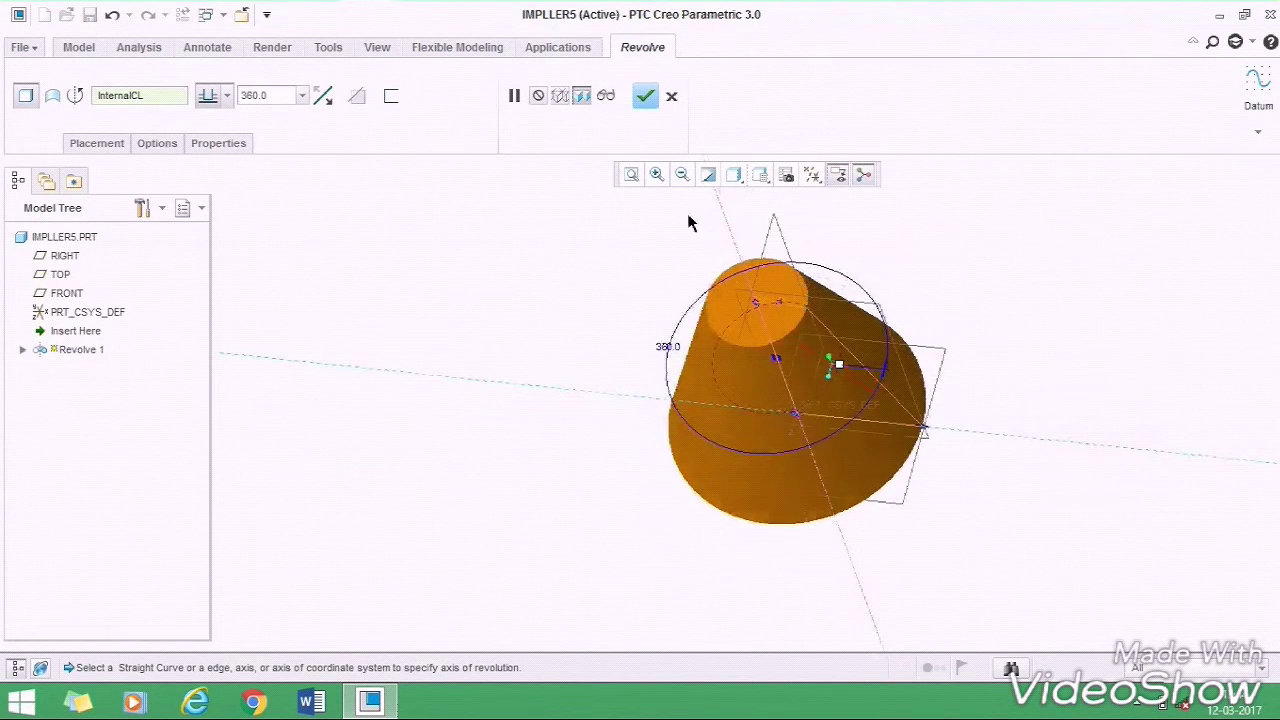
click(644, 100)
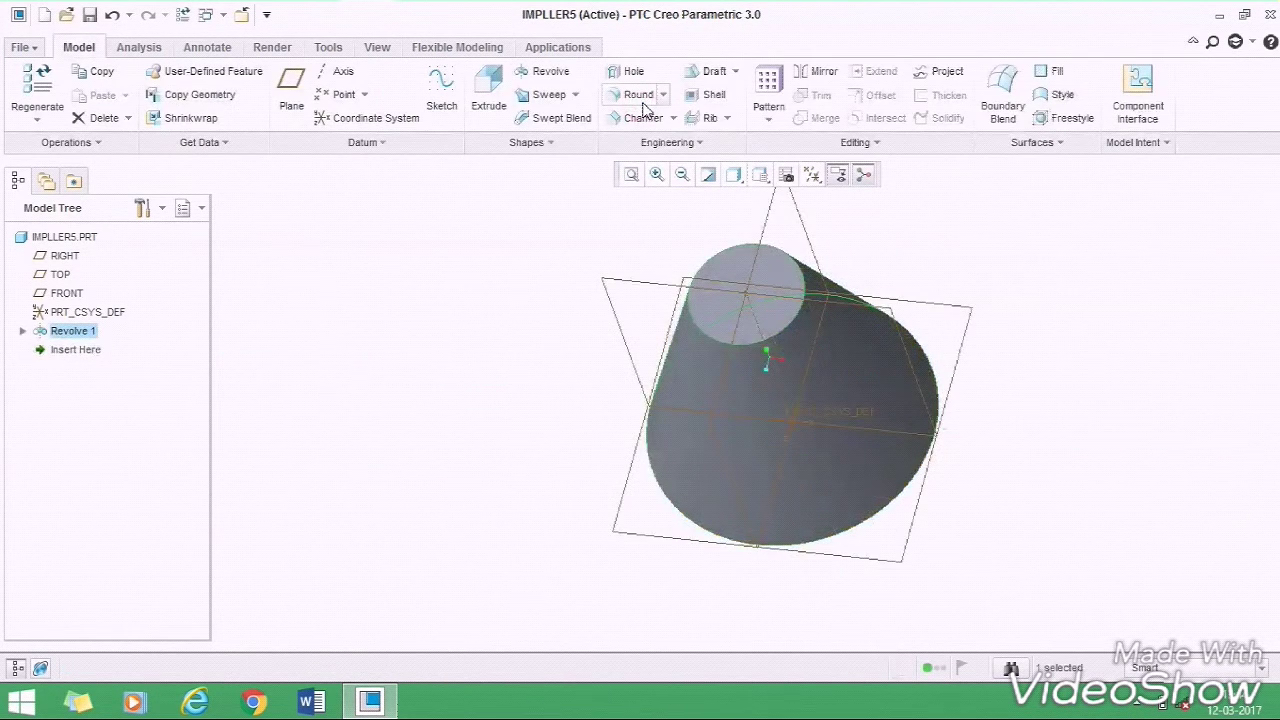
- Start a Style feature with FRONT as the active plane and orient the view to that plane
click(653, 268)
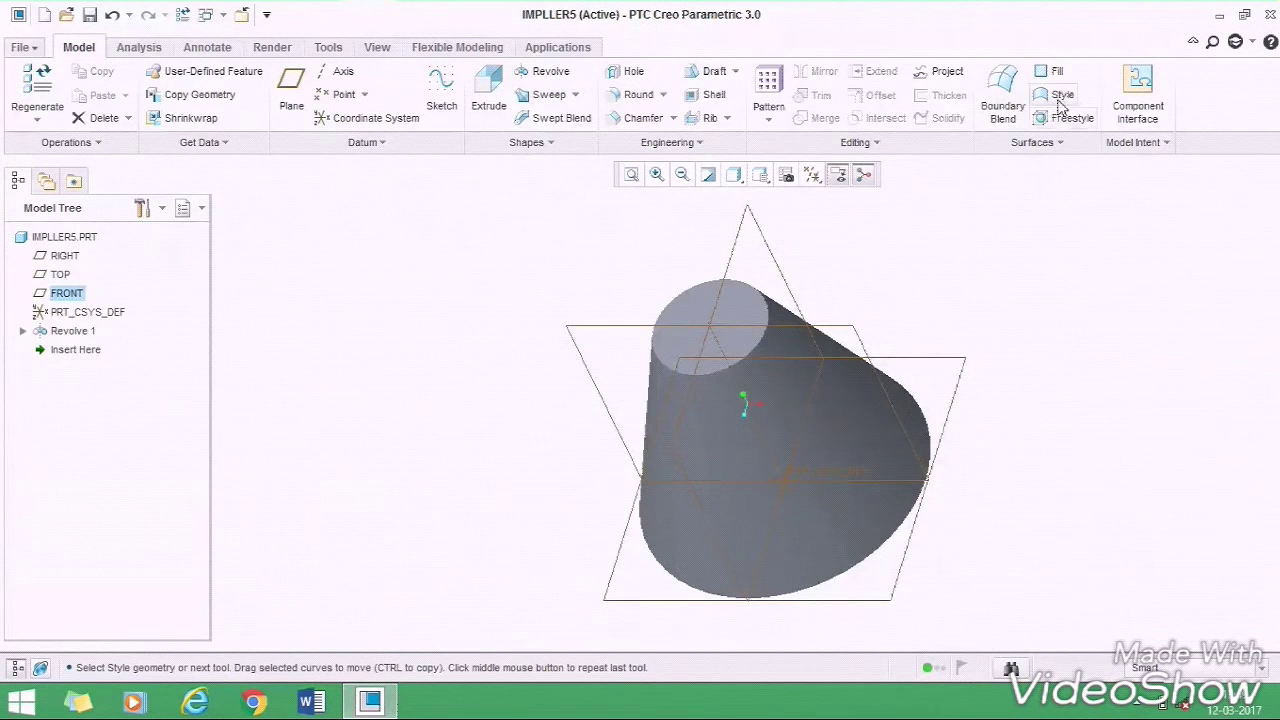
click(1060, 97)
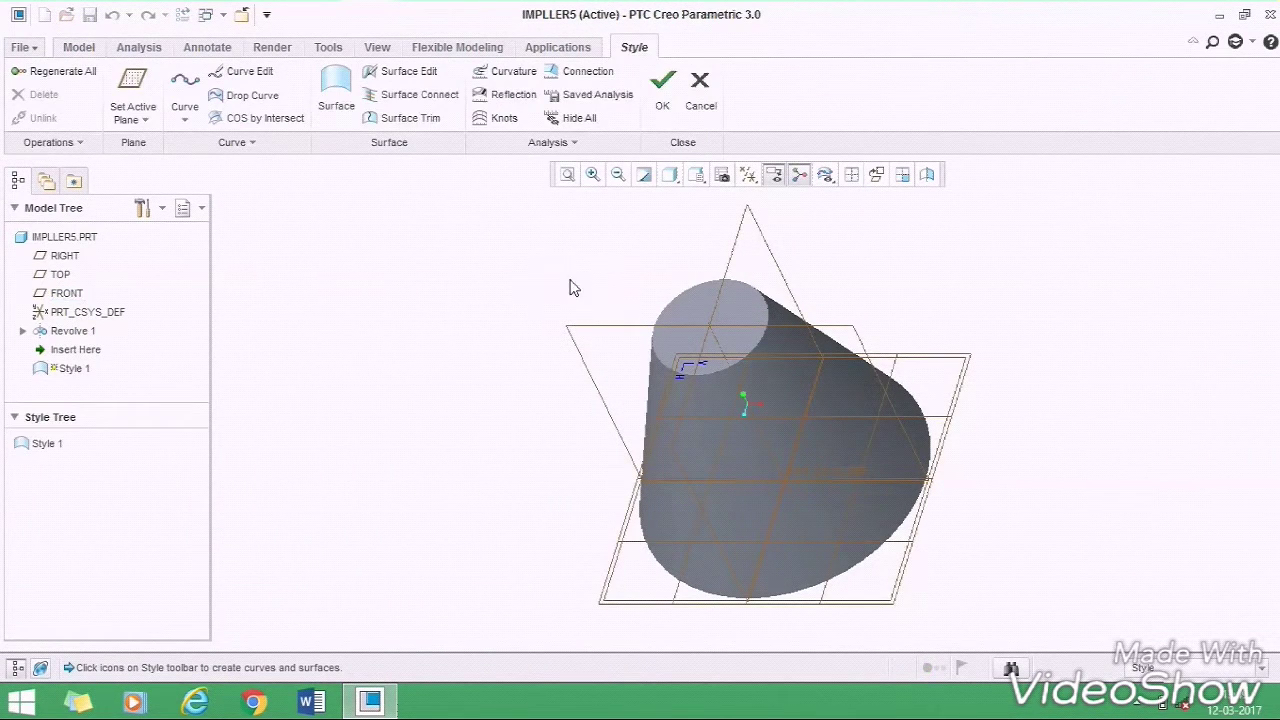
middle_drag(573, 302, 523, 380)
click(124, 92)
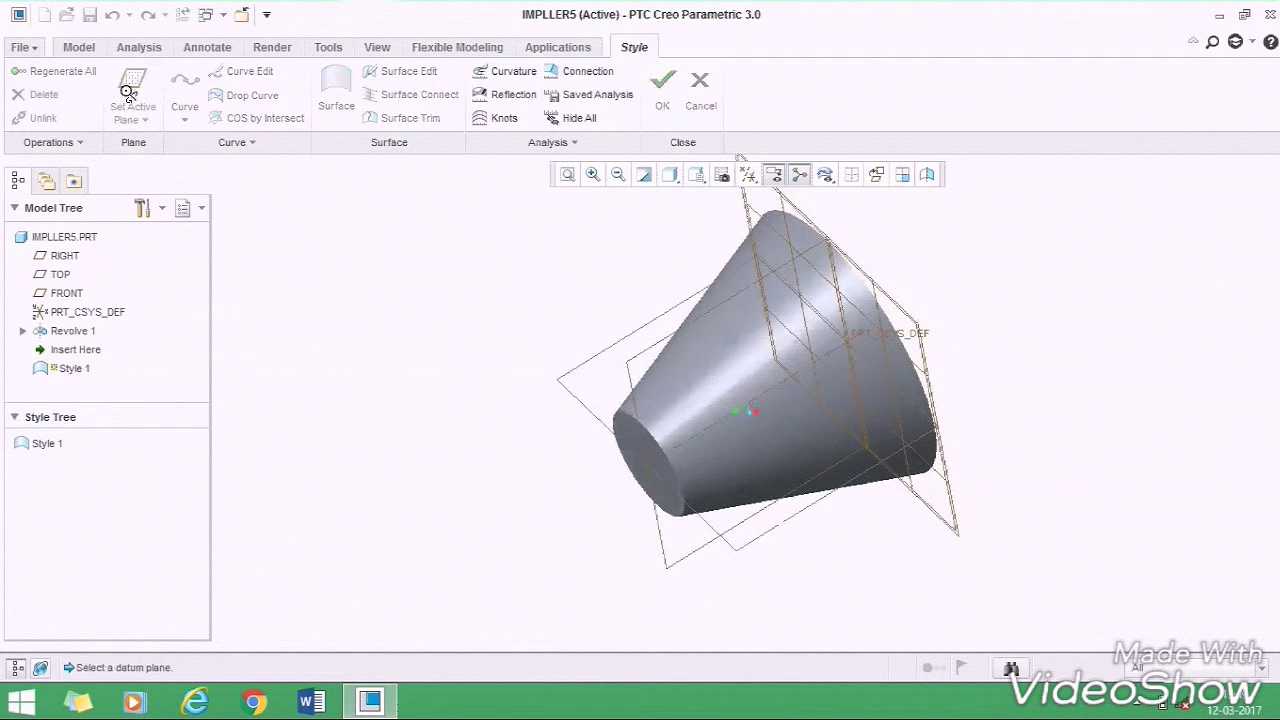
click(67, 290)
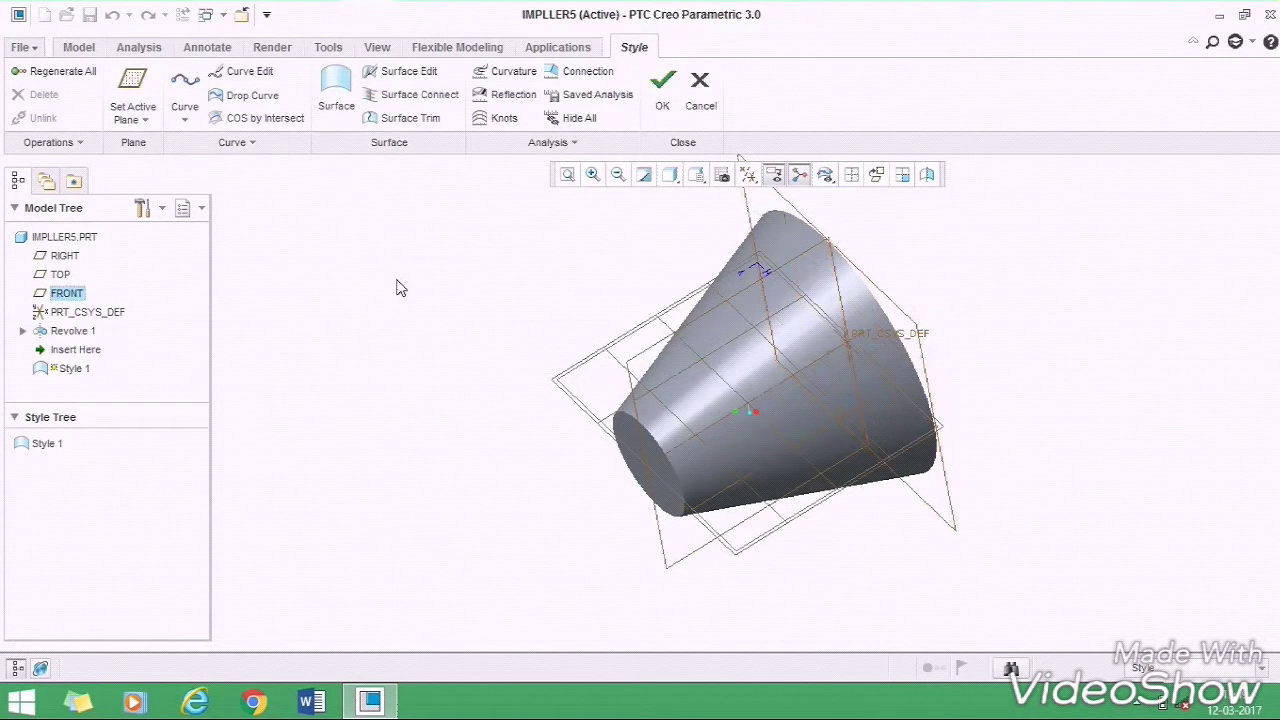
right_click(411, 330)
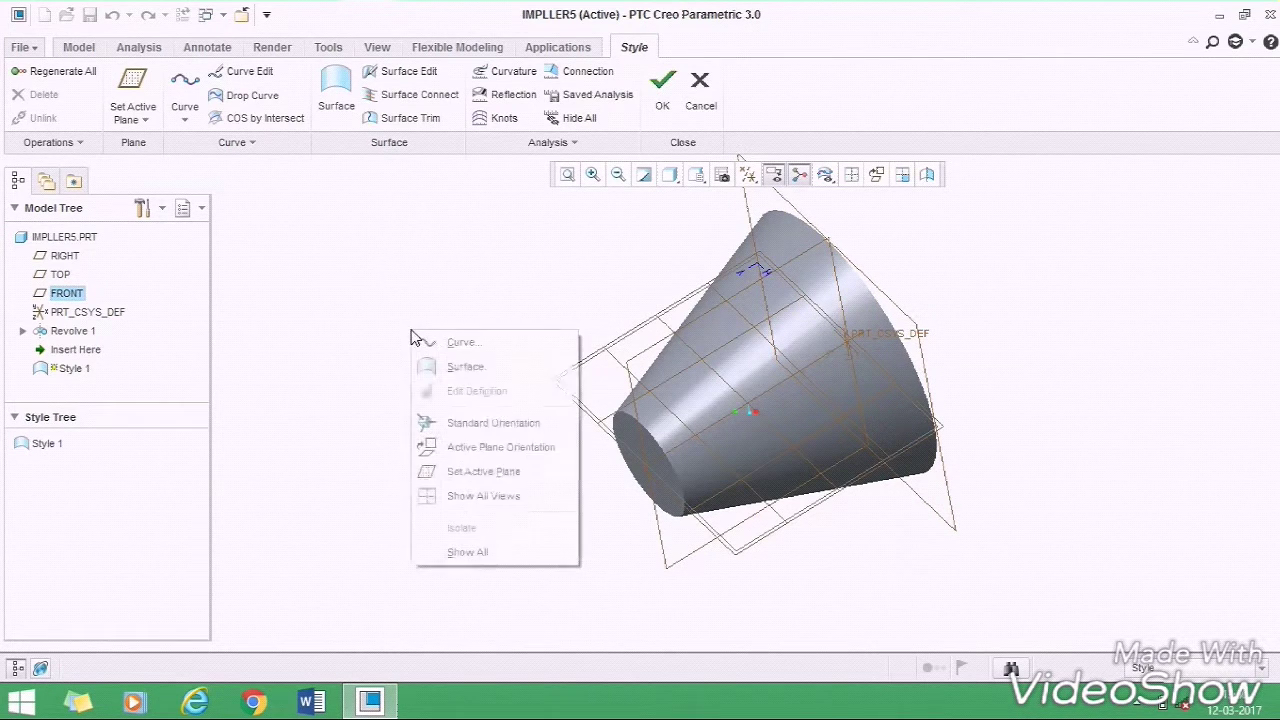
click(462, 448)
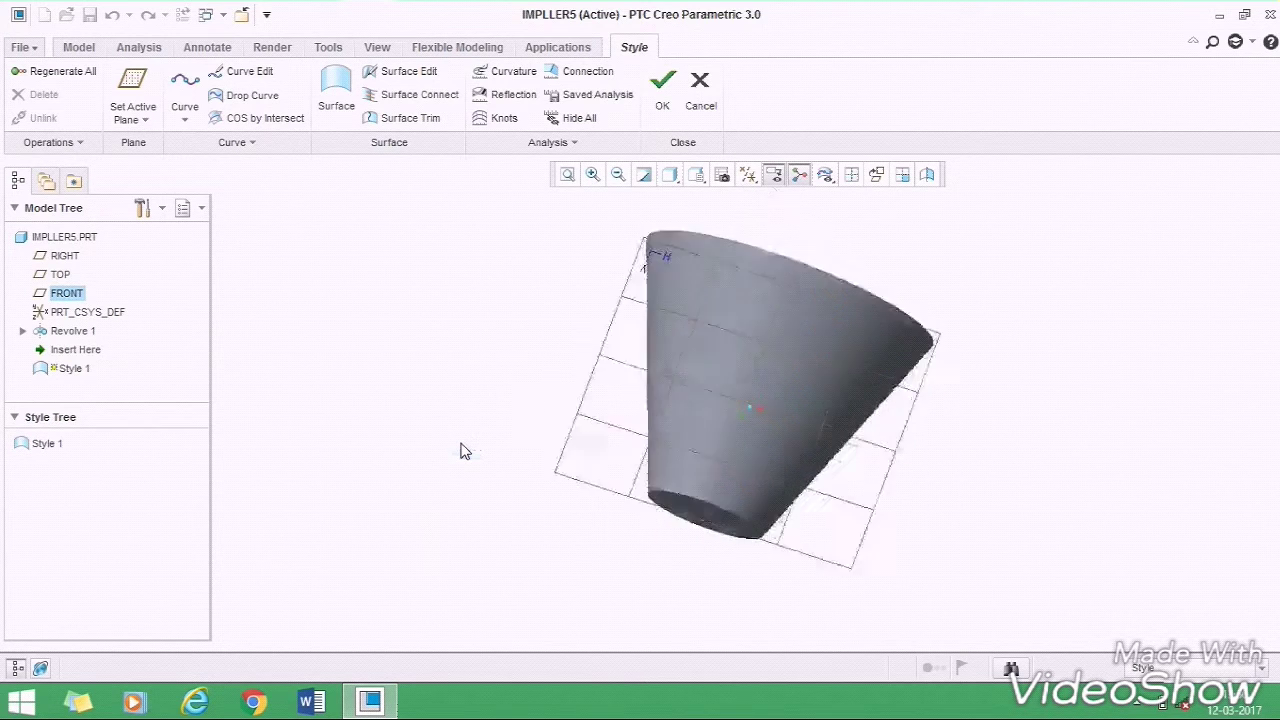
- Create a curve on the hub's conical surface through four points, arcing up from the lower left to the upper right
click(183, 92)
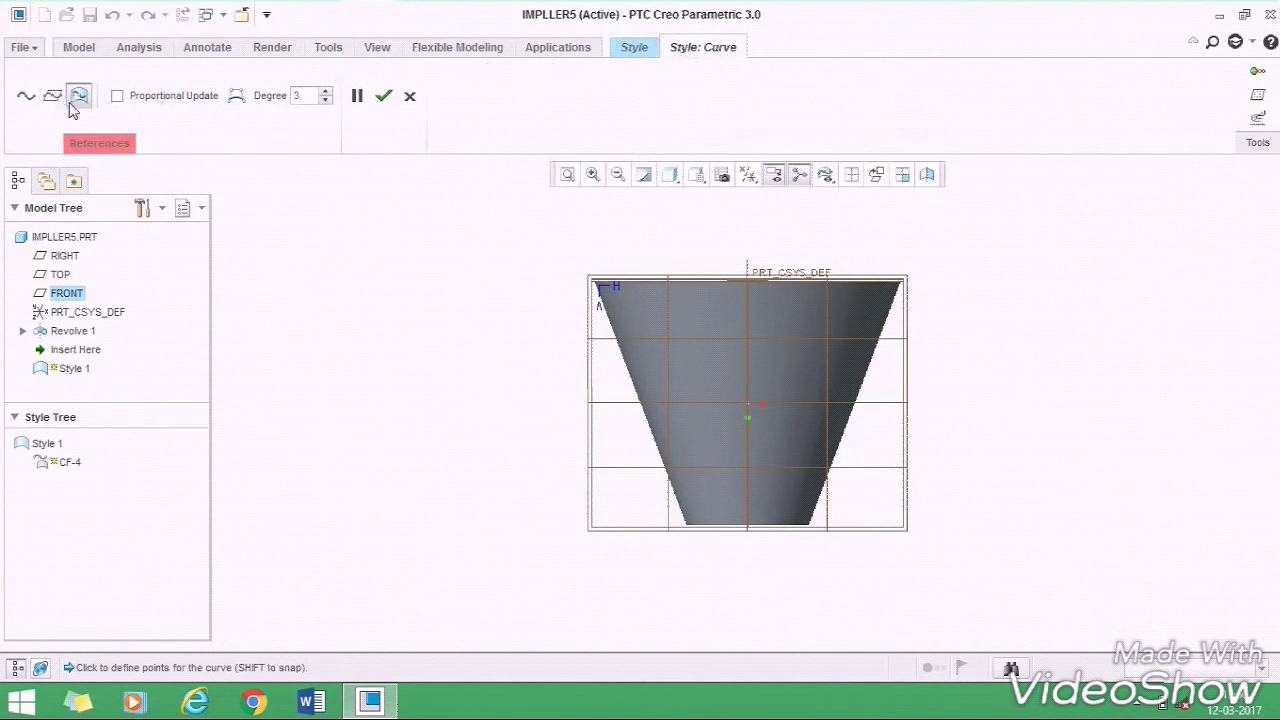
click(101, 144)
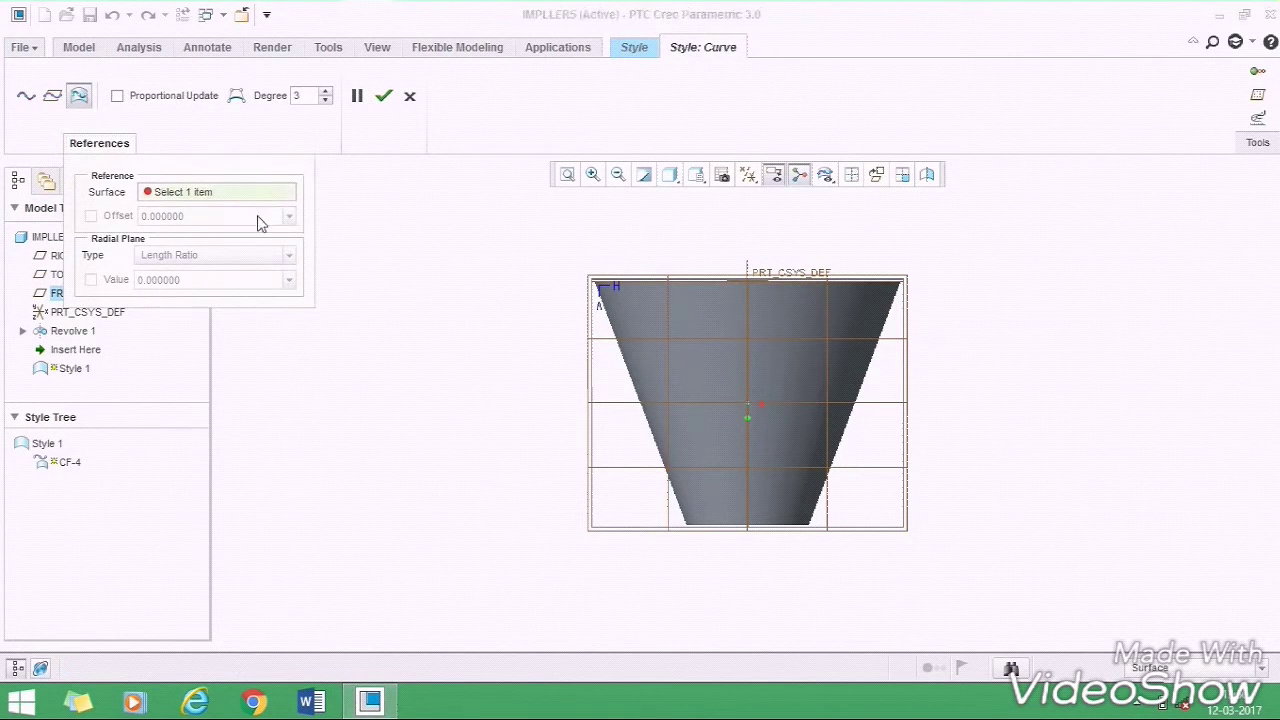
click(714, 368)
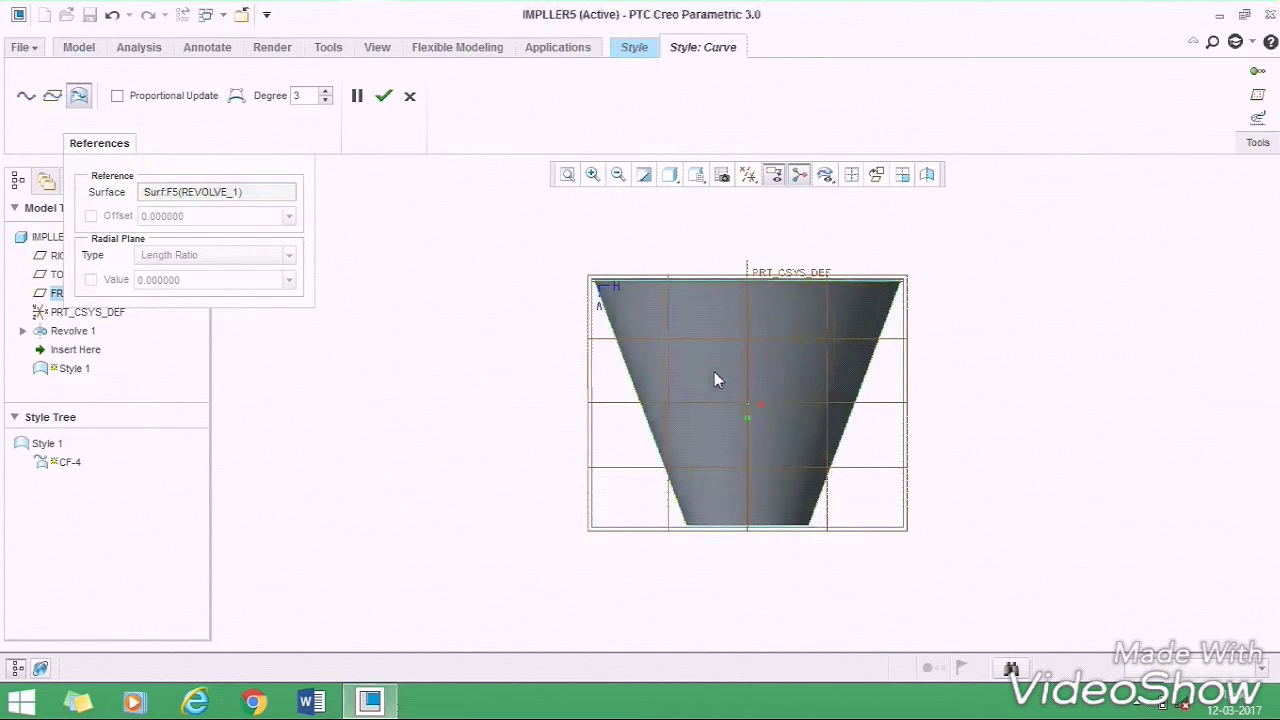
click(687, 437)
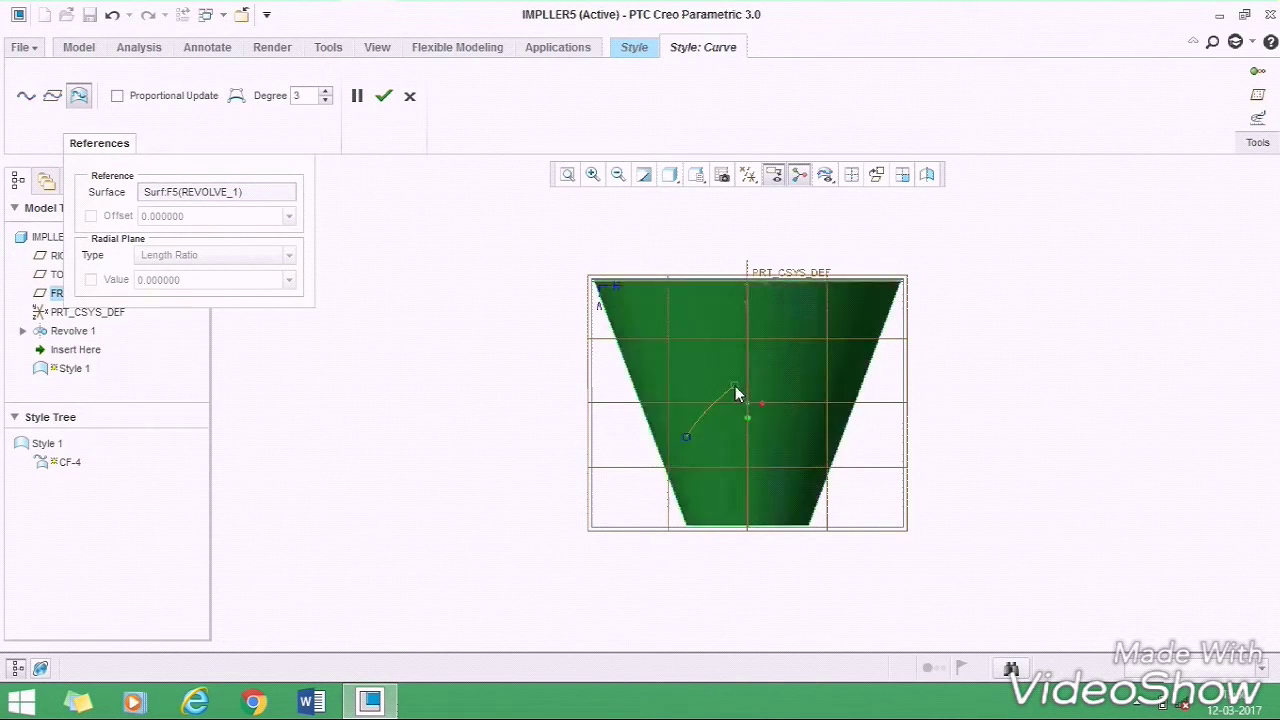
click(774, 368)
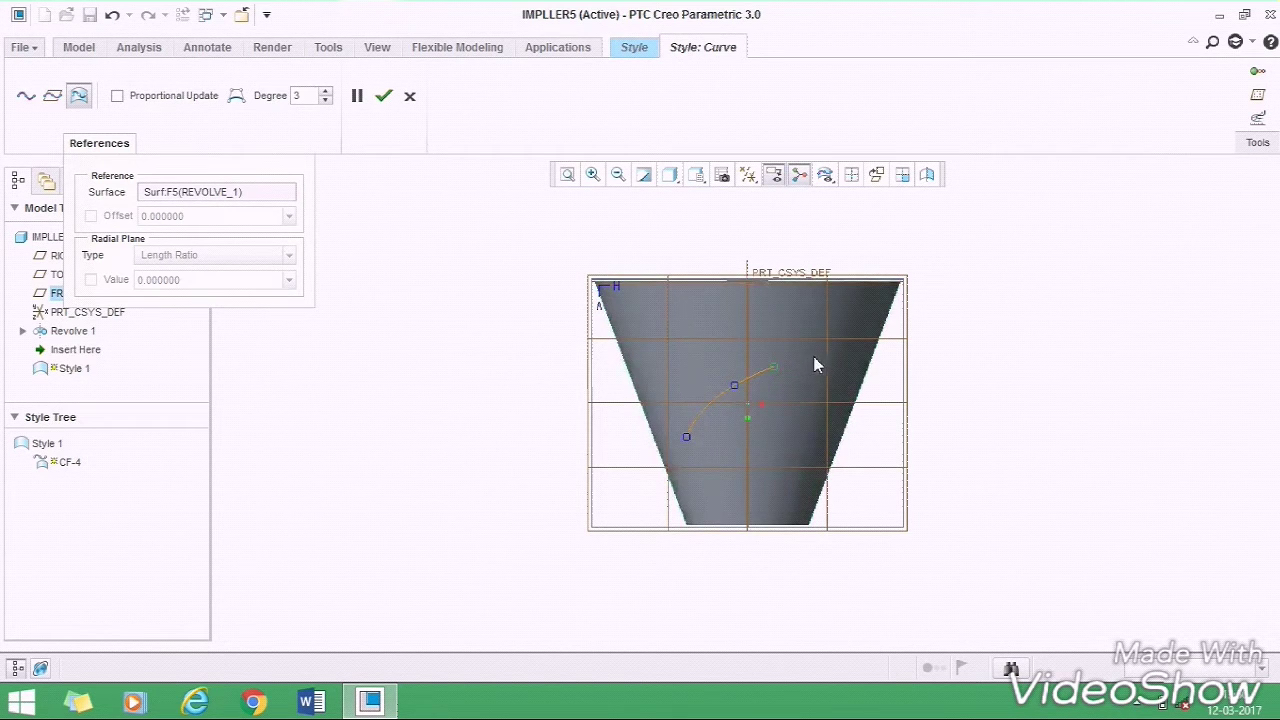
click(384, 96)
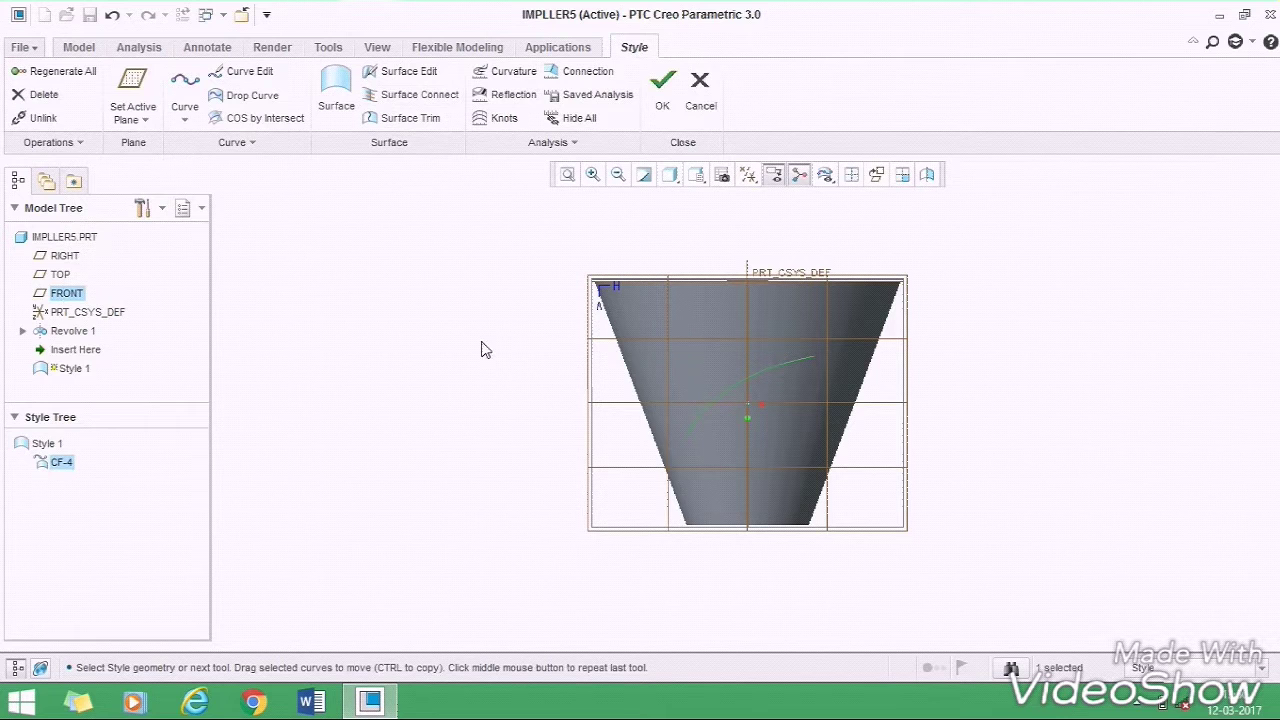
- Edit the curve on the hub surface, nudging its two inner points to give a smoother arc
click(600, 283)
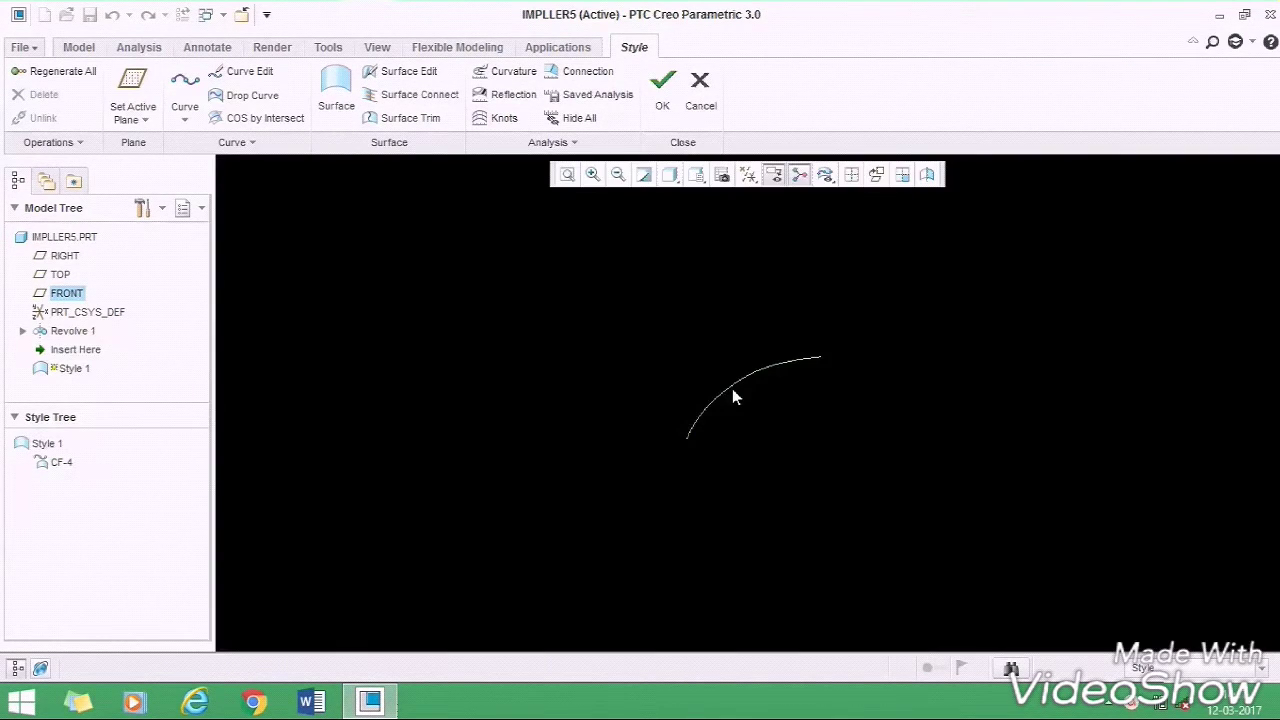
click(732, 392)
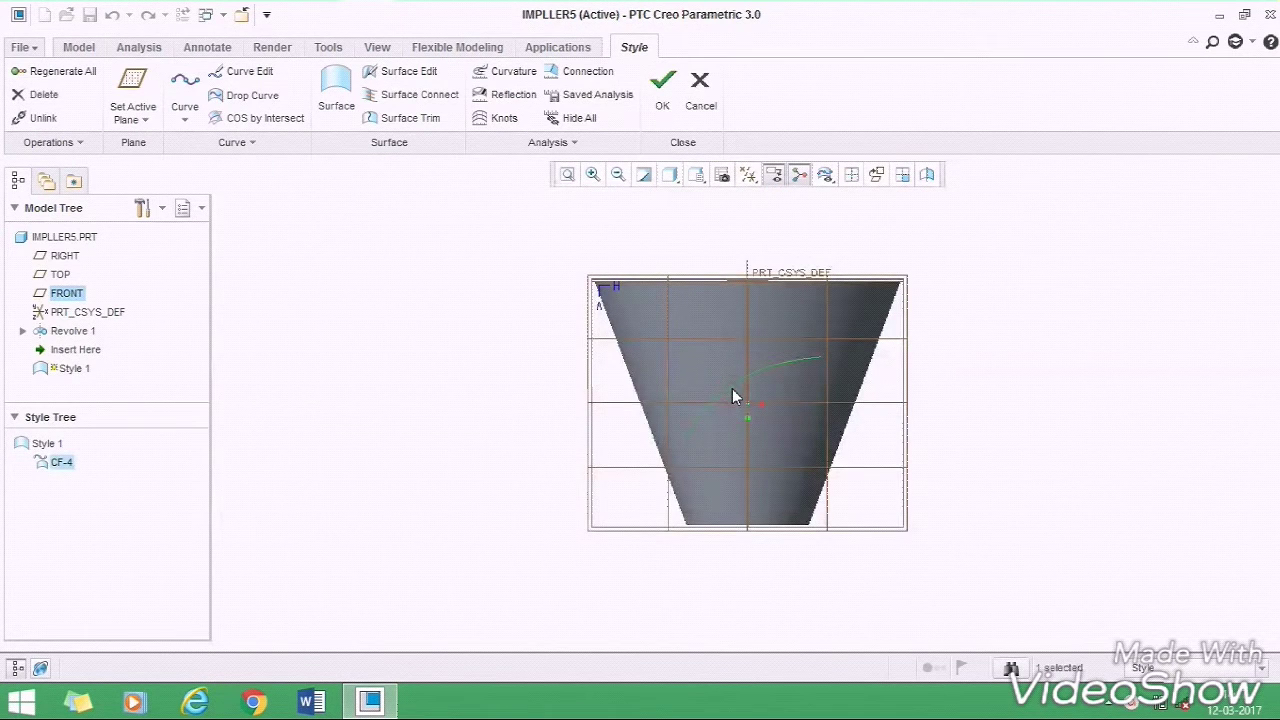
right_click(716, 371)
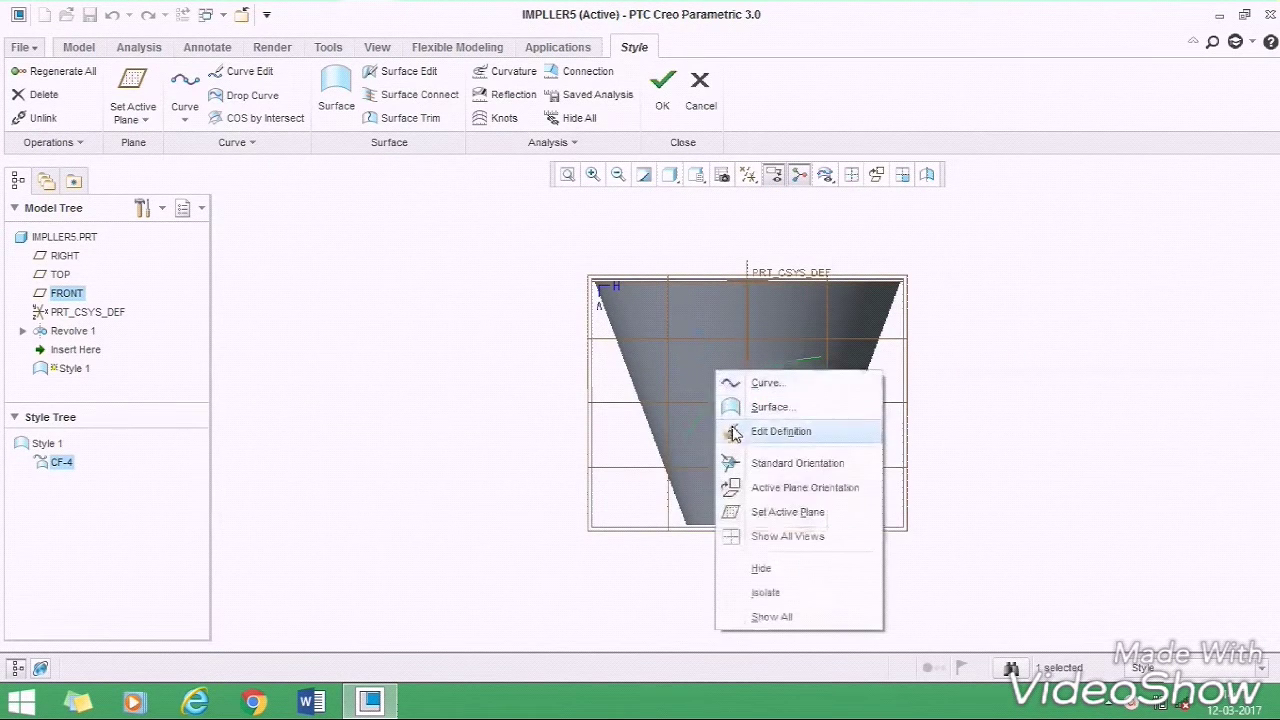
click(737, 432)
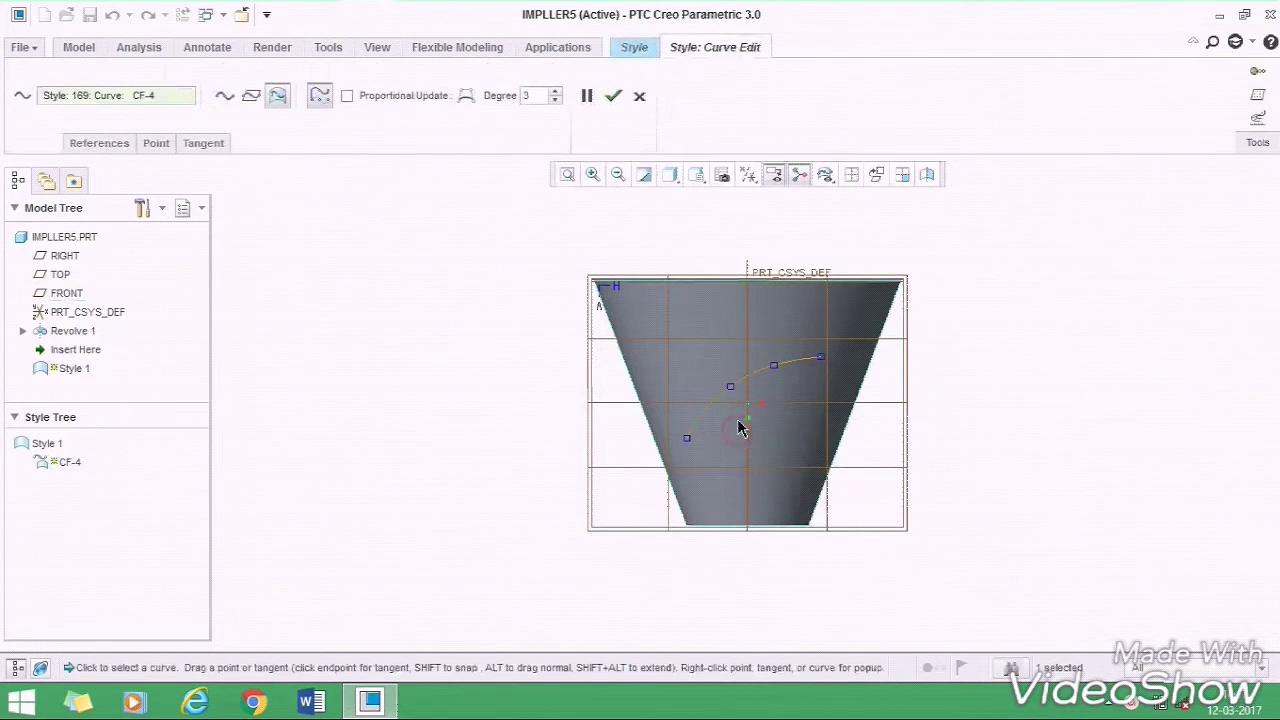
scroll(738, 420, down, 2)
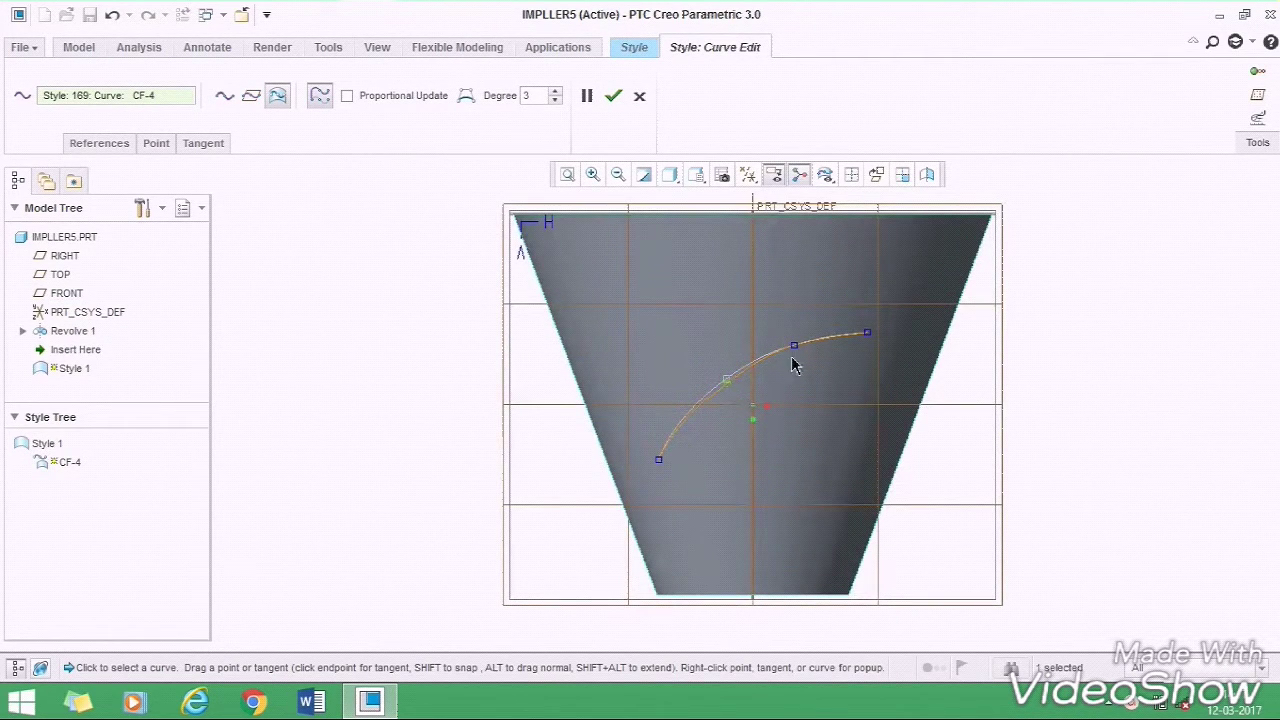
drag(796, 349, 797, 351)
click(615, 105)
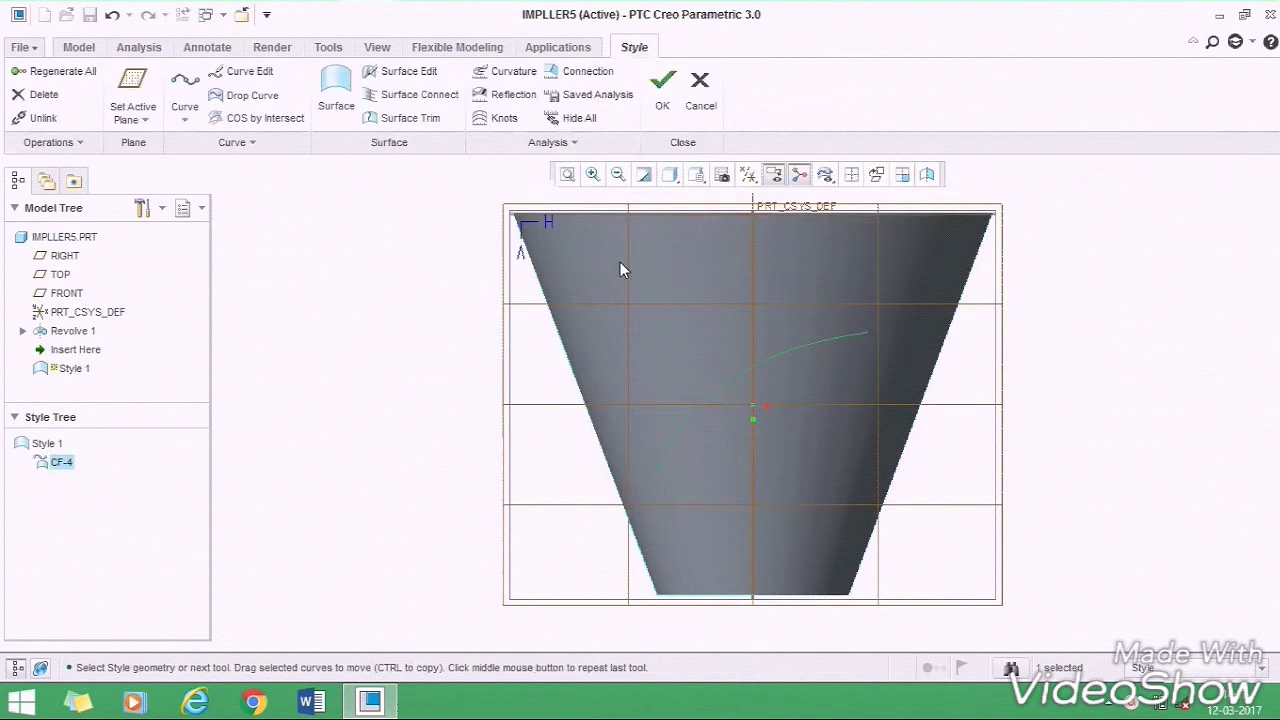
click(378, 305)
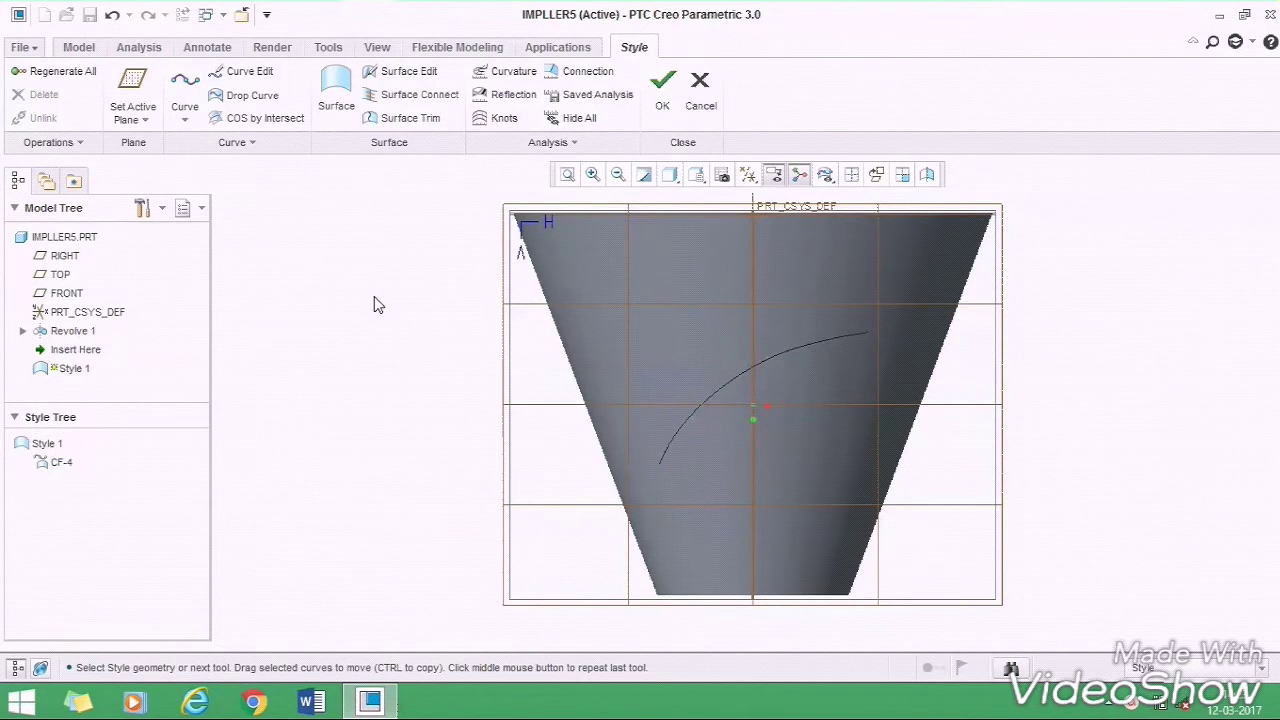
- Draw a planar curve through six points on the FRONT plane, crossing the hub and extending past both of its sides
click(184, 85)
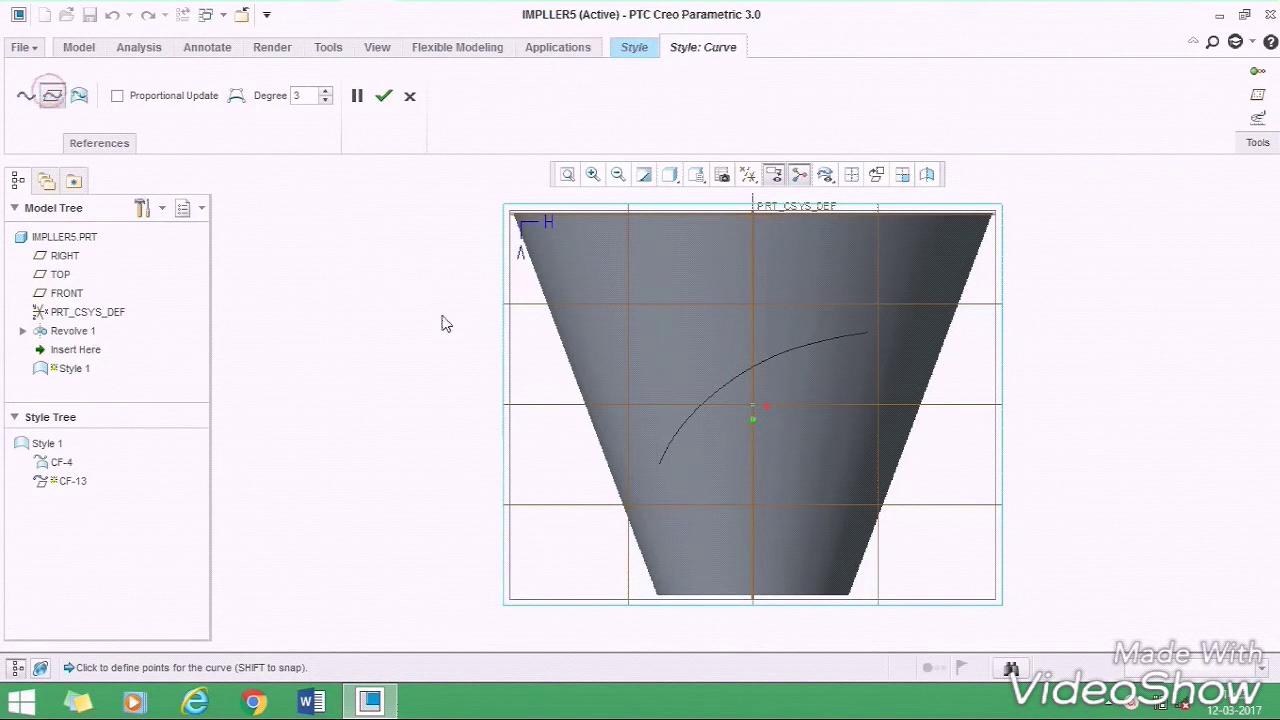
click(539, 473)
click(615, 432)
click(710, 398)
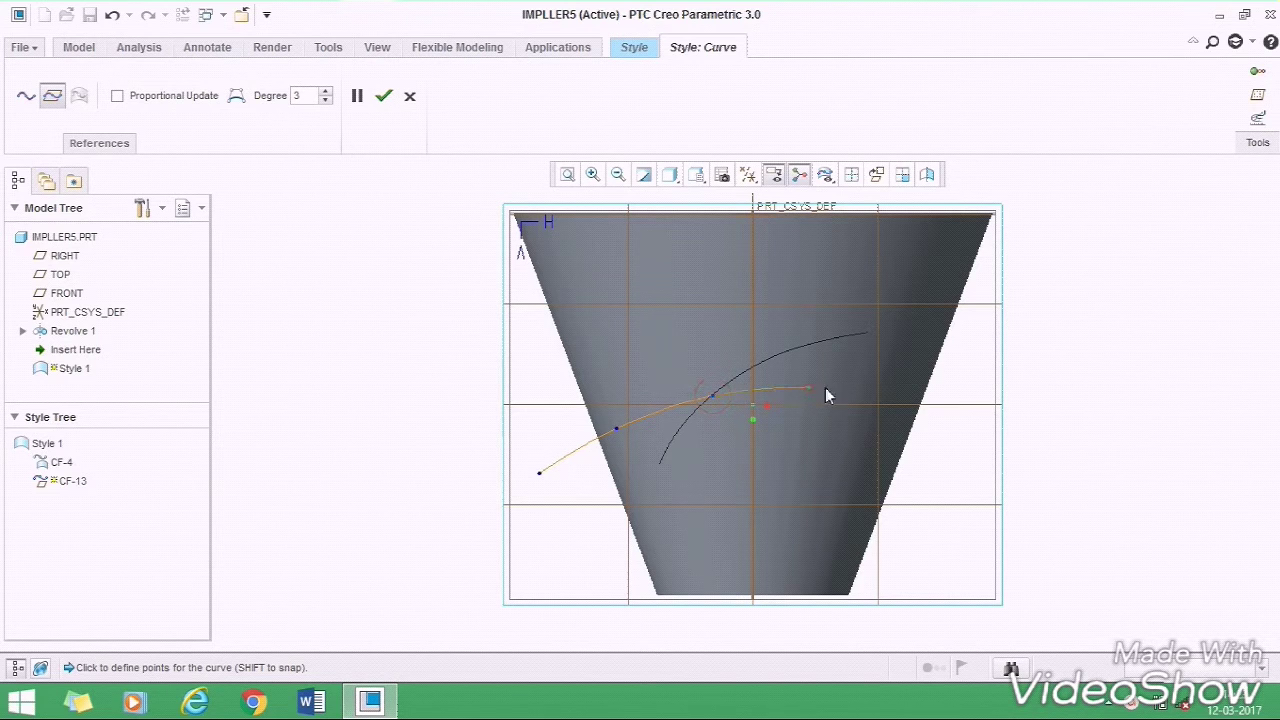
click(897, 381)
click(972, 336)
click(384, 95)
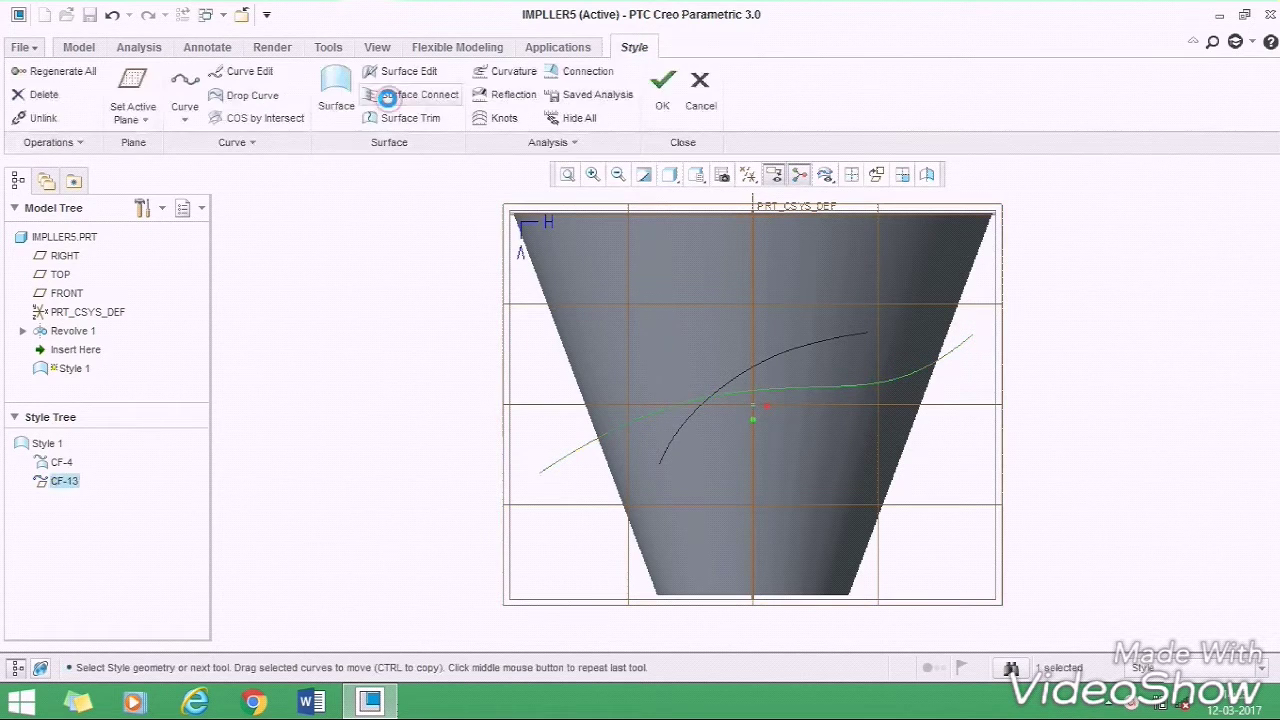
click(477, 275)
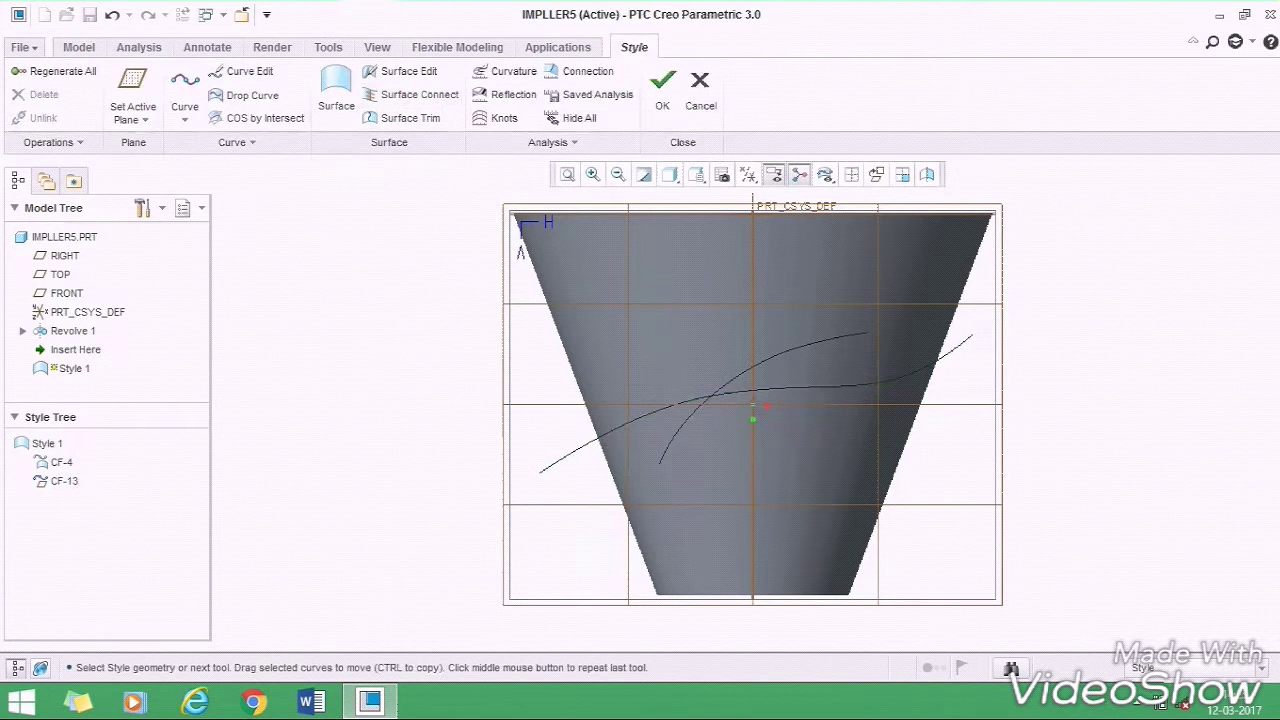
- Try lowering the planar curve's left endpoint, raising its right endpoint and setting its degree to 4
click(575, 458)
right_drag(494, 315, 579, 425)
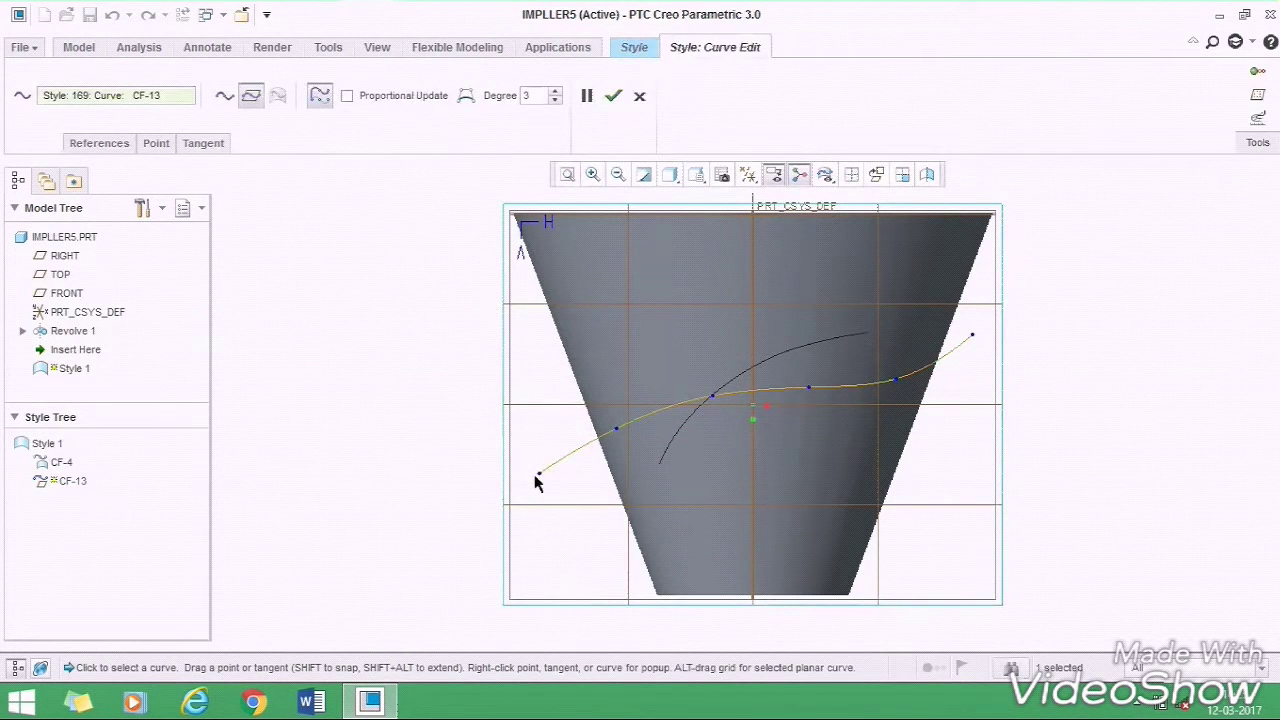
drag(536, 475, 540, 494)
drag(974, 334, 982, 319)
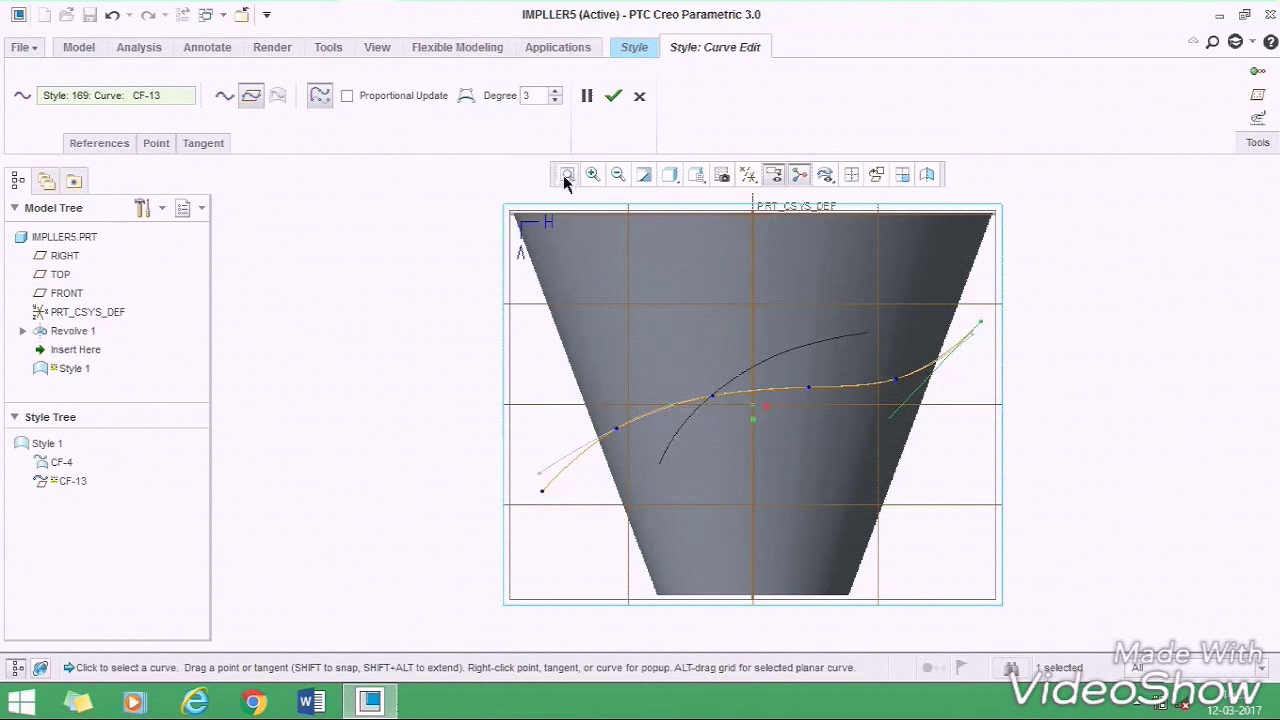
click(556, 92)
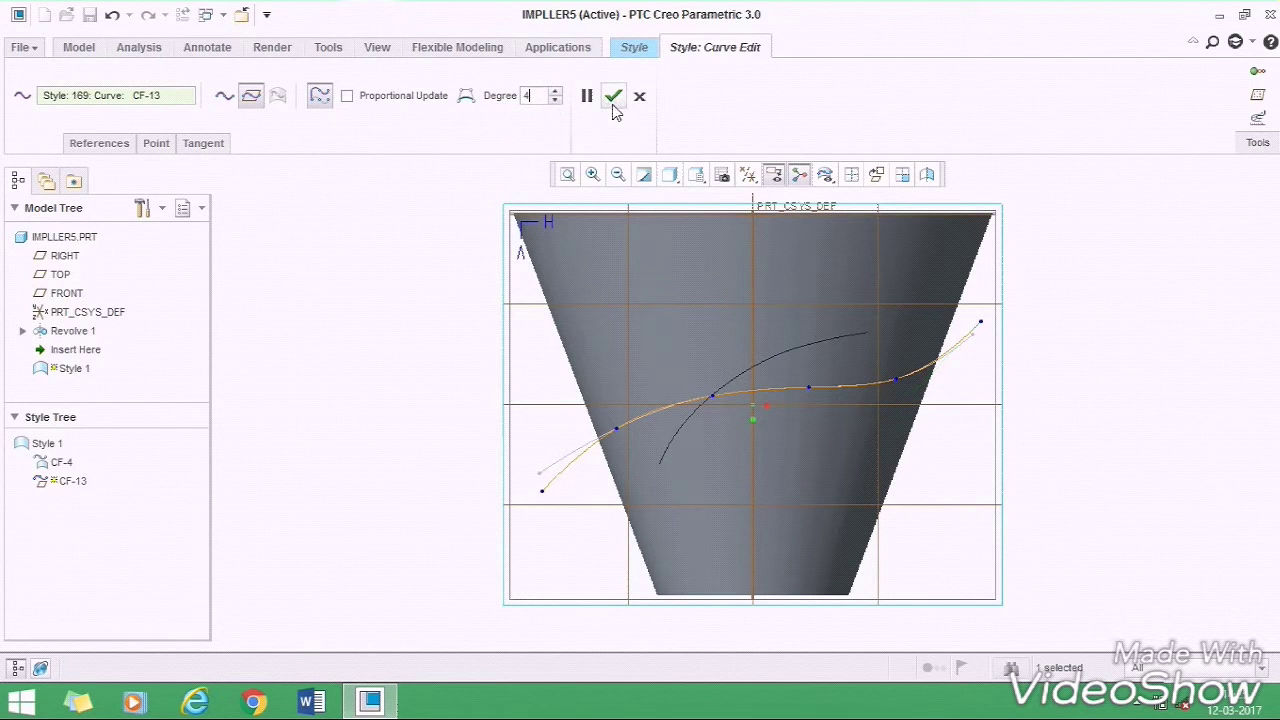
click(612, 104)
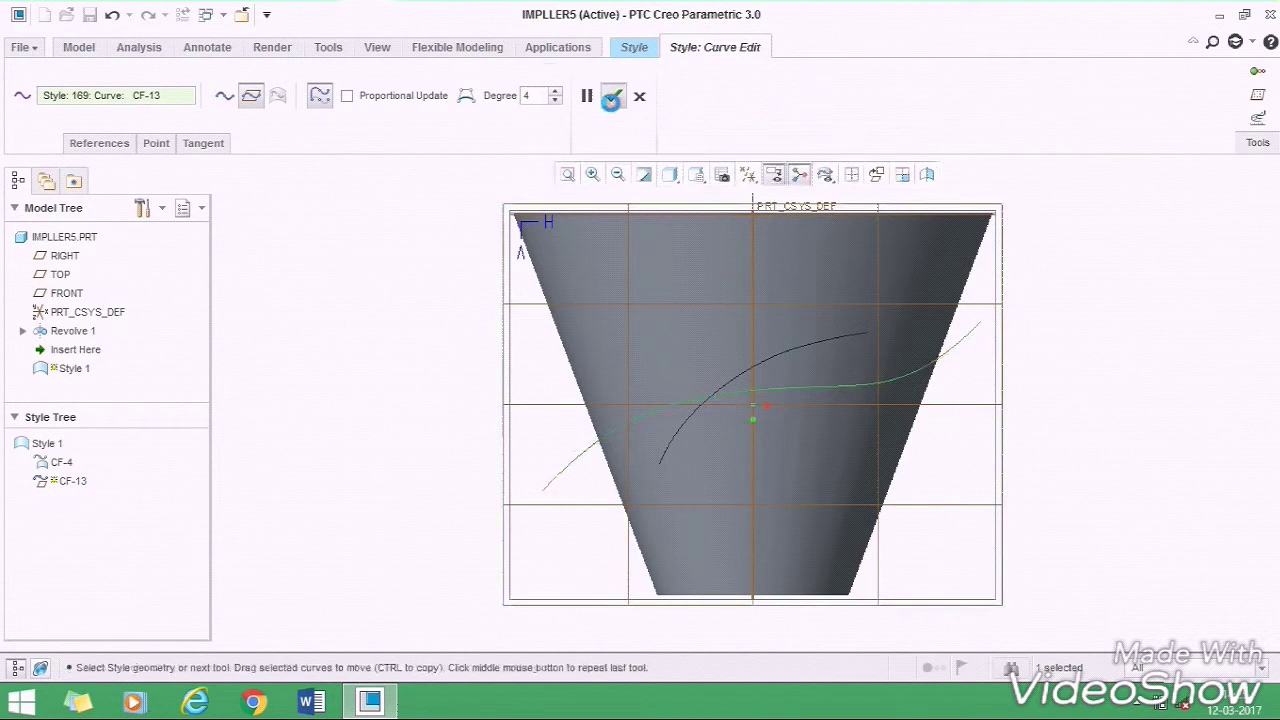
click(426, 357)
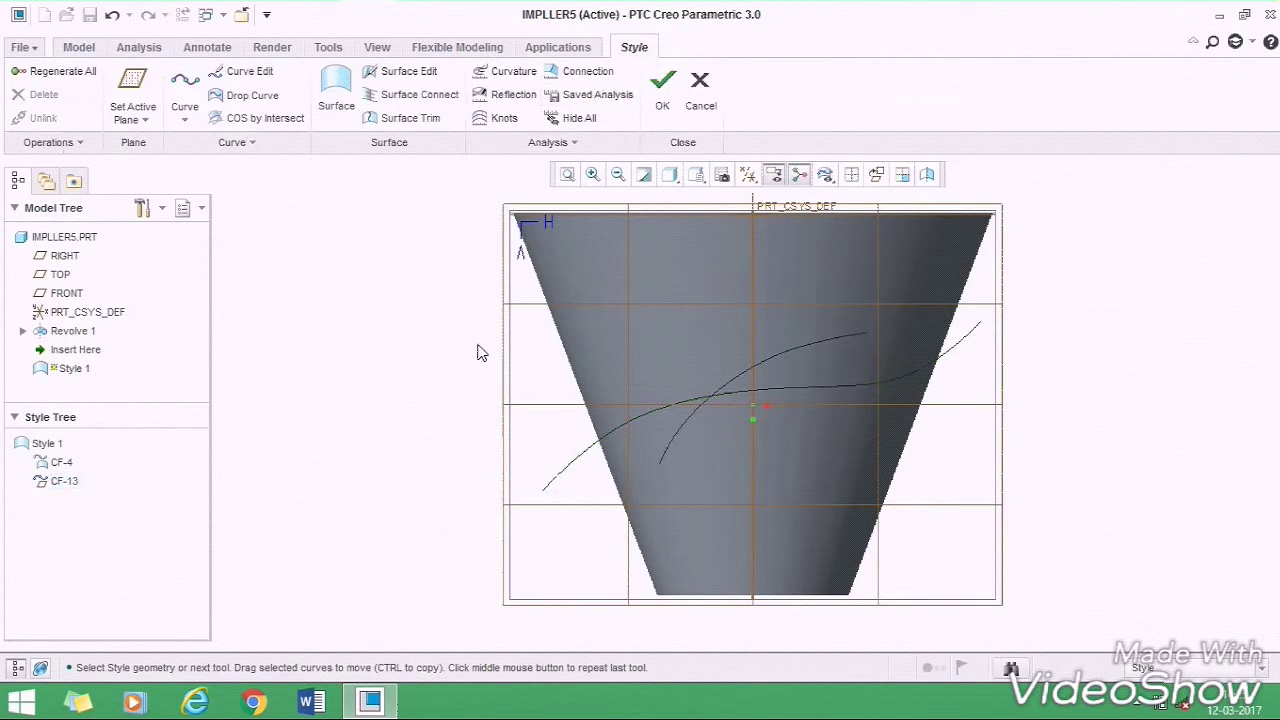
- Edit the planar curve by moving its left endpoint slightly down and its right endpoint slightly up, with degree 4
click(575, 458)
right_drag(496, 318, 575, 423)
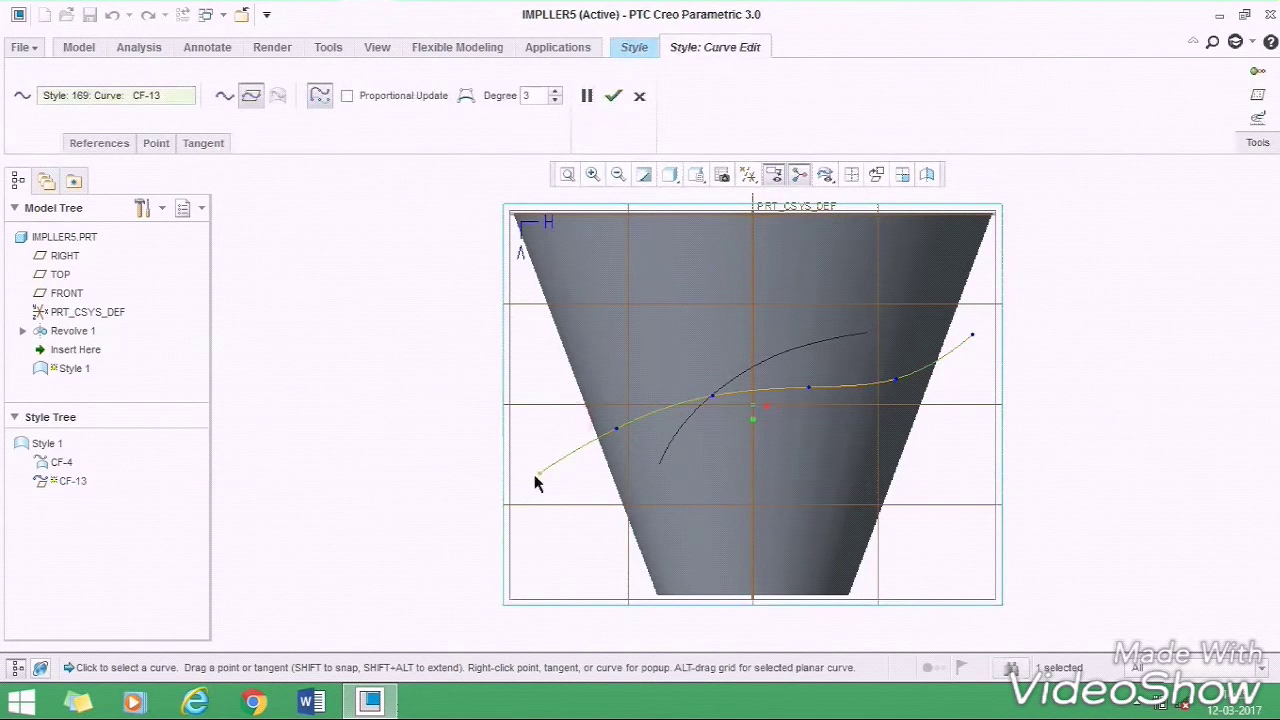
drag(538, 474, 540, 493)
drag(976, 333, 982, 319)
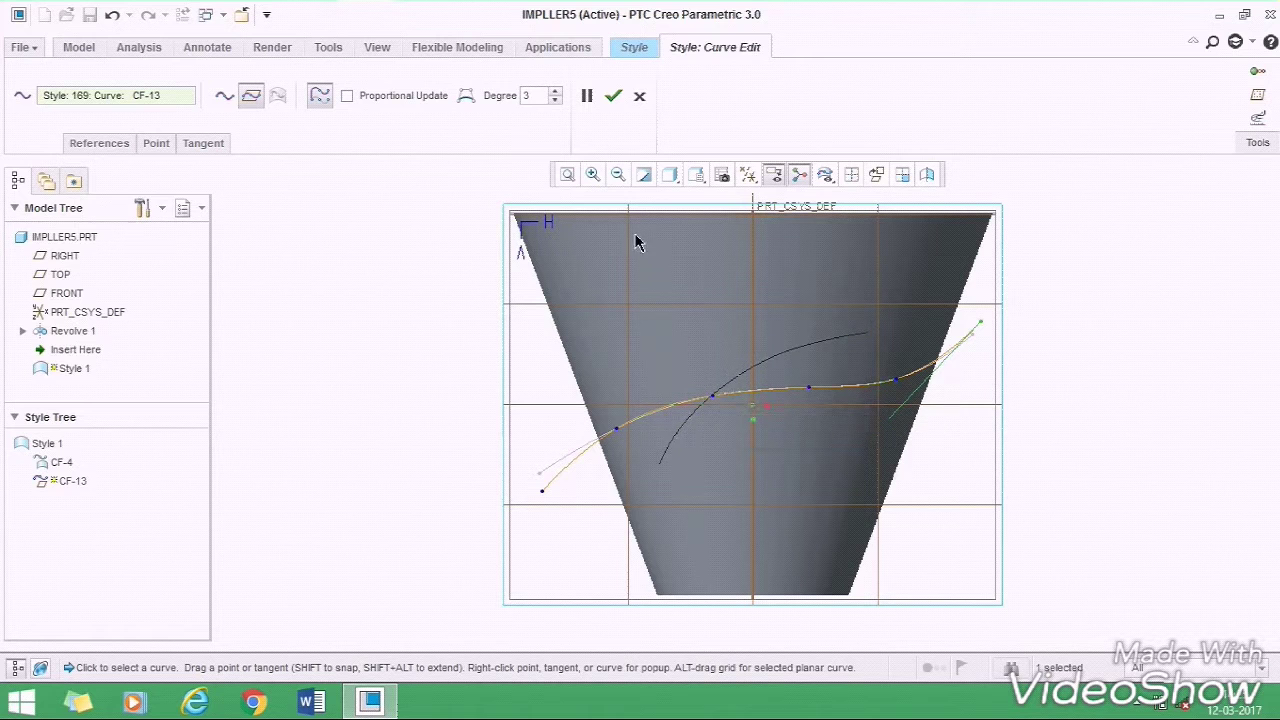
click(556, 93)
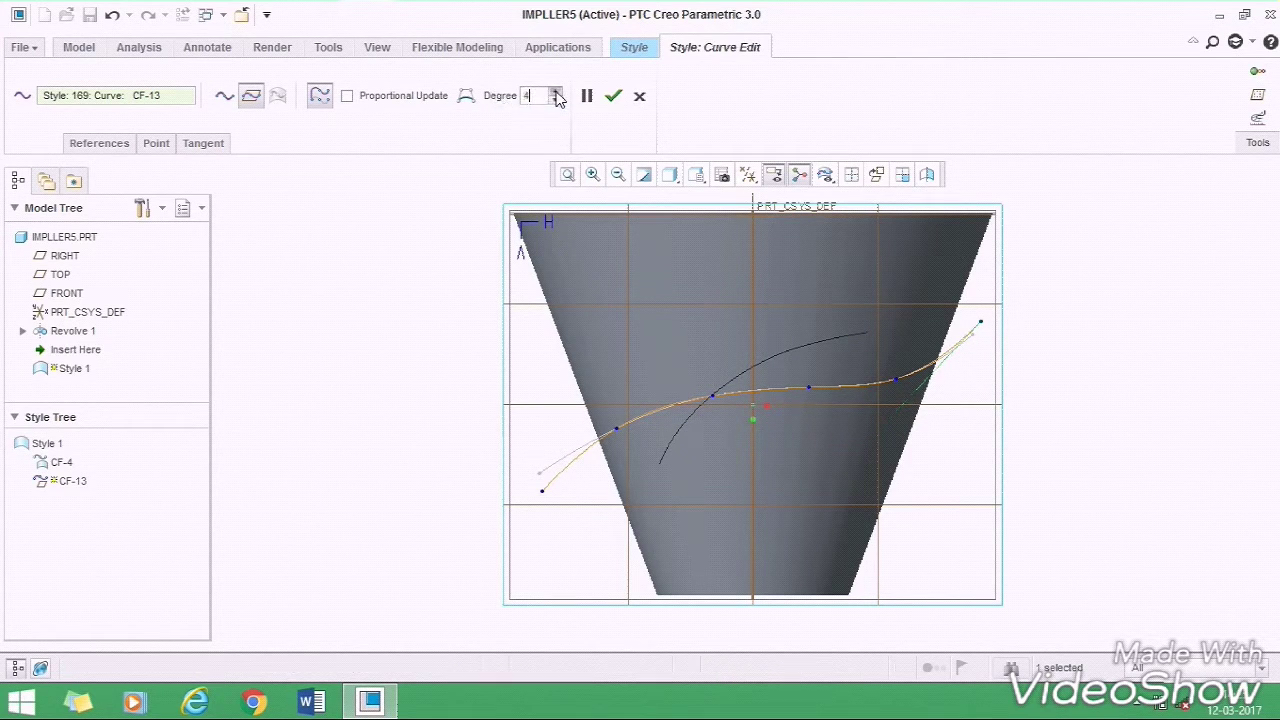
click(612, 104)
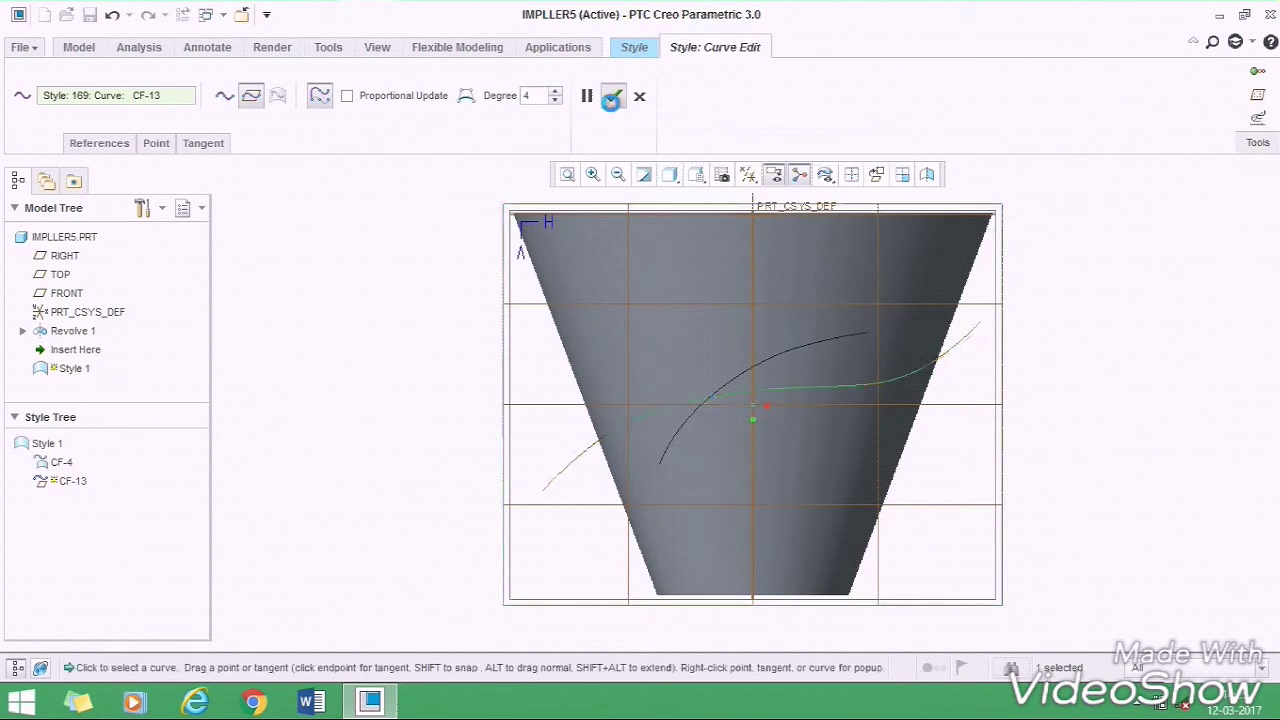
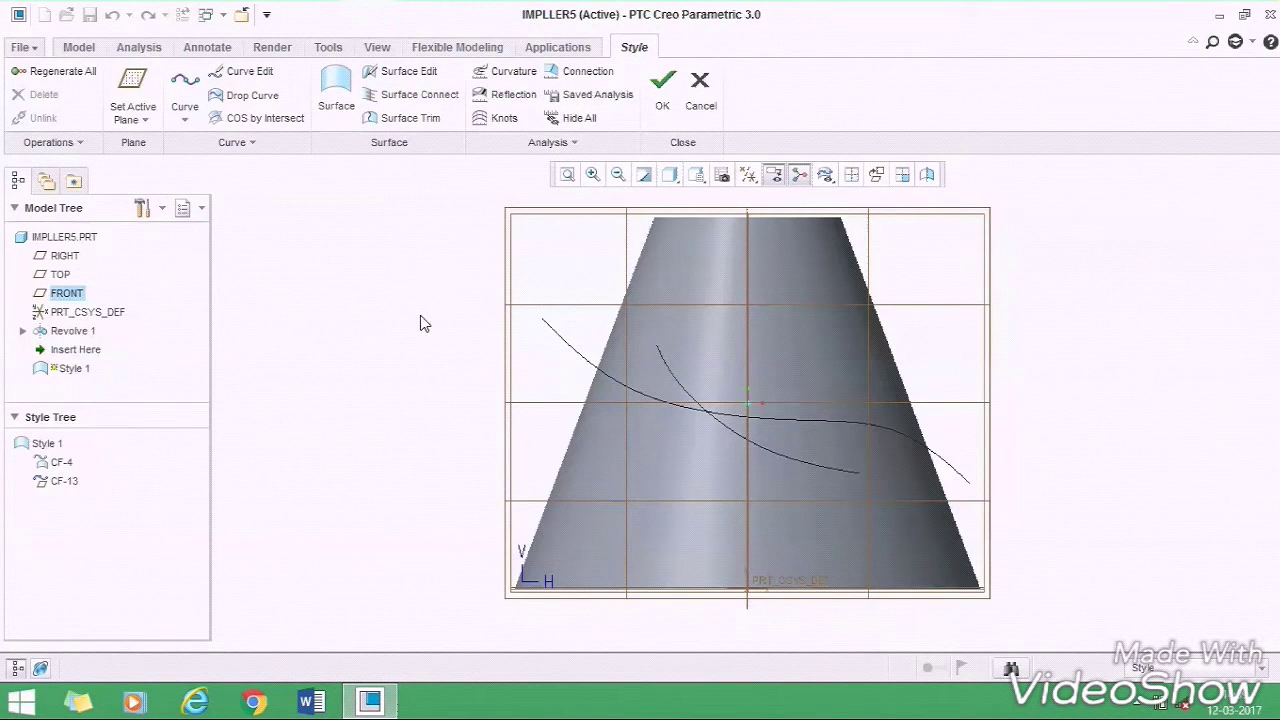
- Set the TOP datum plane as the active plane and orient the view to it
middle_drag(418, 320, 378, 372)
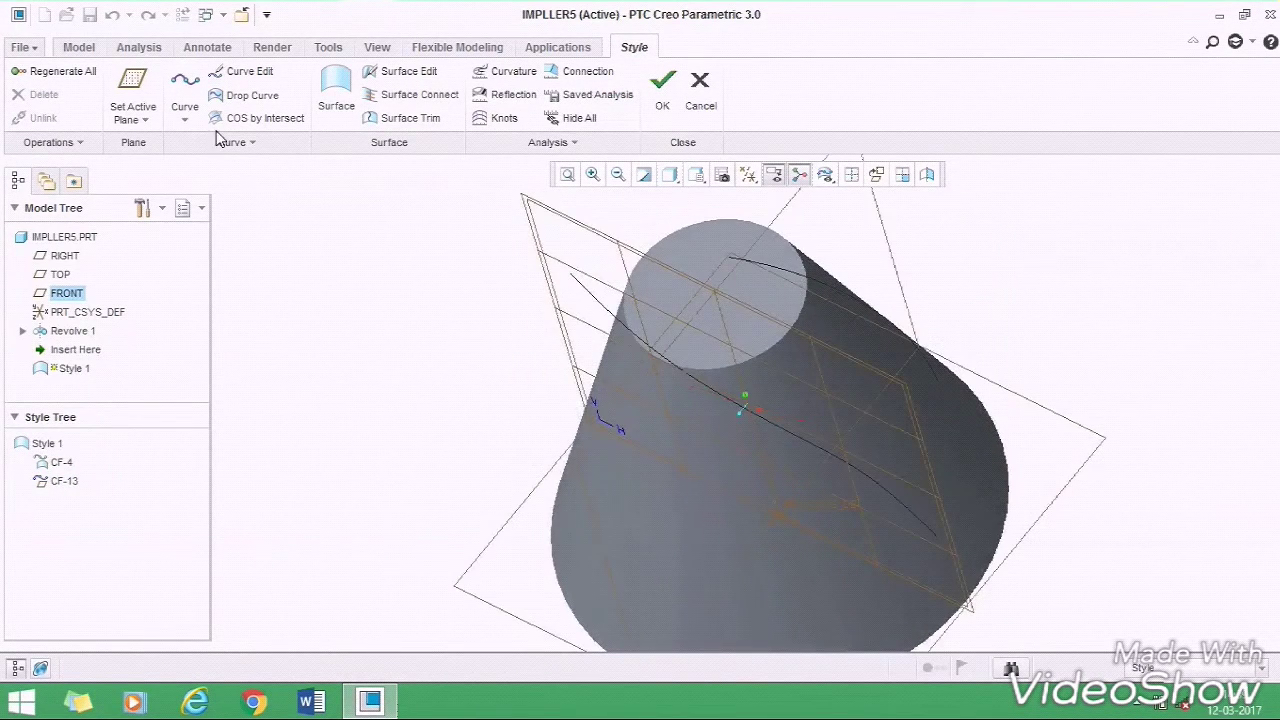
click(133, 95)
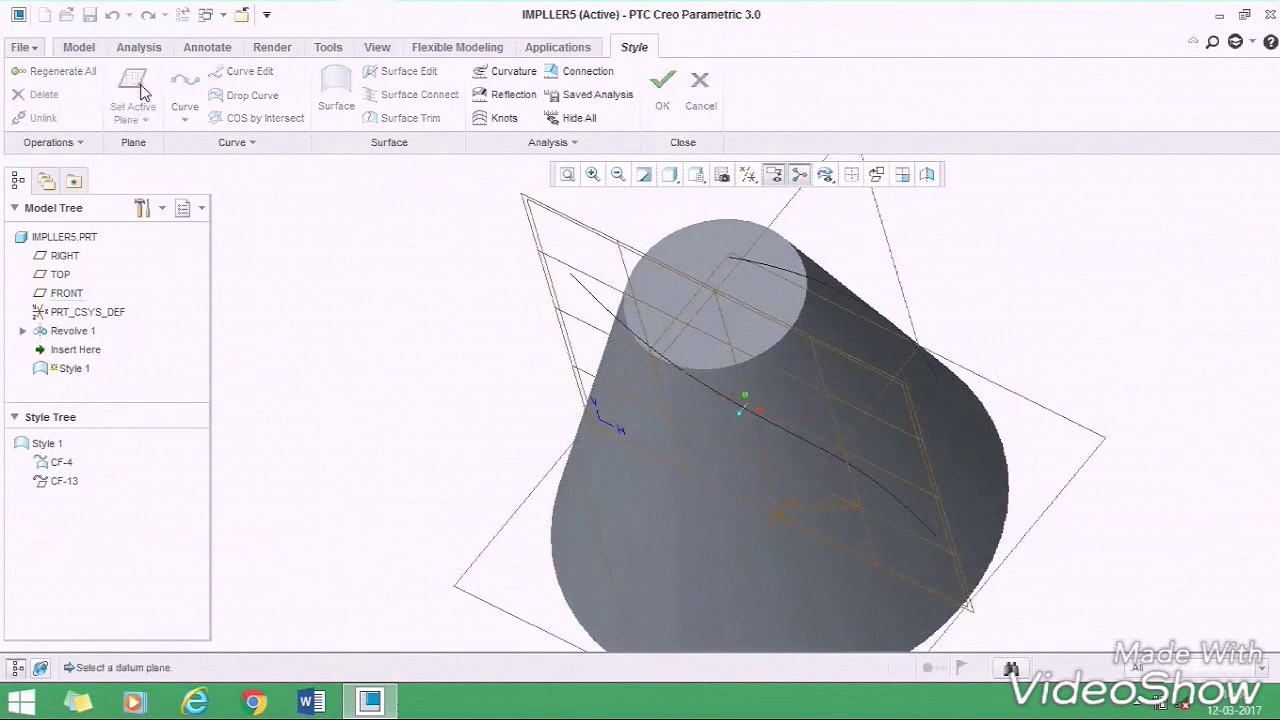
click(1076, 474)
right_click(378, 328)
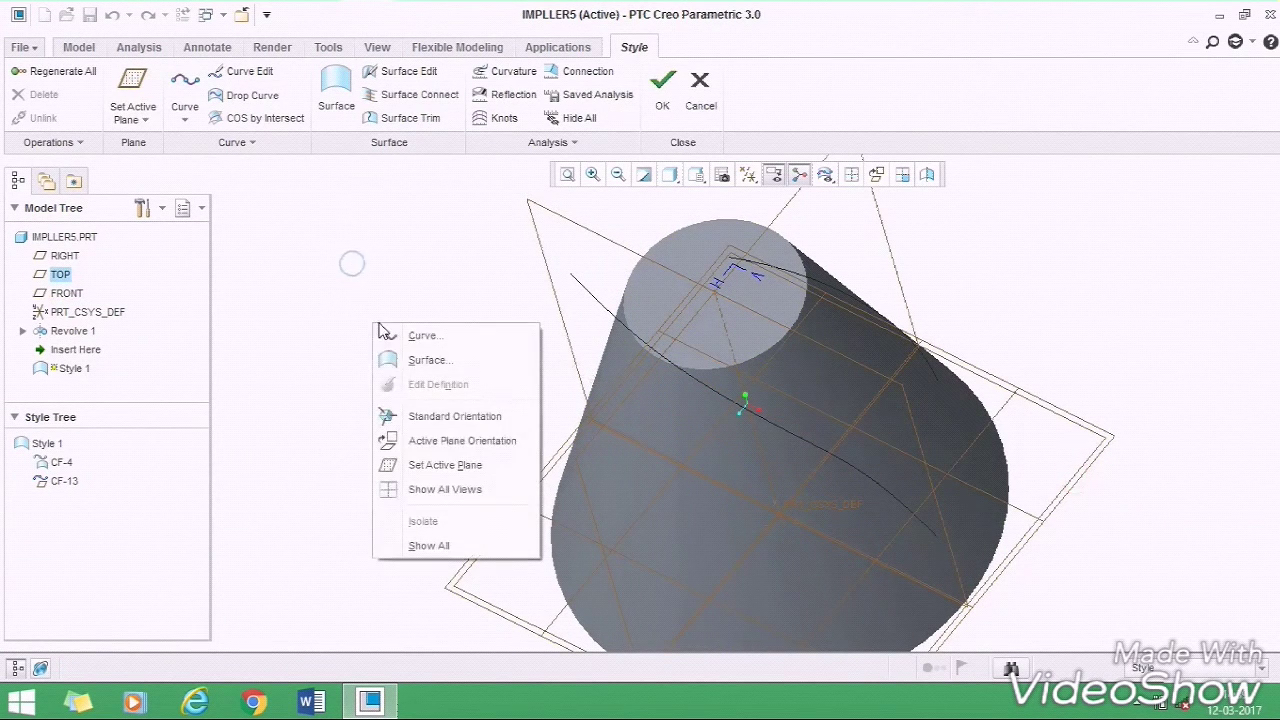
click(474, 445)
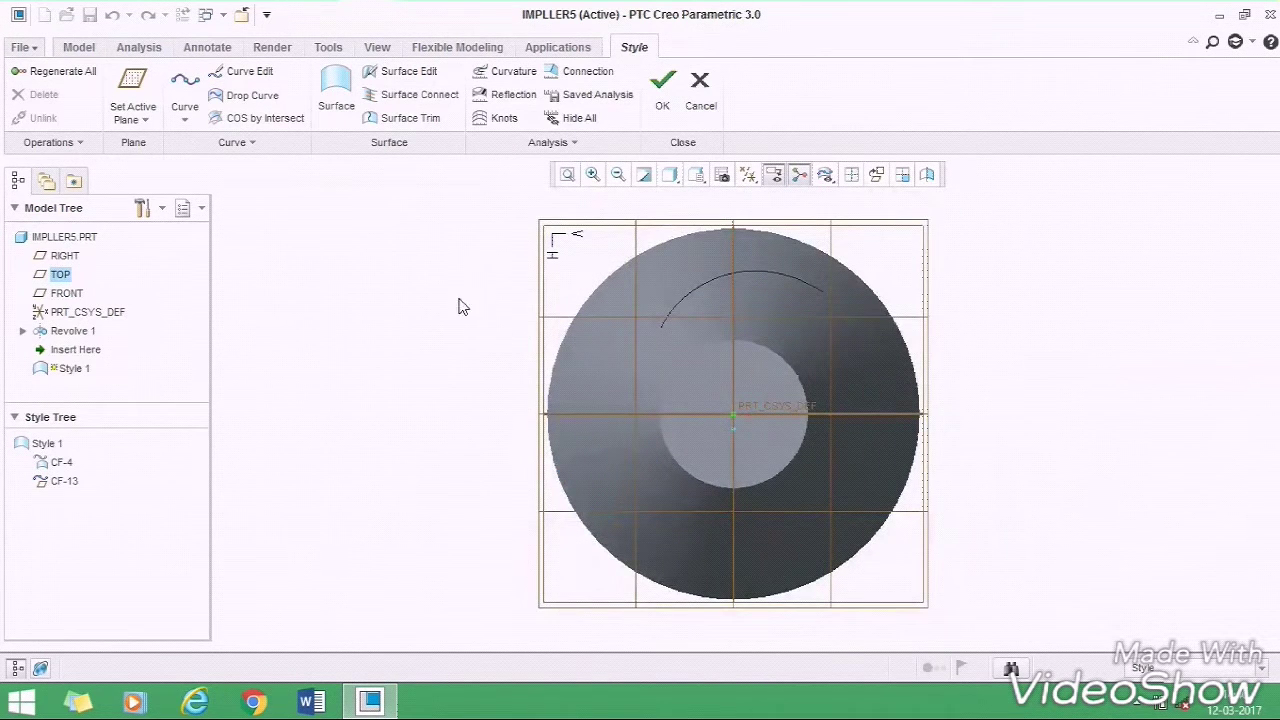
- Start a free Style arc on the TOP plane and place its centre at the origin on the hub's axis
click(184, 121)
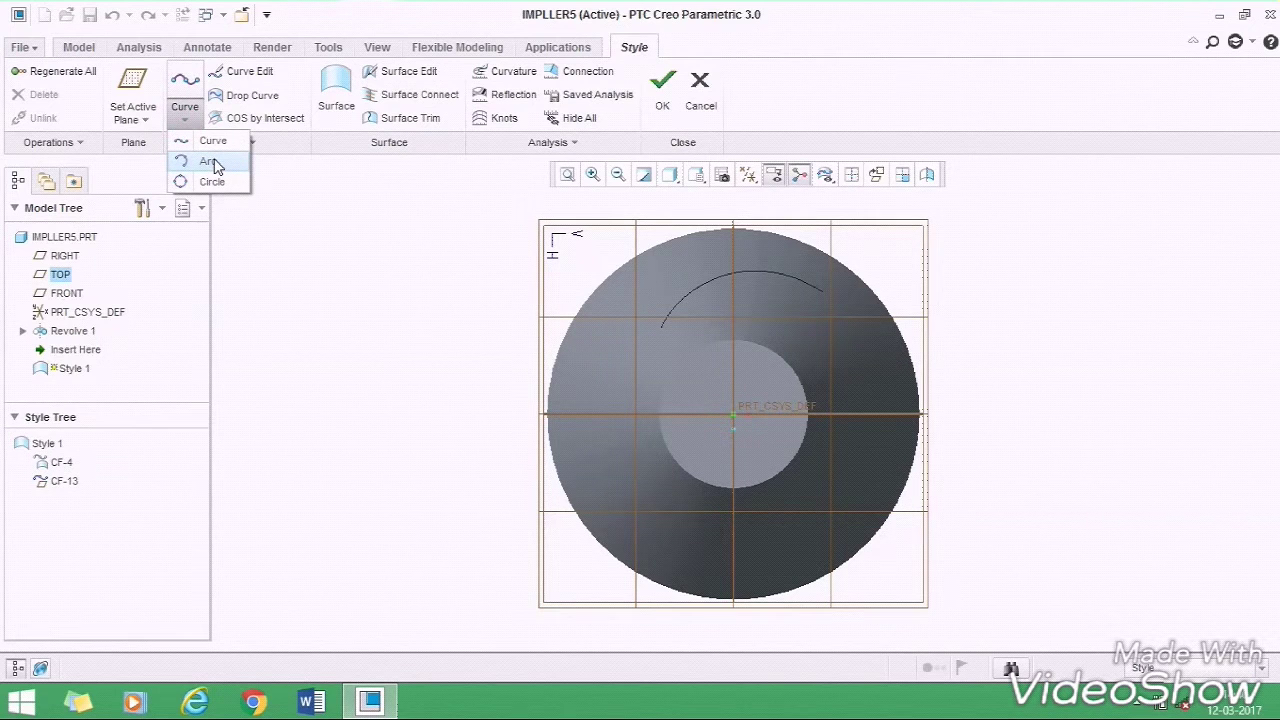
click(210, 162)
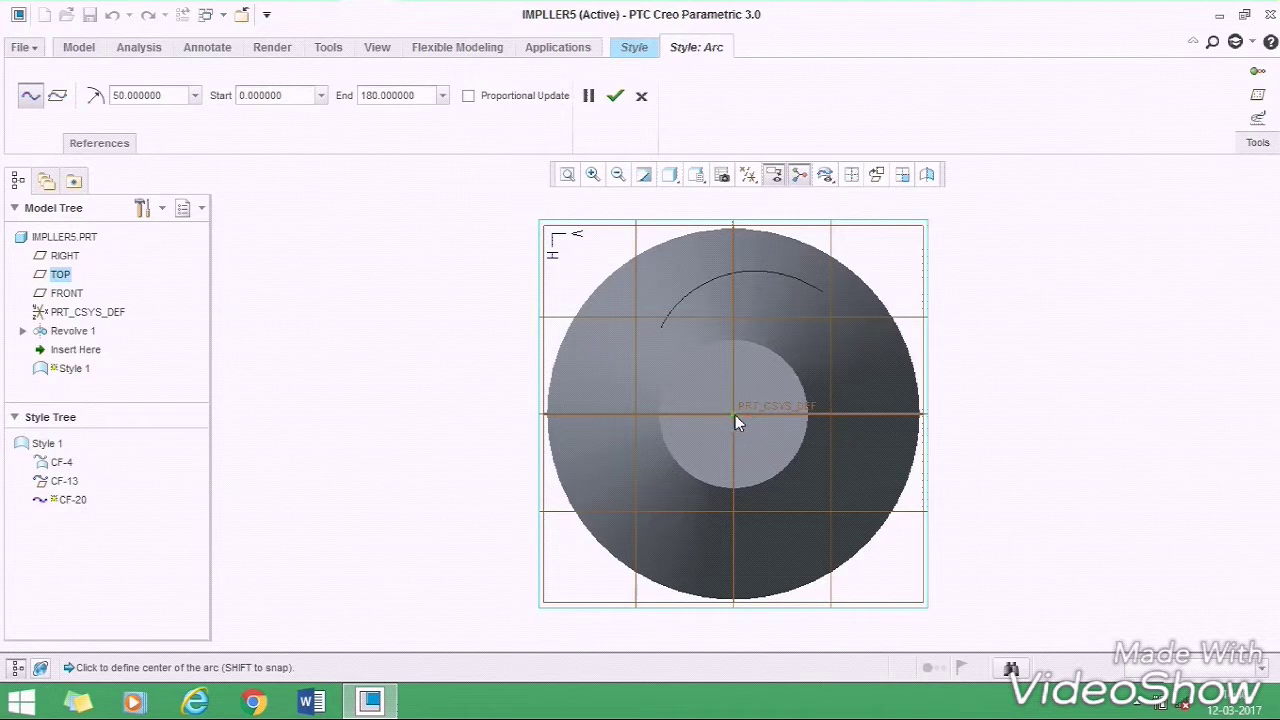
scroll(735, 417, up, 1)
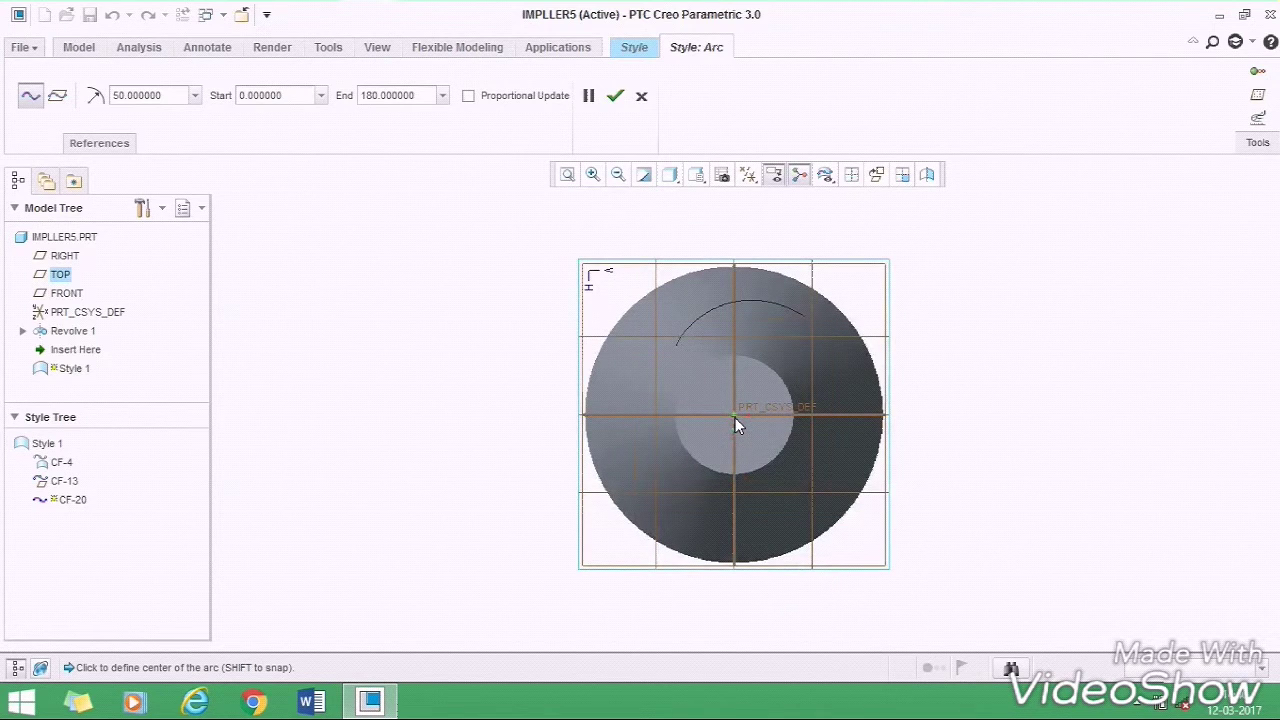
click(735, 416)
scroll(735, 416, down, 2)
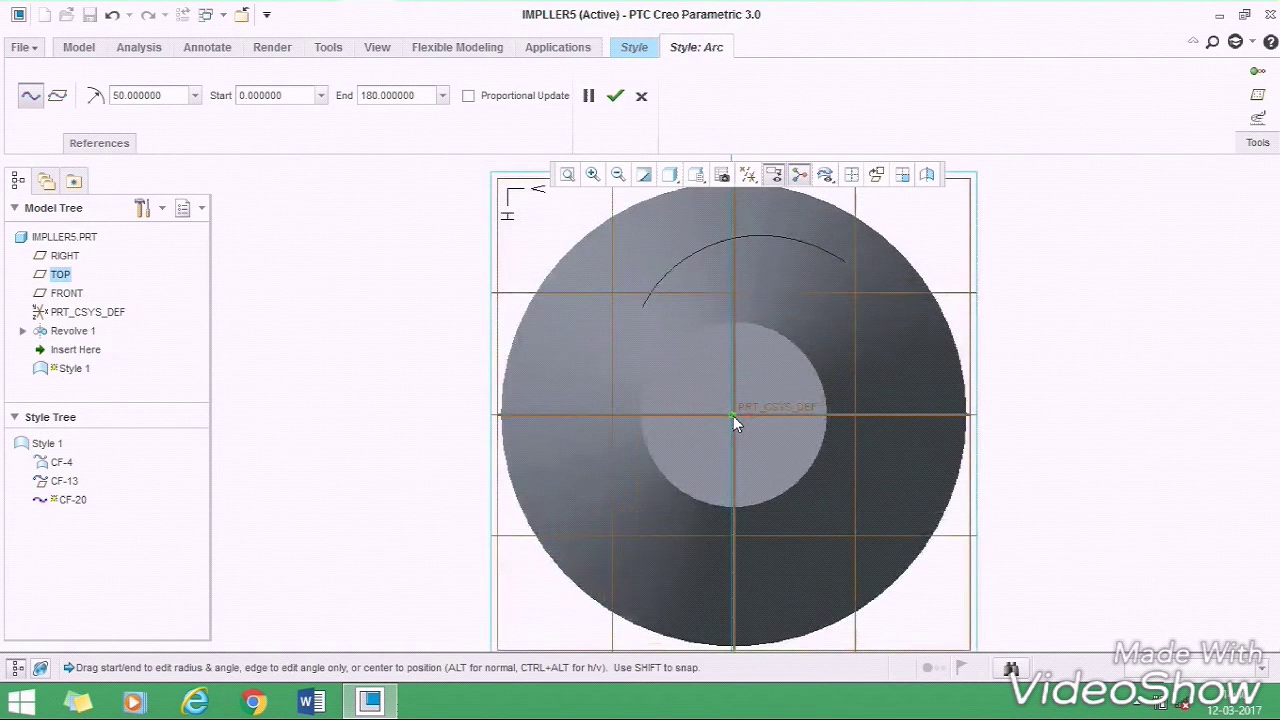
- Reshape the arc to a radius of about 15.22 spanning about 129° to 225.6°, outside the hub's rim, and finish the Style feature
scroll(731, 422, up, 3)
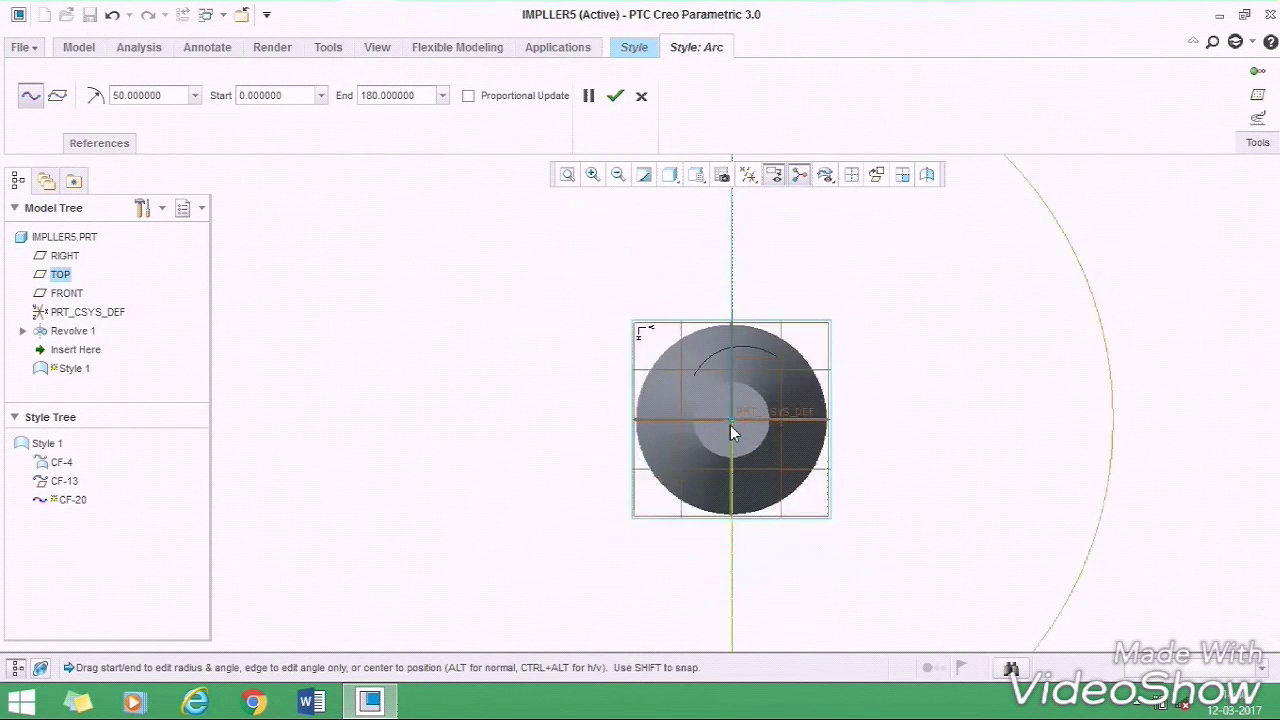
scroll(730, 425, up, 2)
drag(731, 245, 686, 378)
scroll(662, 374, down, 3)
scroll(780, 467, down, 2)
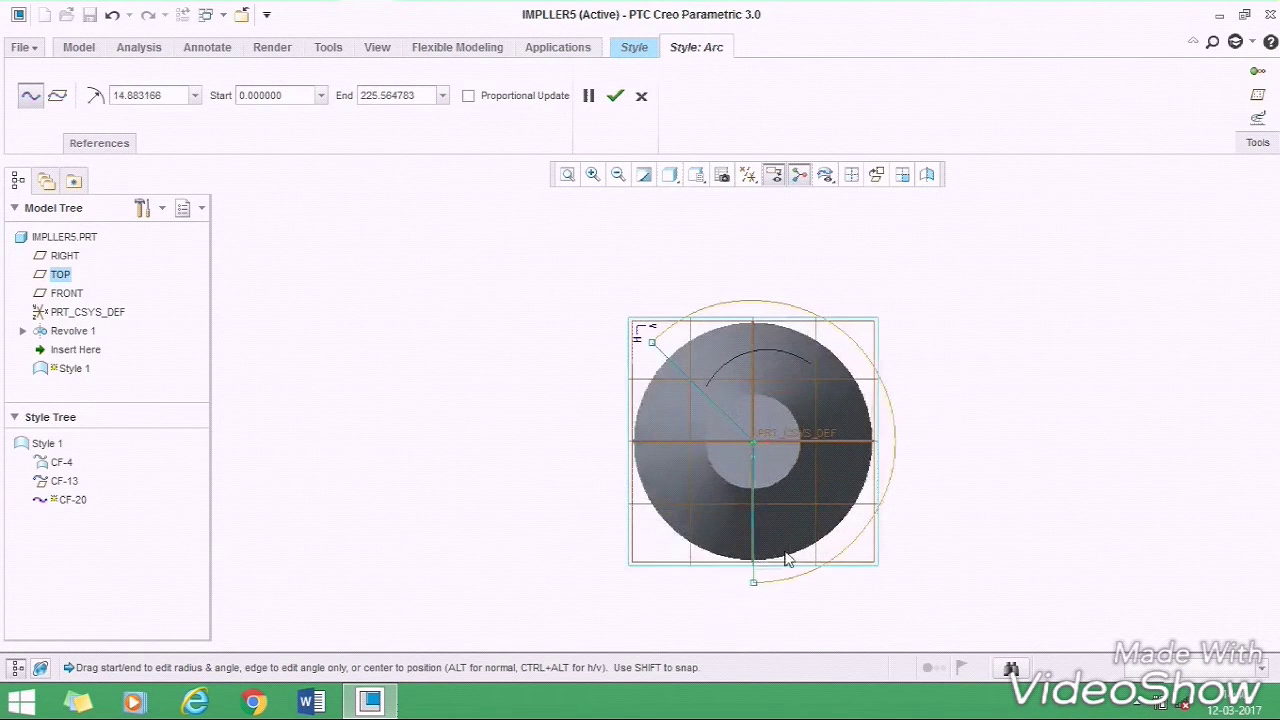
drag(756, 588, 868, 359)
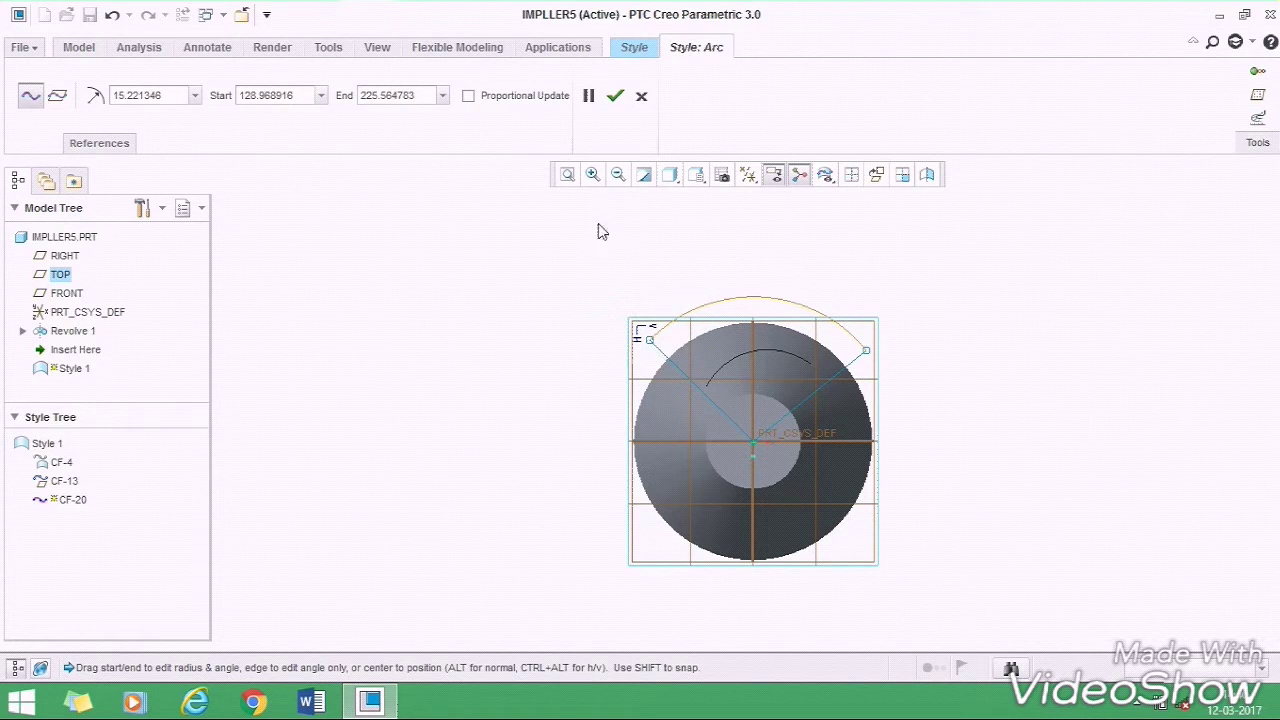
click(616, 101)
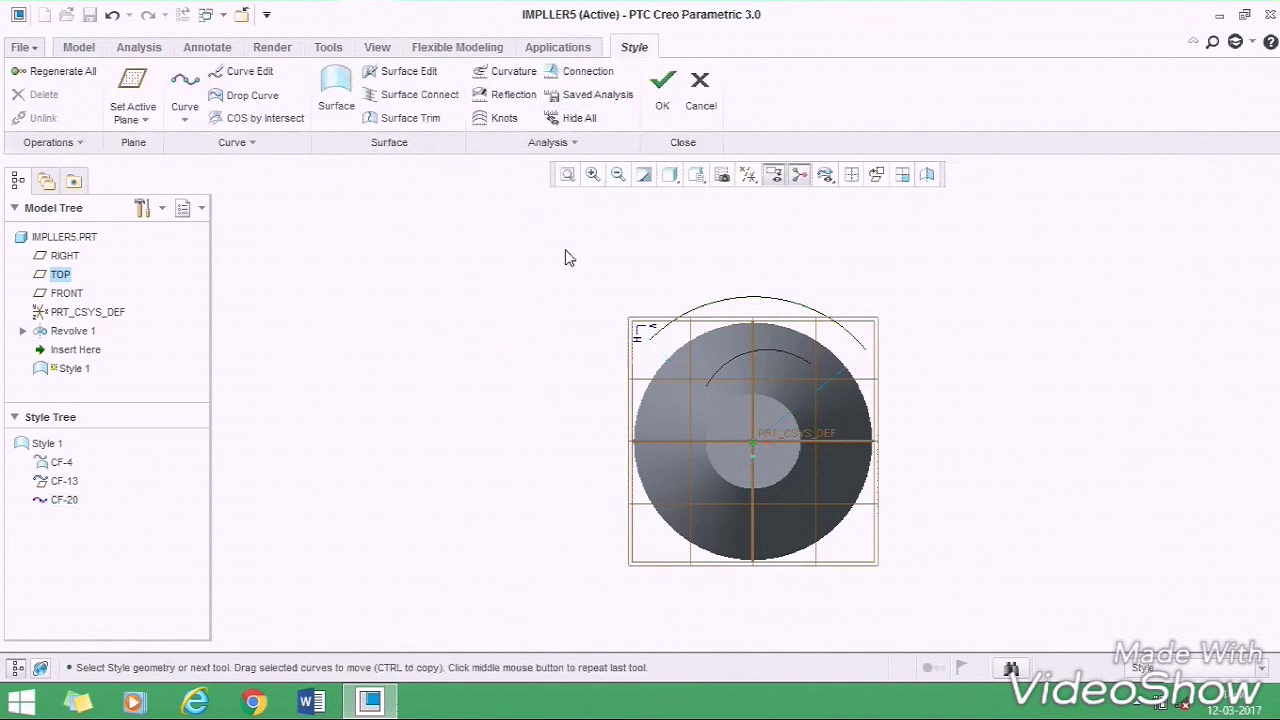
click(664, 100)
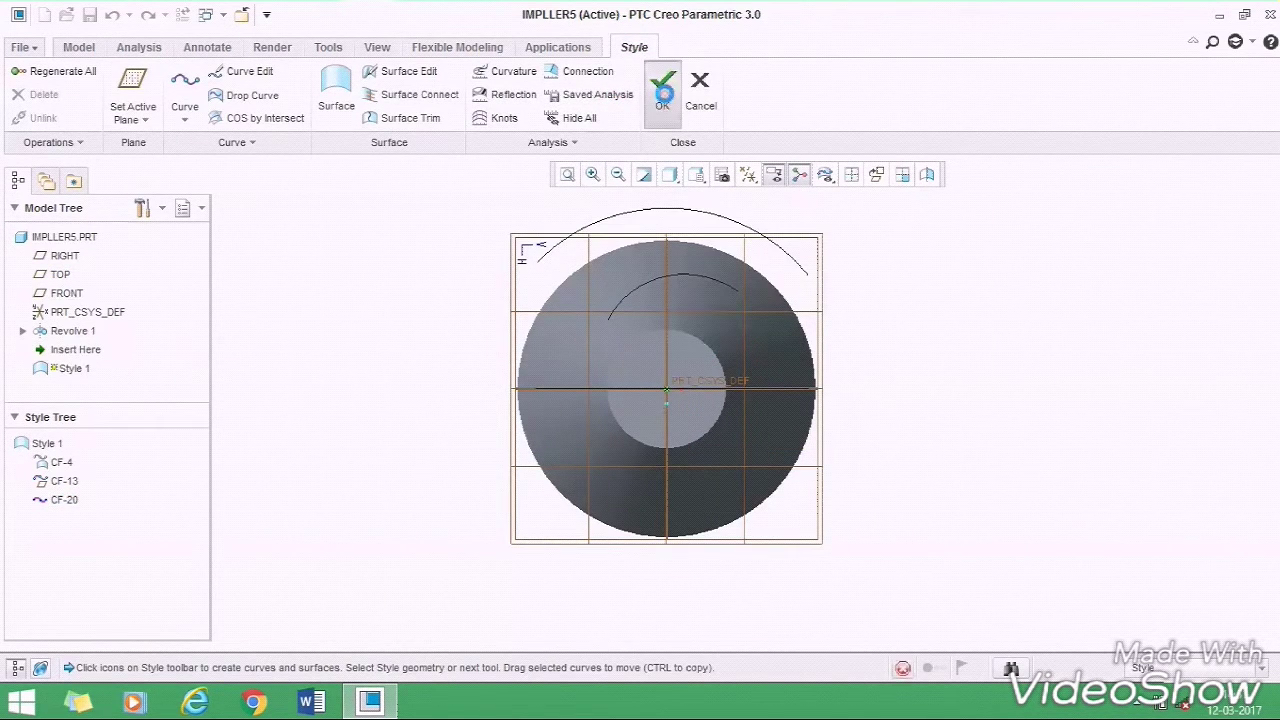
- Create a sketch on the TOP plane by projecting the outer Style arc onto it
middle_drag(445, 381, 391, 357)
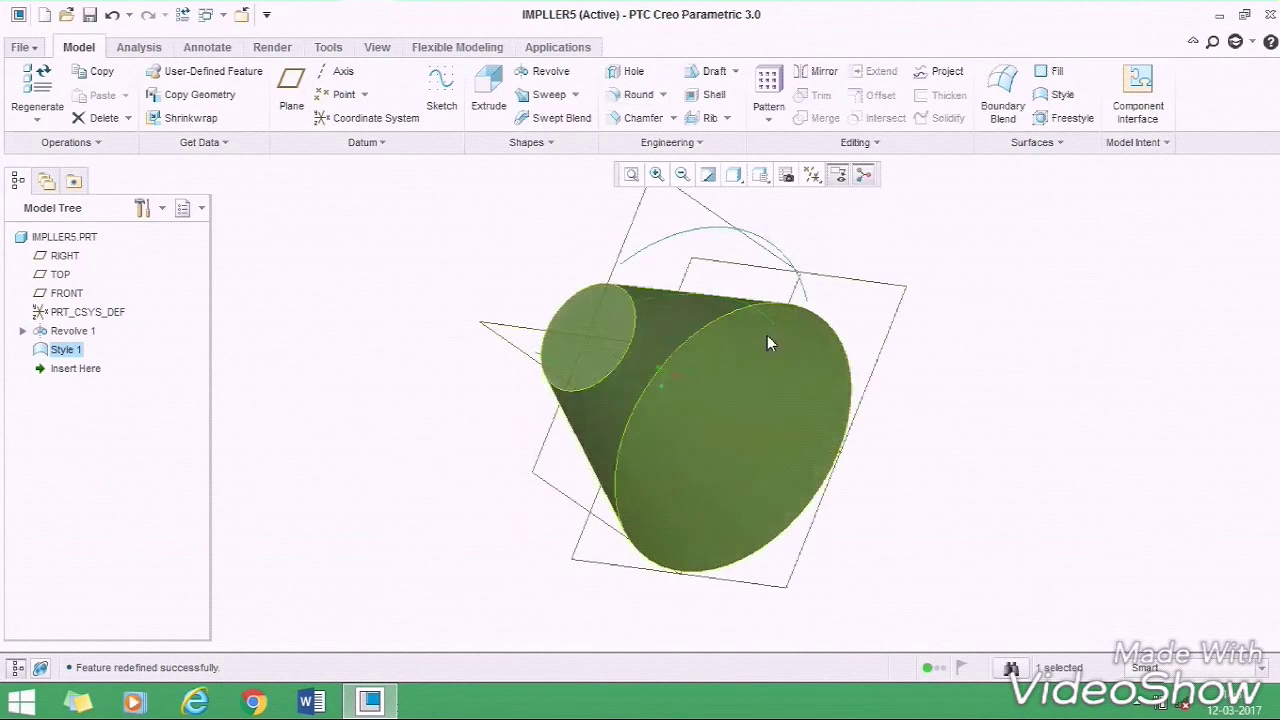
click(872, 350)
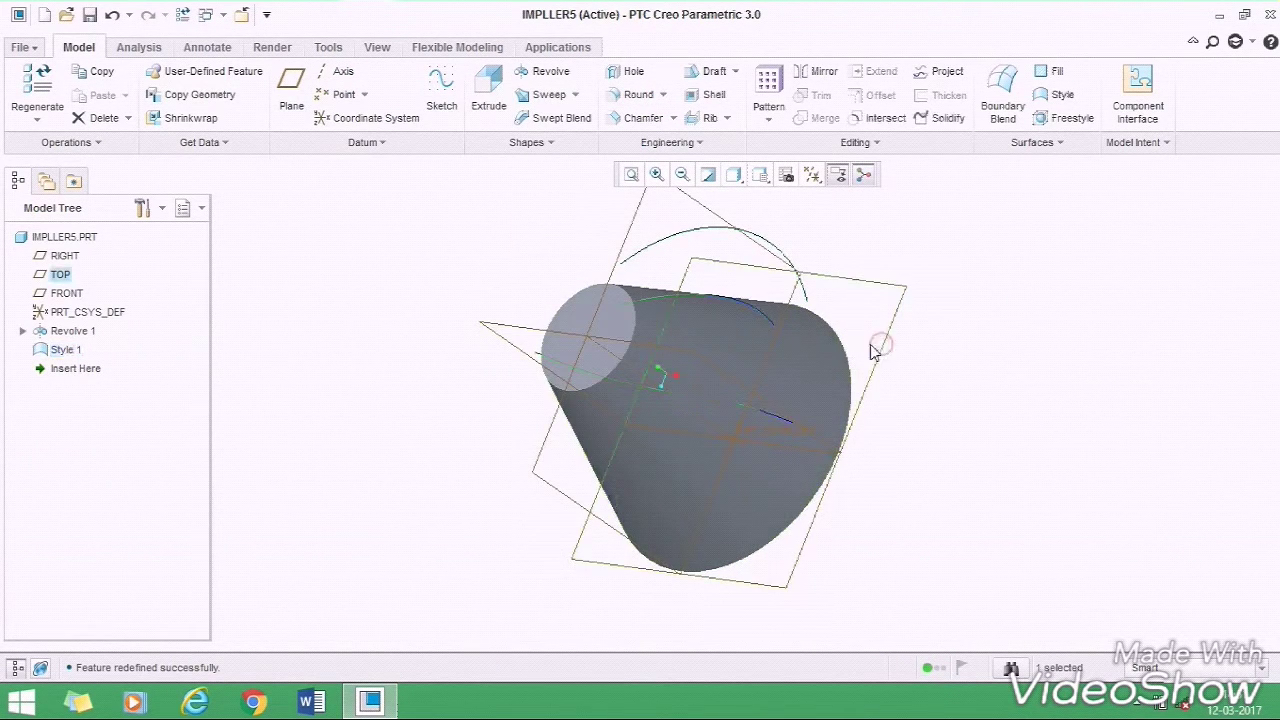
click(441, 104)
mouse_move(465, 316)
middle_down()
mouse_move(443, 314)
mouse_move(471, 329)
mouse_move(458, 305)
middle_up()
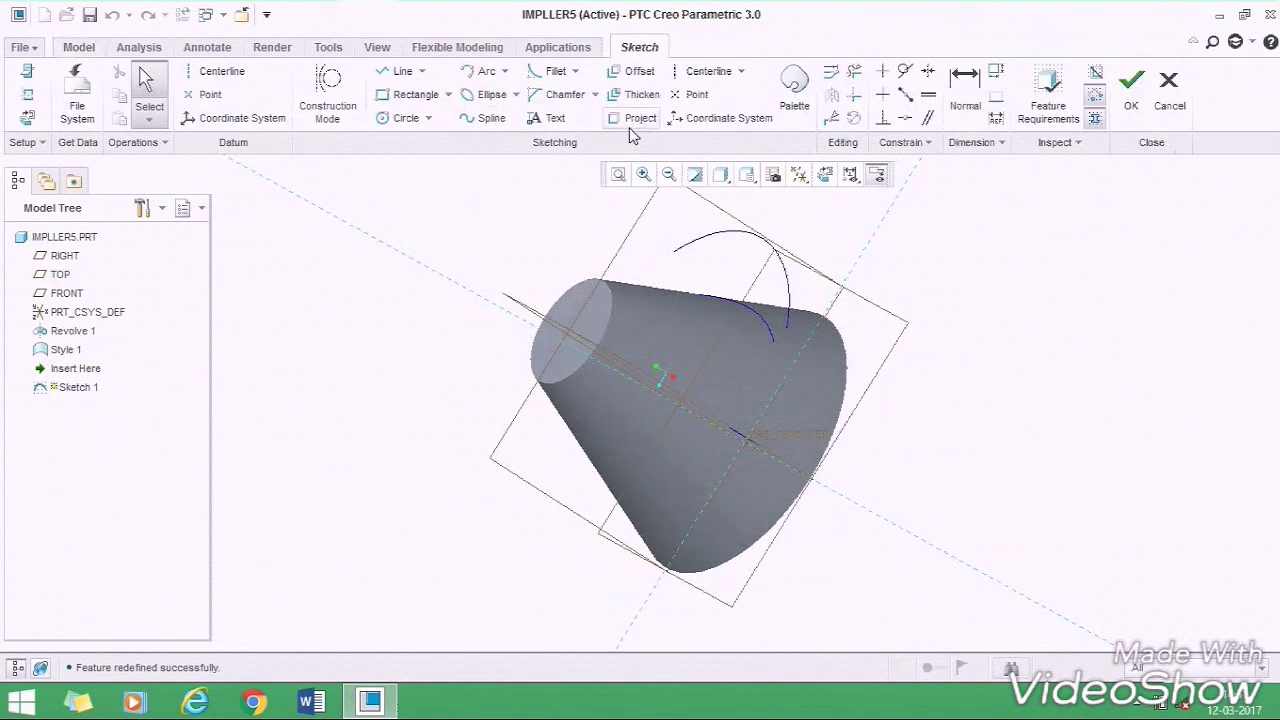
click(636, 120)
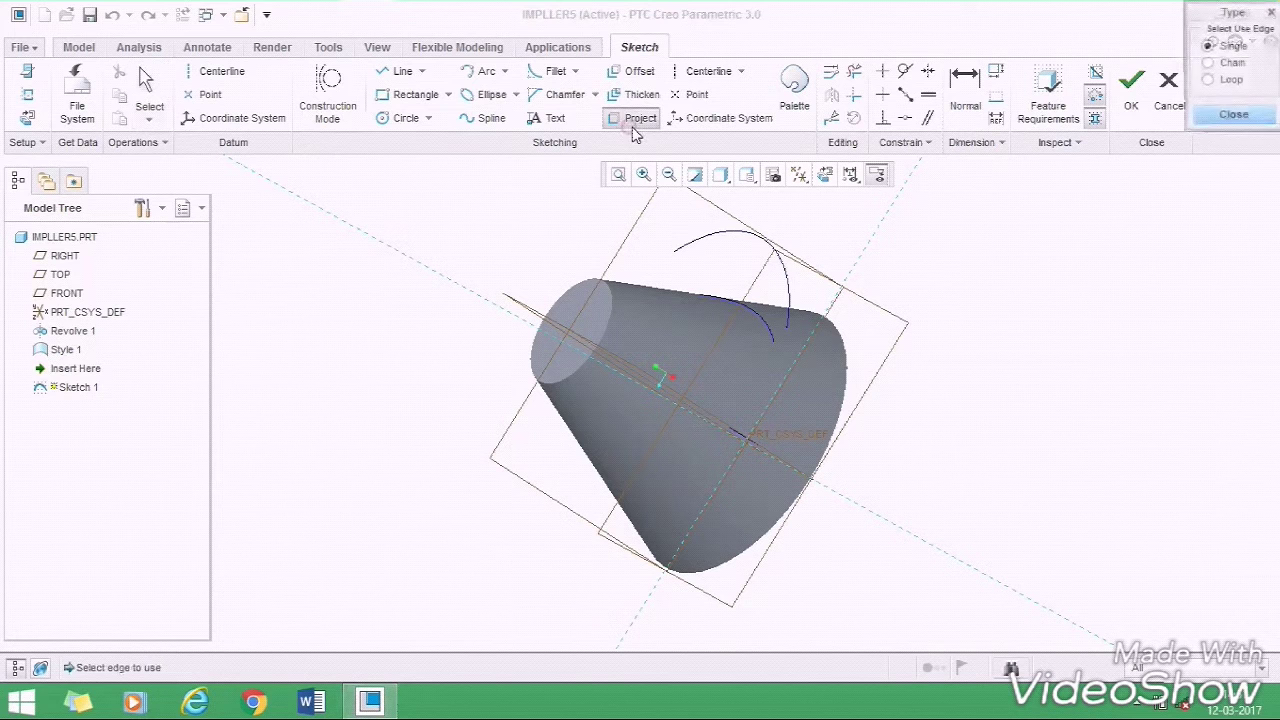
click(703, 246)
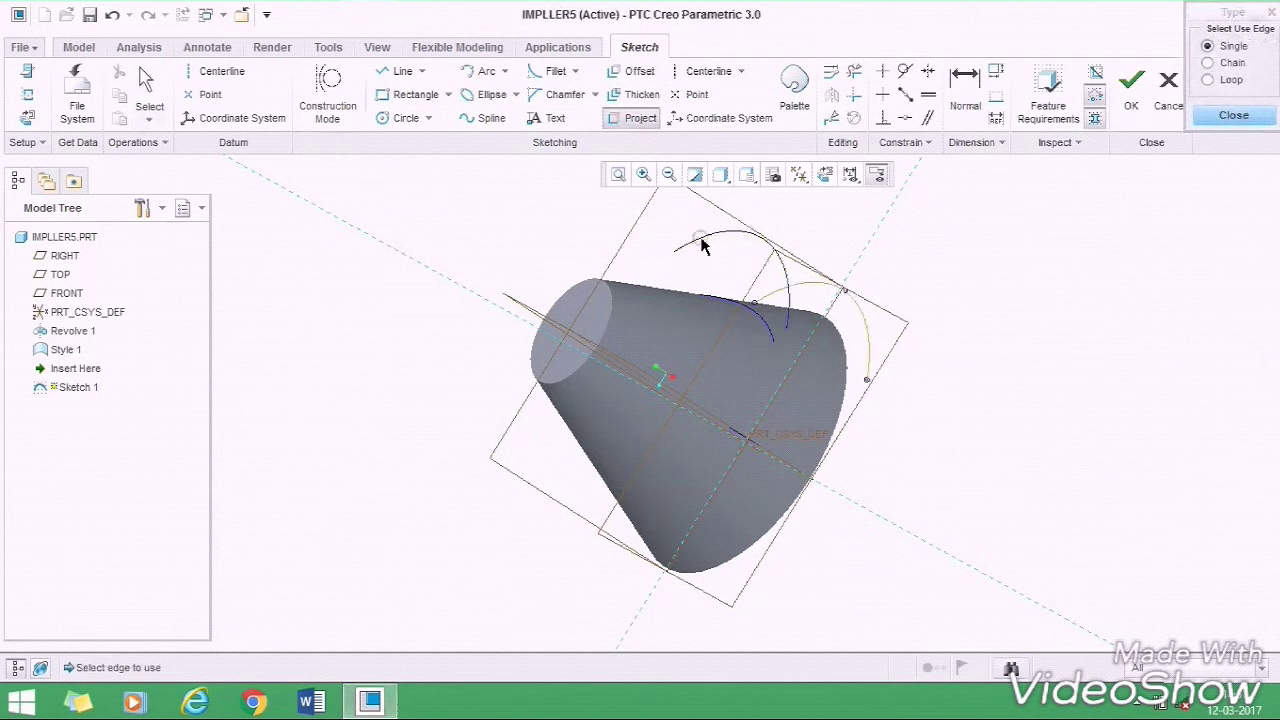
click(1130, 108)
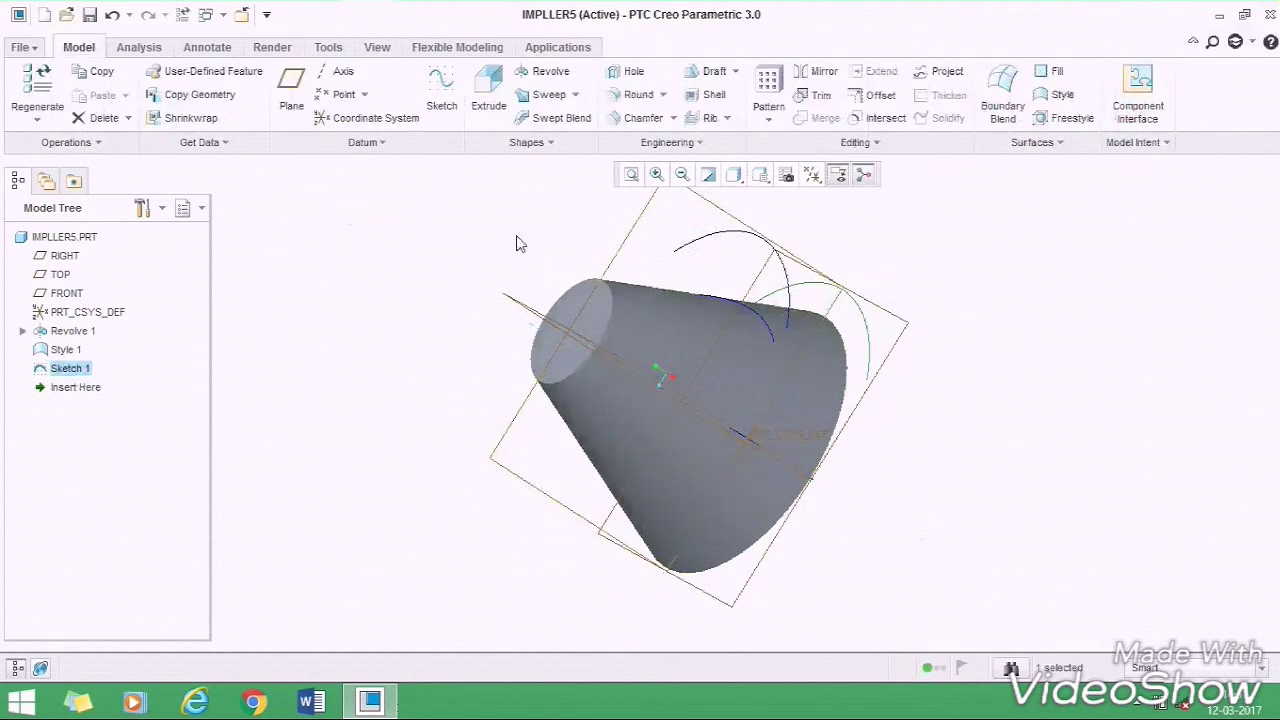
- Create a sketch on the FRONT plane by projecting the planar Style curve that crosses the hub
middle_drag(512, 258, 524, 296)
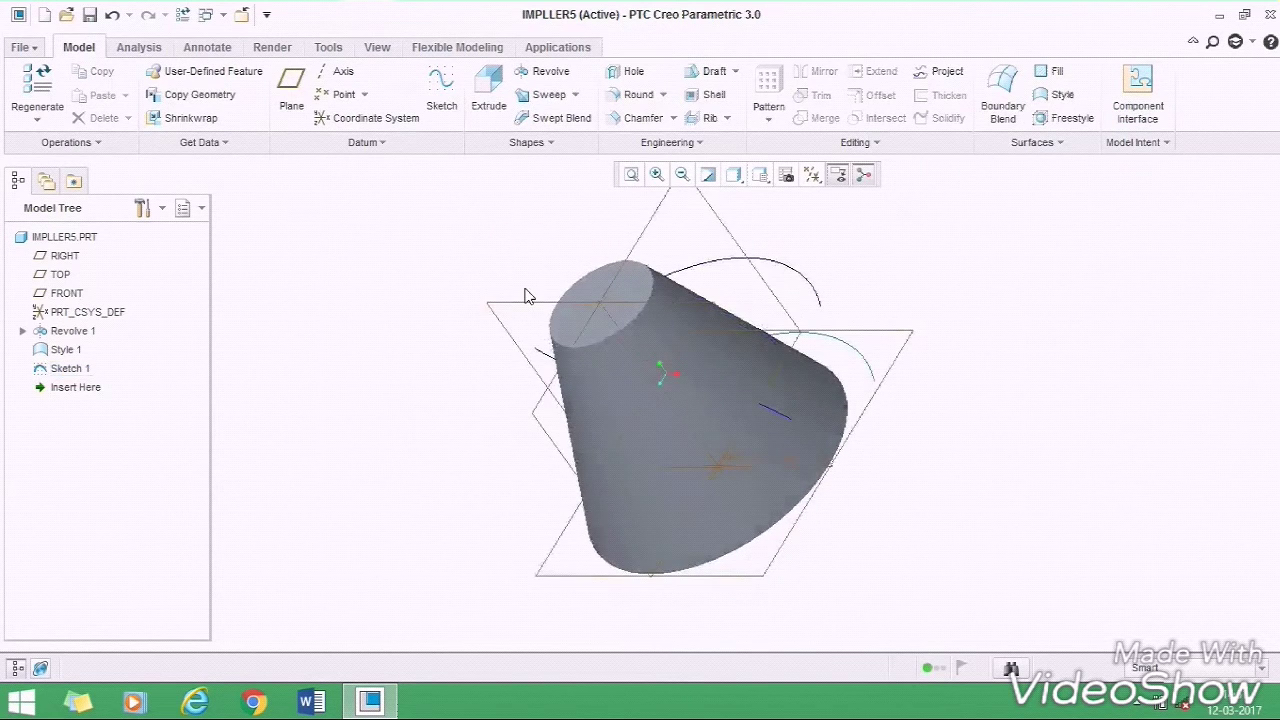
click(518, 309)
click(441, 95)
middle_drag(425, 333, 455, 305)
click(630, 119)
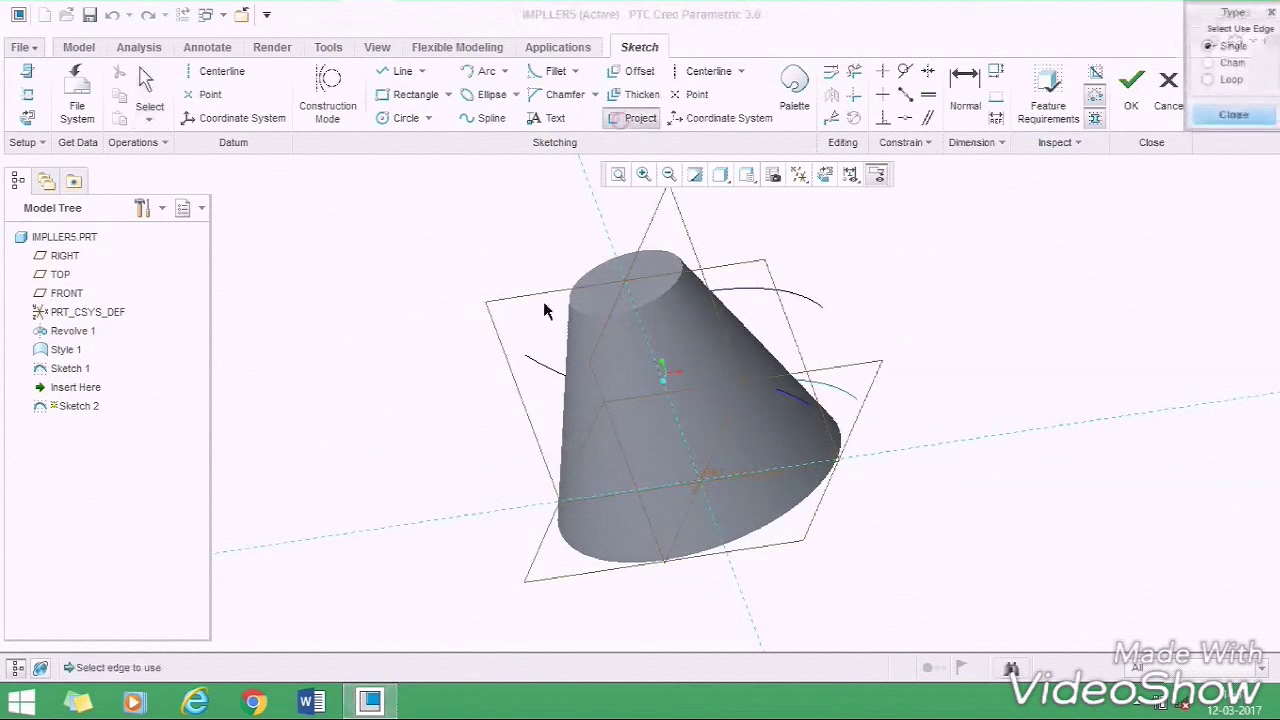
click(539, 370)
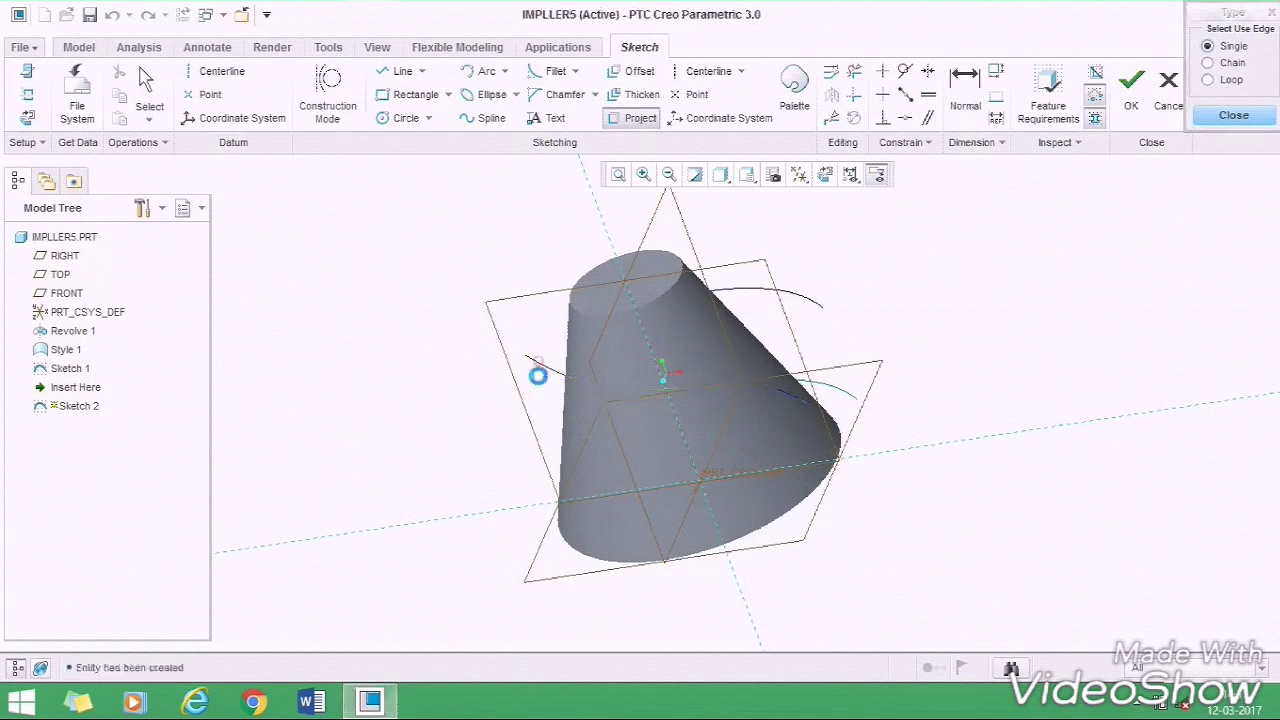
click(1143, 114)
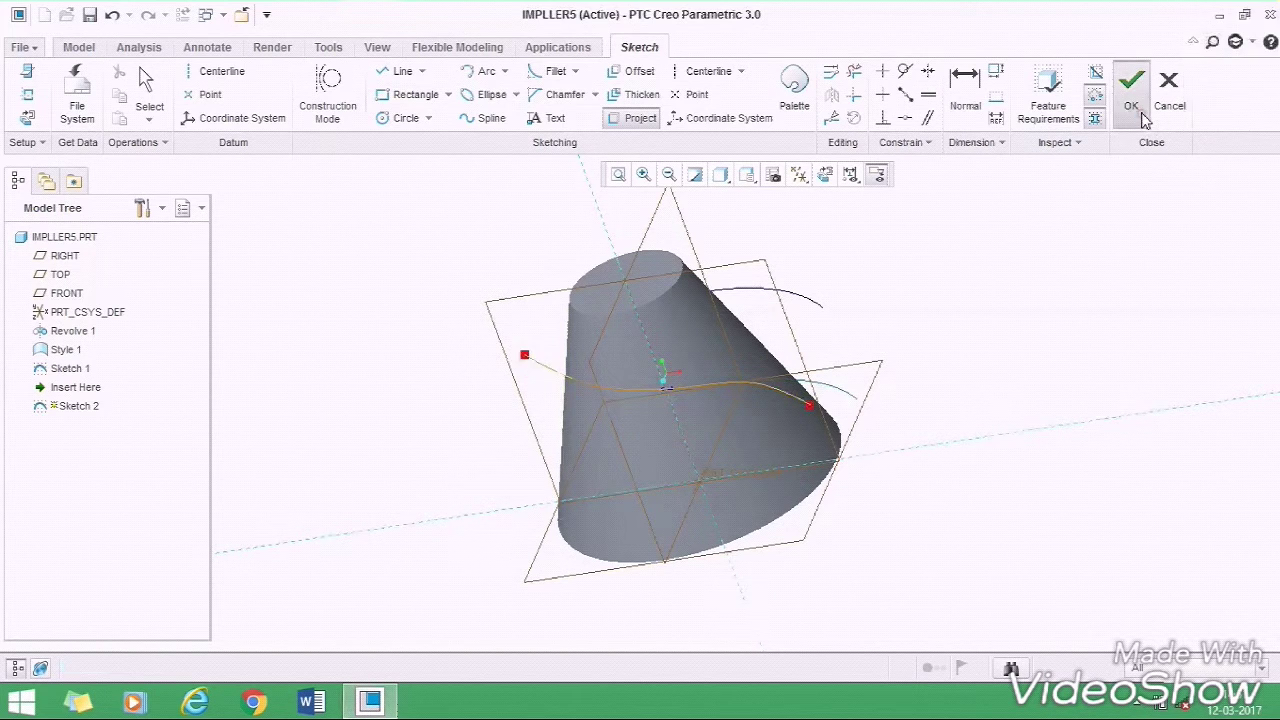
- Intersect the two projected sketches to create a 3D curve outside the hub
mouse_move(997, 266)
middle_down()
mouse_move(920, 260)
mouse_move(933, 298)
middle_up()
click(933, 298)
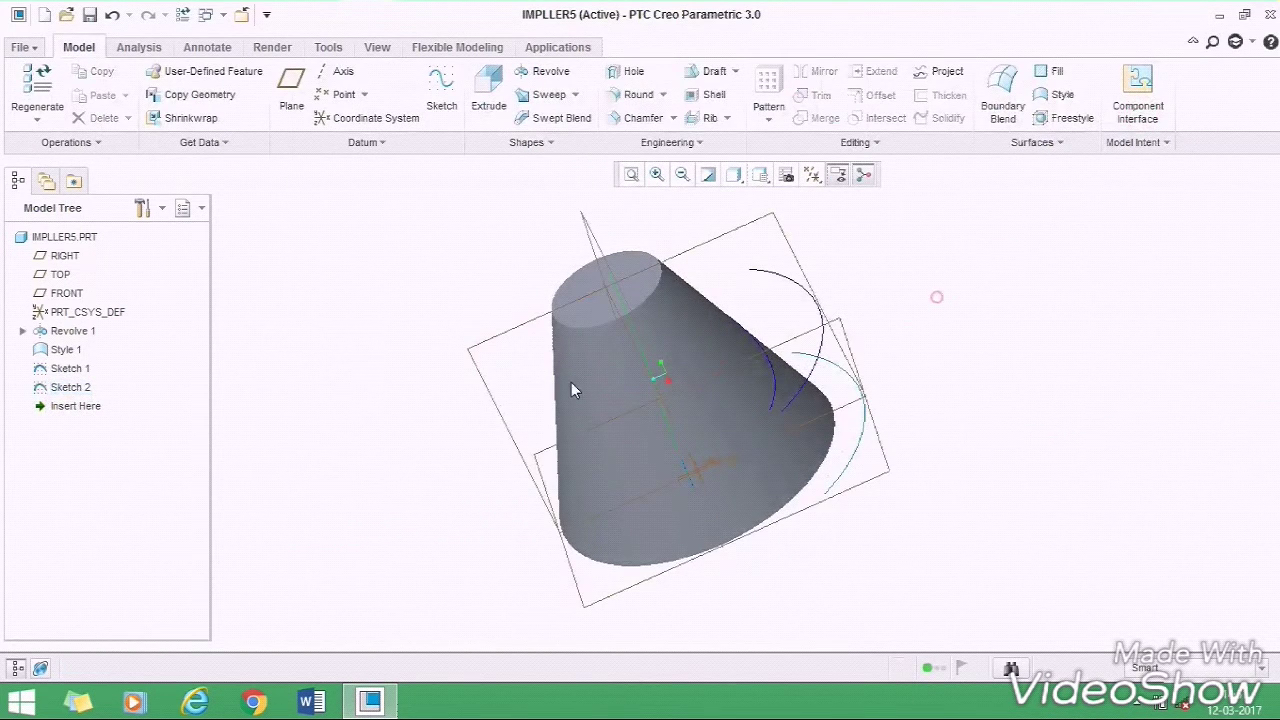
click(72, 388)
ctrl+click(72, 368)
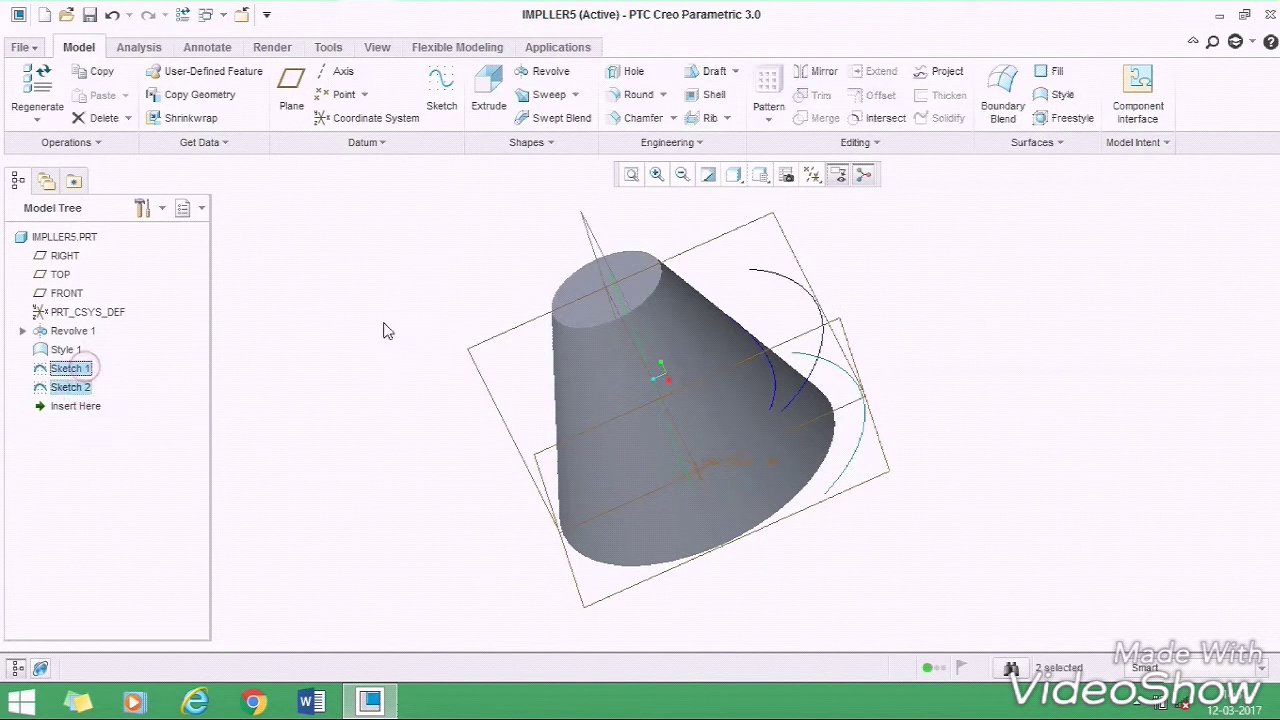
click(895, 128)
middle_drag(891, 273, 506, 437)
click(903, 265)
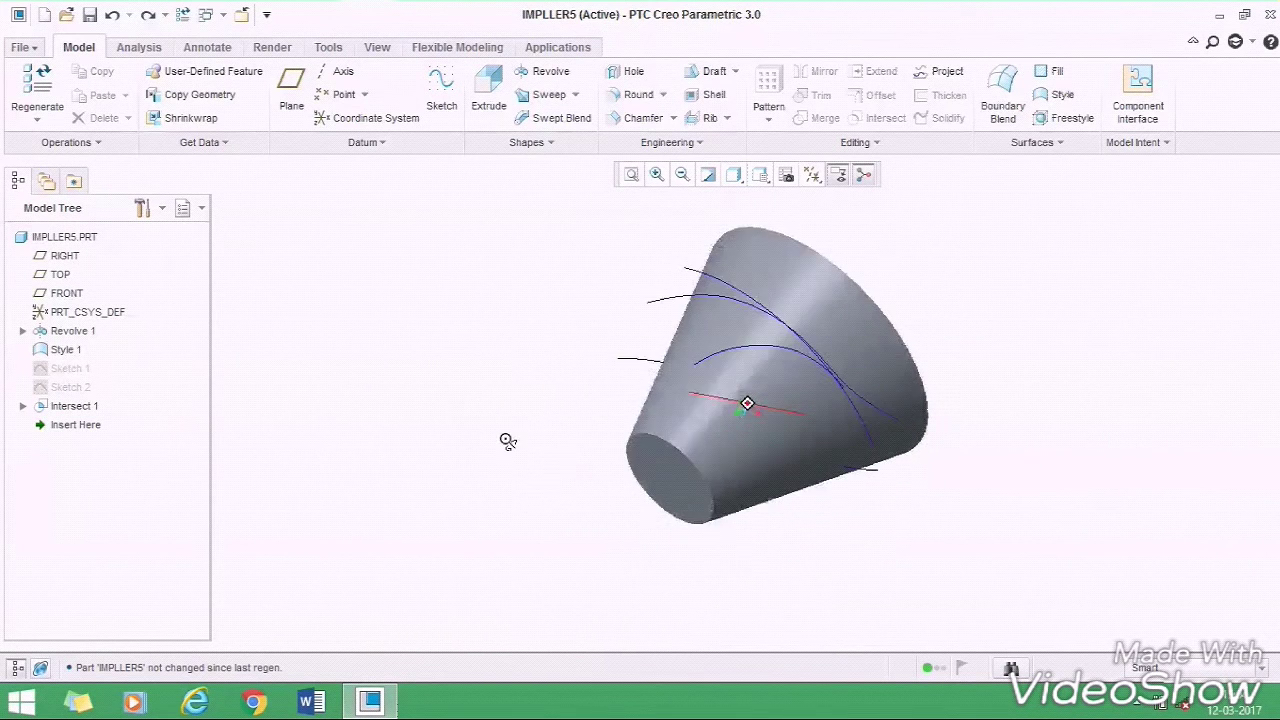
- Offset the Style curve lying on the conical hub surface by 0.60 towards the hub's small end
scroll(745, 365, down, 2)
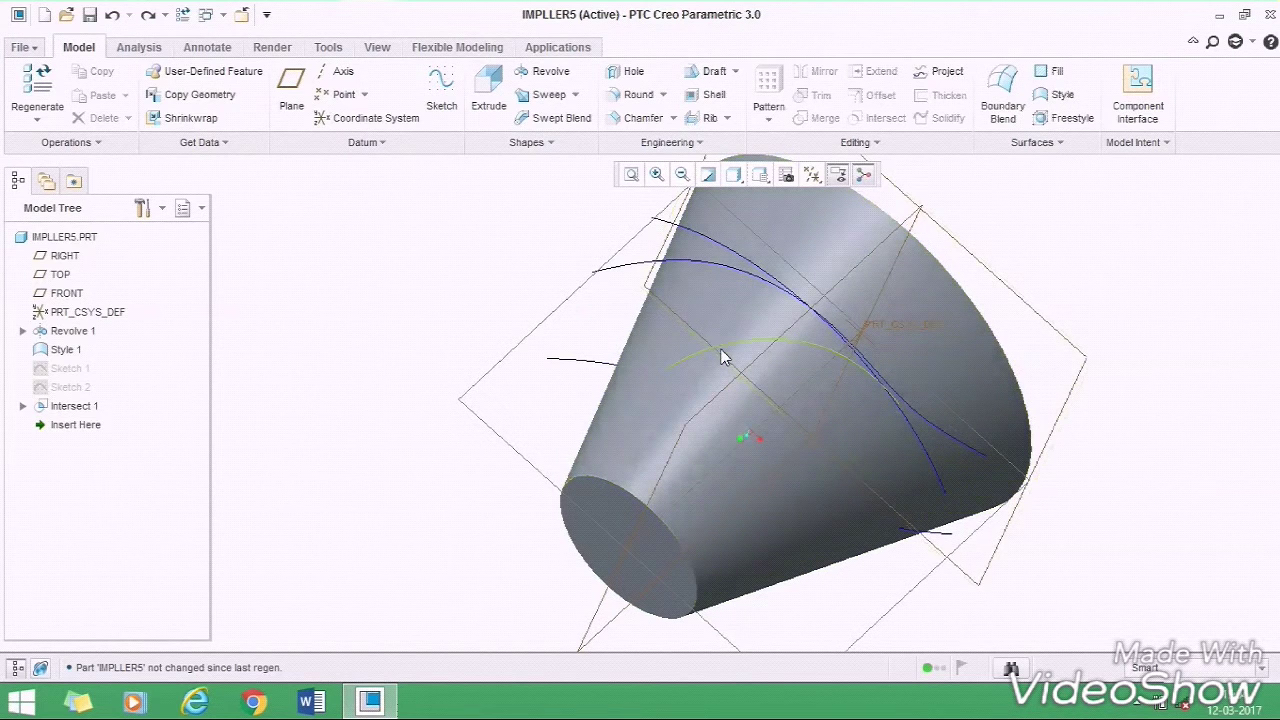
click(722, 349)
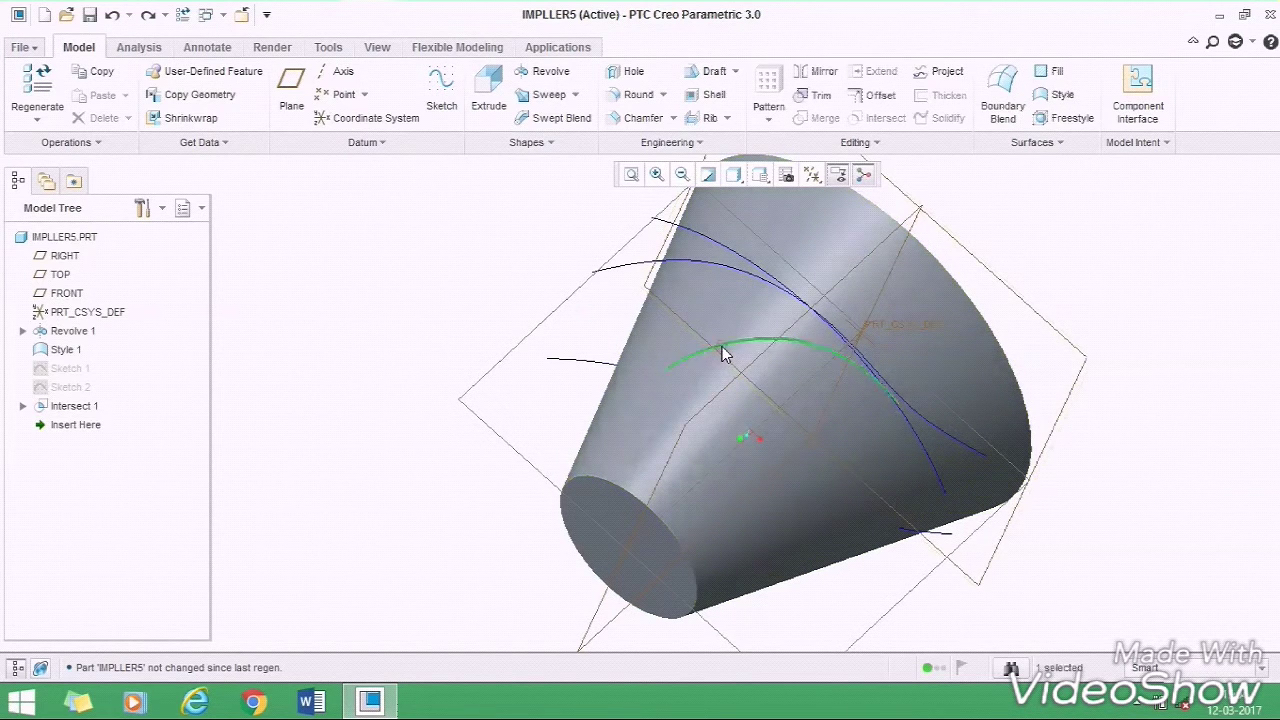
click(868, 98)
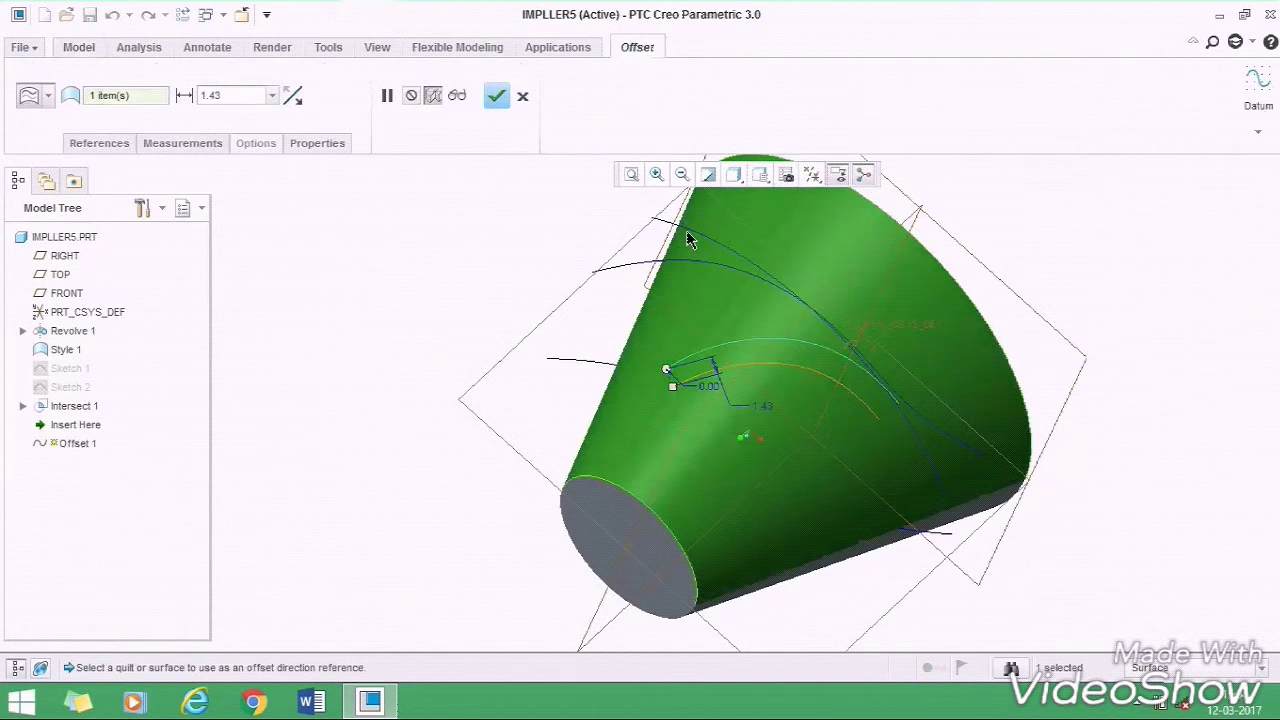
text(0.60)
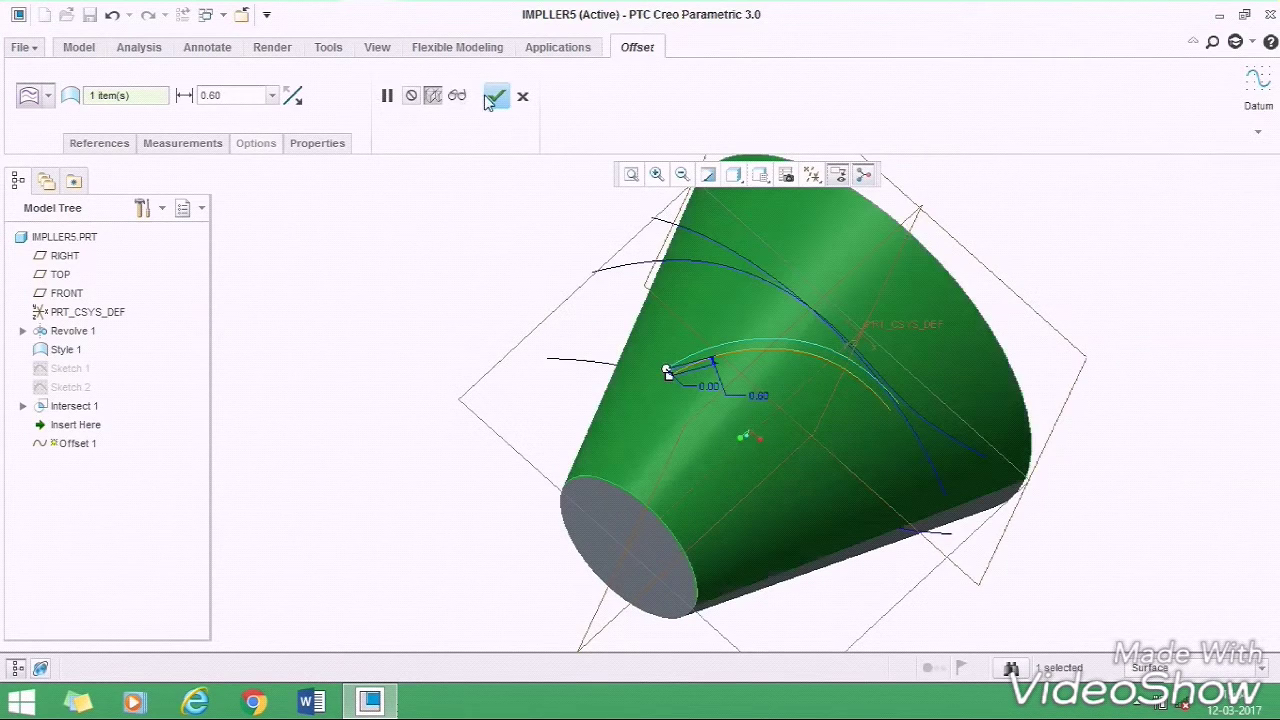
click(492, 95)
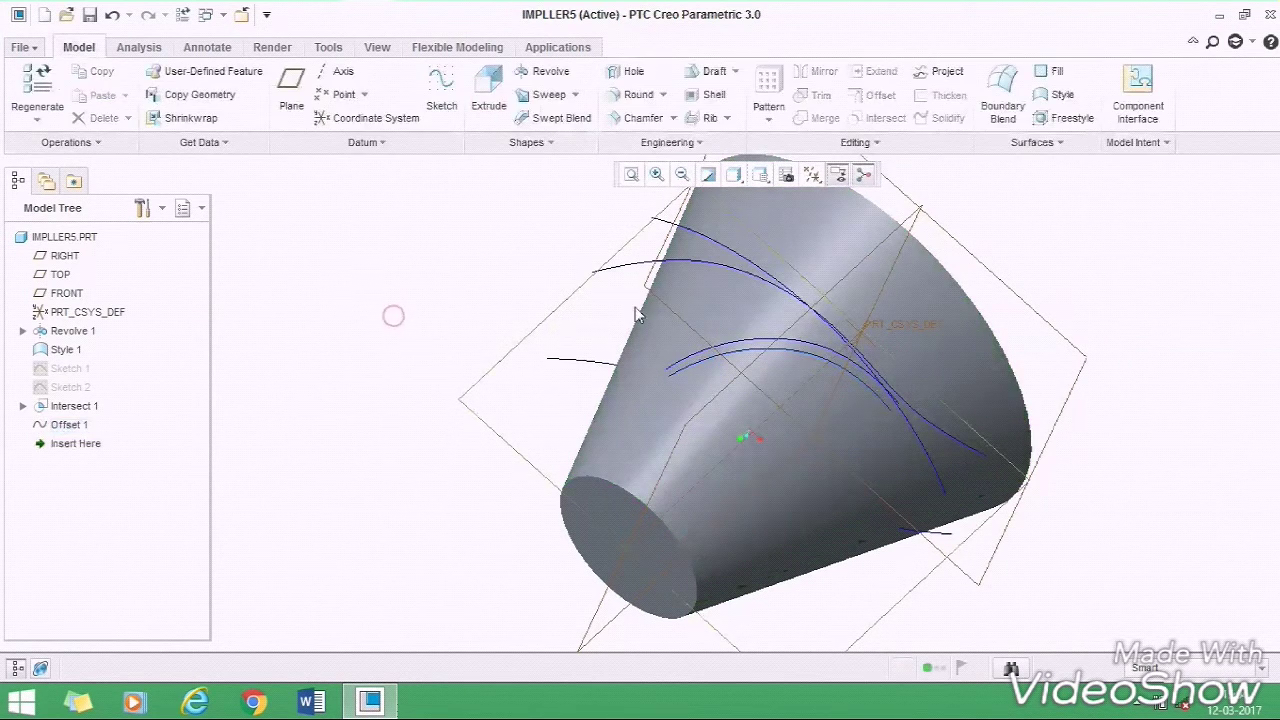
- Offset the same curve on the hub surface by 0.60 in the opposite direction, towards the large end
click(718, 342)
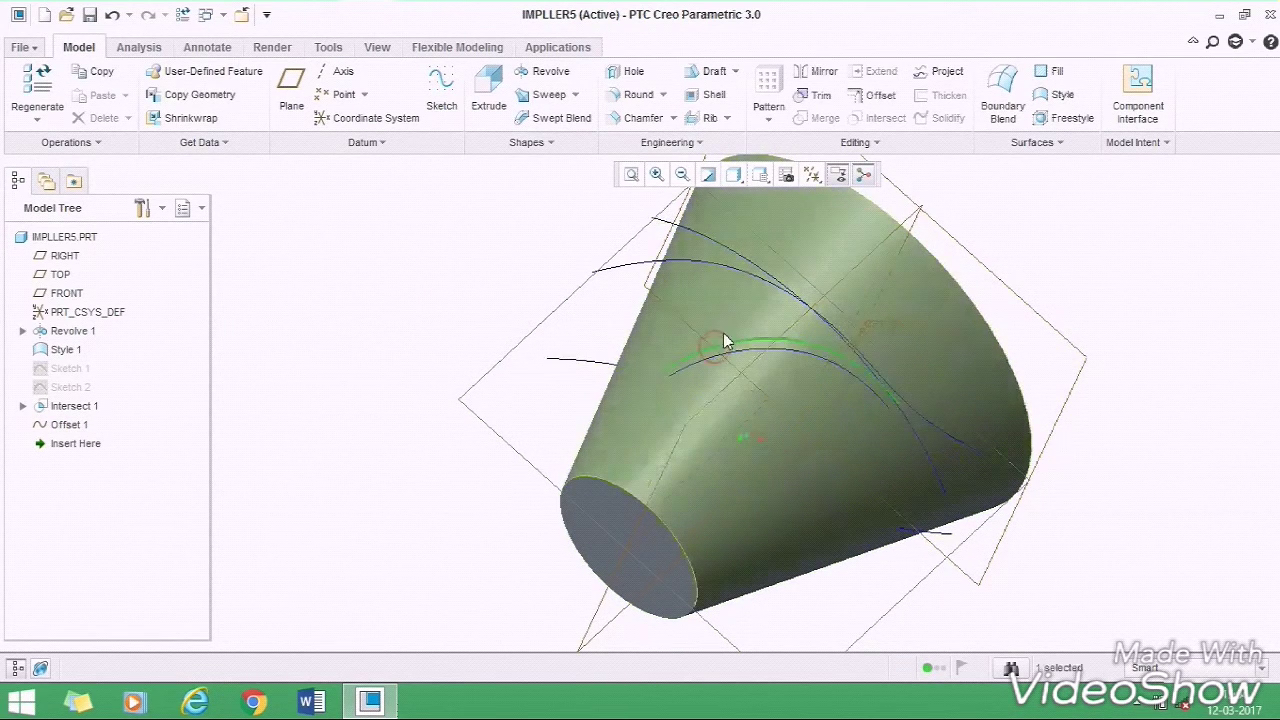
click(860, 96)
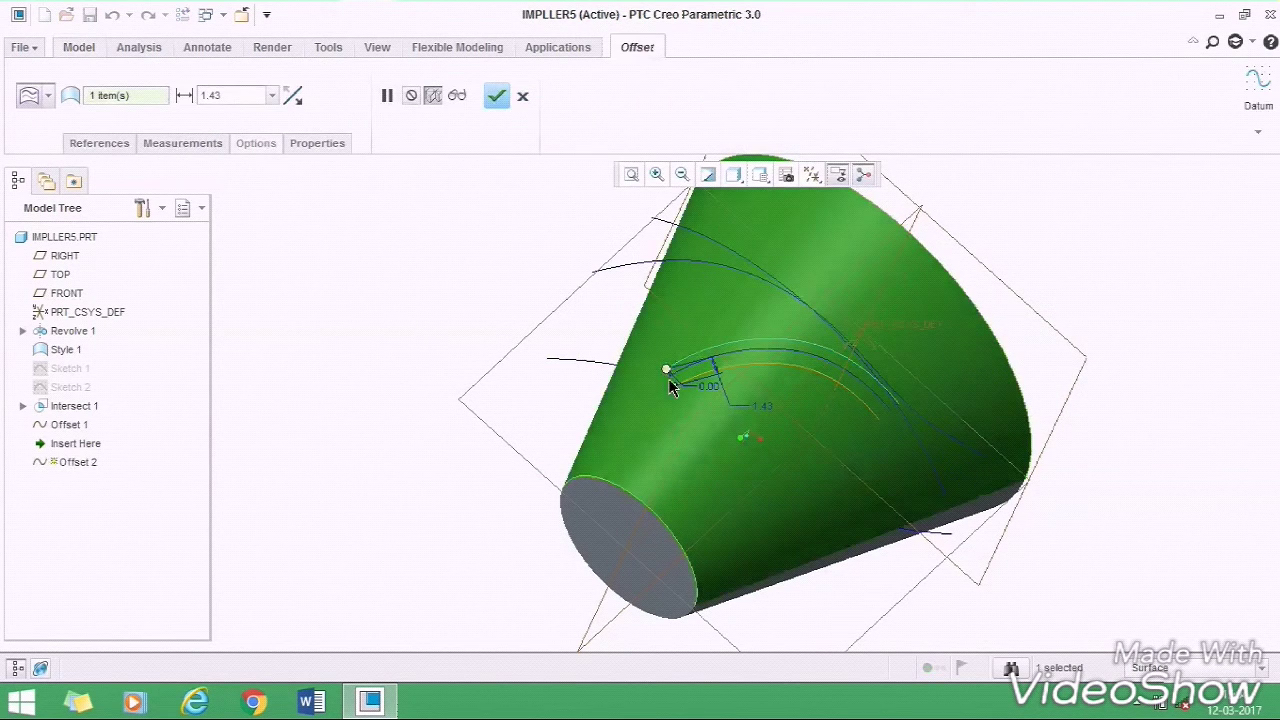
drag(675, 372, 663, 360)
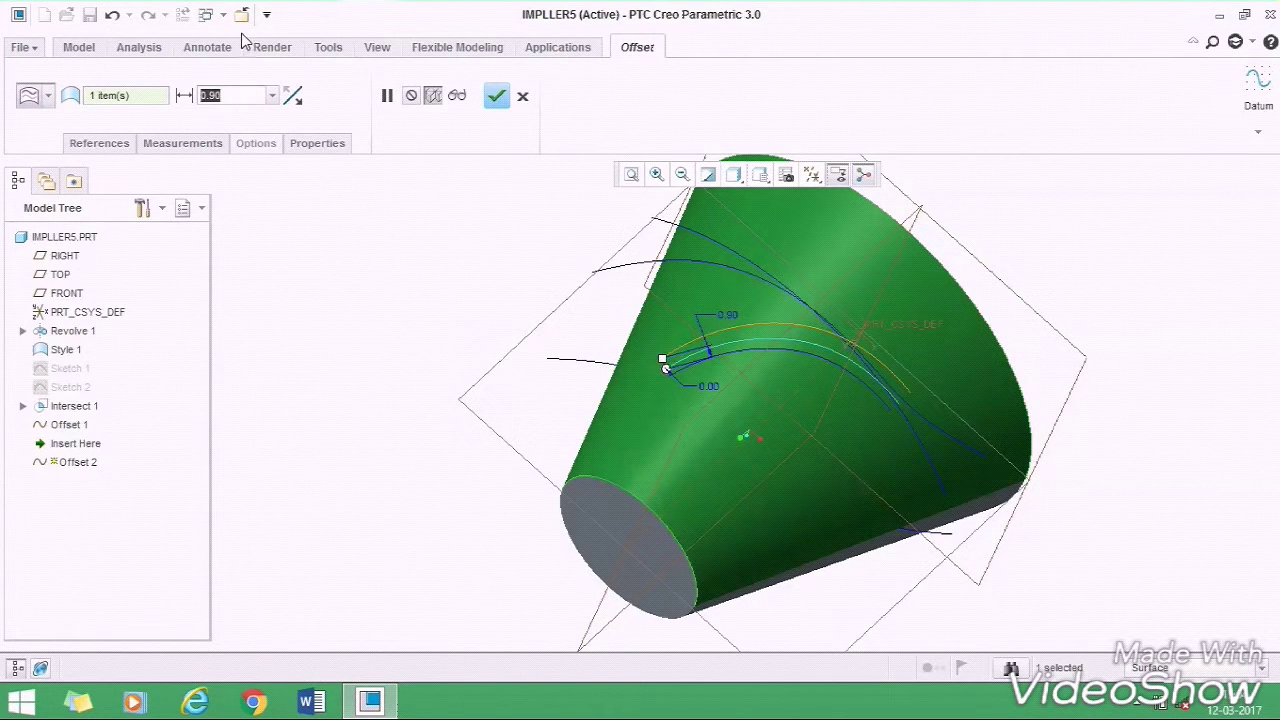
text(0.60)
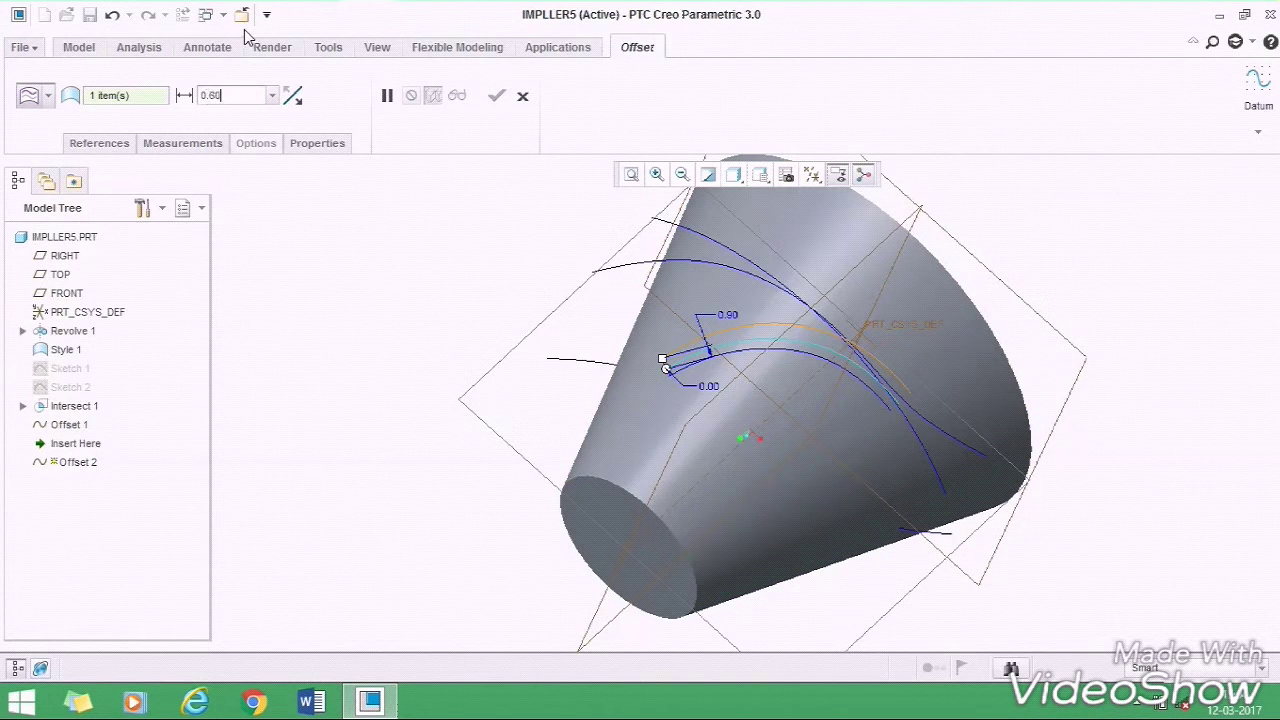
key(Return)
click(496, 95)
click(420, 362)
- Hide the Style feature in the model
middle_drag(414, 354, 380, 306)
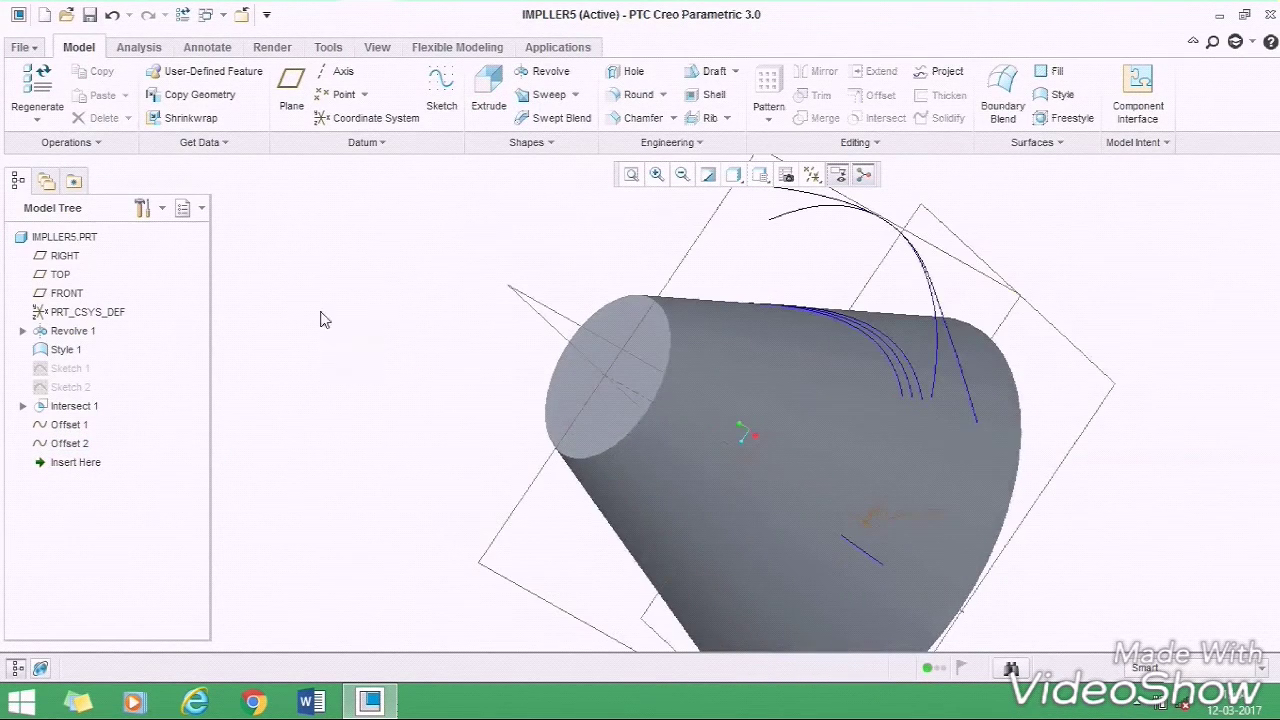
right_click(62, 349)
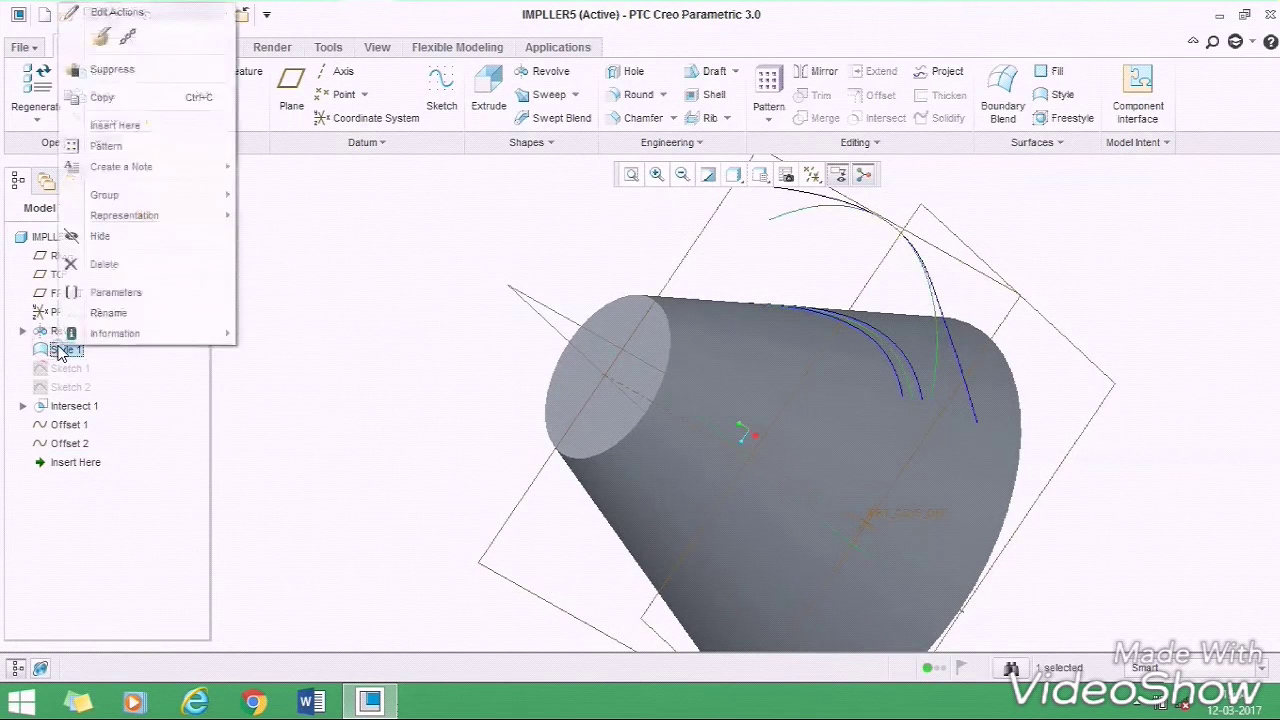
click(116, 240)
- Start a sweep along the 3D curve outside the hub, with its start point at the curve's end near the hub's large end
middle_drag(334, 294, 577, 386)
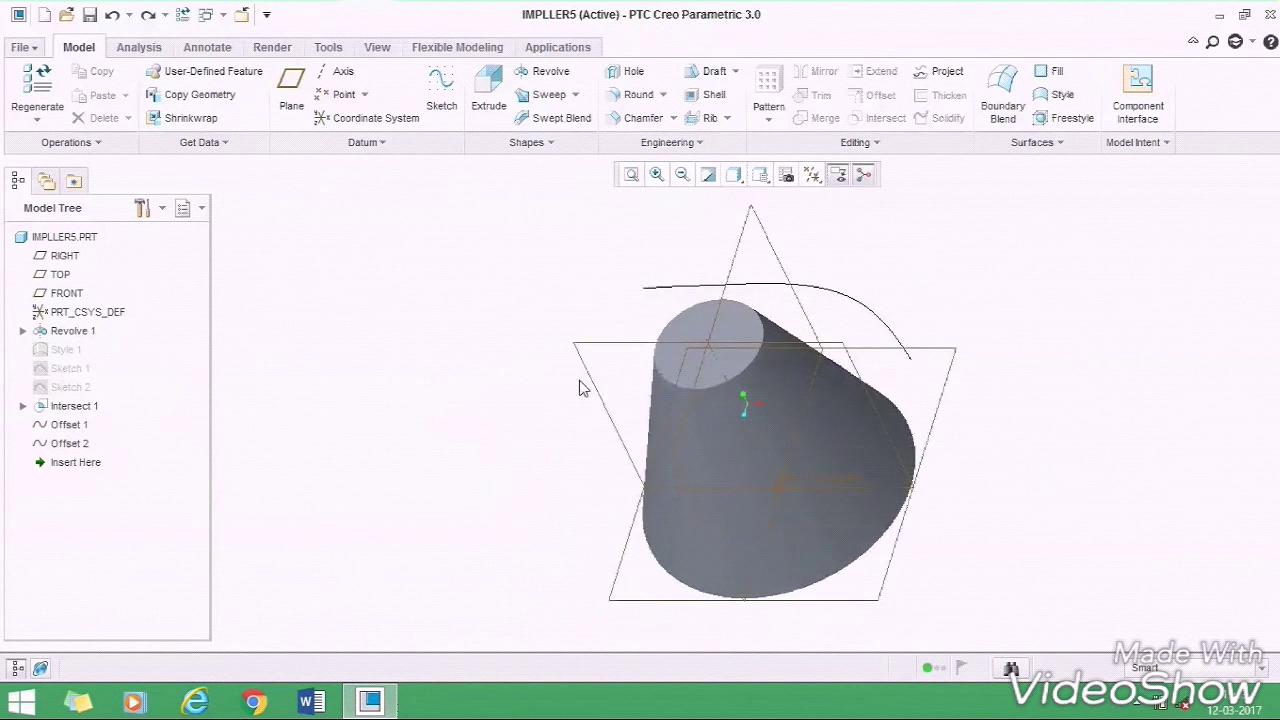
click(541, 95)
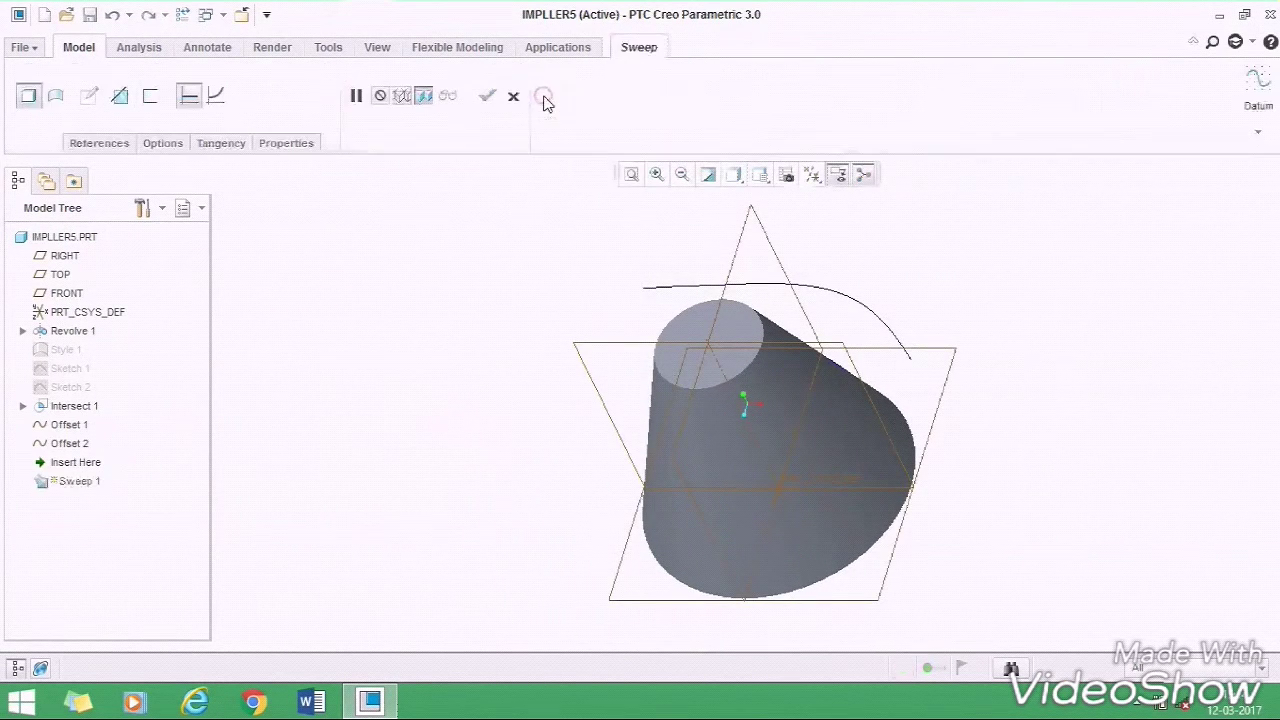
click(667, 285)
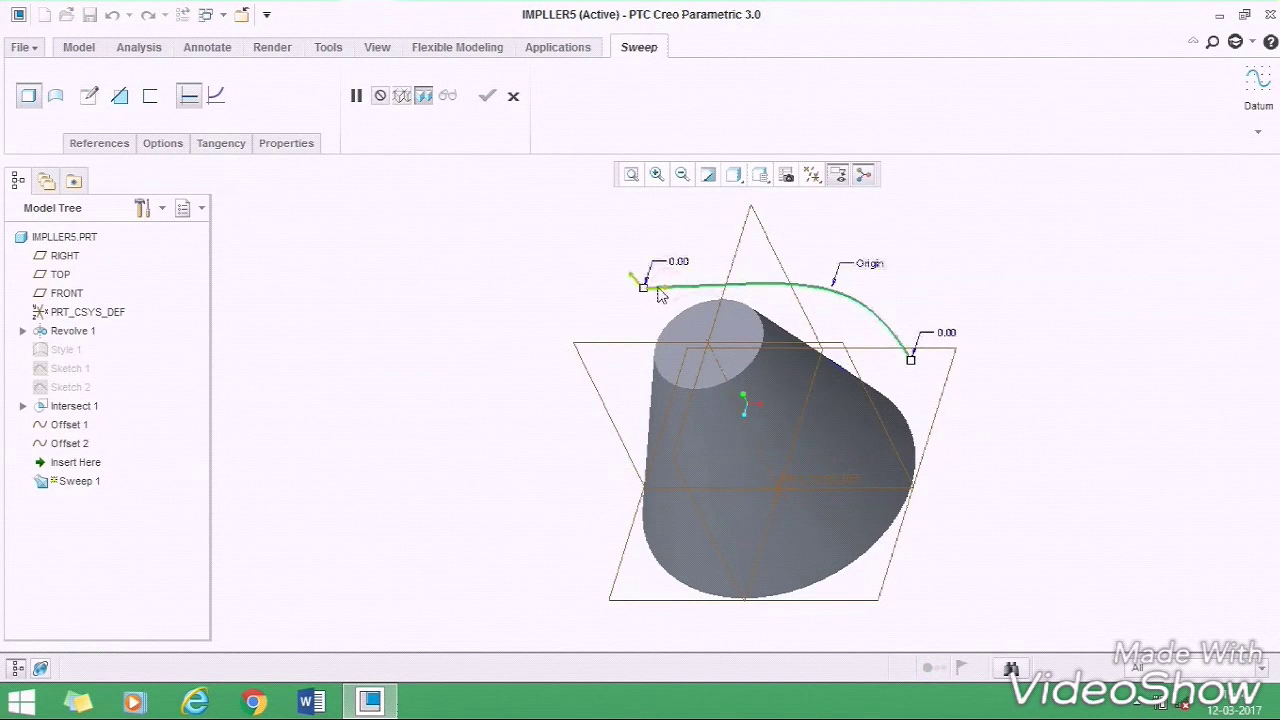
click(659, 288)
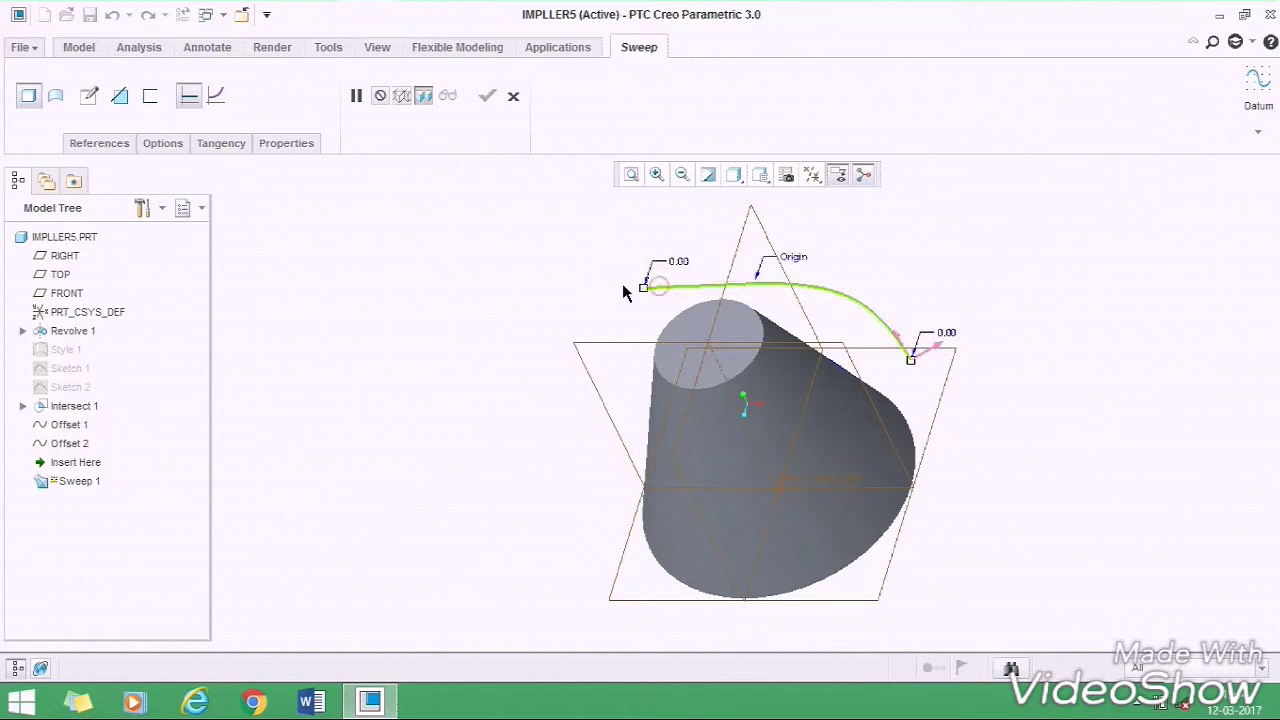
- Sketch a short horizontal line centred on the trajectory's start point as the sweep section and adjust its length
right_click(460, 218)
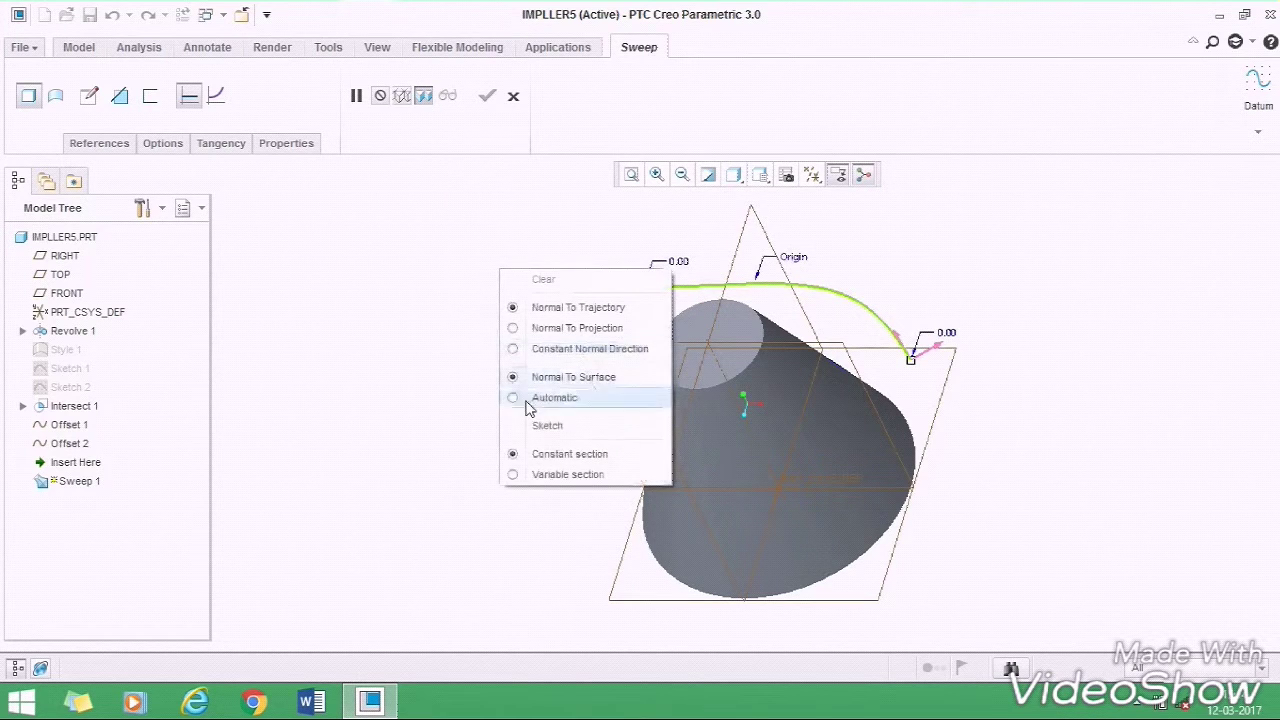
click(549, 428)
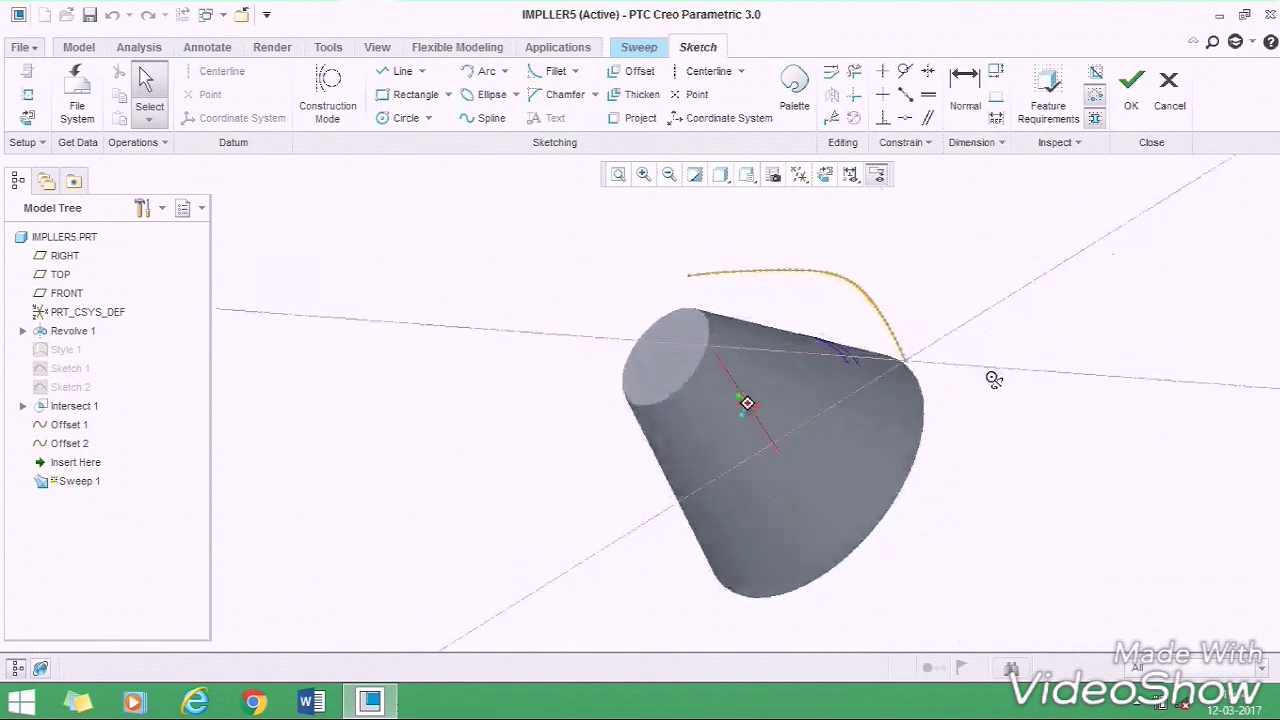
scroll(843, 320, down, 5)
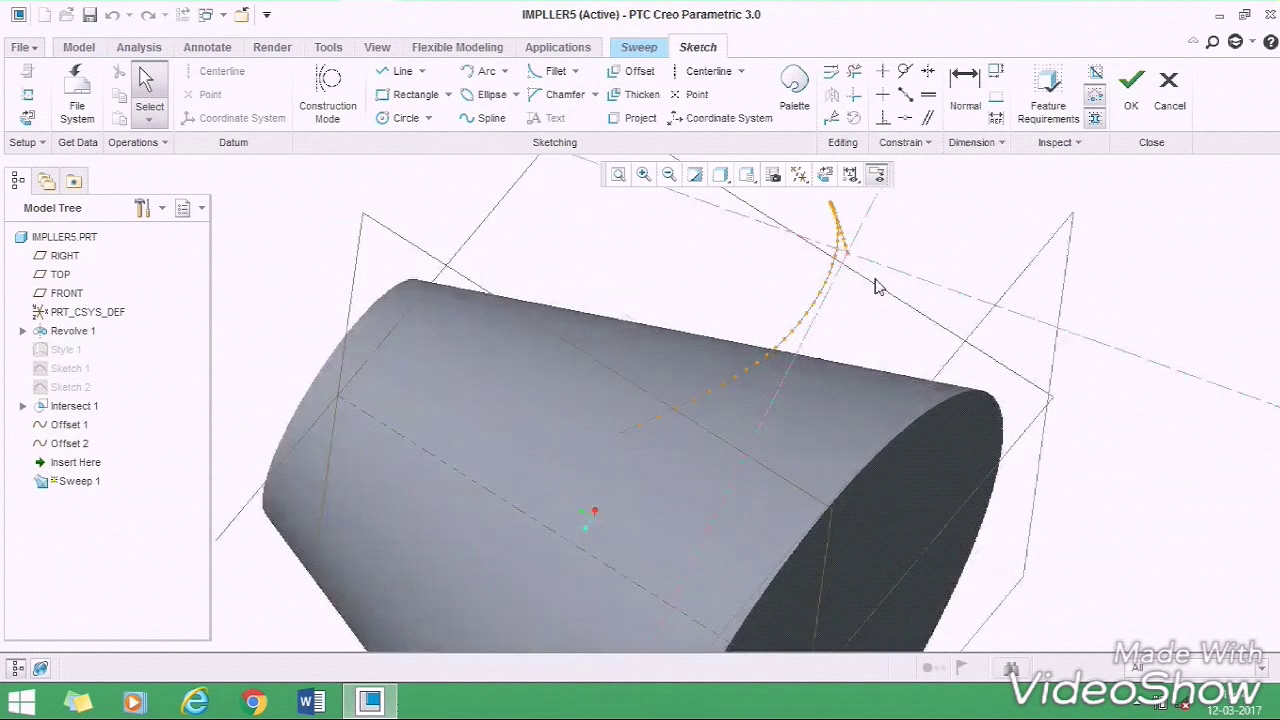
click(398, 71)
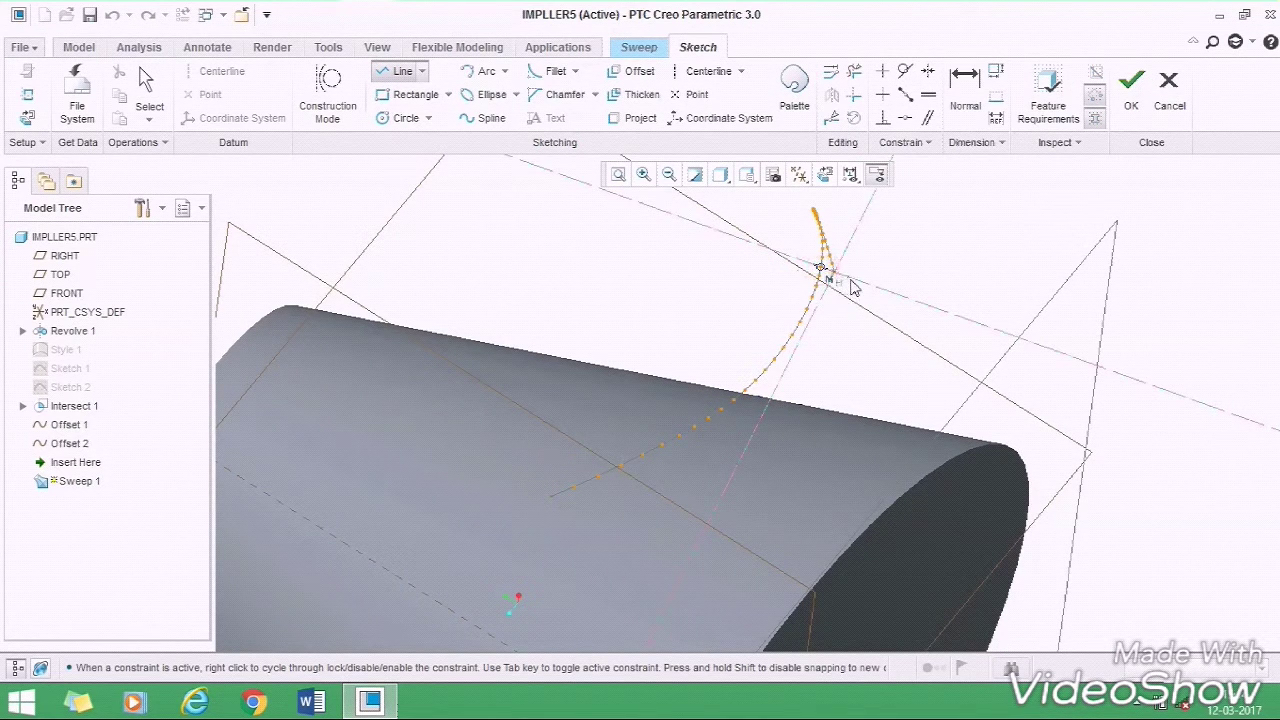
scroll(845, 285, down, 2)
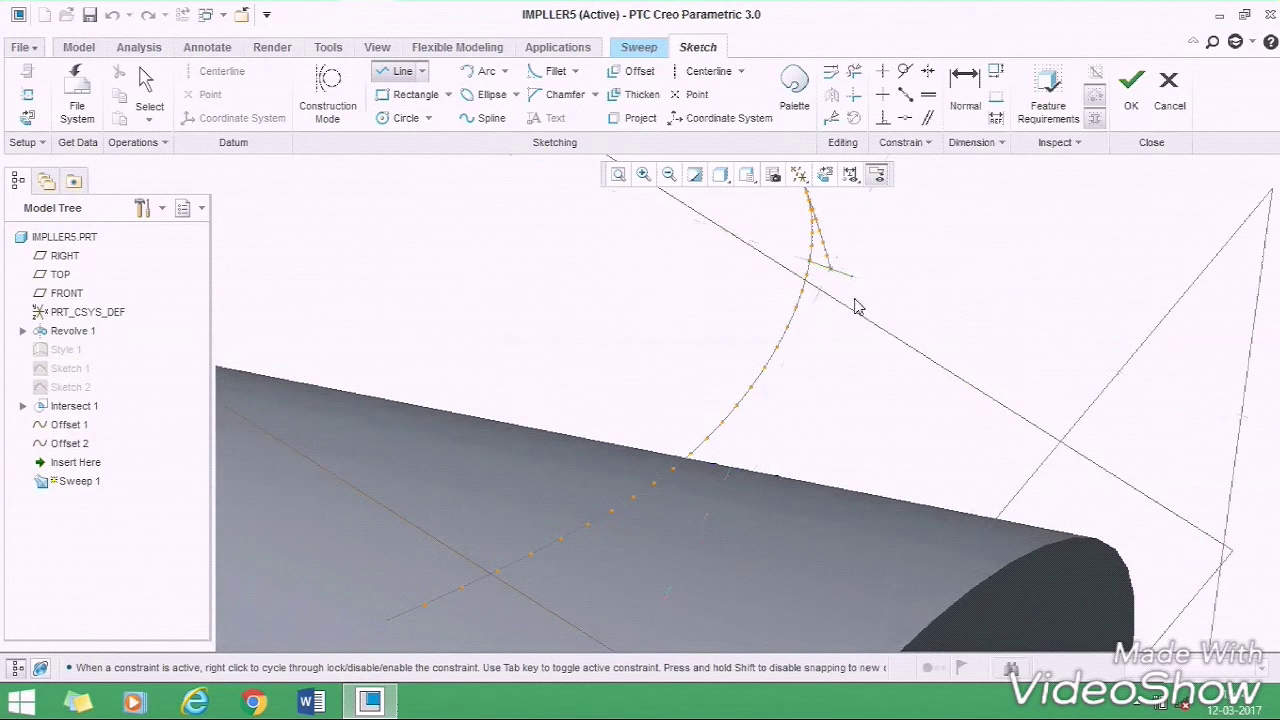
middle_click(833, 302)
double_click(828, 276)
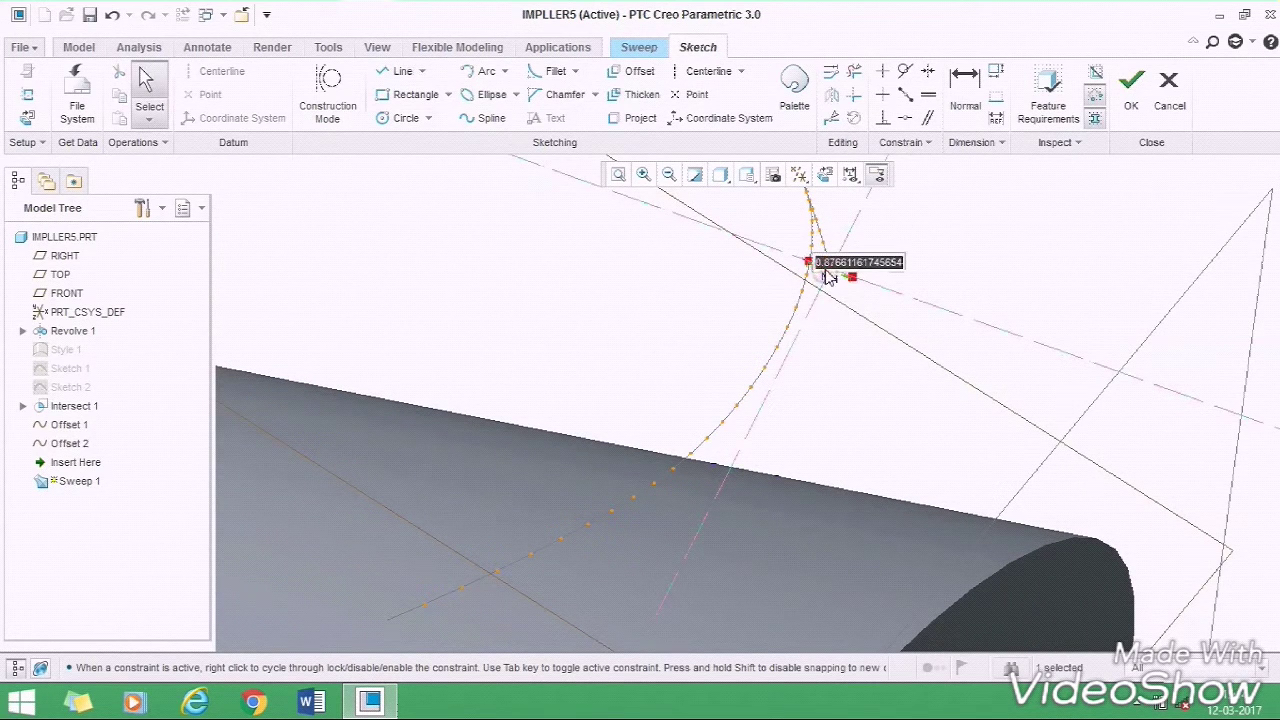
text(0)
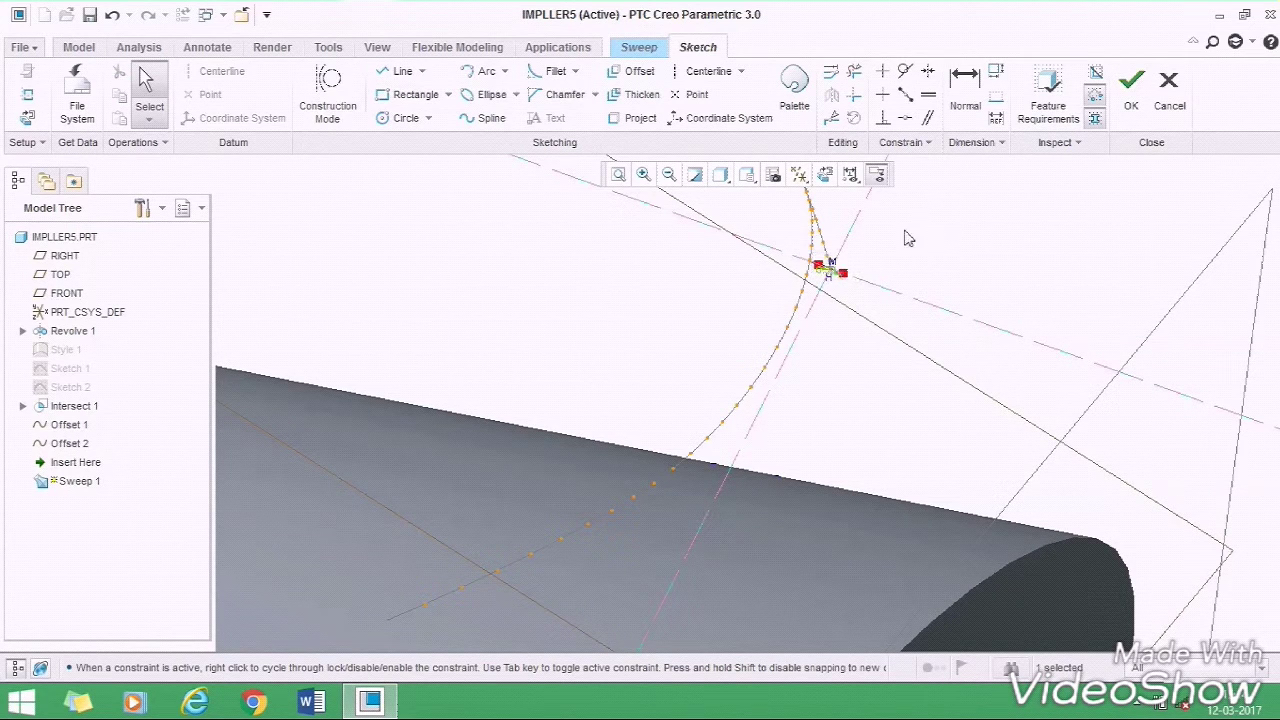
click(1131, 82)
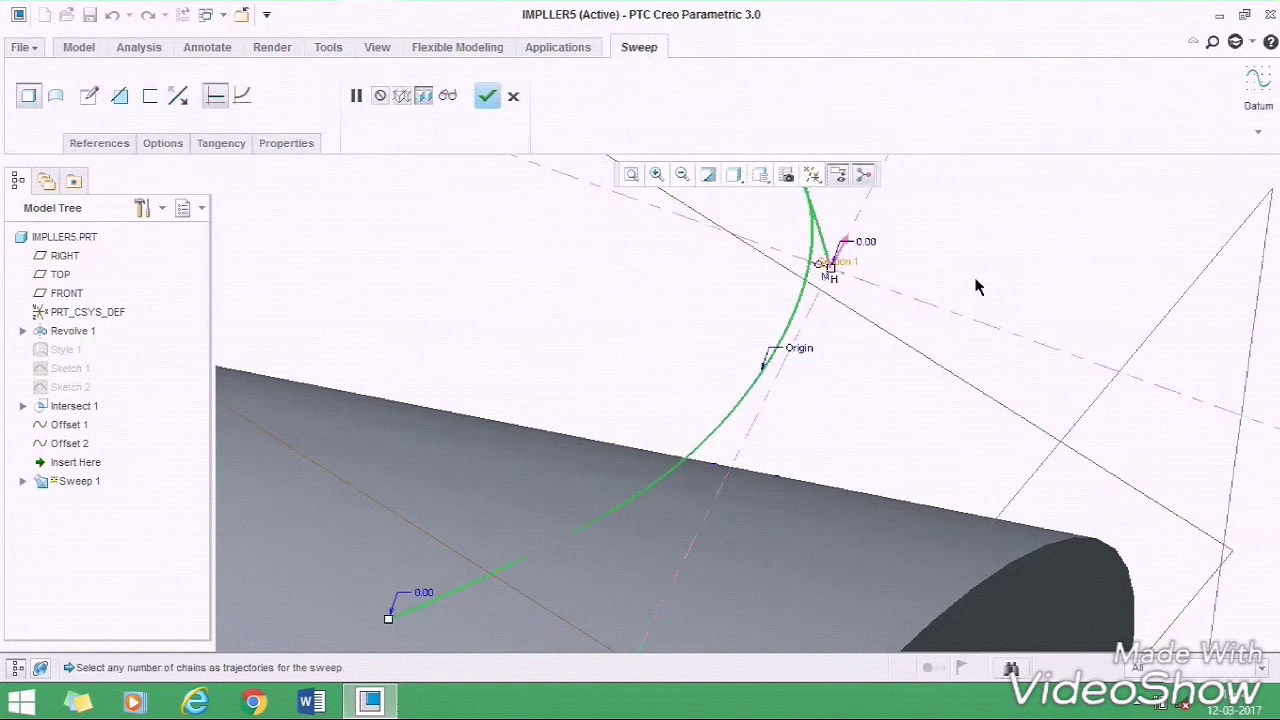
- Set the sweep to a variable section and surface output, and complete it as a narrow strip along the outer curve
middle_drag(978, 290, 476, 163)
click(244, 98)
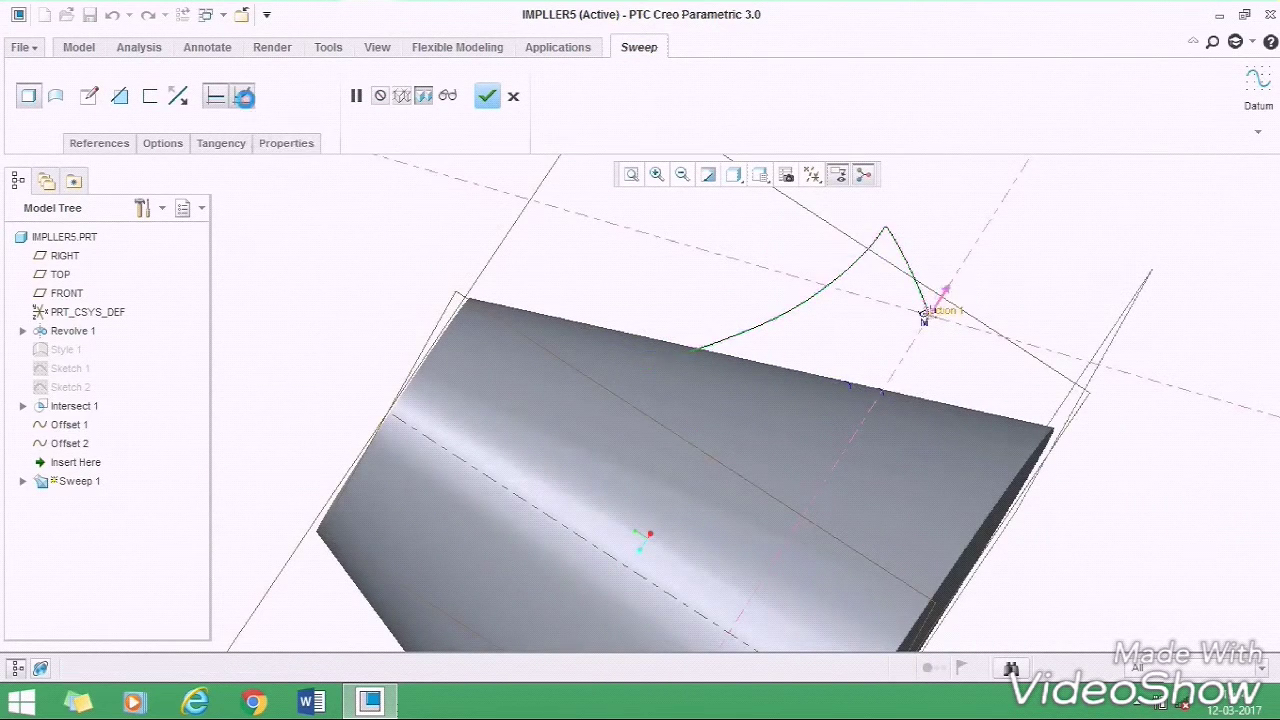
click(56, 96)
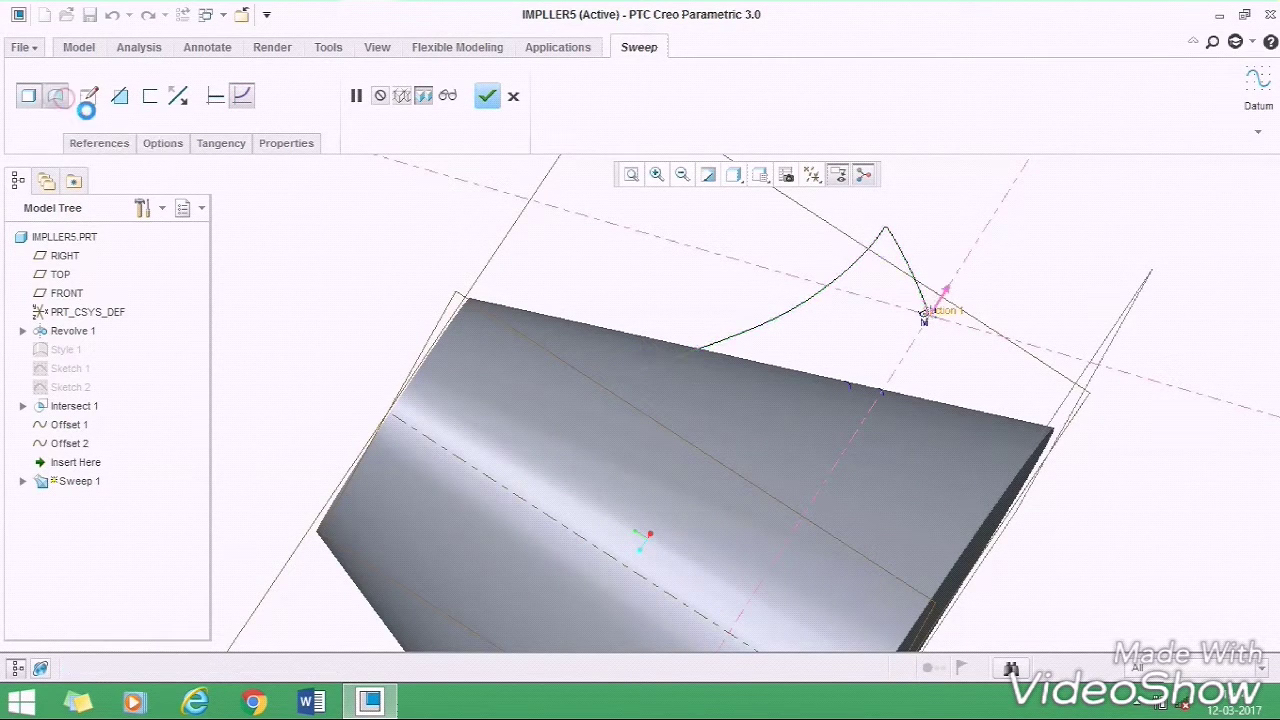
click(487, 96)
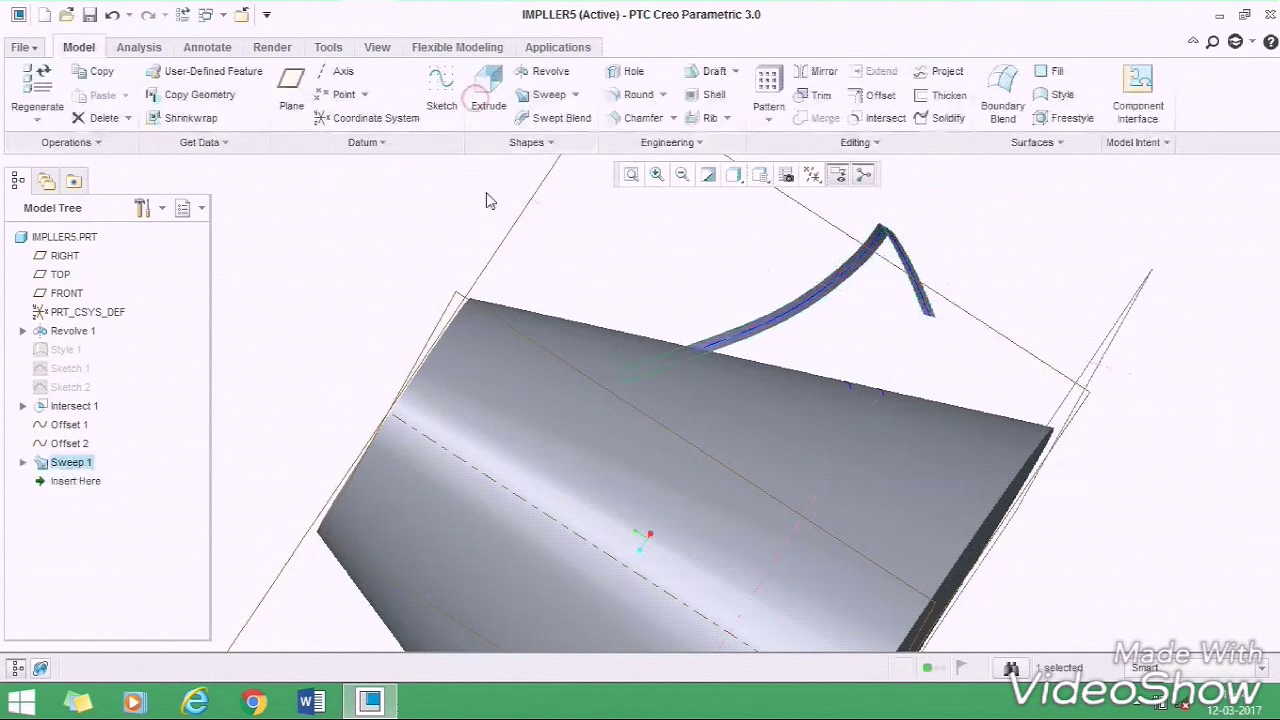
key(ctrl+d)
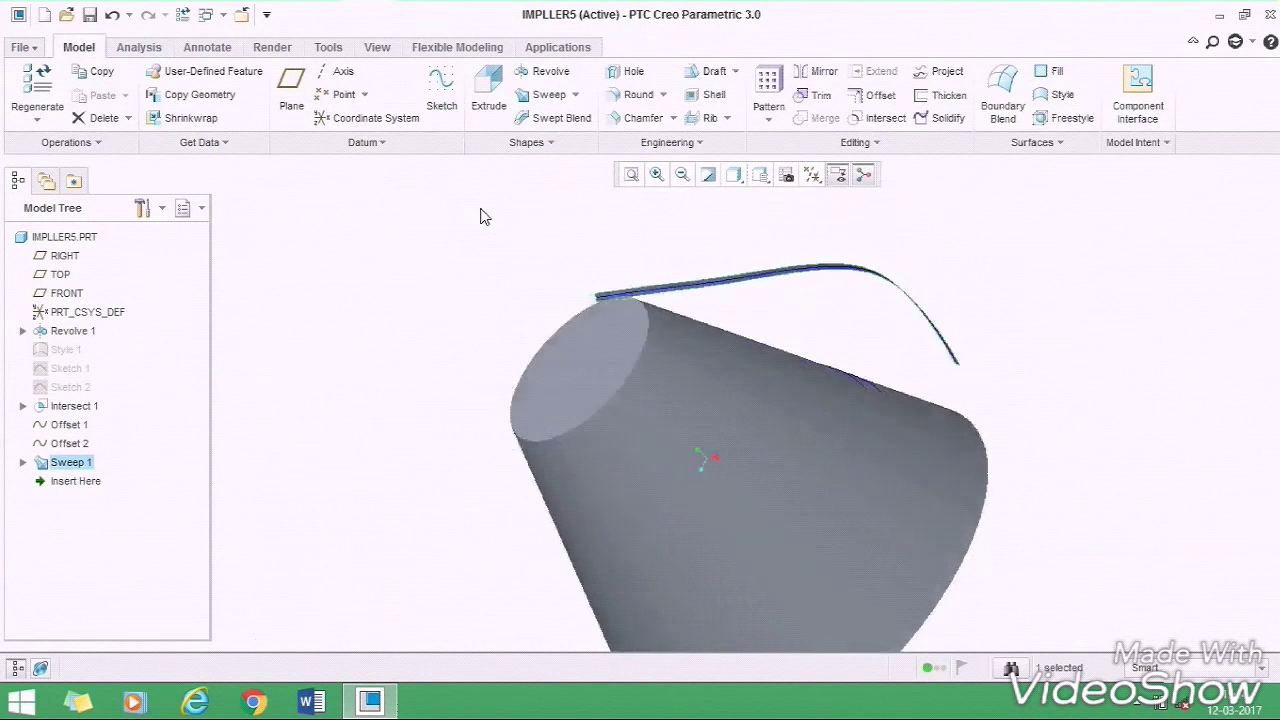
click(480, 216)
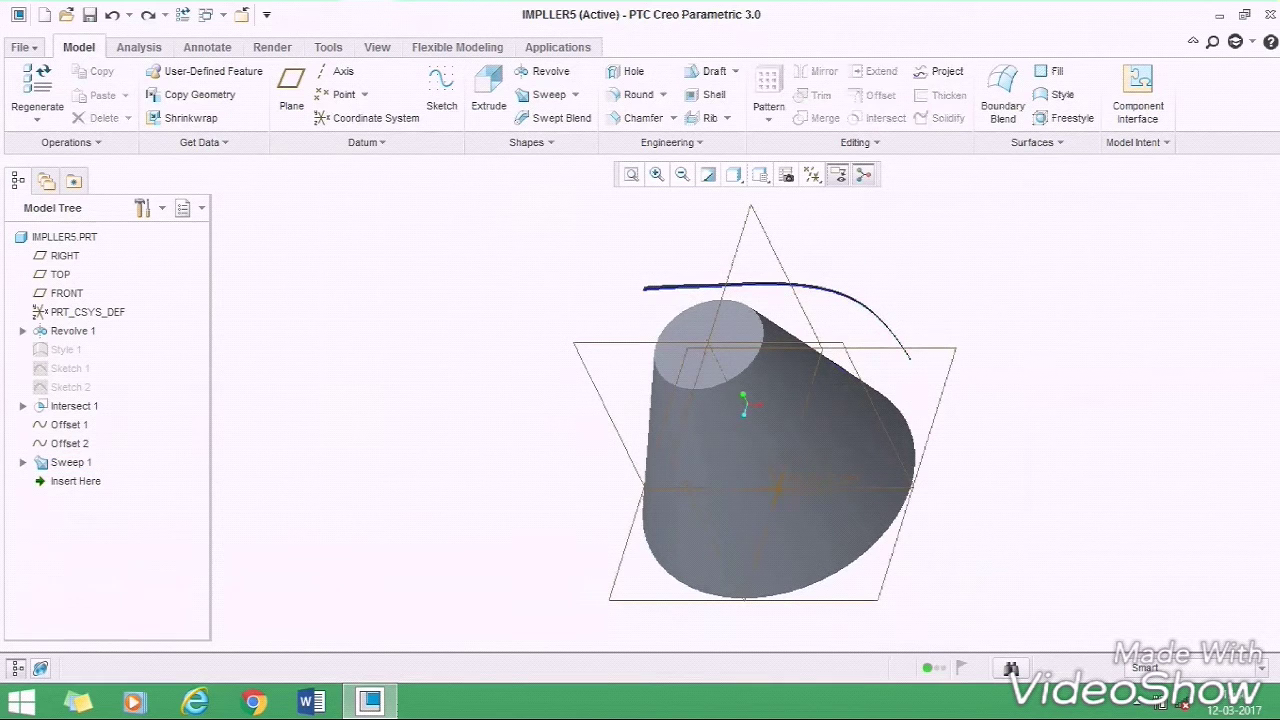
- Create a boundary blend between the swept strip's edge facing the hub's small end and the offset curve nearer that end
click(1003, 112)
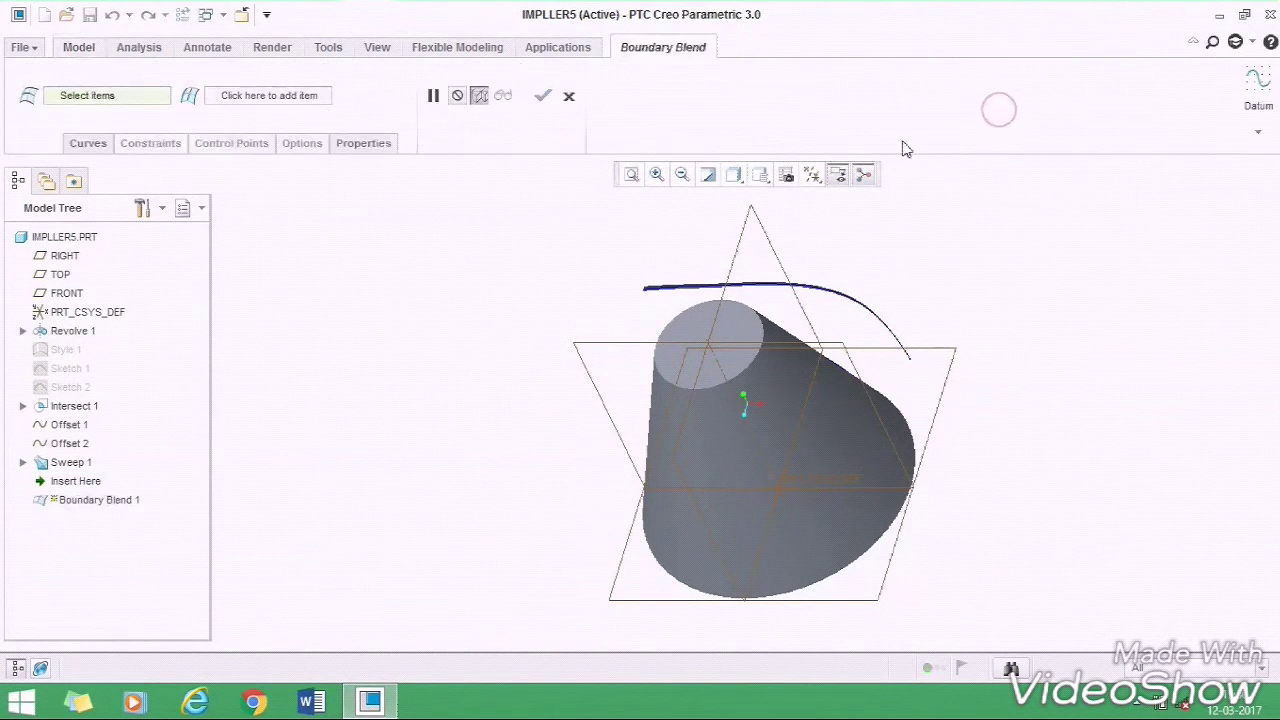
scroll(655, 305, down, 2)
scroll(662, 310, down, 5)
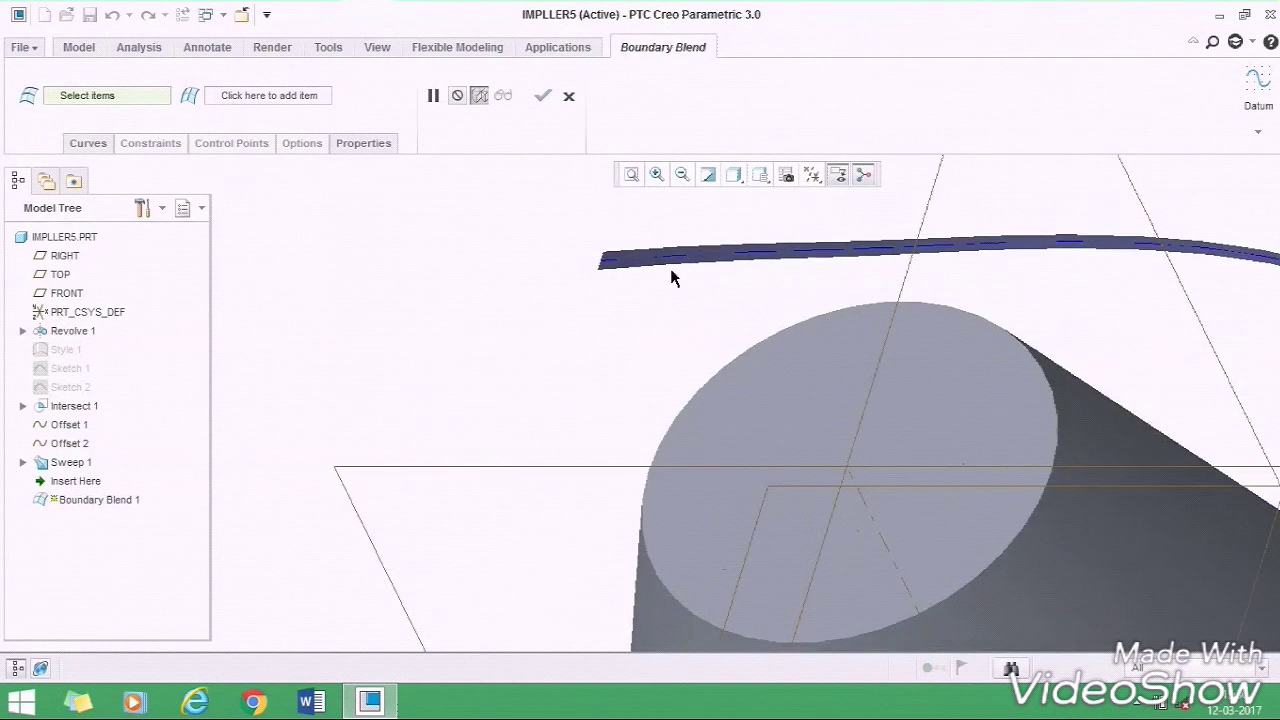
middle_drag(675, 268, 651, 223)
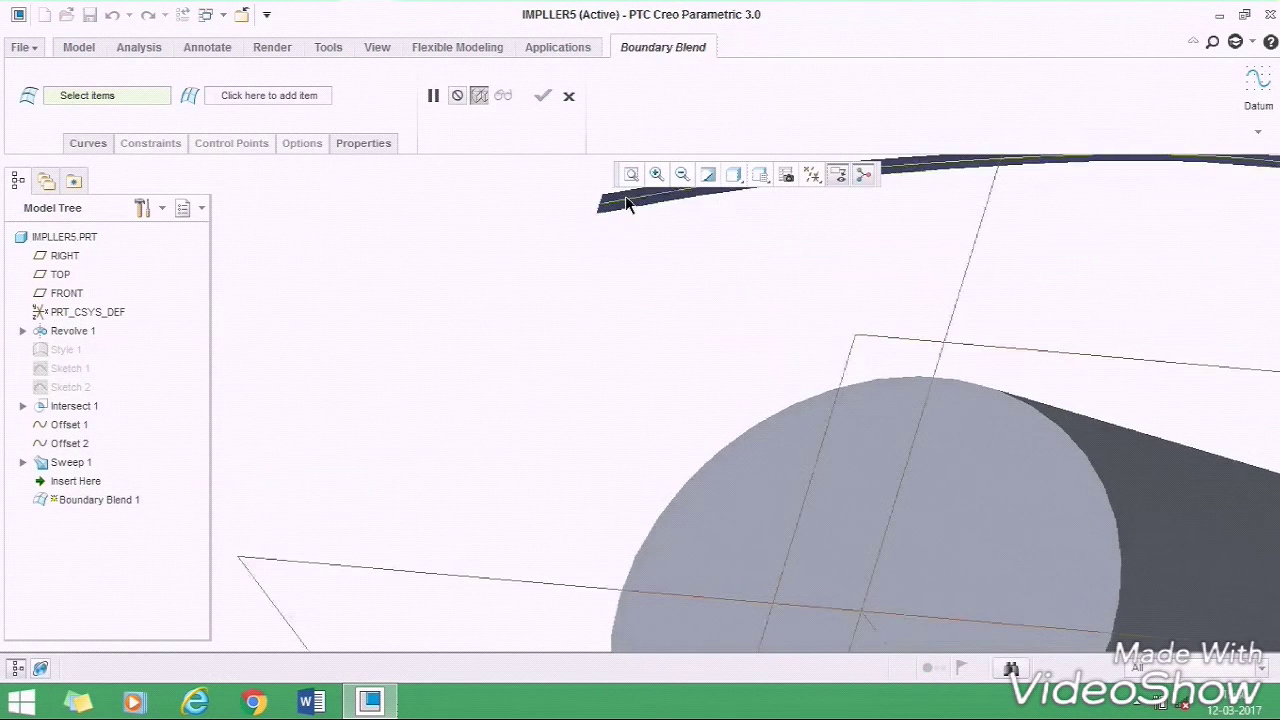
click(615, 208)
middle_drag(710, 306, 767, 397)
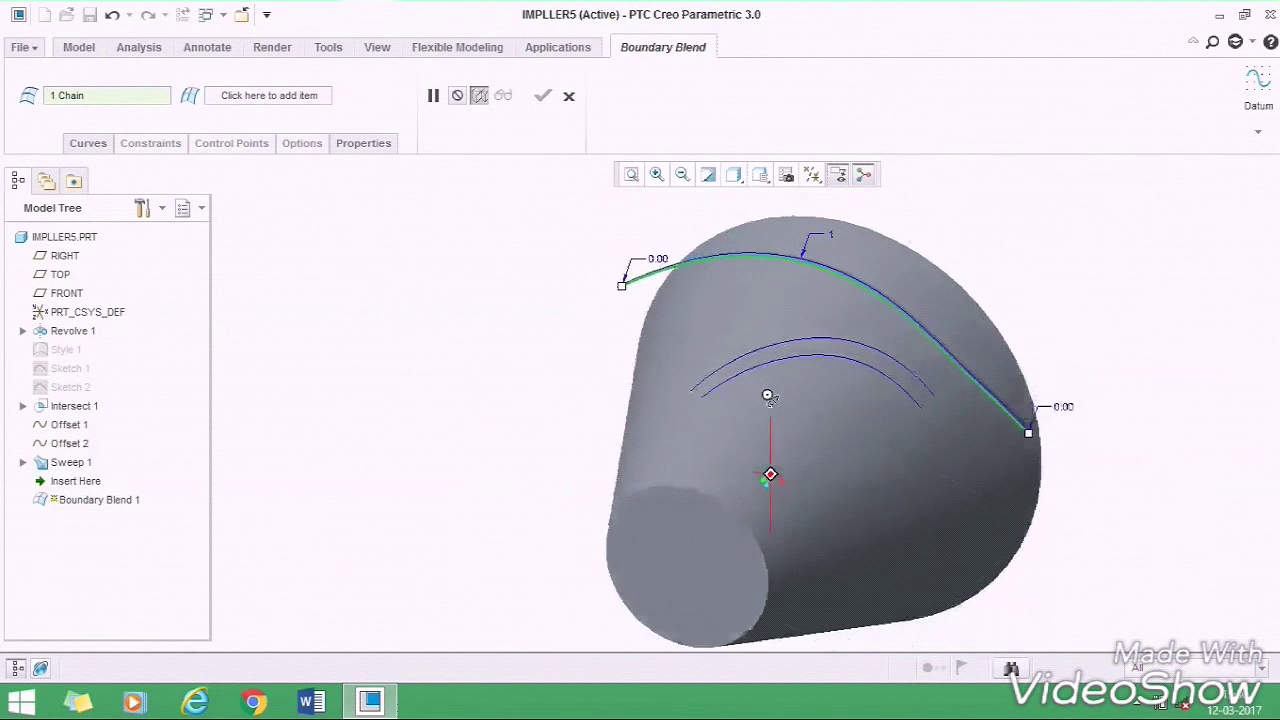
ctrl+click(836, 364)
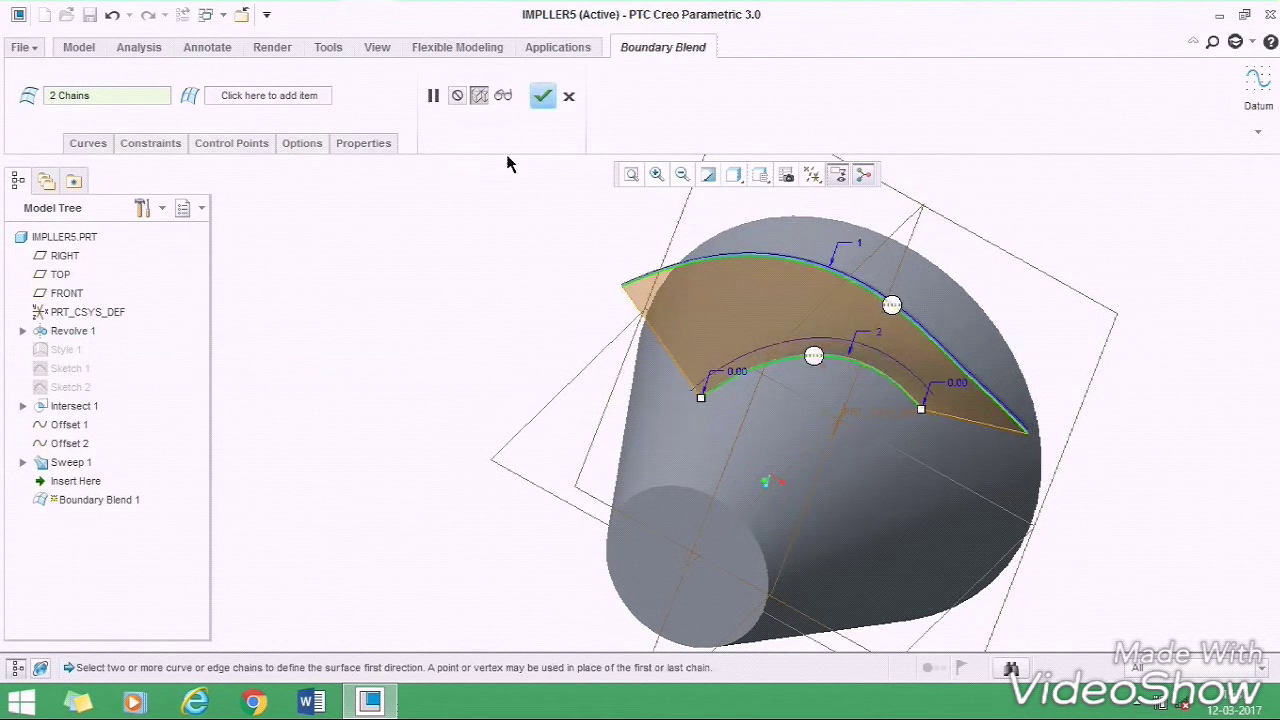
click(544, 96)
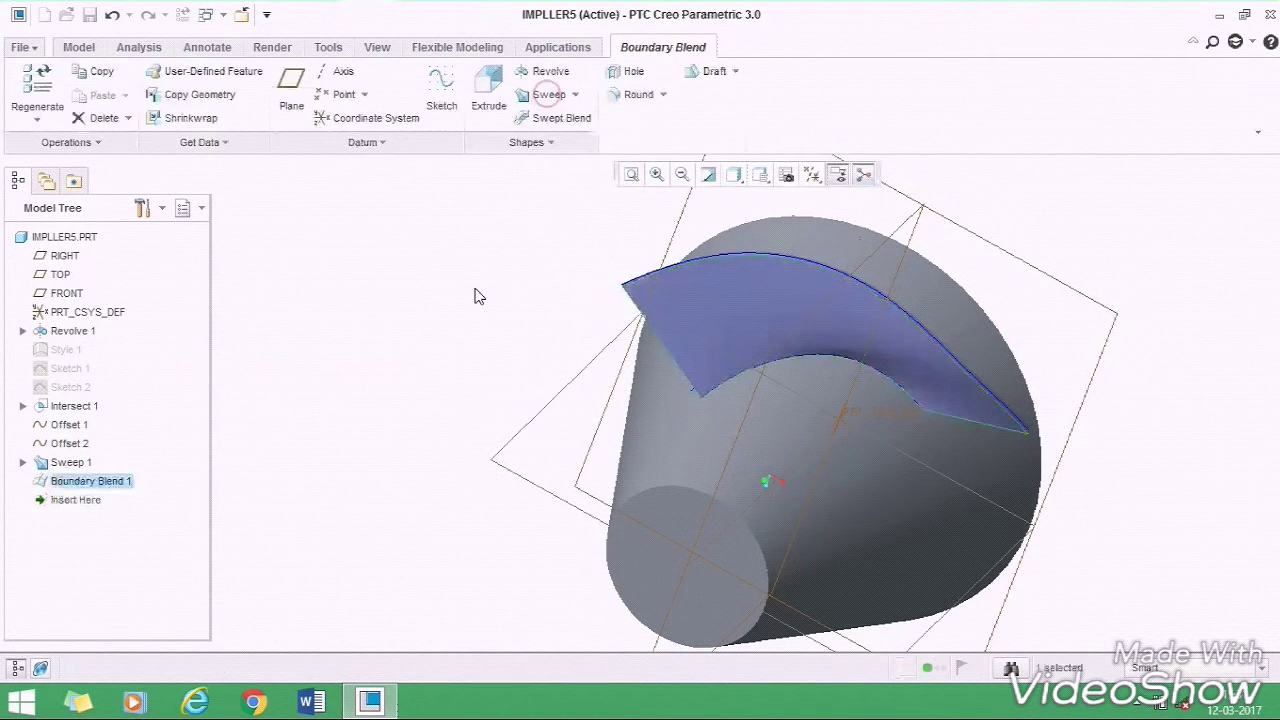
- Create a second boundary blend between the strip's opposite edge and the hub offset curve nearer the large end
middle_drag(466, 286, 417, 277)
scroll(578, 277, up, 5)
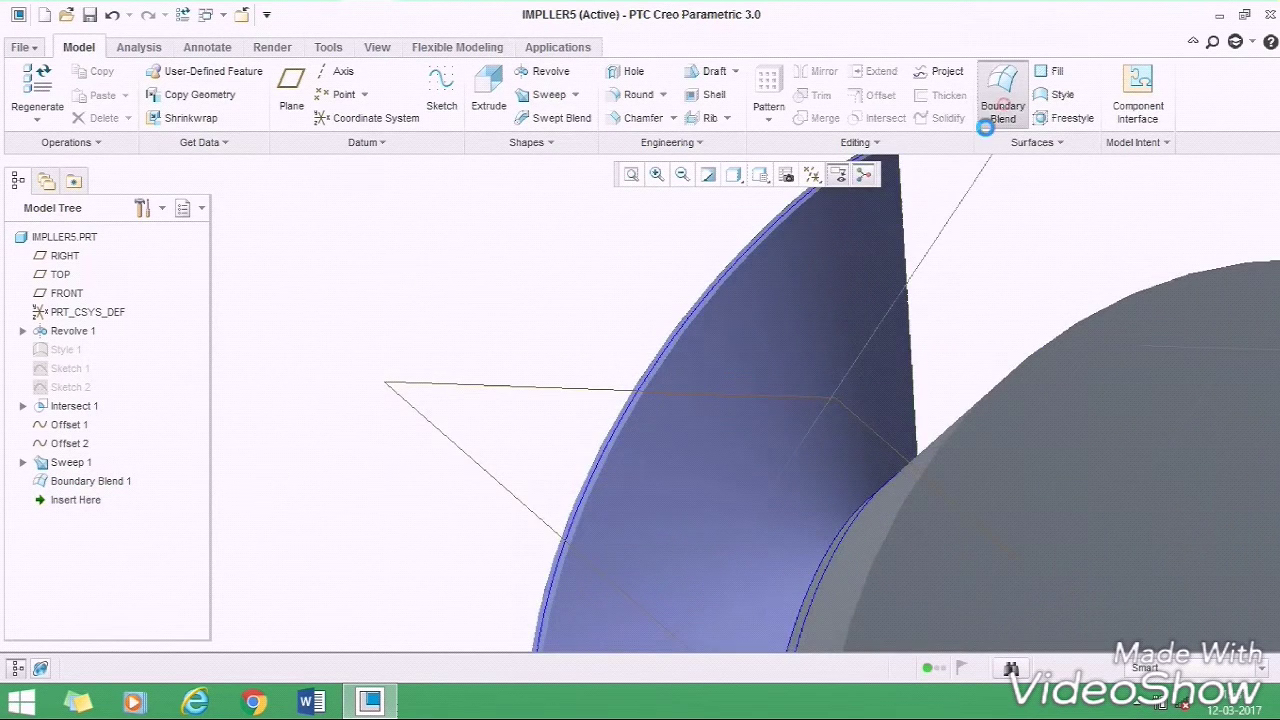
click(1000, 100)
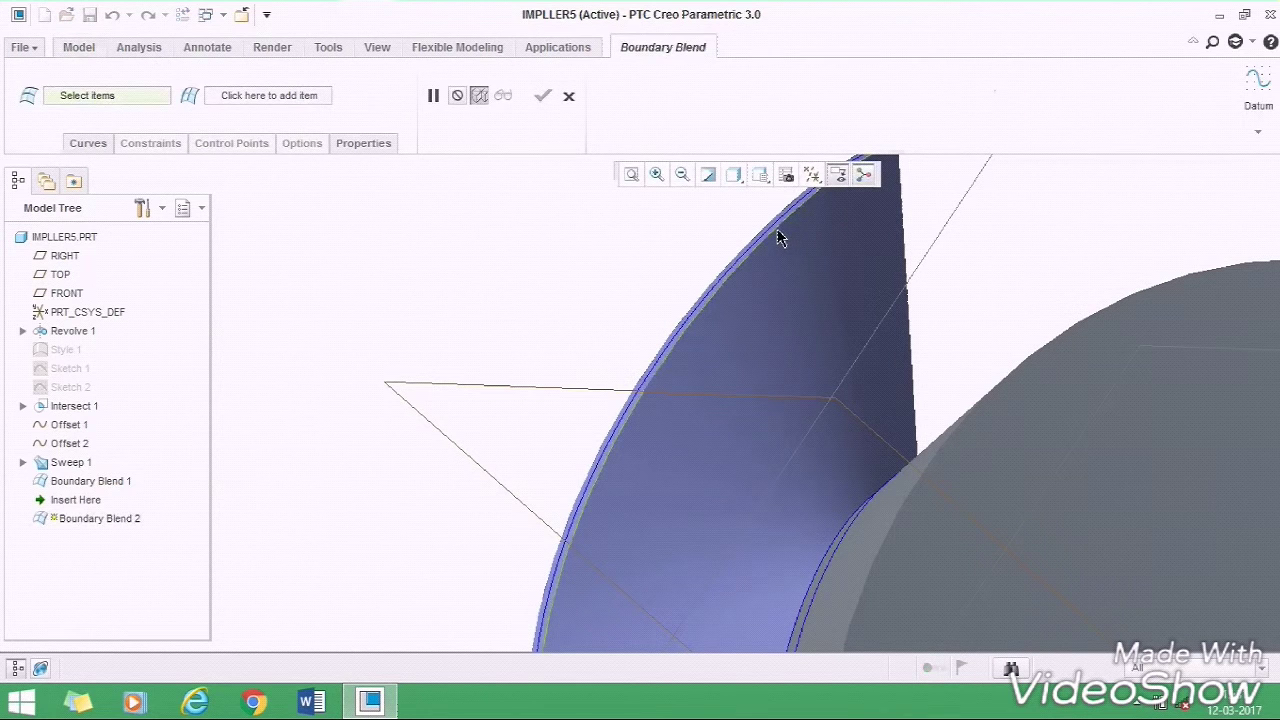
scroll(714, 251, down, 5)
middle_drag(463, 206, 740, 403)
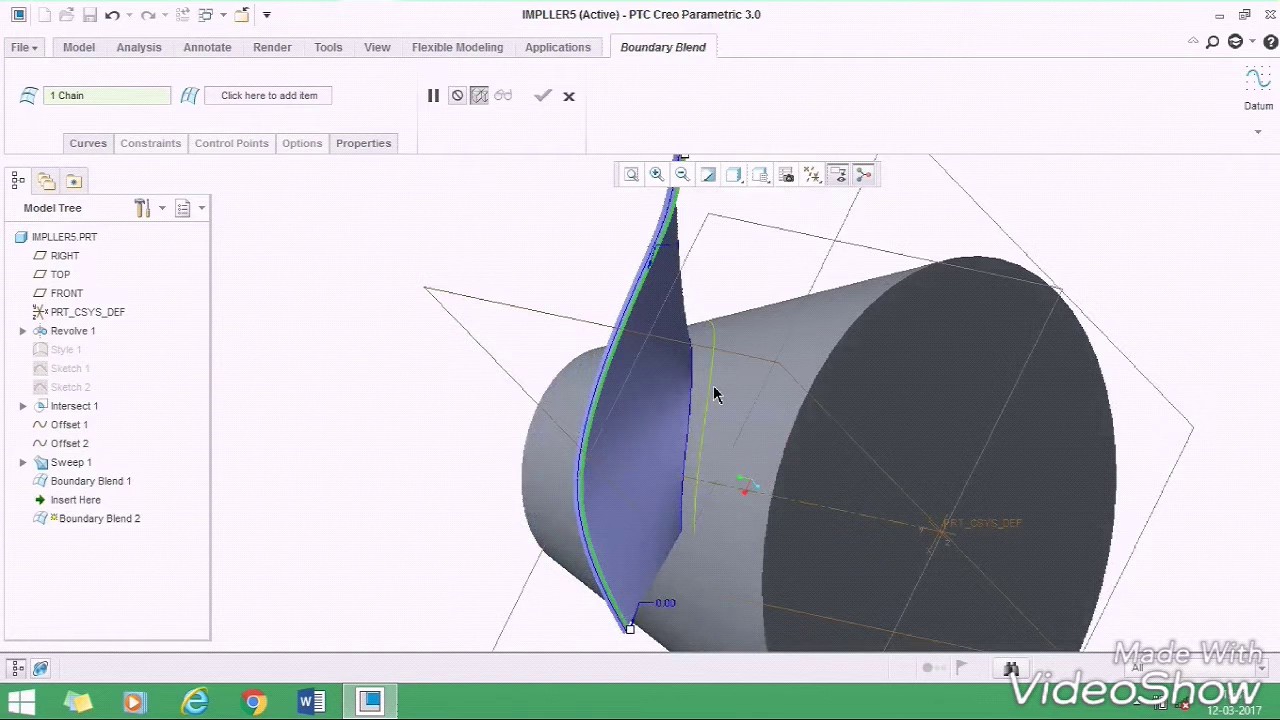
ctrl+click(712, 392)
middle_drag(471, 455, 660, 428)
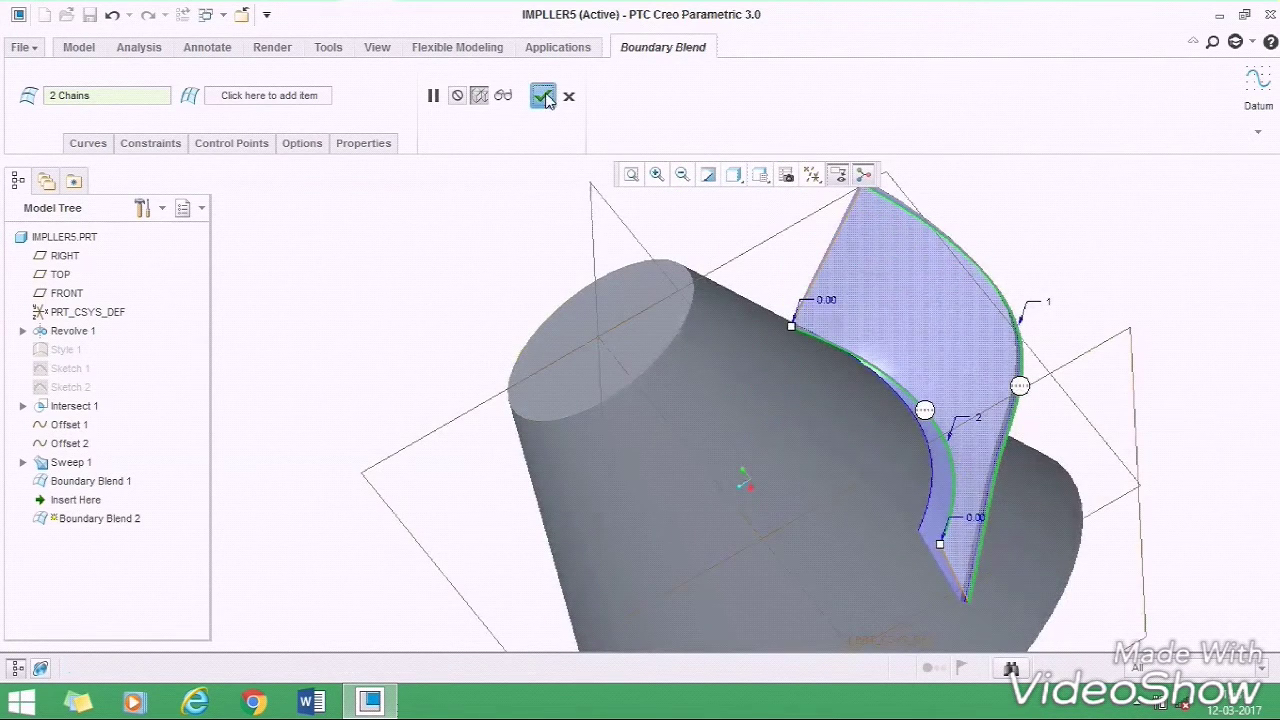
click(545, 97)
- Begin a curve-on-surface in a new Style feature, using the conical hub face as its reference surface
mouse_move(487, 240)
middle_down()
mouse_move(523, 280)
mouse_move(443, 240)
mouse_move(465, 249)
middle_up()
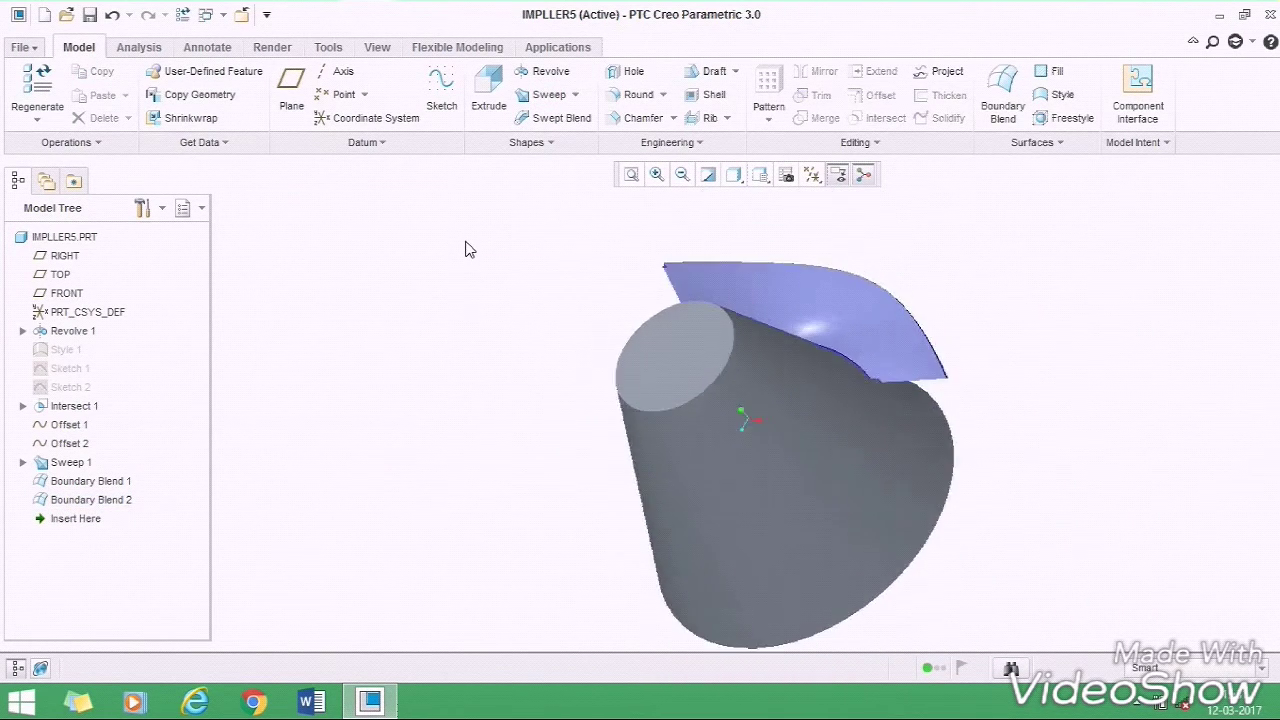
key(ctrl+d)
middle_drag(895, 398, 1034, 157)
scroll(848, 346, up, 6)
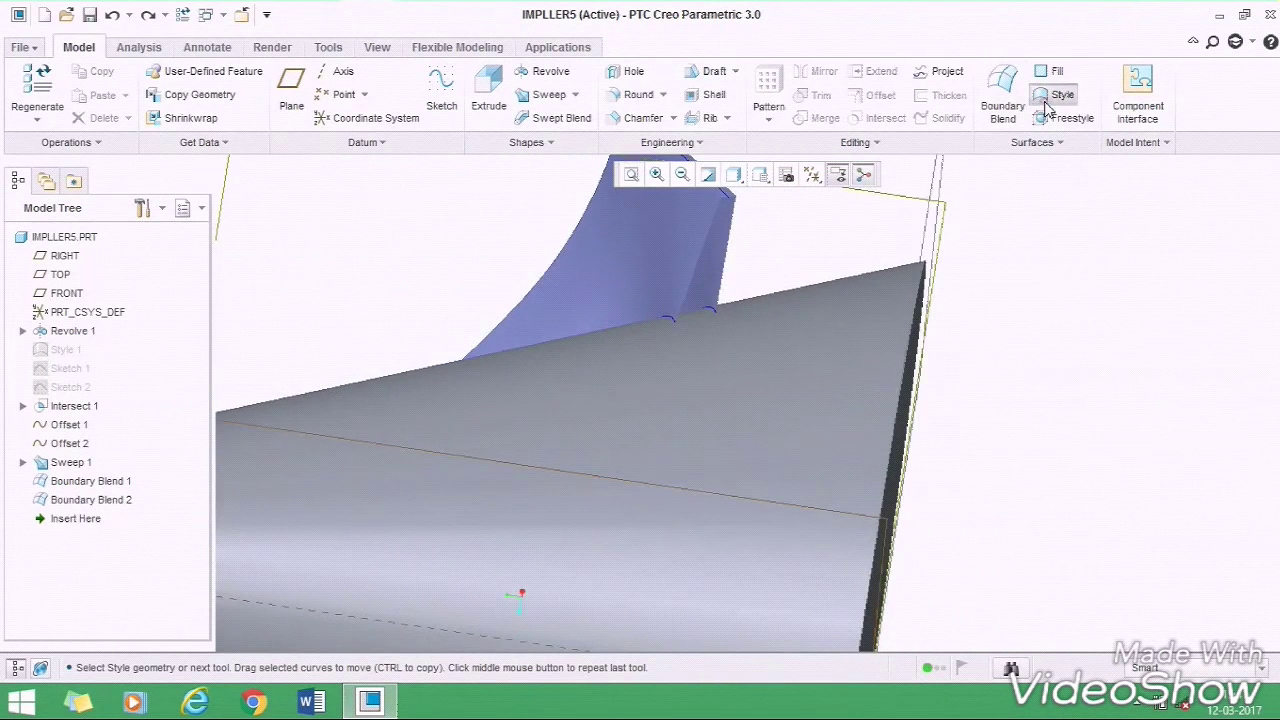
click(1046, 104)
scroll(677, 331, up, 4)
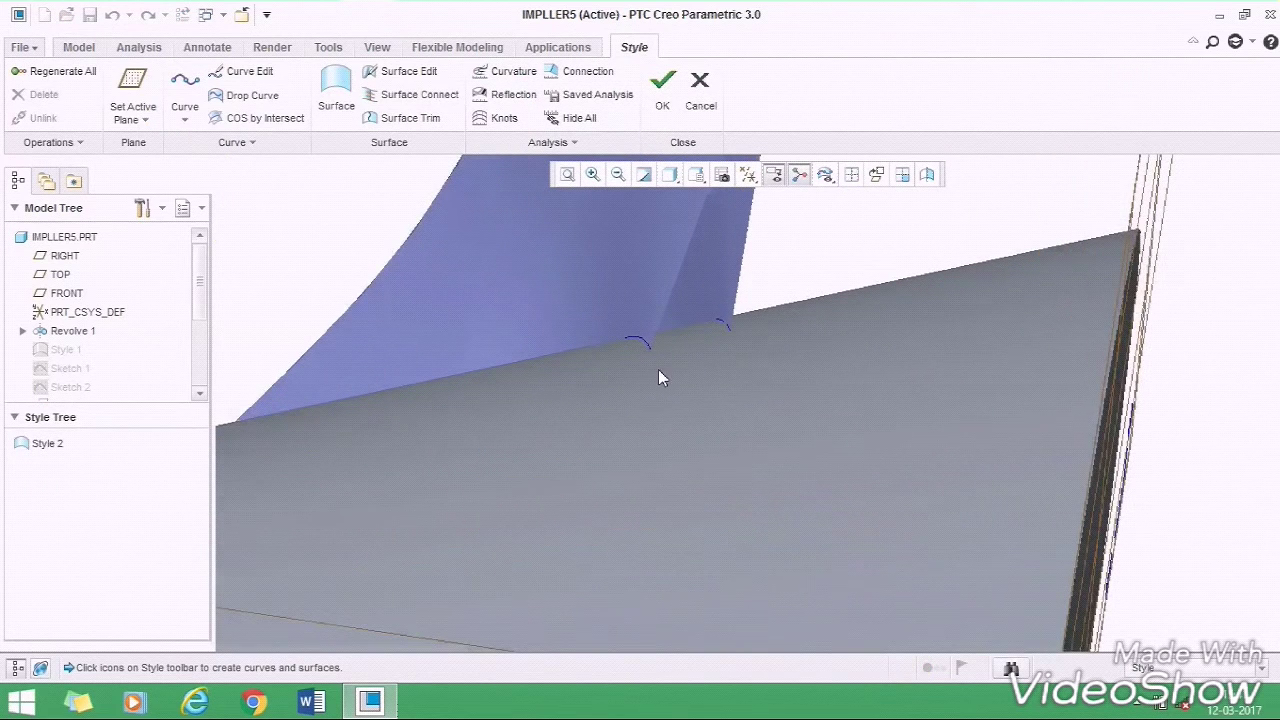
click(184, 100)
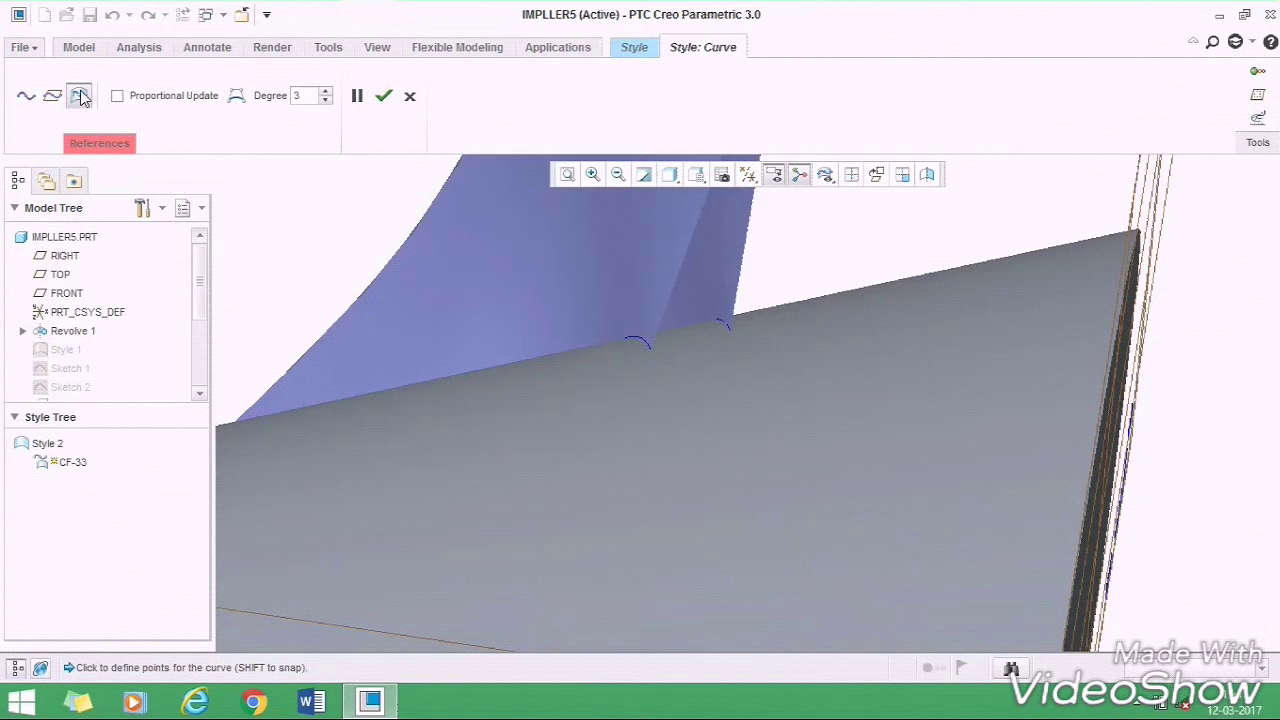
click(117, 146)
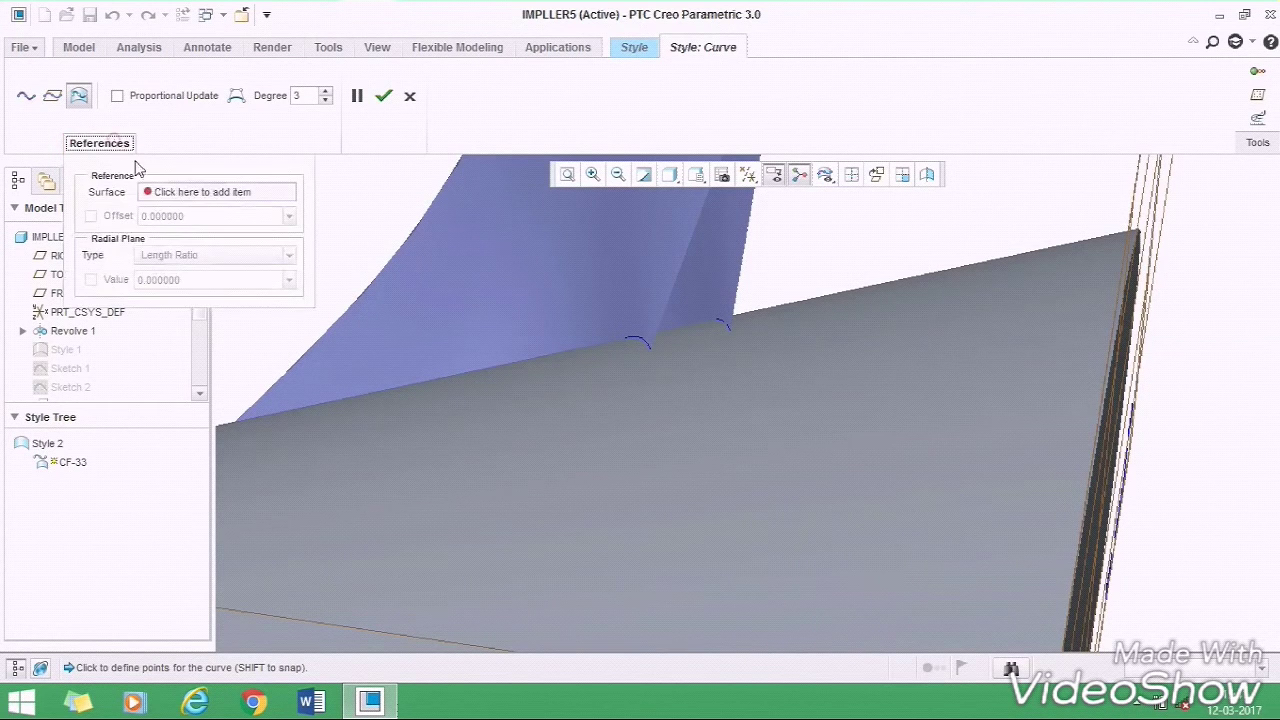
click(195, 192)
click(648, 440)
- Draw the curve across the hub surface between the two offset curves' ends nearest the hub's large end
middle_drag(671, 394, 642, 372)
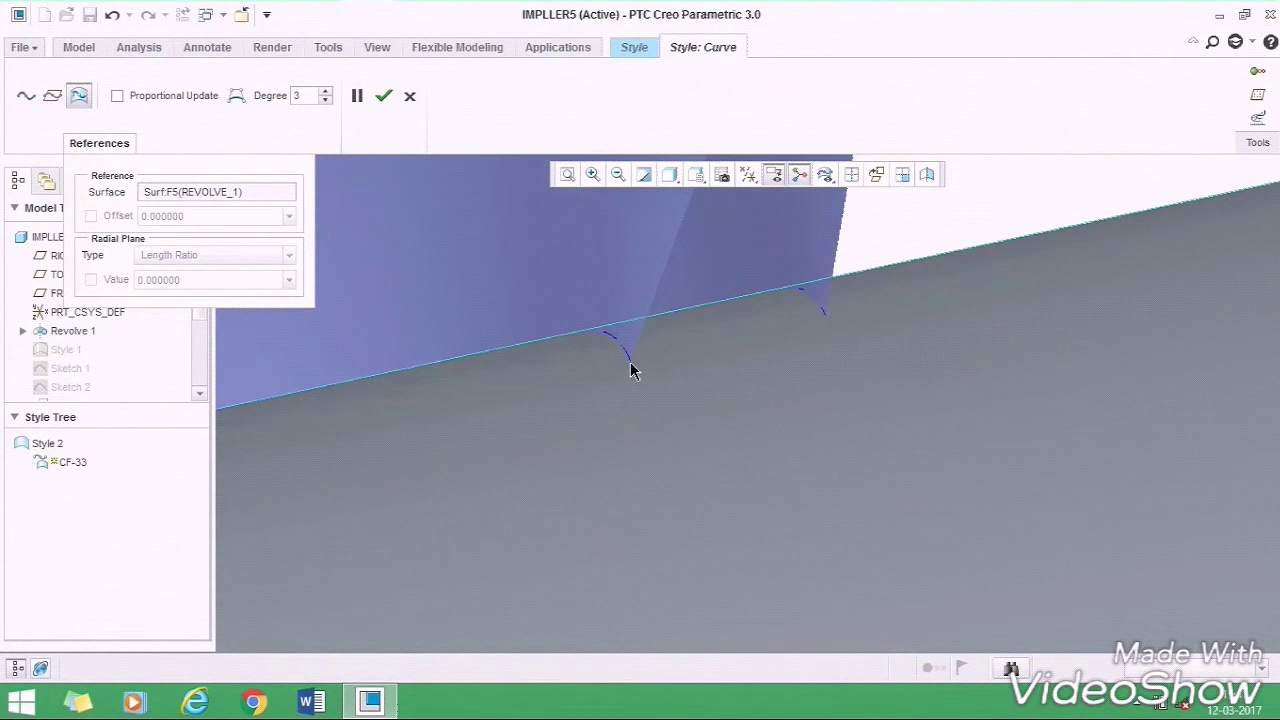
click(629, 364)
scroll(826, 335, down, 4)
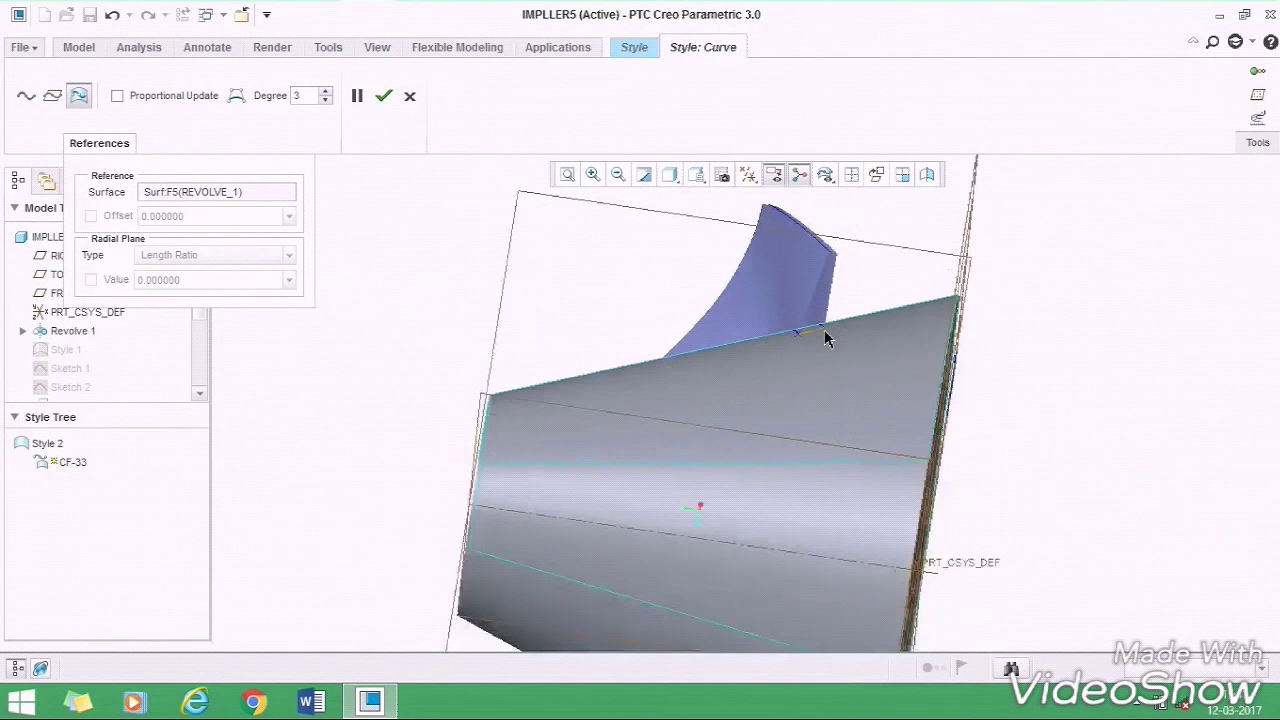
click(377, 100)
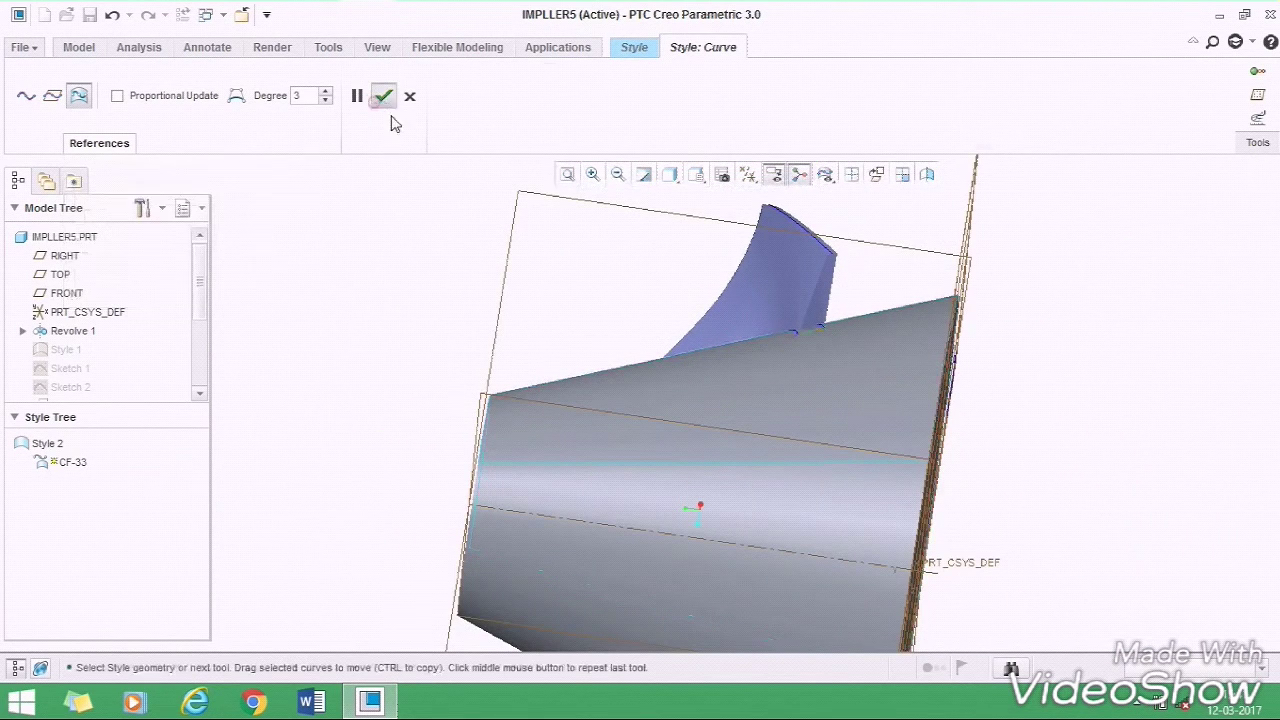
- Draw a second curve-on-surface on the conical hub face, joining the two offset curves' ends nearest the hub's small end
middle_drag(398, 275, 524, 257)
scroll(595, 399, down, 4)
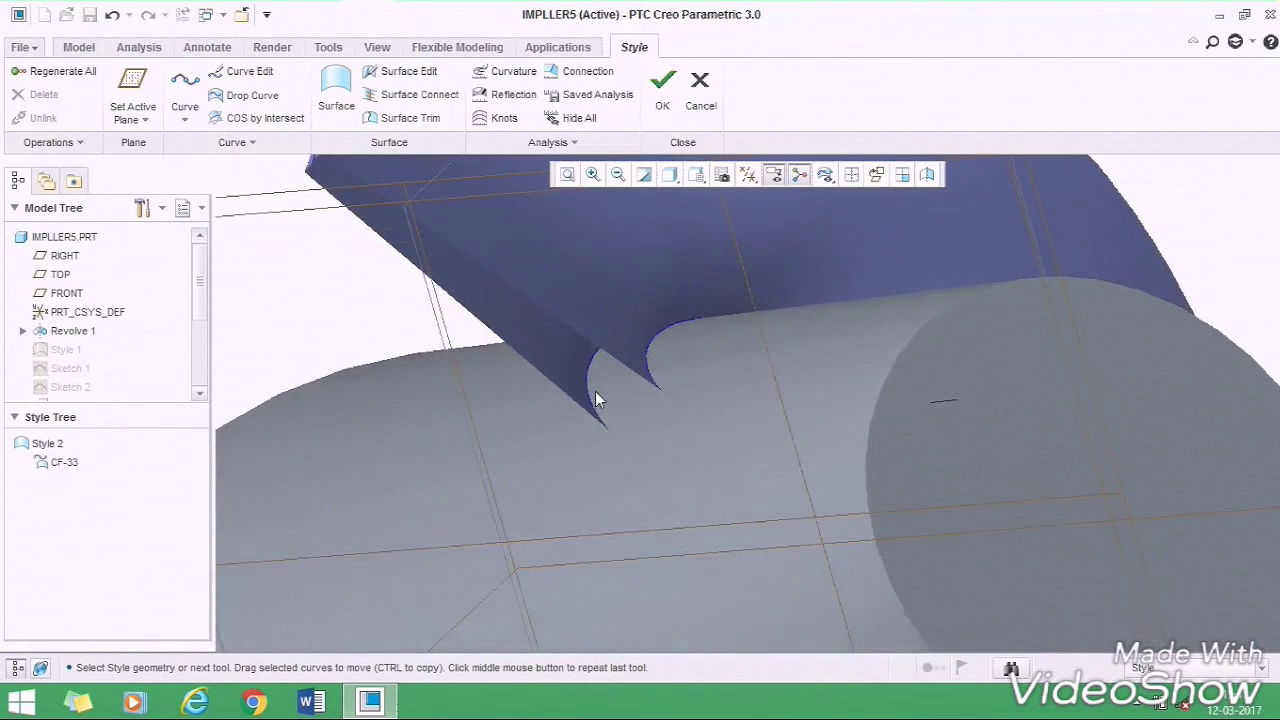
click(184, 86)
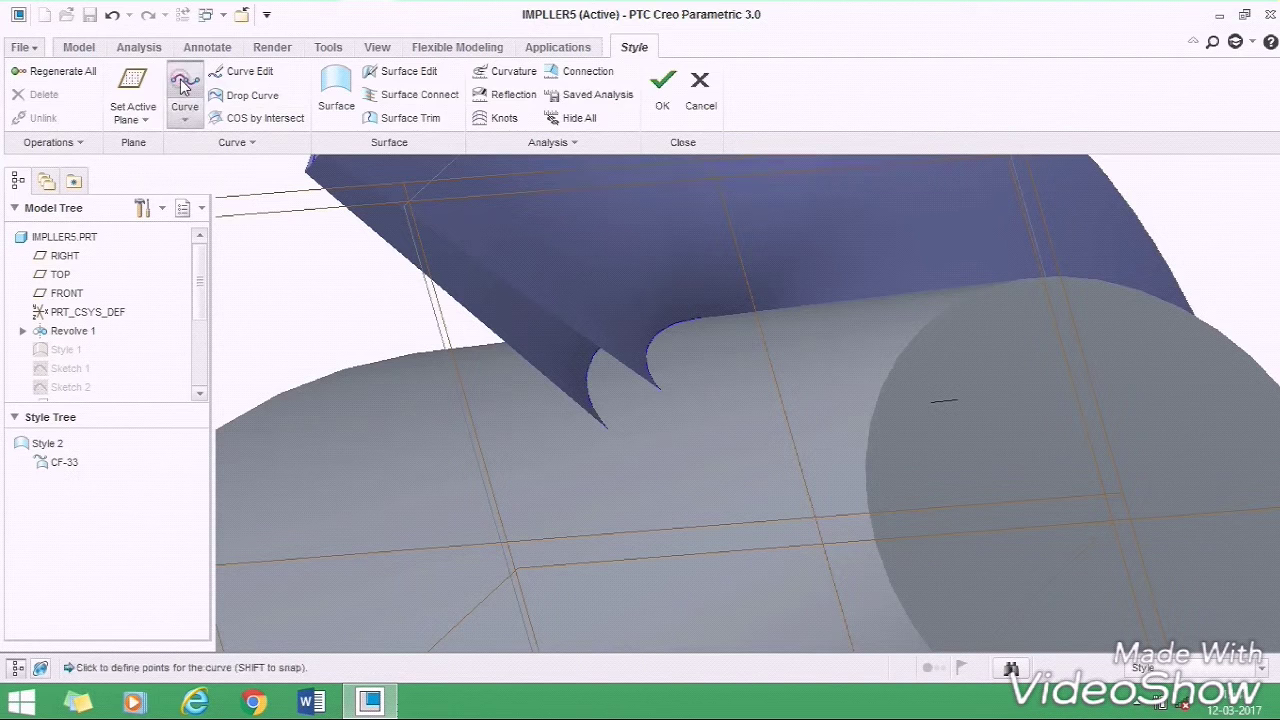
click(92, 150)
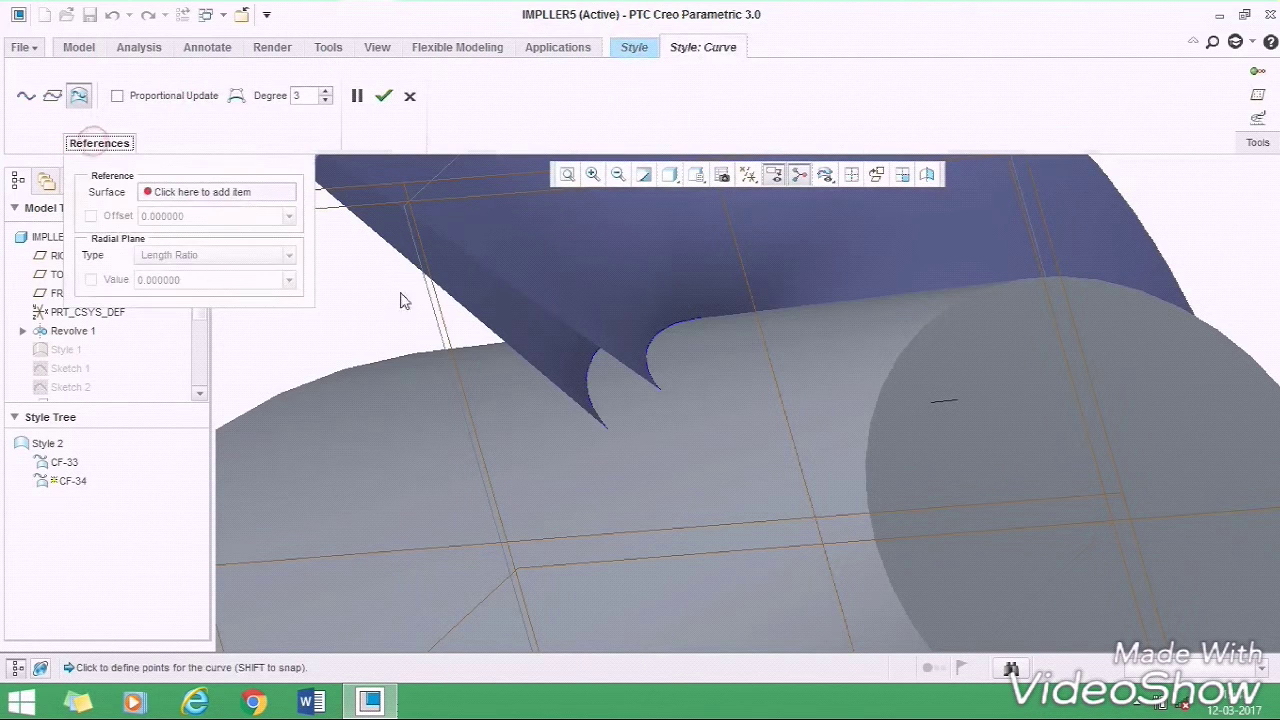
click(265, 192)
click(614, 502)
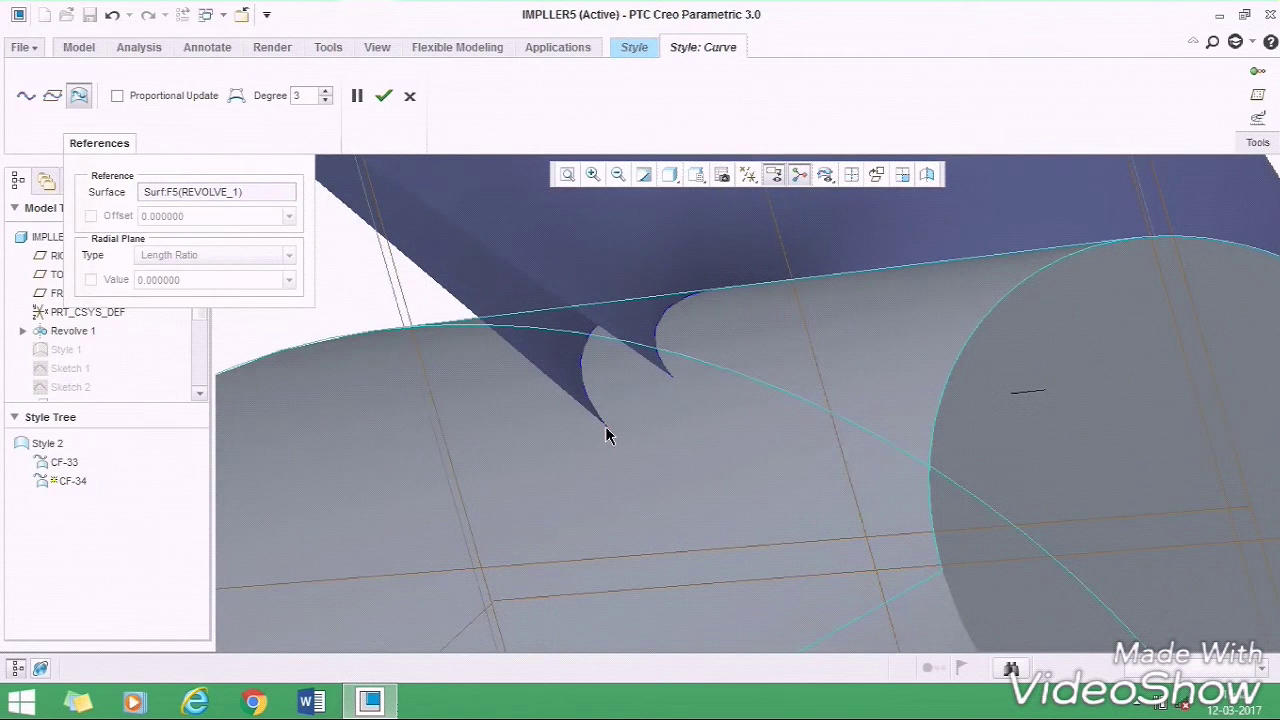
click(607, 429)
click(385, 97)
scroll(605, 376, down, 5)
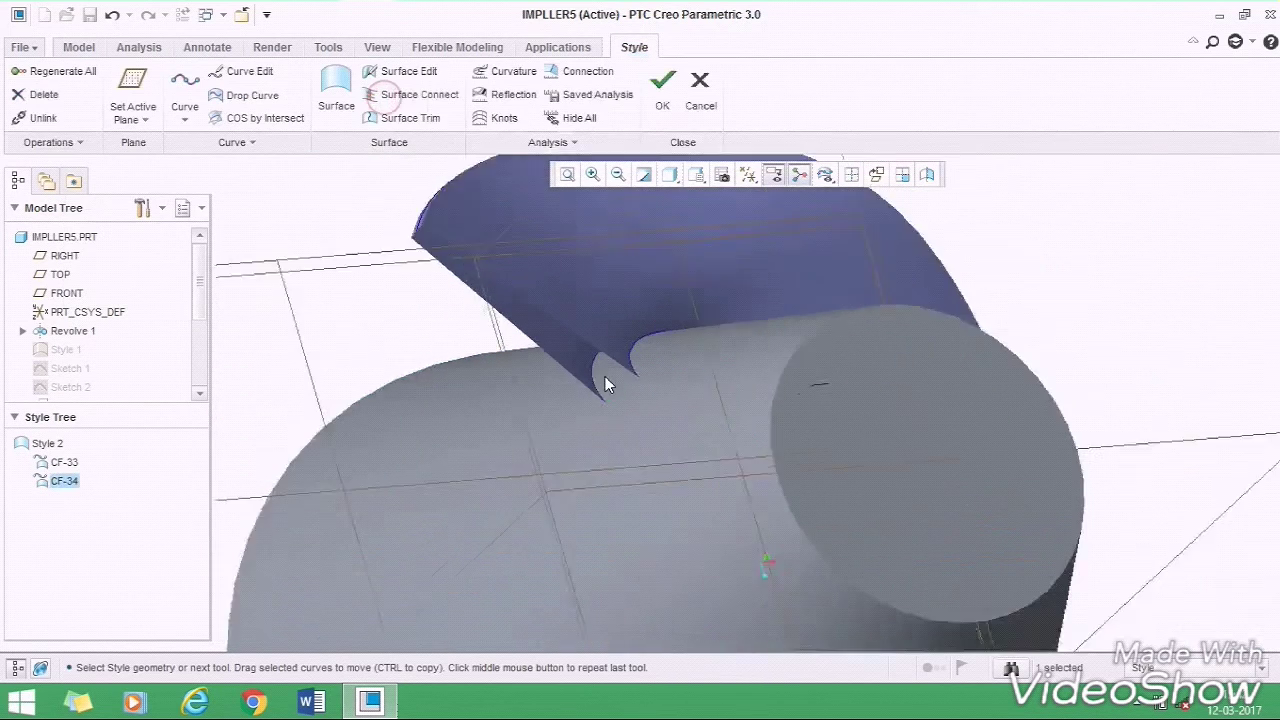
click(932, 327)
- Create a Style surface closing the blade's end near the hub's small end from its four boundary edges, including the new hub curve
middle_drag(351, 254, 500, 420)
click(336, 95)
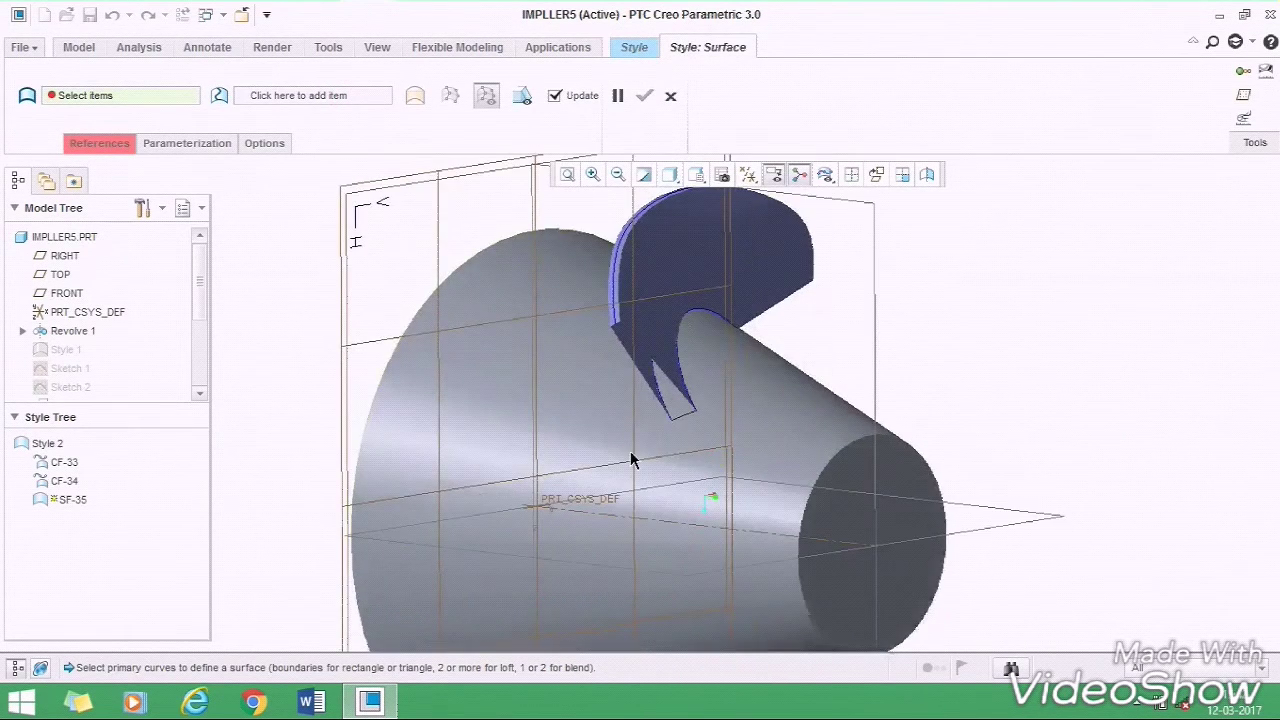
scroll(683, 430, up, 3)
click(684, 406)
middle_drag(664, 408, 525, 217)
ctrl+click(586, 236)
scroll(525, 220, up, 3)
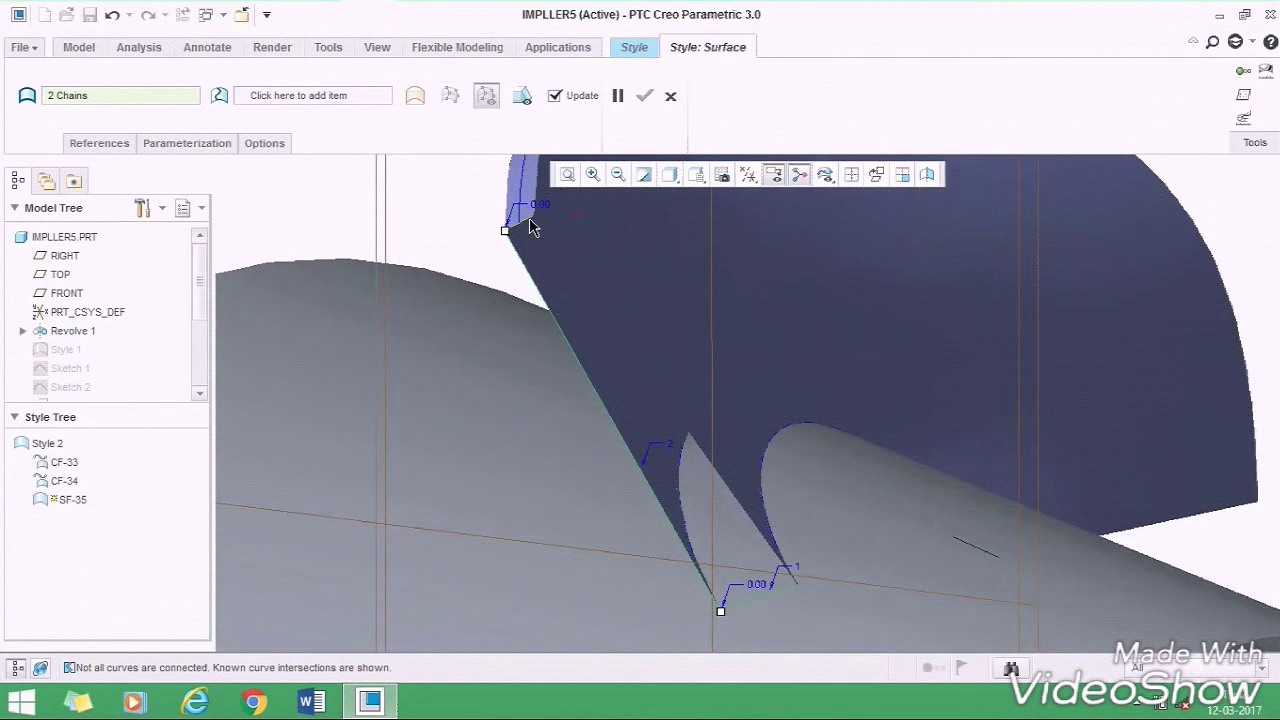
ctrl+click(672, 410)
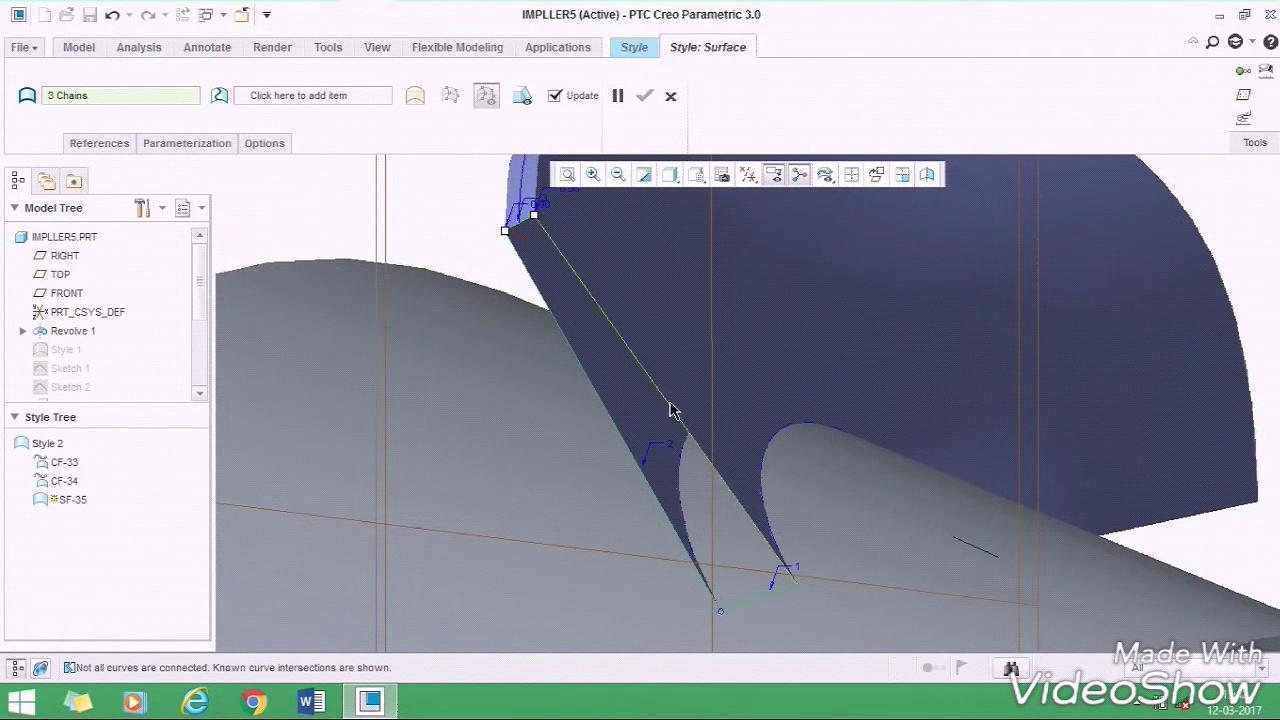
ctrl+click(668, 410)
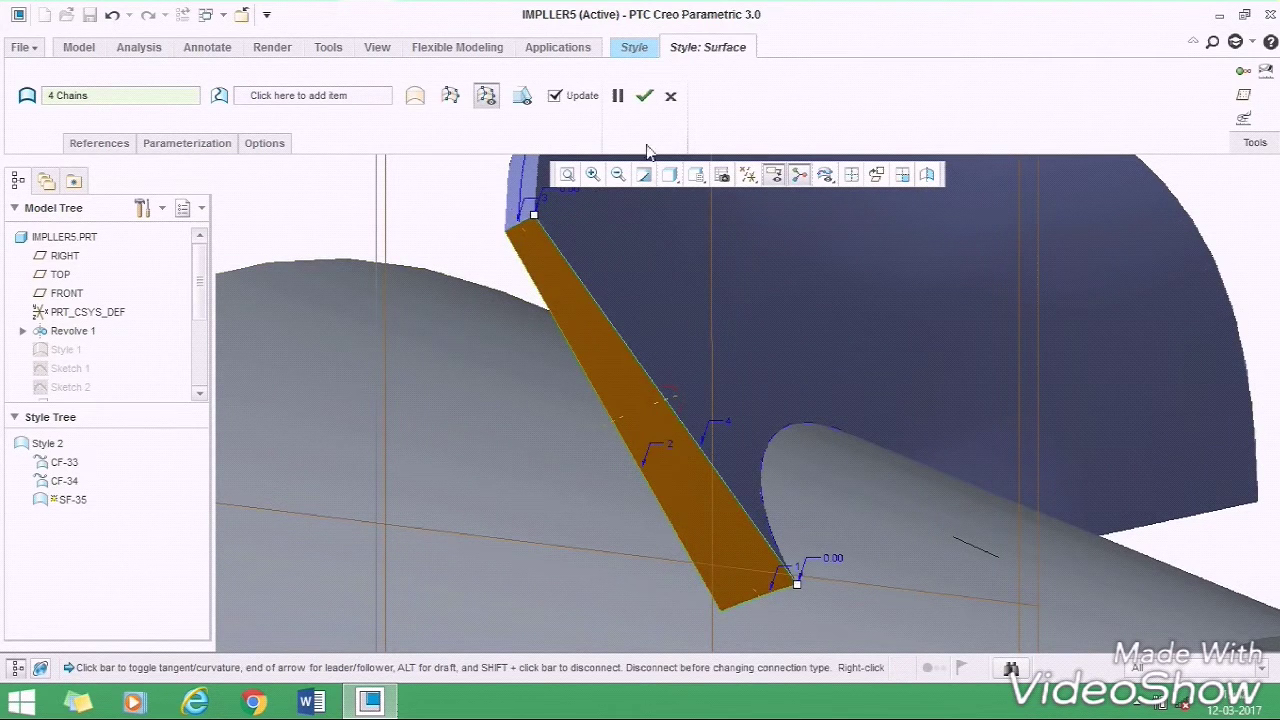
click(645, 96)
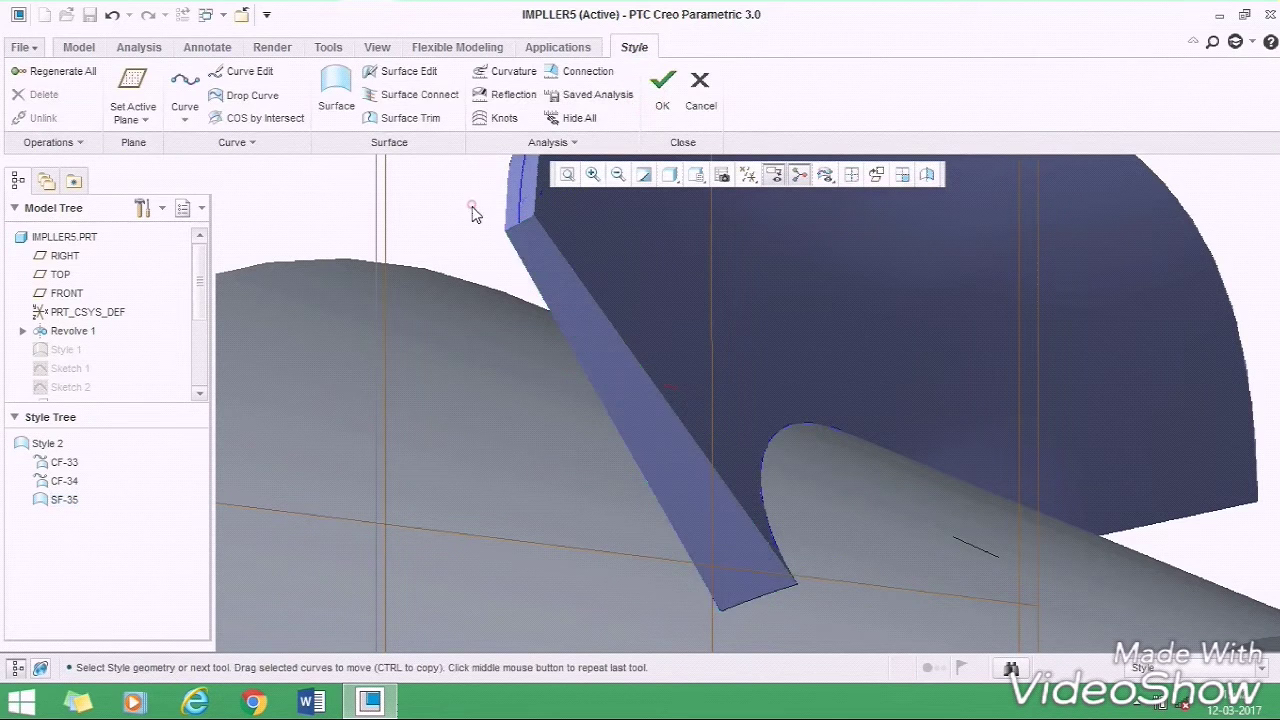
- Create a second Style surface from the four boundary edges at the blade's end nearest the hub's large end
scroll(488, 211, down, 3)
middle_drag(488, 211, 820, 331)
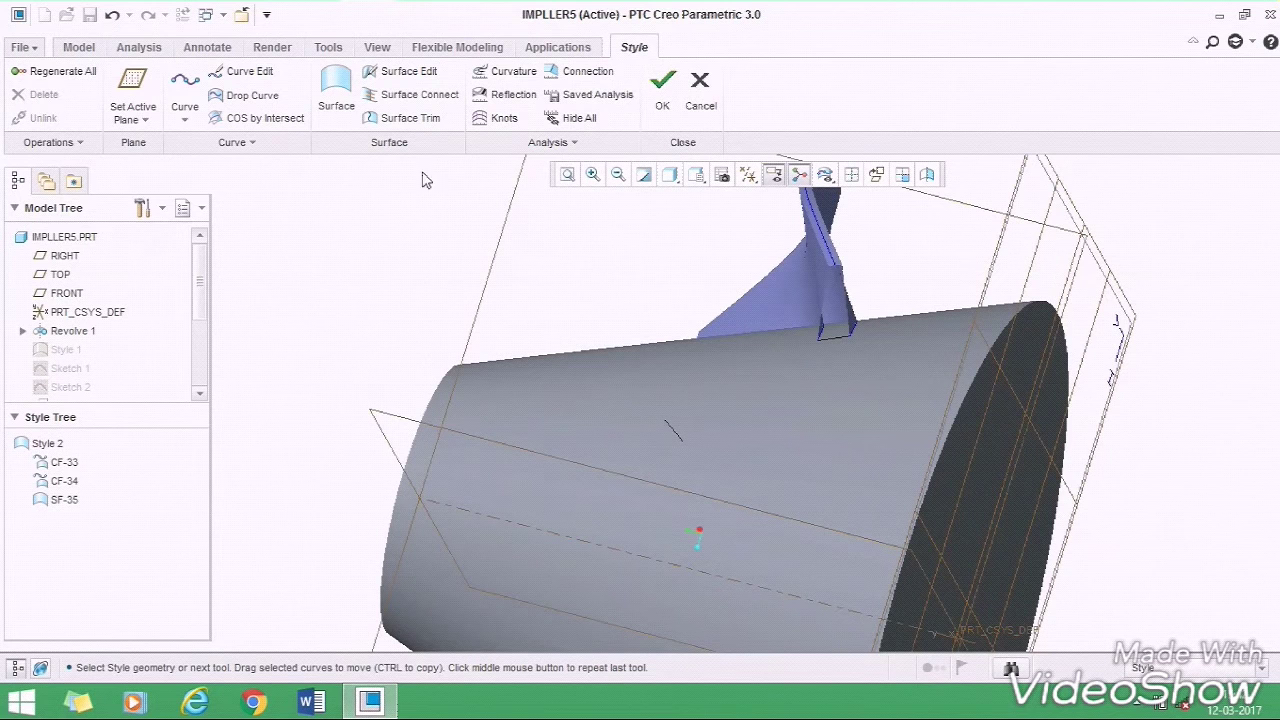
click(336, 88)
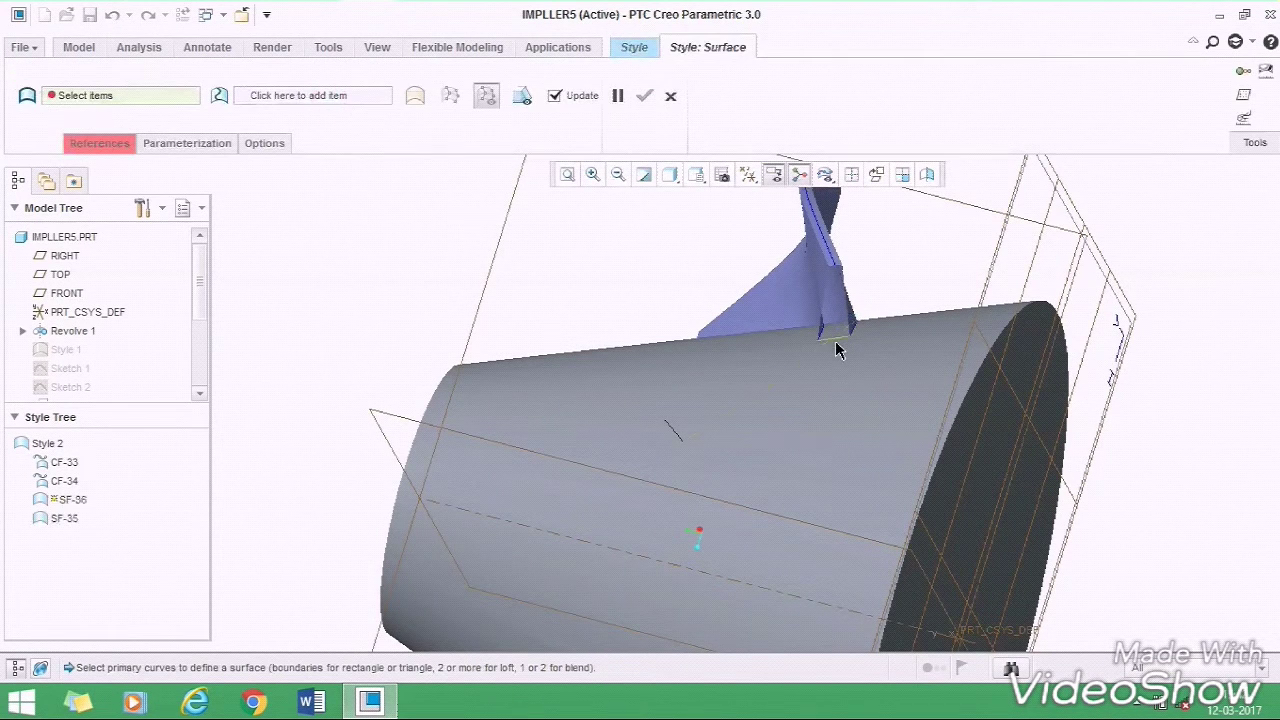
scroll(838, 349, down, 3)
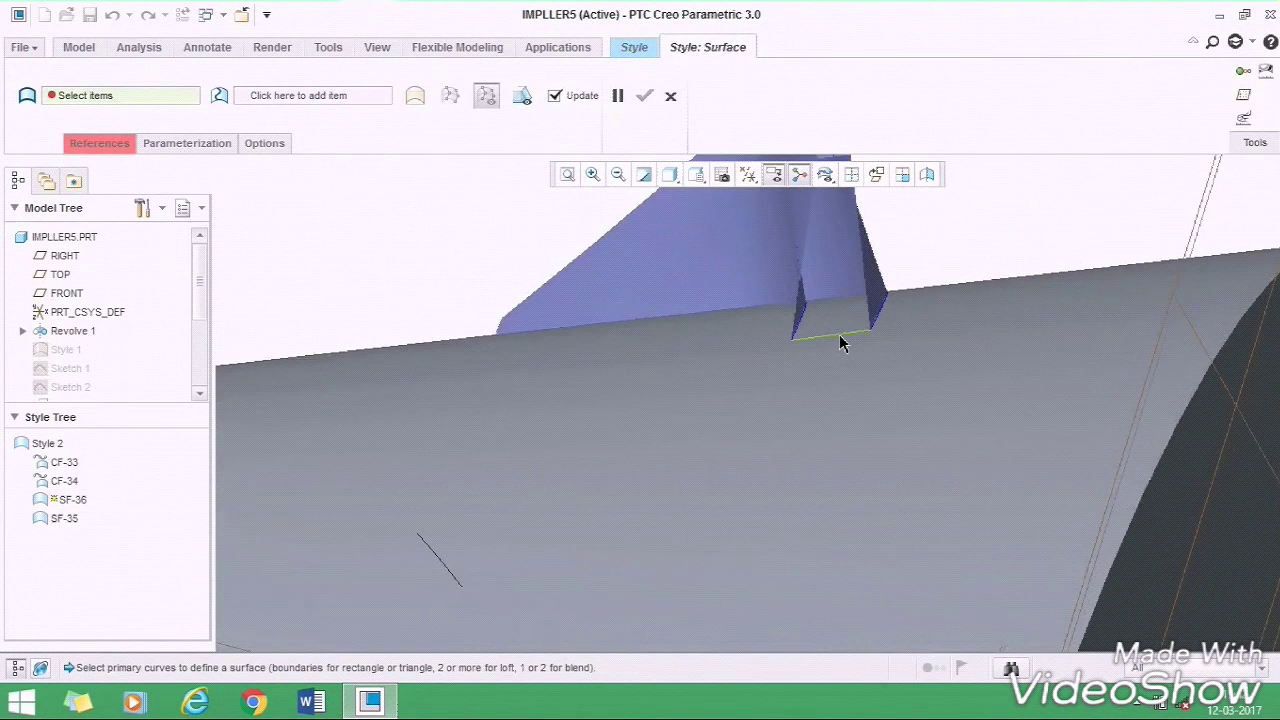
click(840, 340)
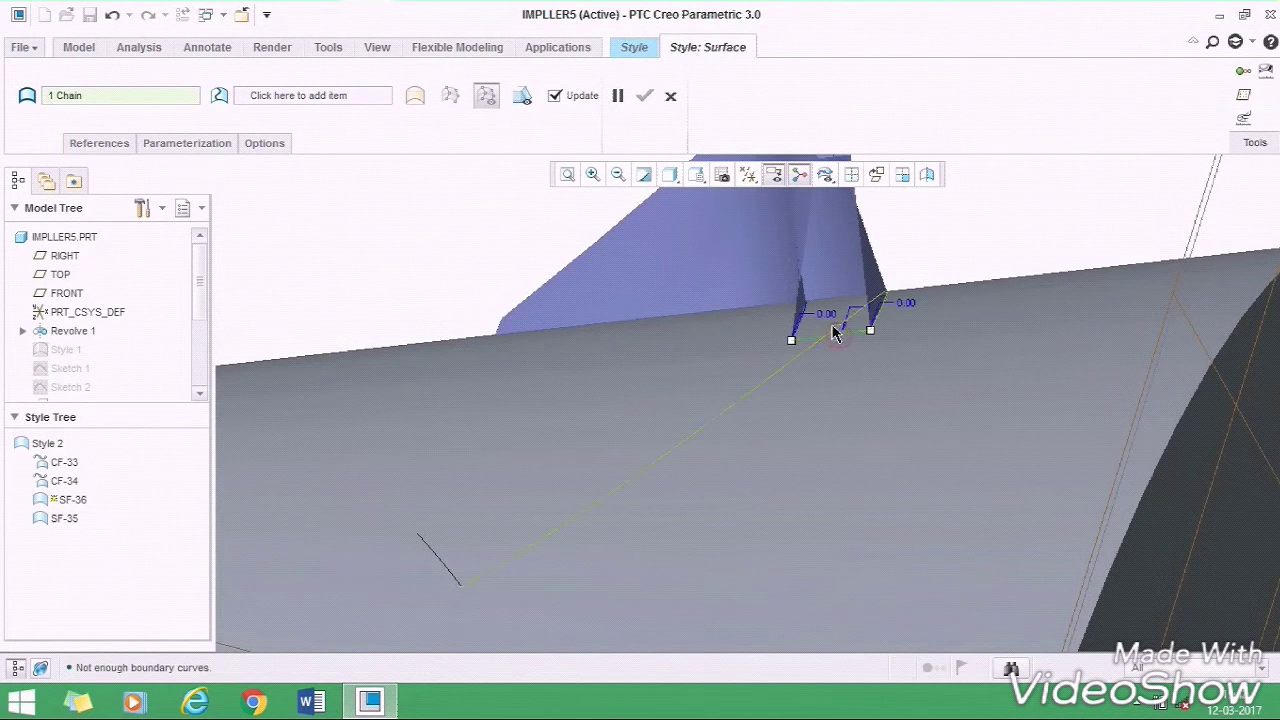
scroll(817, 253, down, 2)
ctrl+click(795, 252)
middle_drag(791, 391, 833, 244)
ctrl+click(836, 249)
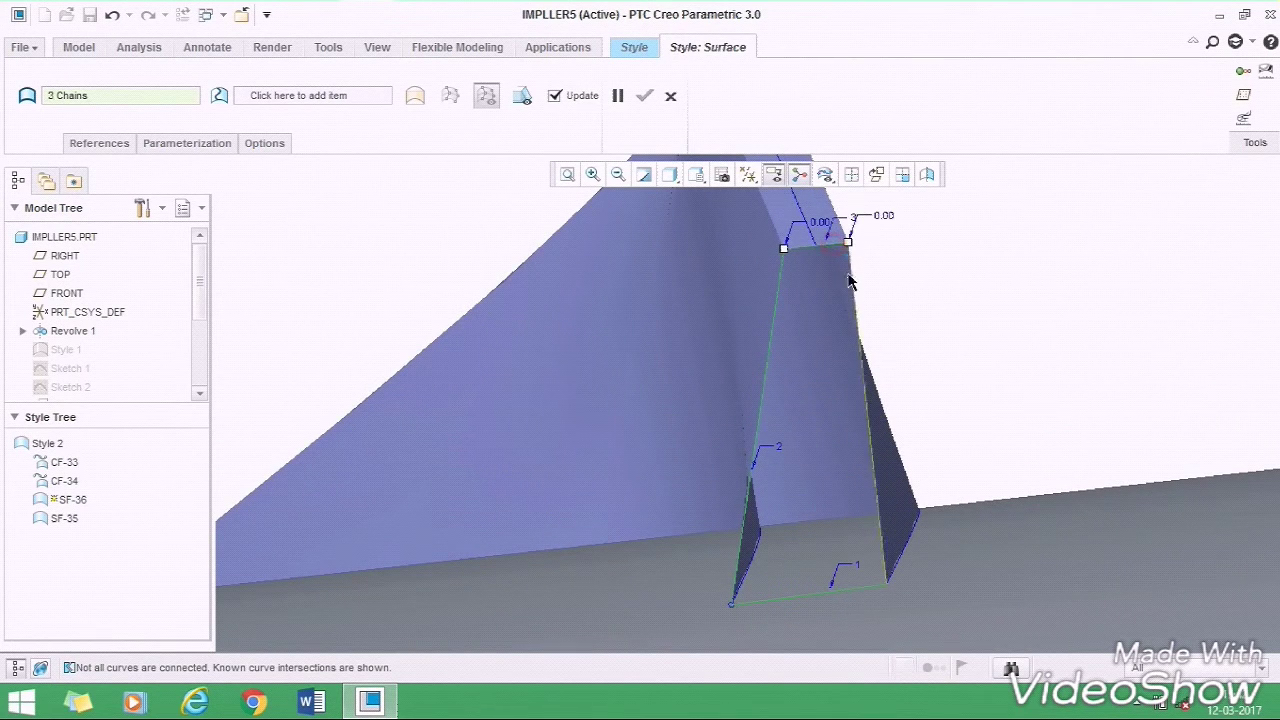
ctrl+click(855, 290)
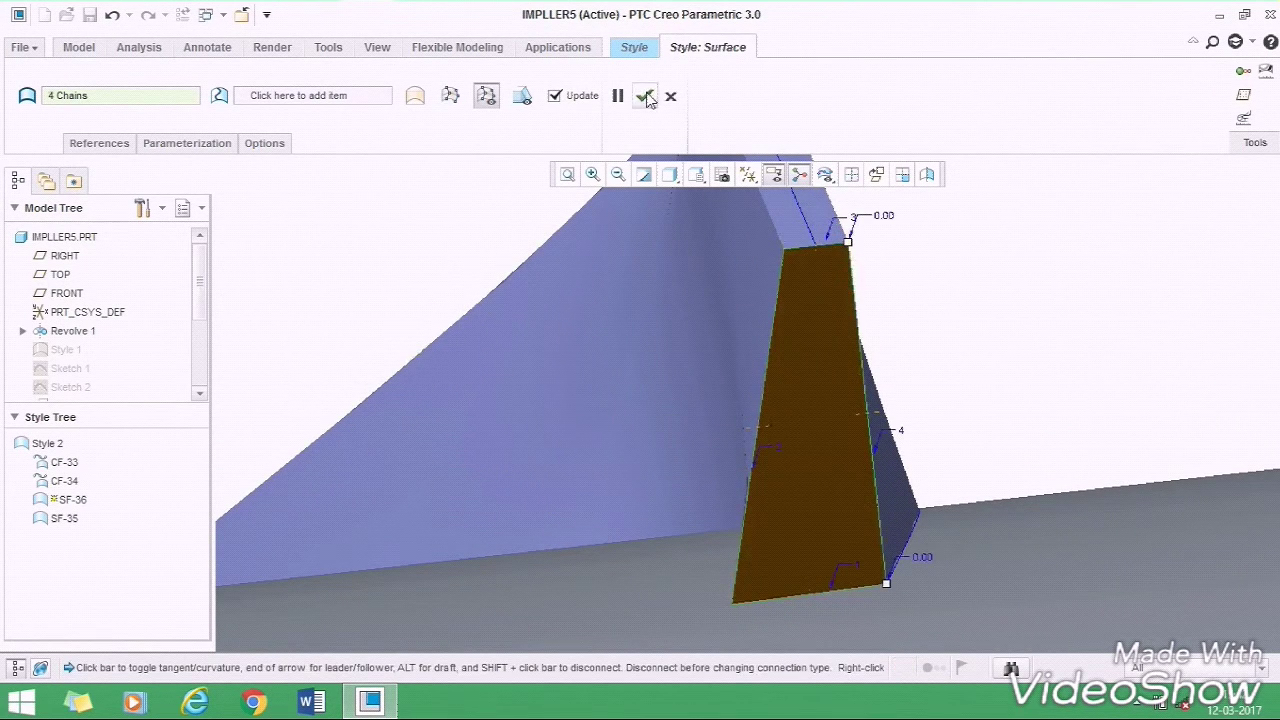
click(646, 97)
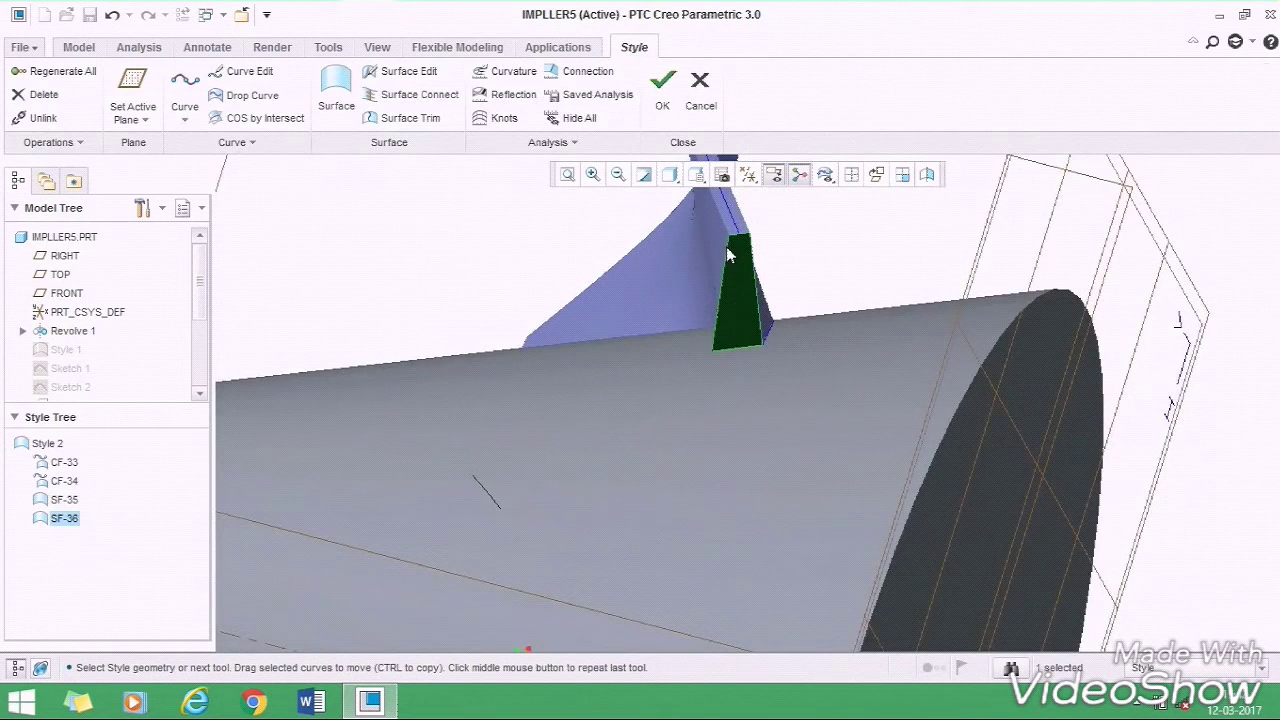
- Complete the Style feature containing the two hub curves and the blade's end surfaces
scroll(726, 246, down, 5)
middle_drag(726, 246, 912, 320)
key(ctrl+d)
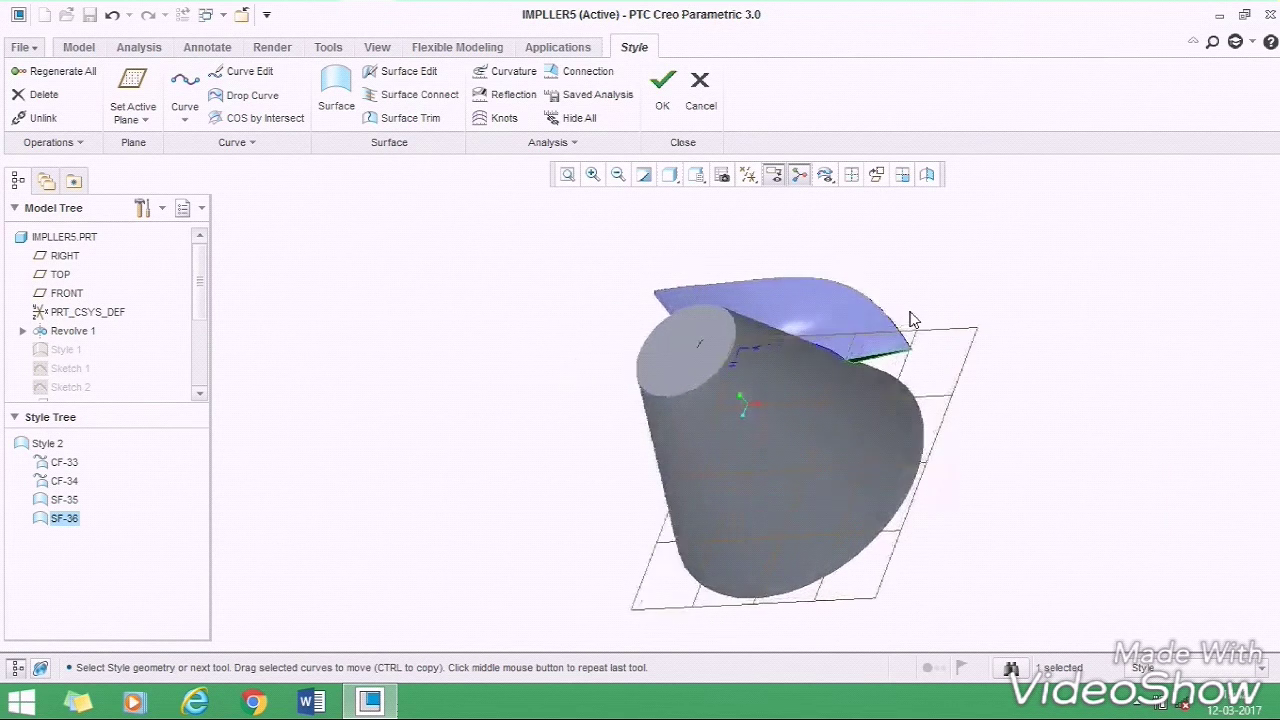
click(813, 224)
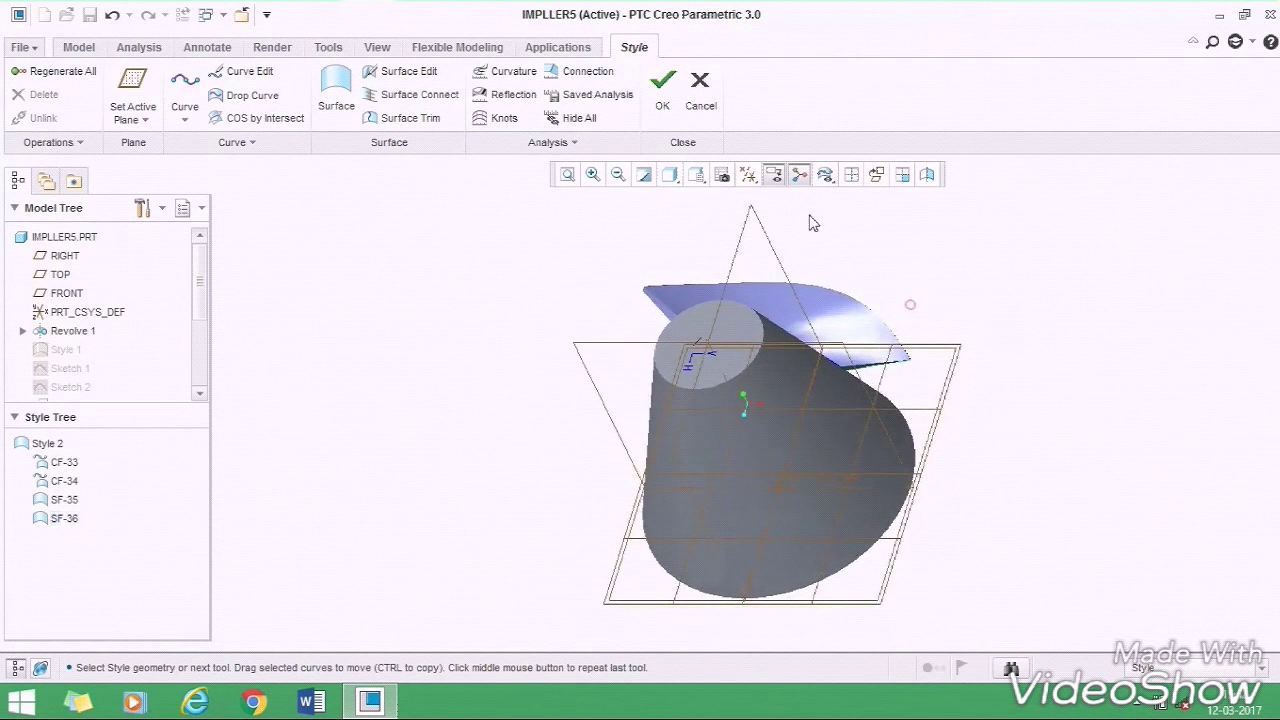
click(663, 95)
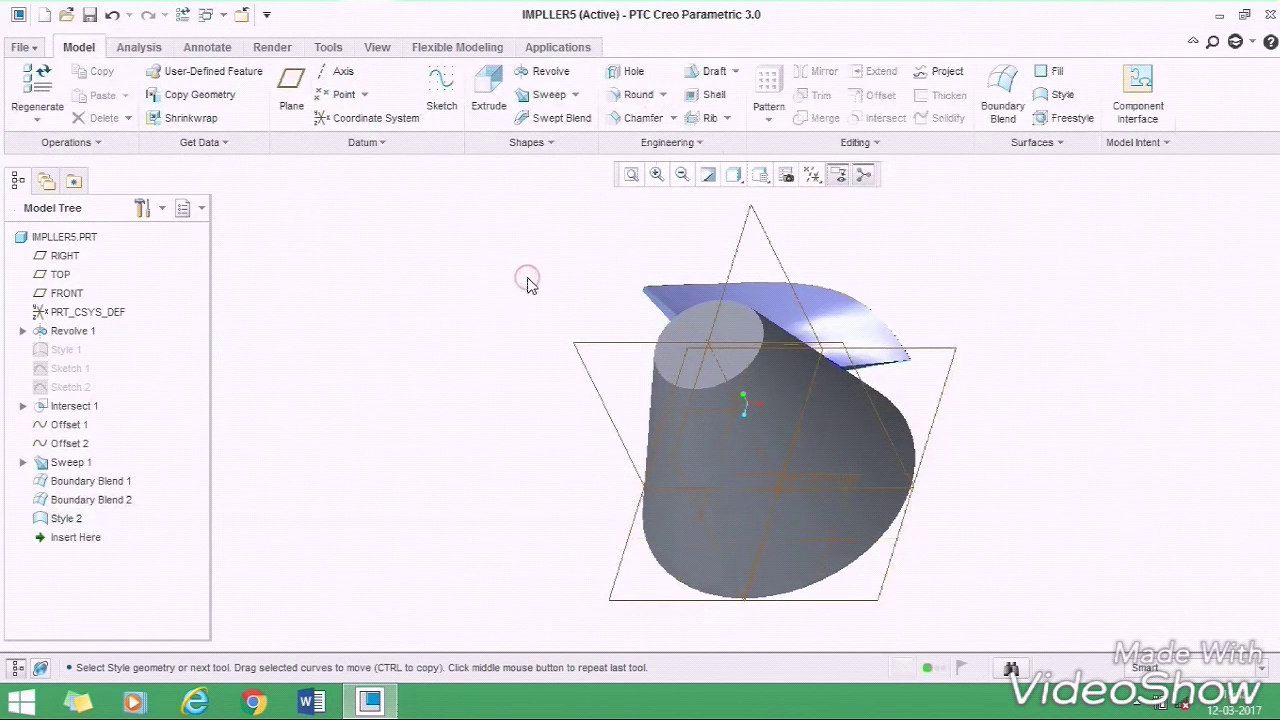
- Merge the blade's five surfaces into one quilt: both side blends, the two end surfaces and the swept outer strip
mouse_move(531, 286)
middle_down()
mouse_move(531, 226)
mouse_move(526, 277)
middle_up()
scroll(780, 290, up, 4)
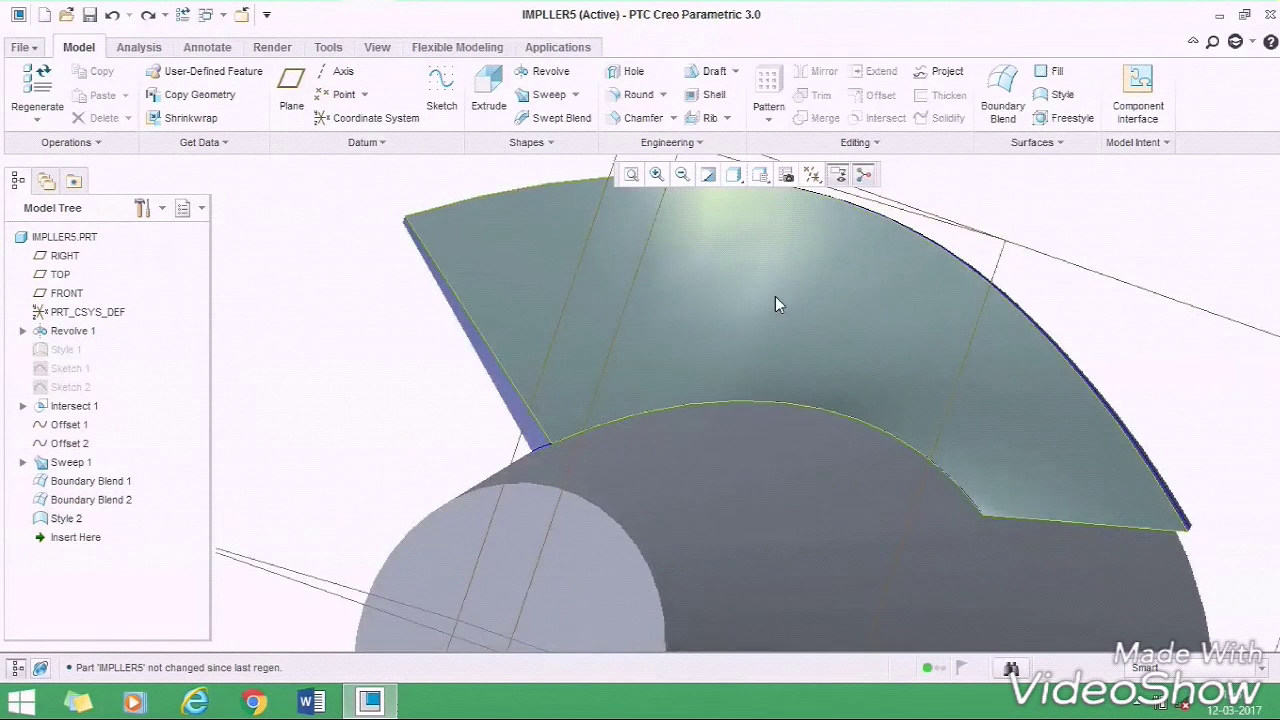
click(775, 295)
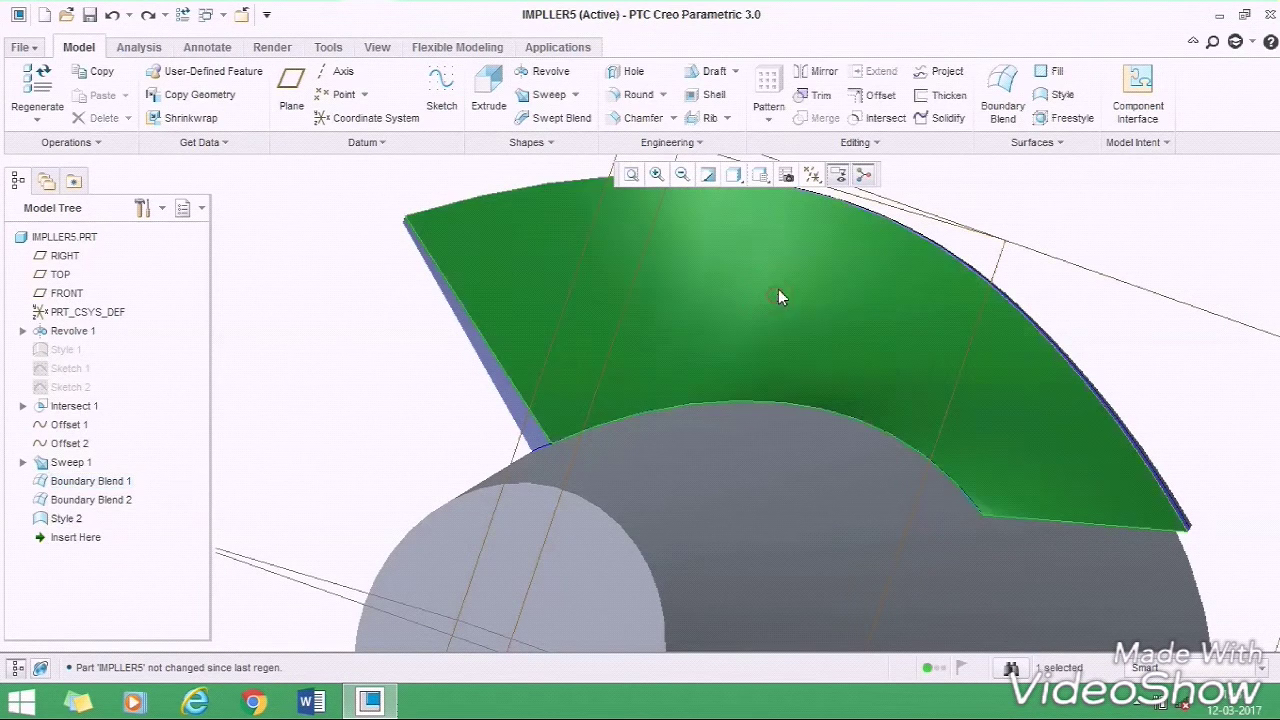
middle_drag(305, 459, 350, 458)
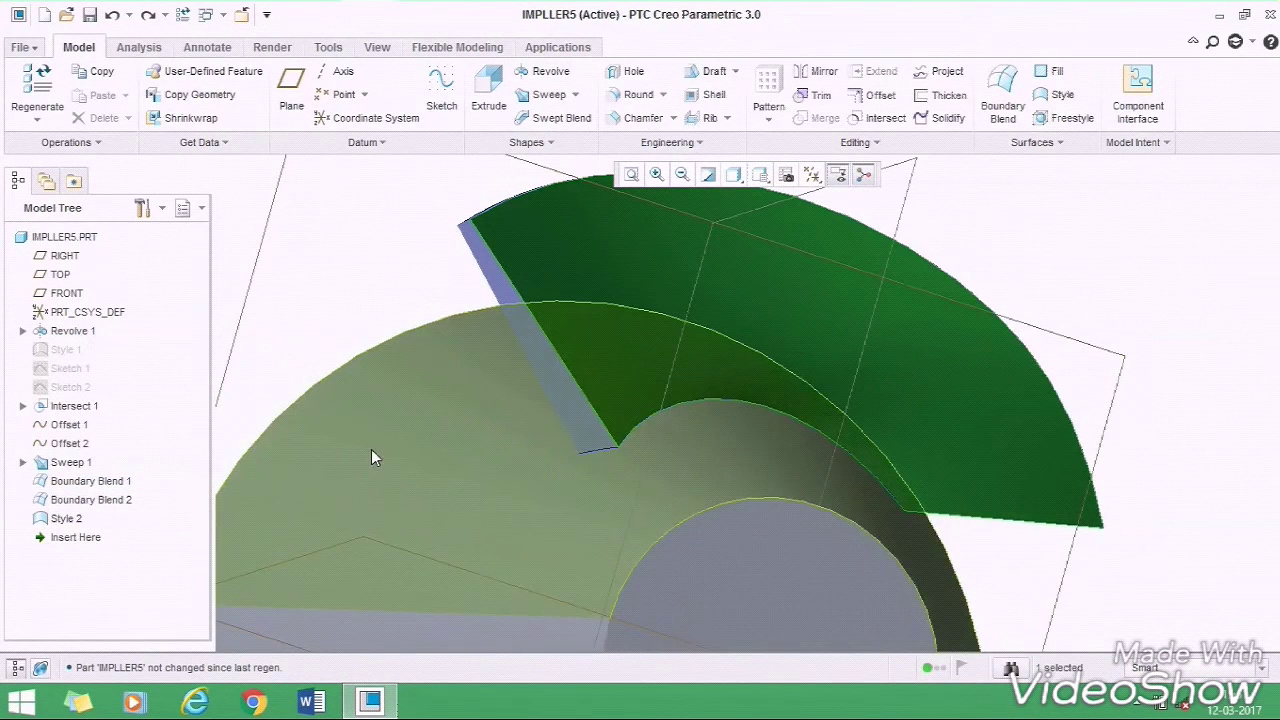
ctrl+click(537, 352)
middle_drag(539, 351, 689, 320)
ctrl+click(767, 316)
scroll(717, 327, down, 3)
ctrl+click(694, 328)
middle_drag(349, 263, 679, 301)
ctrl+click(825, 260)
middle_drag(666, 249, 735, 192)
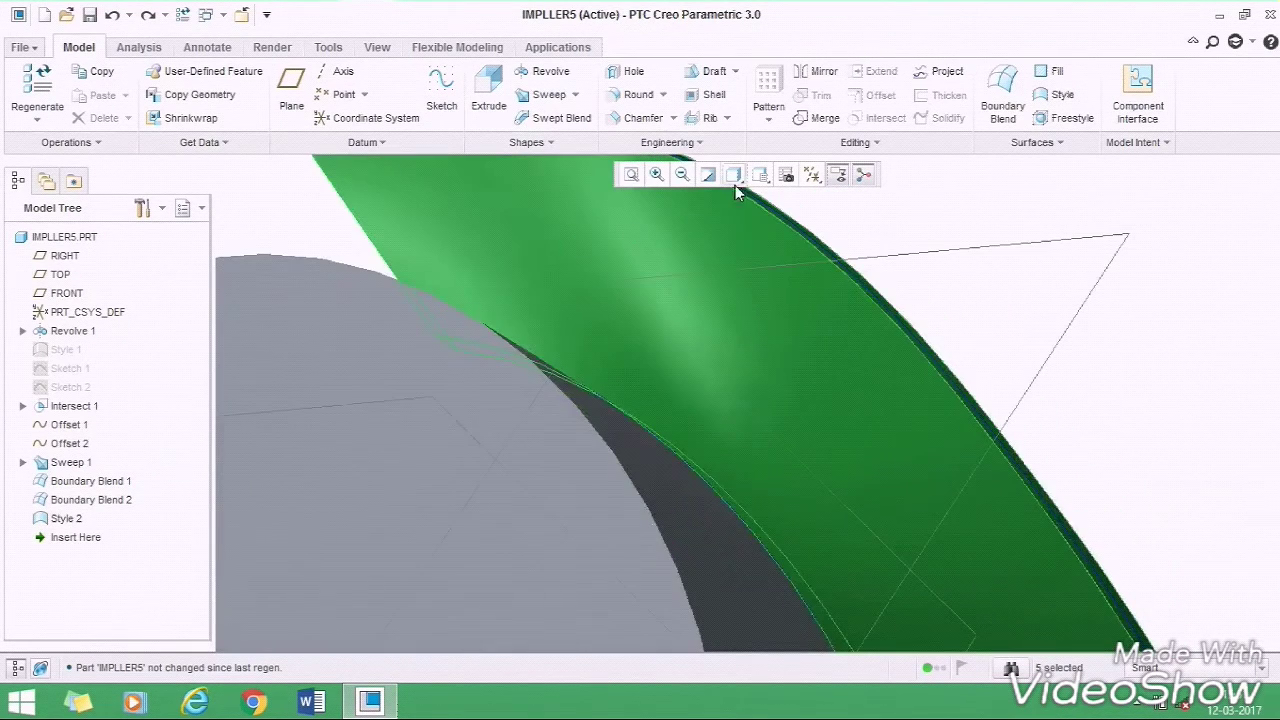
click(805, 124)
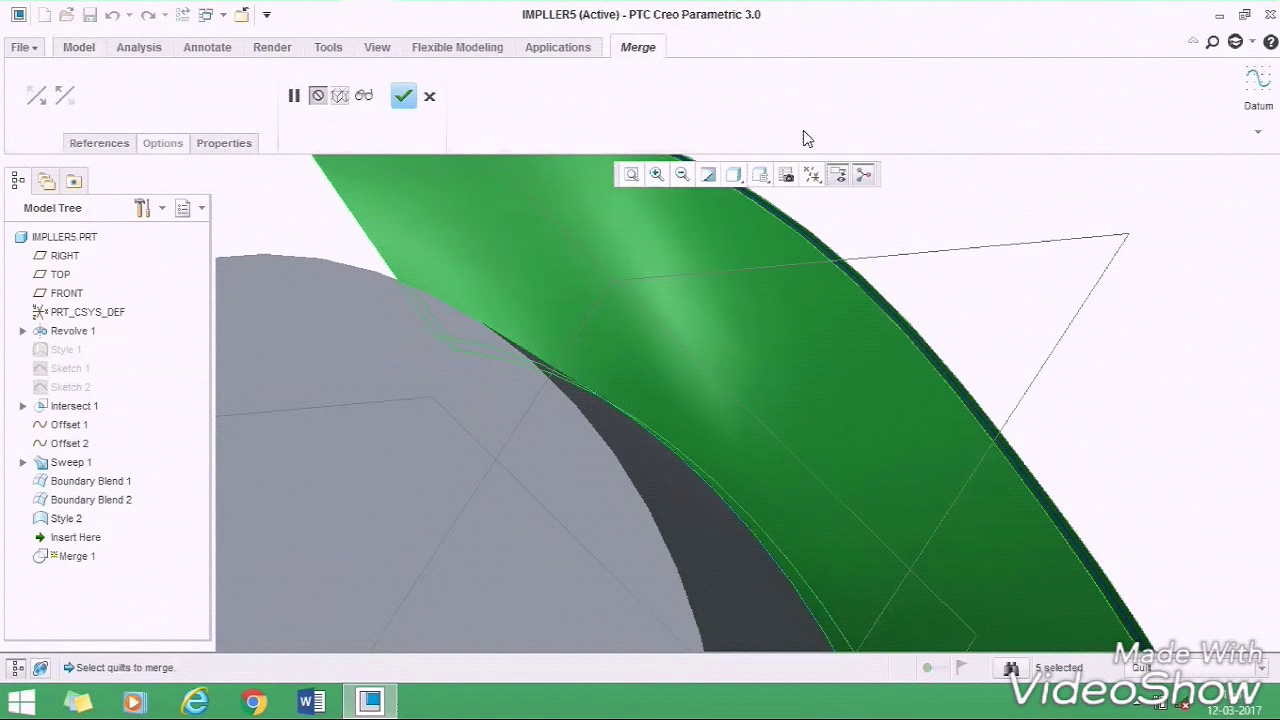
key(ctrl+d)
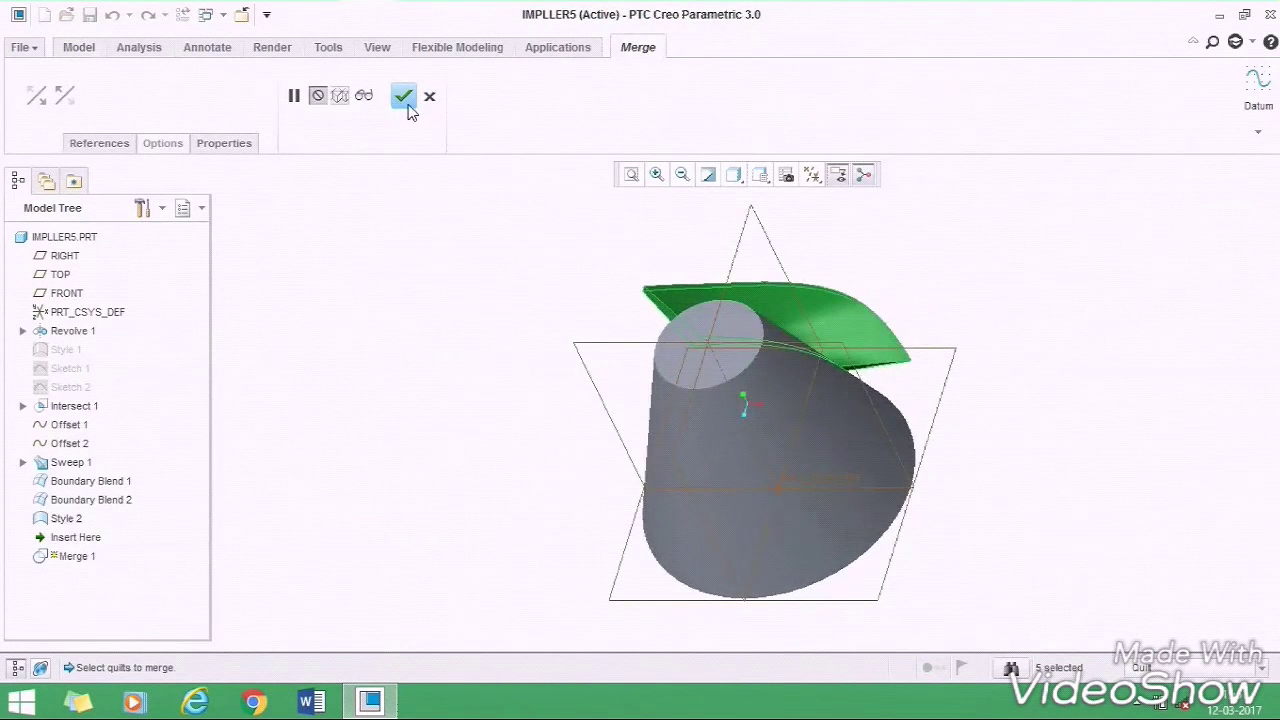
click(403, 97)
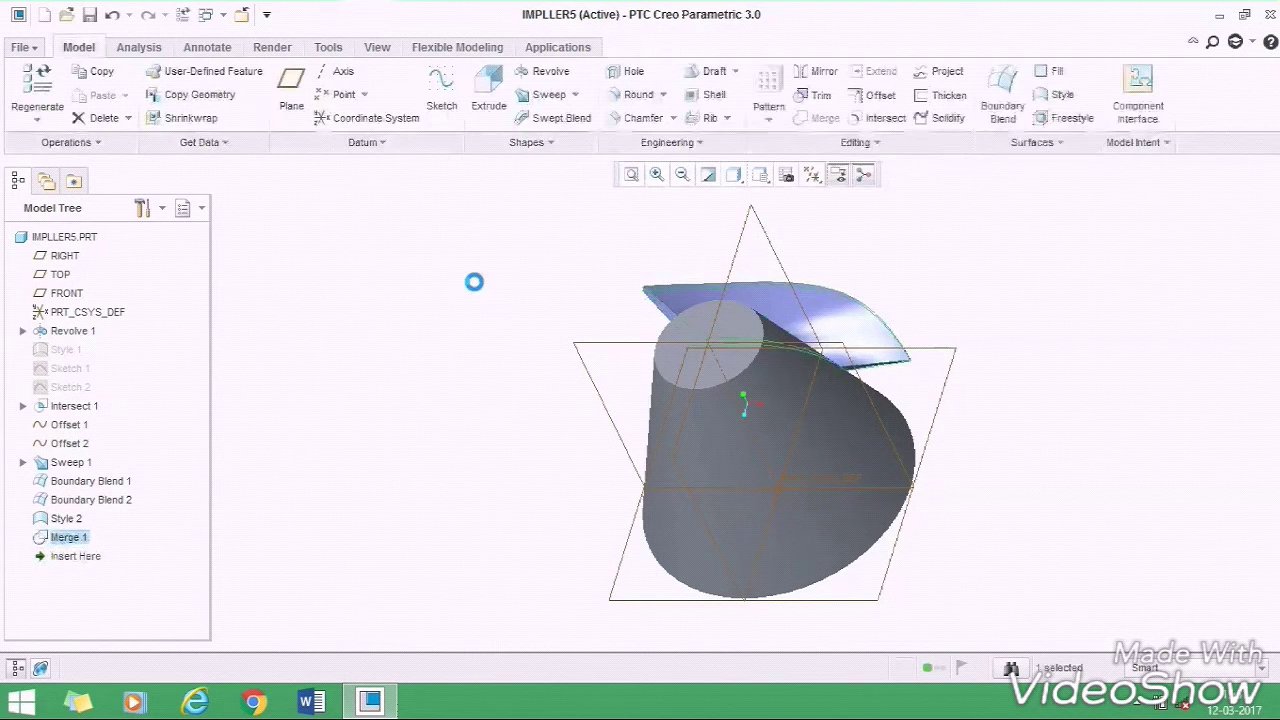
- Begin an Extend feature on the merged blade quilt's long hub edge, on the side facing the hub's small end
middle_drag(474, 290, 434, 317)
click(434, 317)
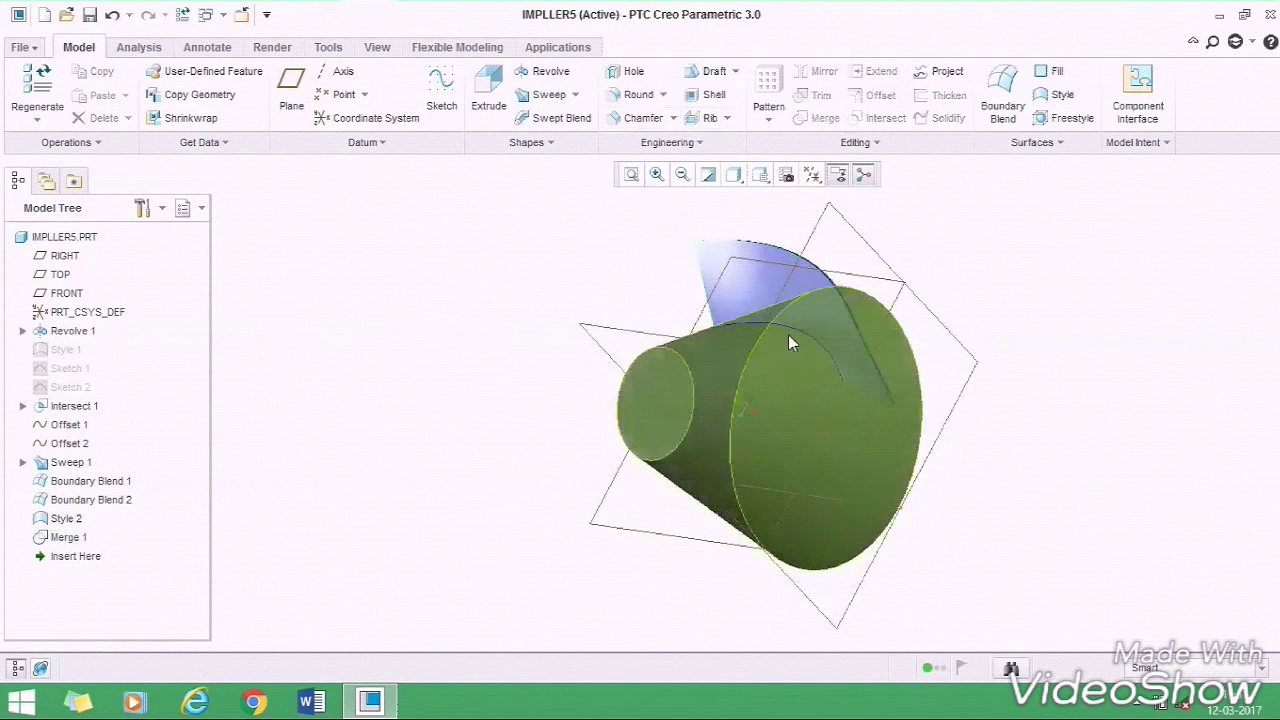
scroll(811, 355, up, 3)
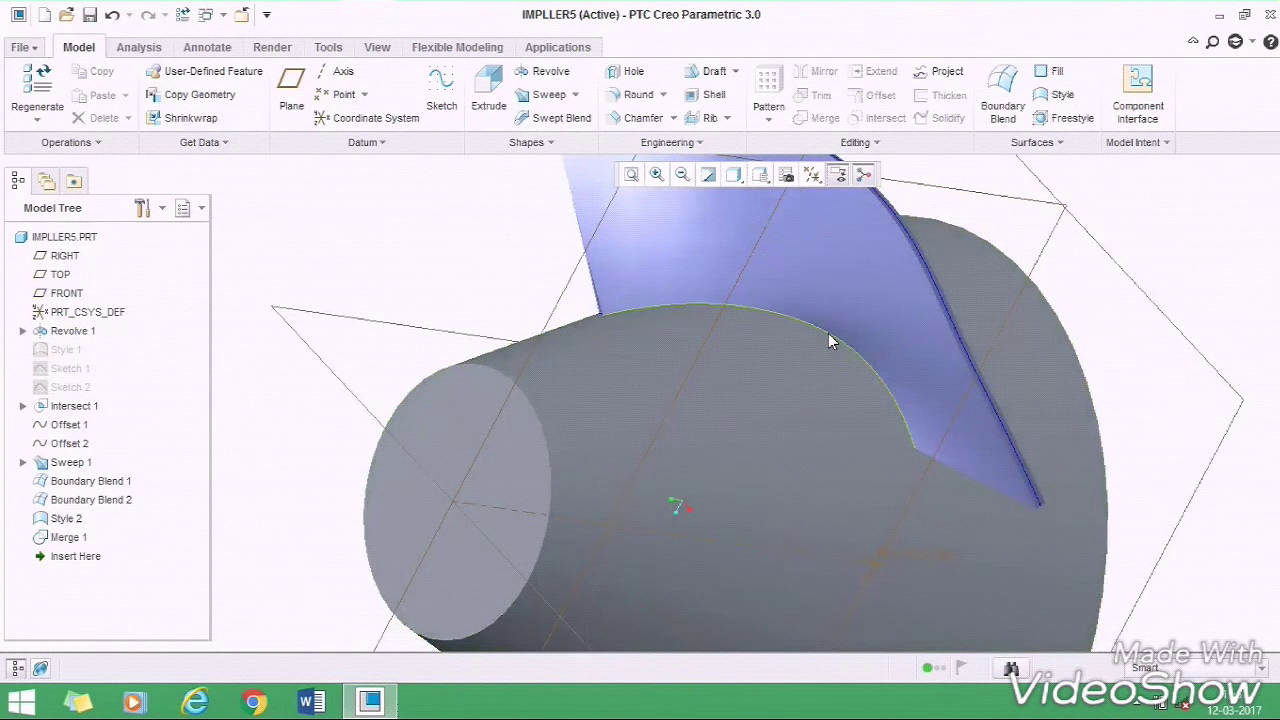
click(833, 341)
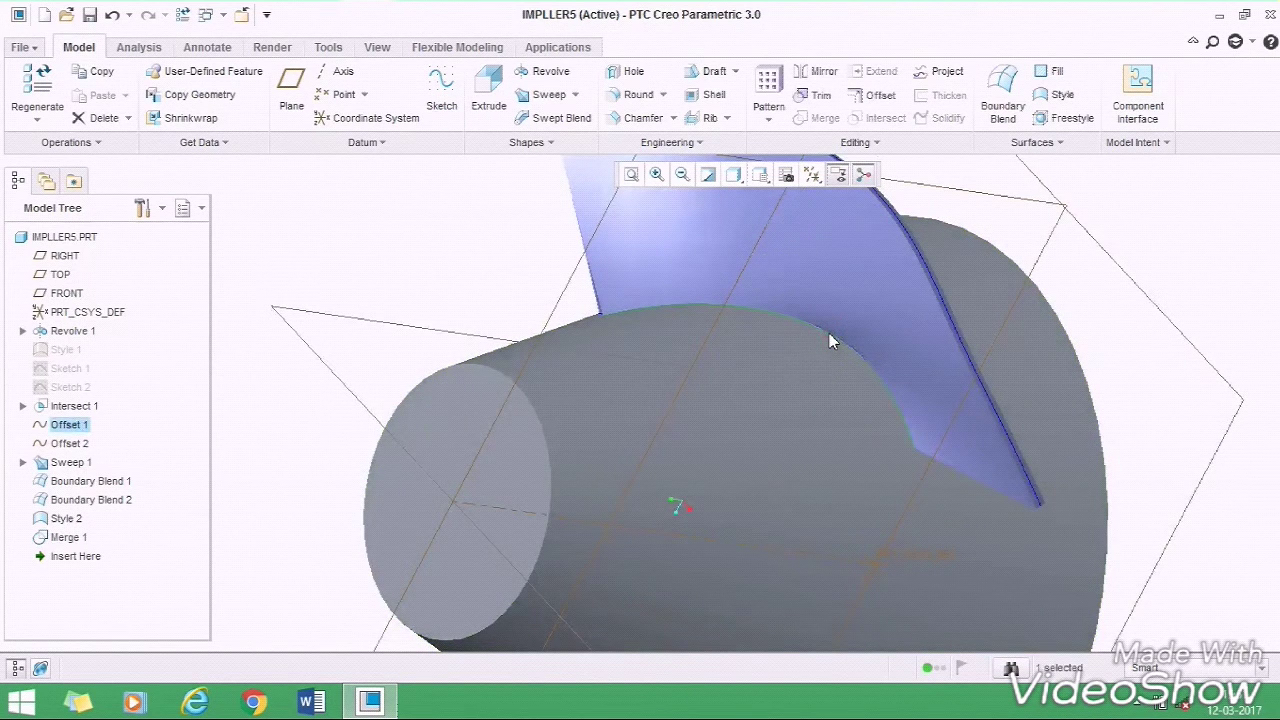
click(833, 340)
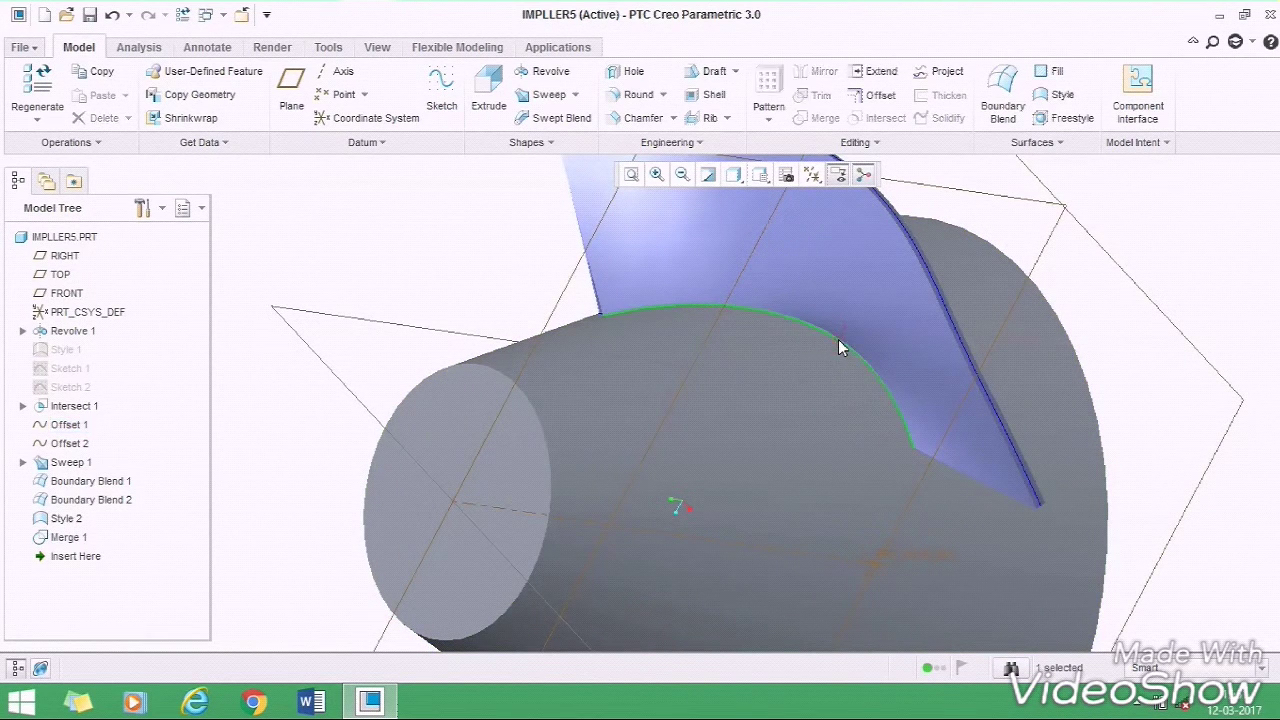
click(885, 74)
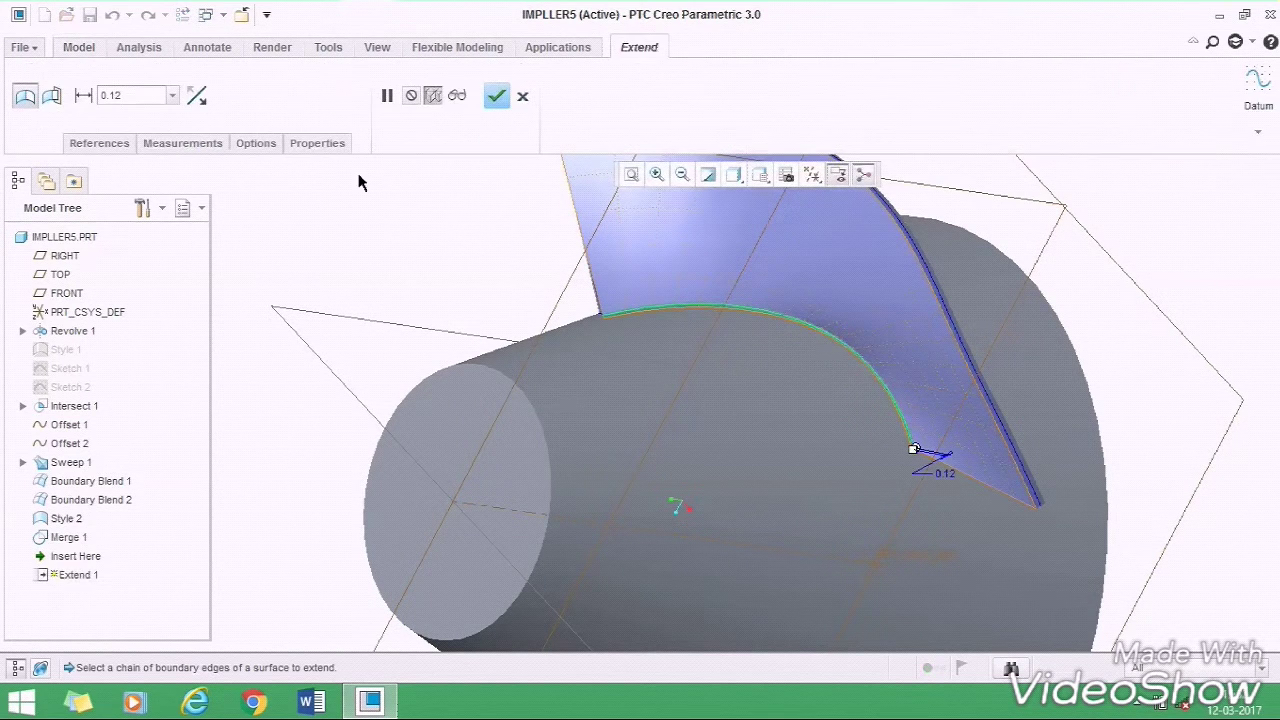
- Add the blade's other three base edges to the Extend chain, closing the loop around the blade's base at the hub
click(105, 145)
click(238, 212)
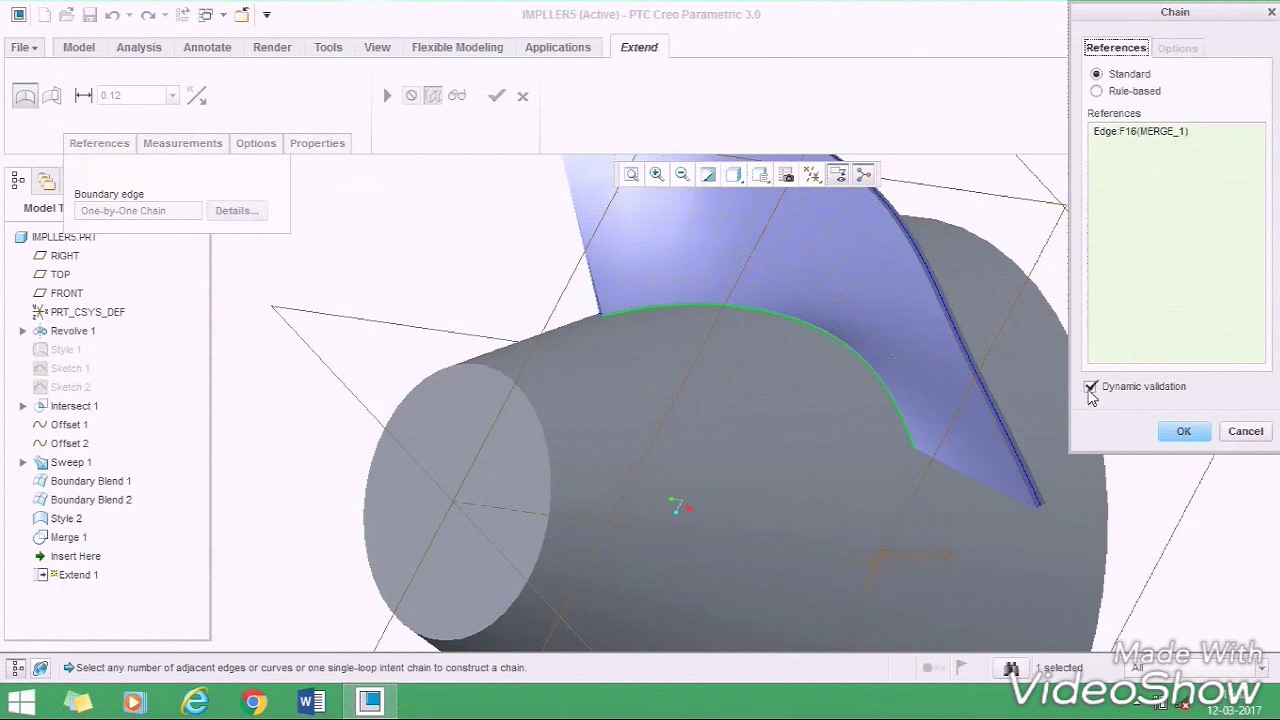
click(1091, 387)
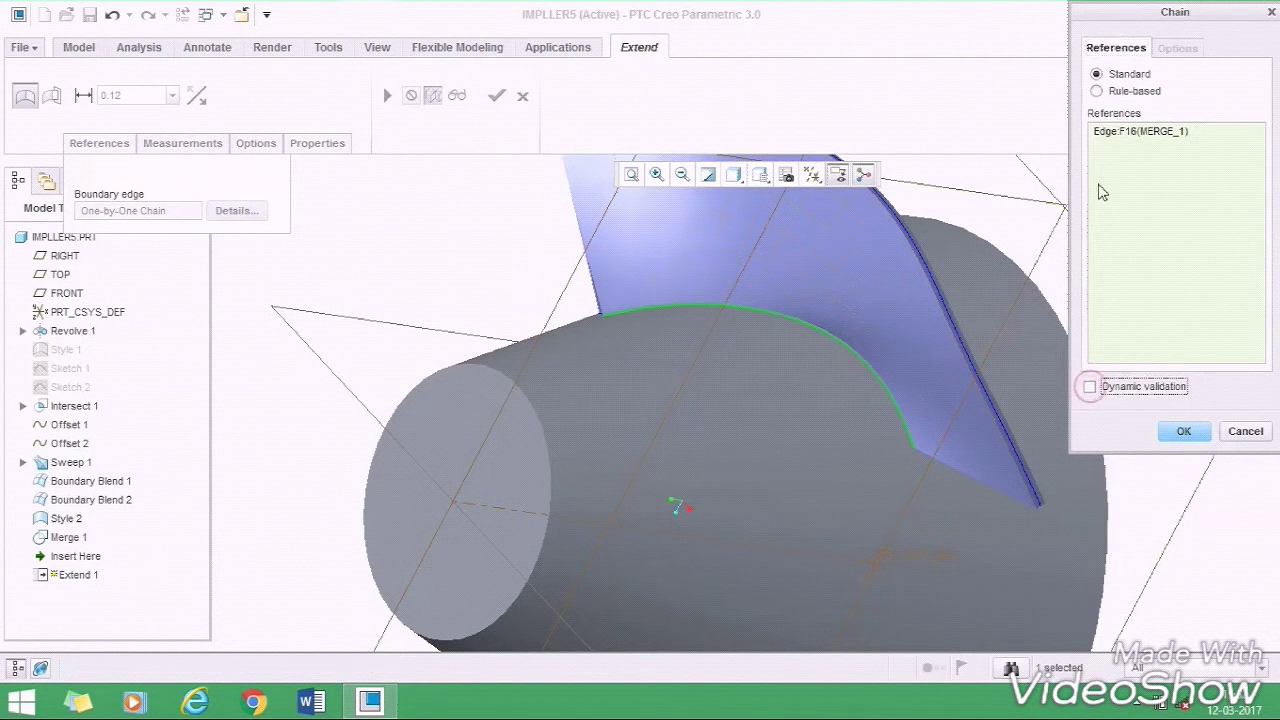
middle_drag(523, 297, 620, 331)
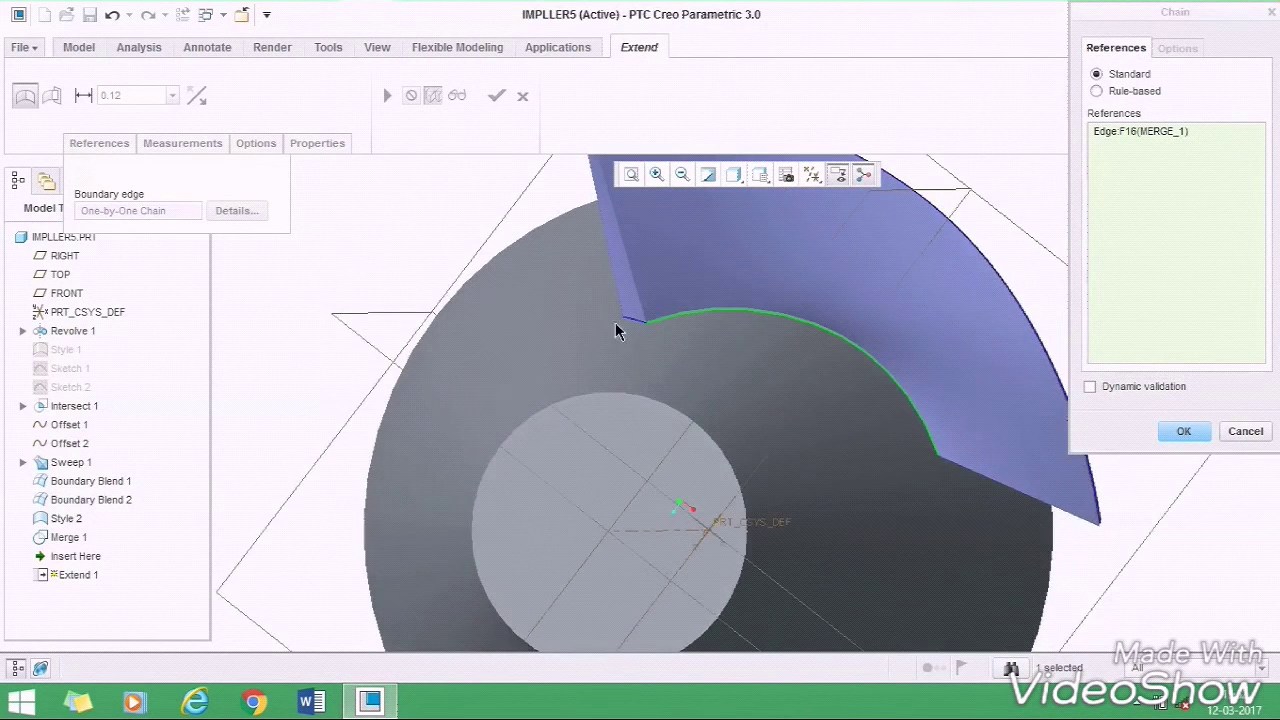
ctrl+click(689, 323)
click(1090, 387)
middle_drag(997, 406, 957, 380)
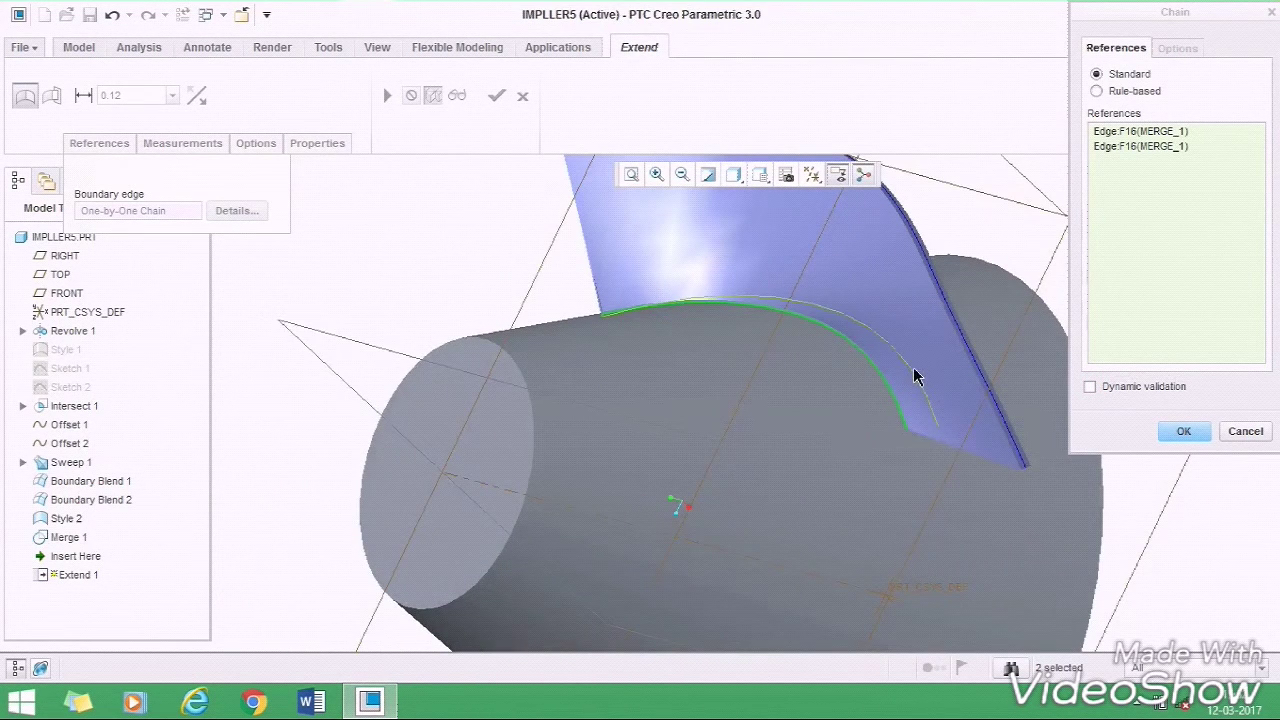
ctrl+click(914, 376)
middle_drag(917, 371, 940, 350)
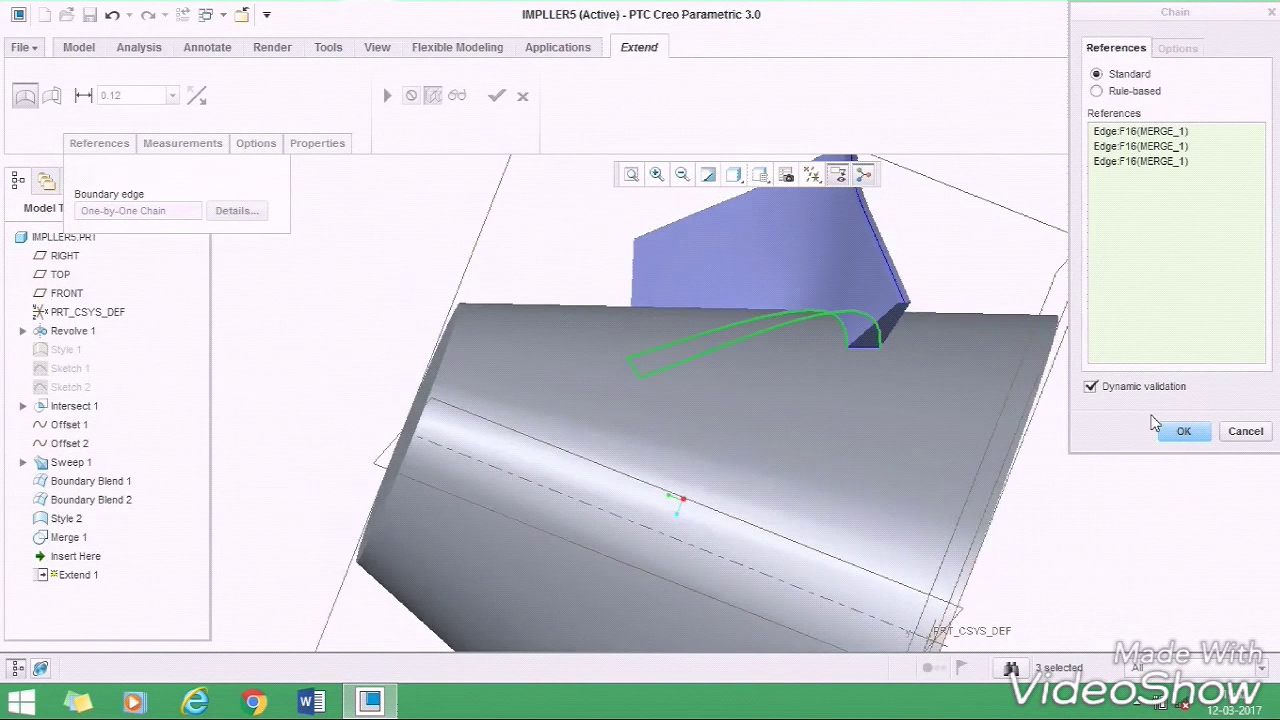
ctrl+click(867, 352)
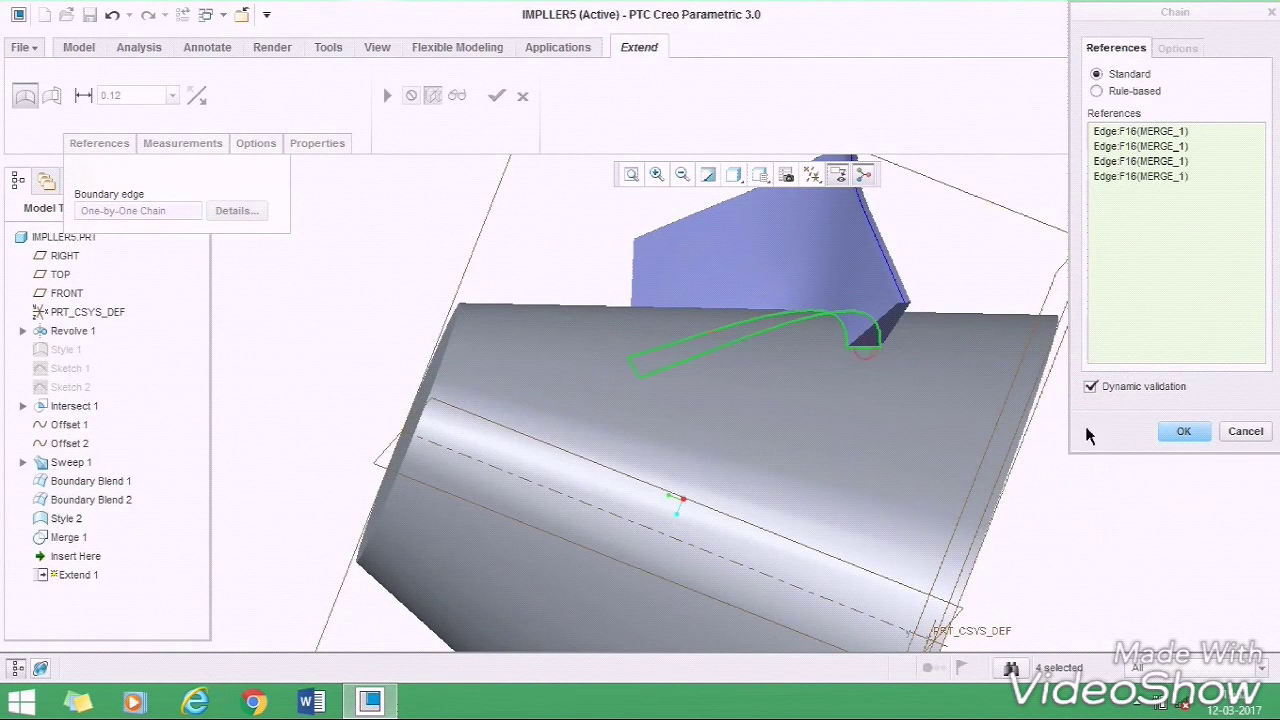
click(1180, 431)
- Set the extension distance of the blade's base edges to 0.50 and complete the Extend feature
middle_drag(543, 297, 383, 224)
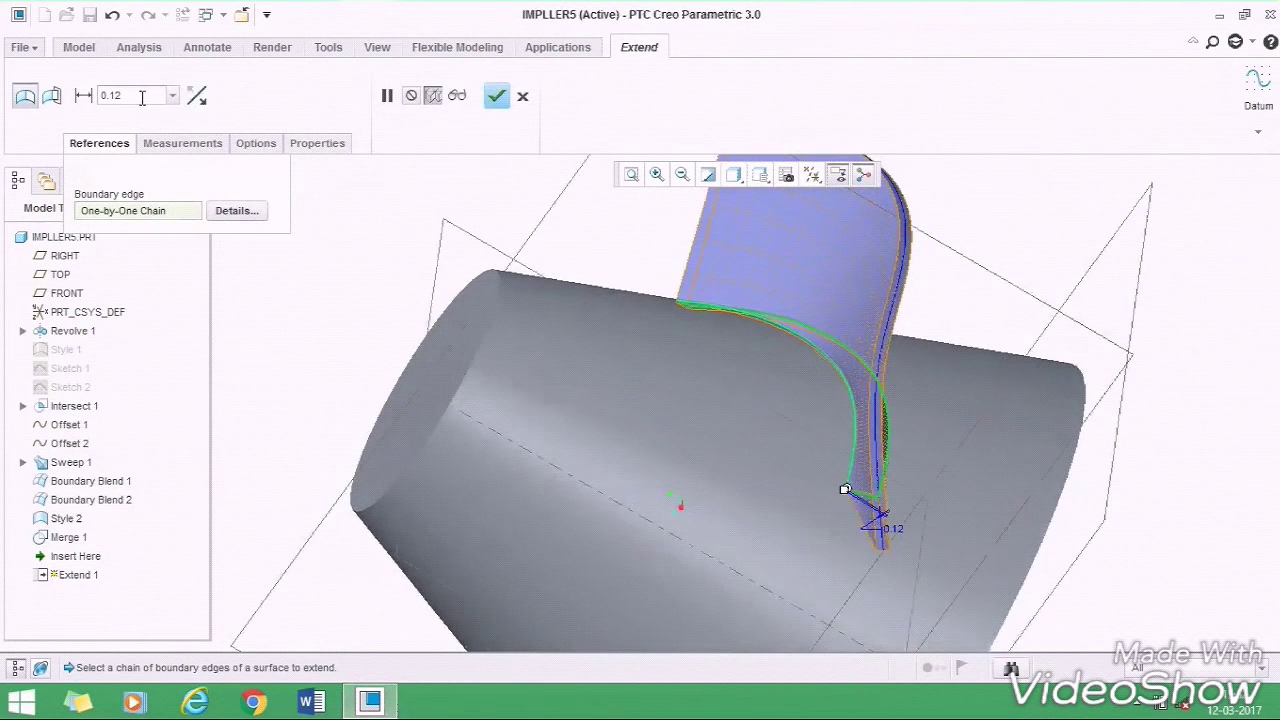
text(0)
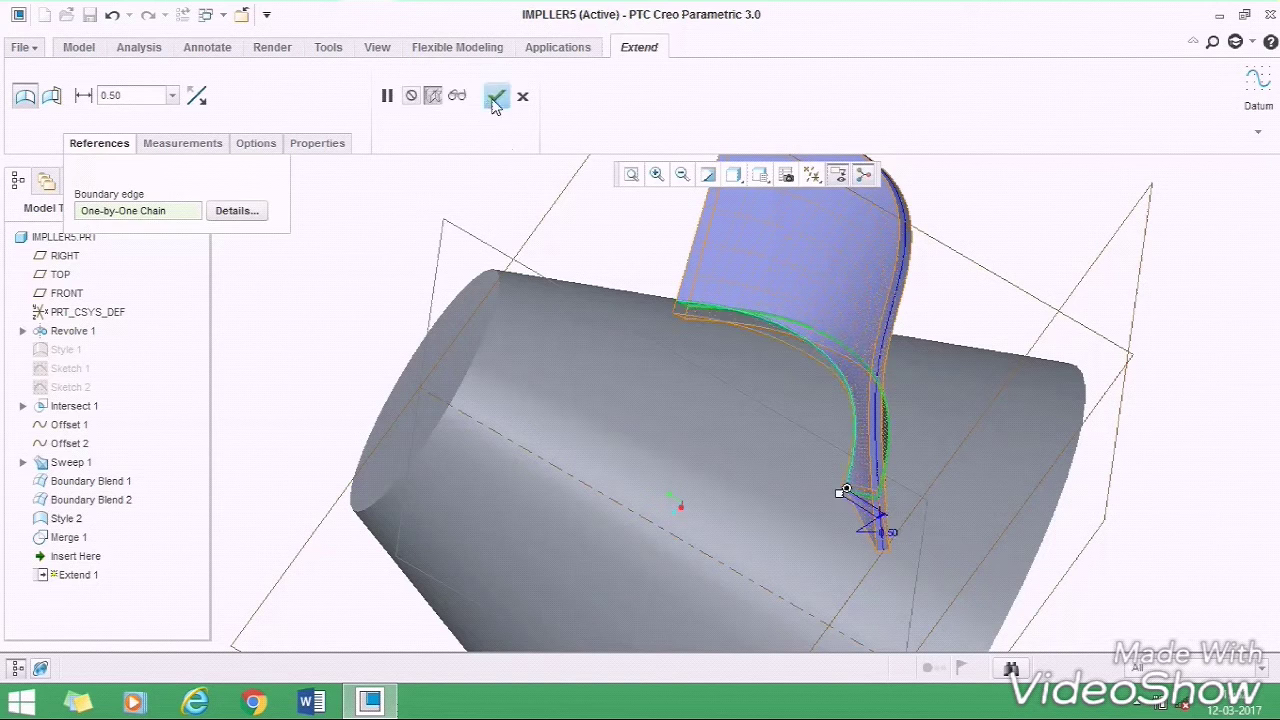
click(494, 99)
mouse_move(421, 303)
middle_down()
mouse_move(466, 291)
mouse_move(389, 274)
mouse_move(432, 293)
middle_up()
click(357, 227)
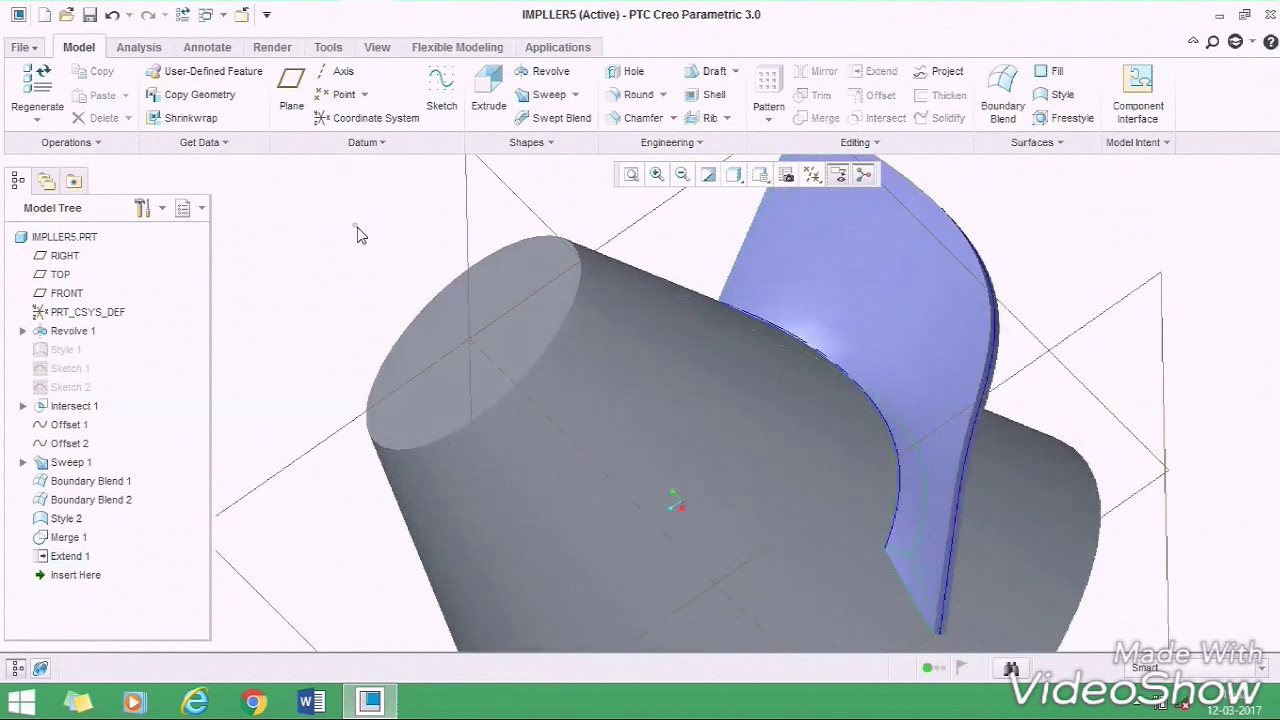
- Create a full round between the blade's two side surfaces, replacing the end surface nearest the hub's large end
key(ctrl+d)
key(ctrl+g)
middle_drag(917, 326, 883, 271)
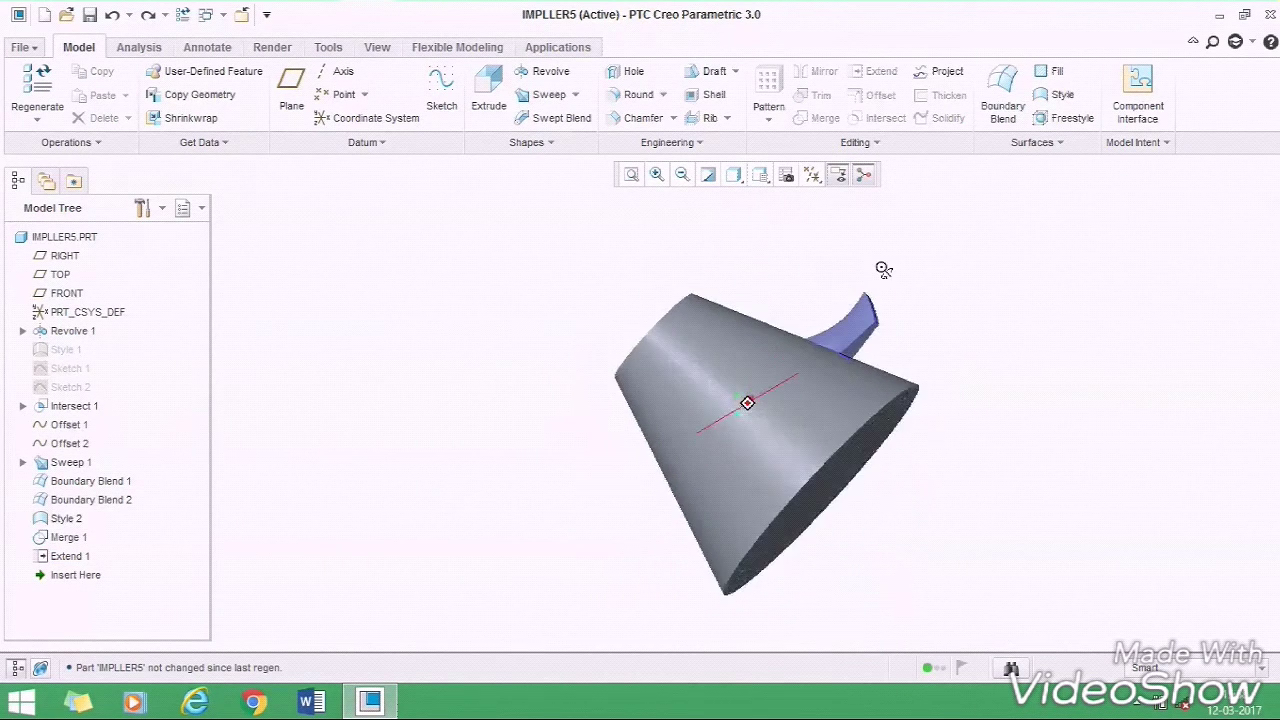
scroll(814, 337, down, 5)
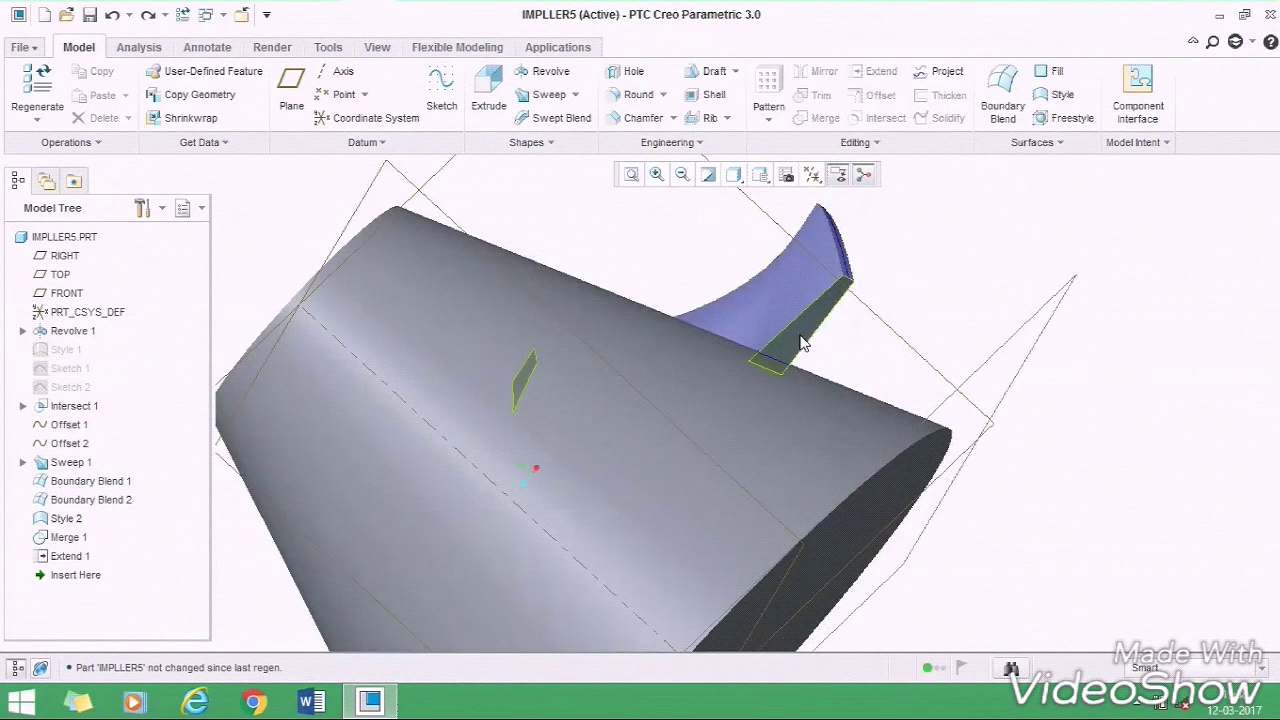
click(635, 97)
middle_drag(660, 218, 714, 263)
click(735, 258)
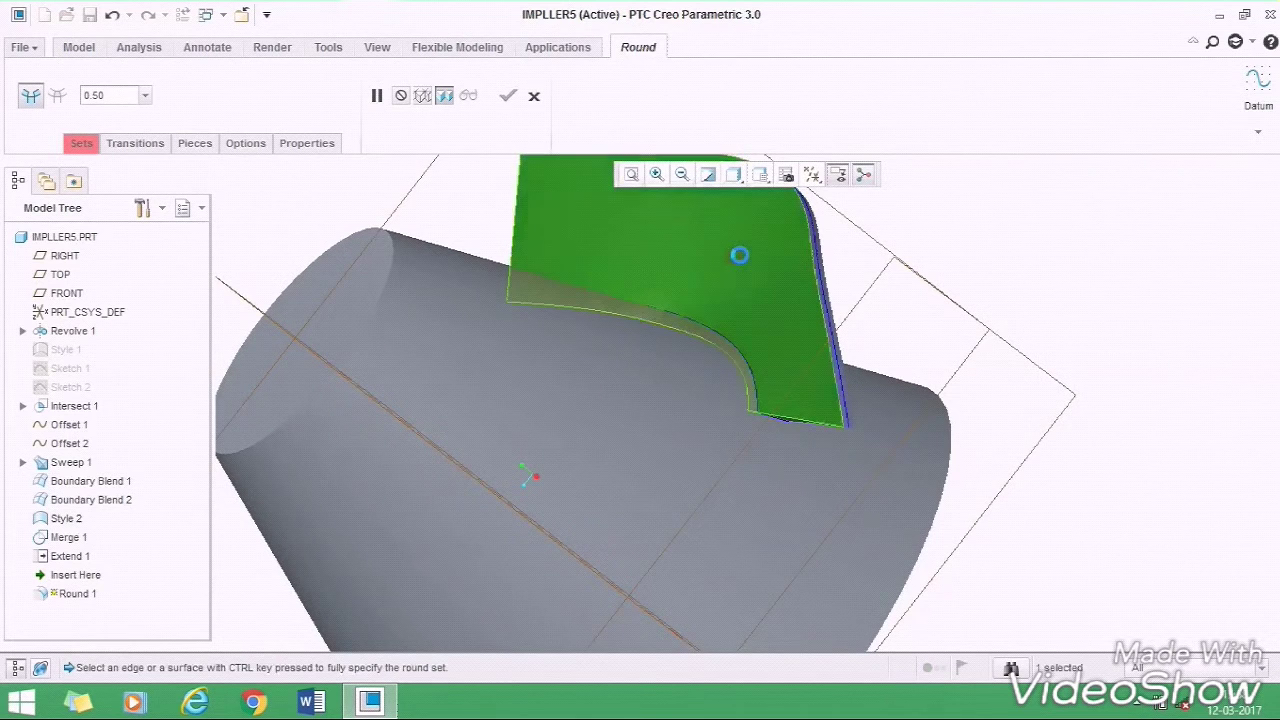
middle_drag(965, 250, 914, 246)
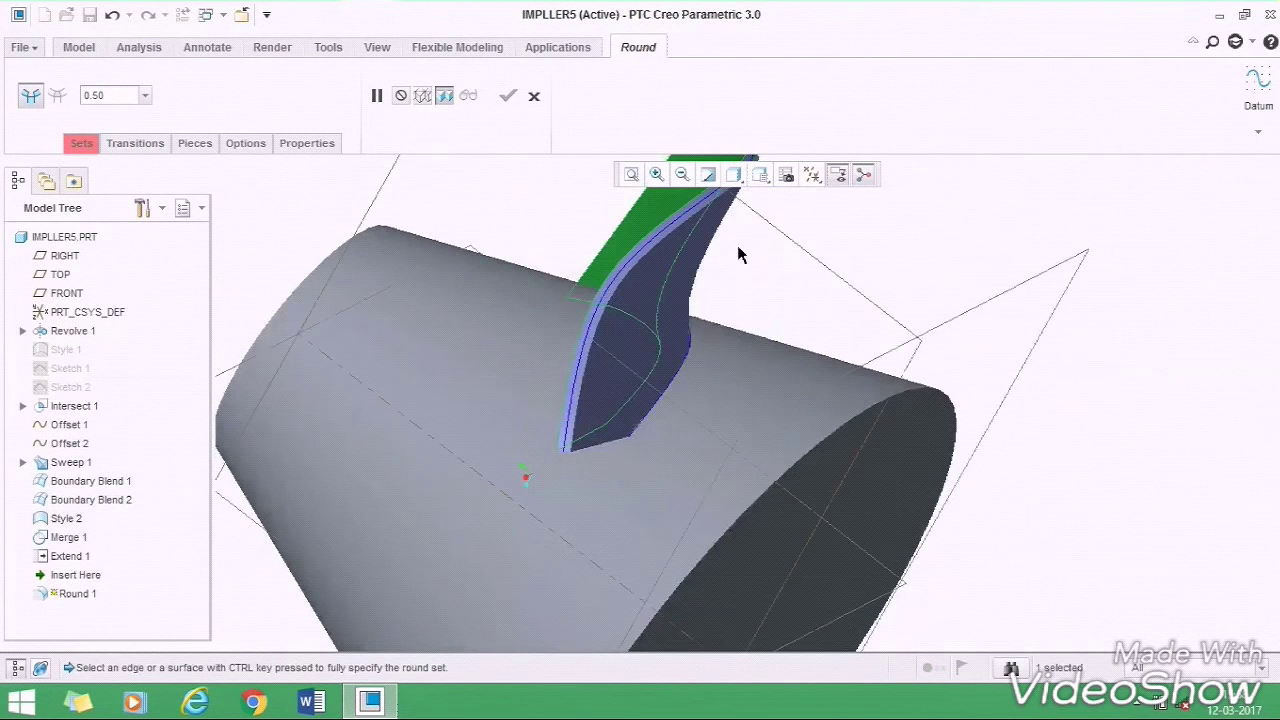
ctrl+click(688, 263)
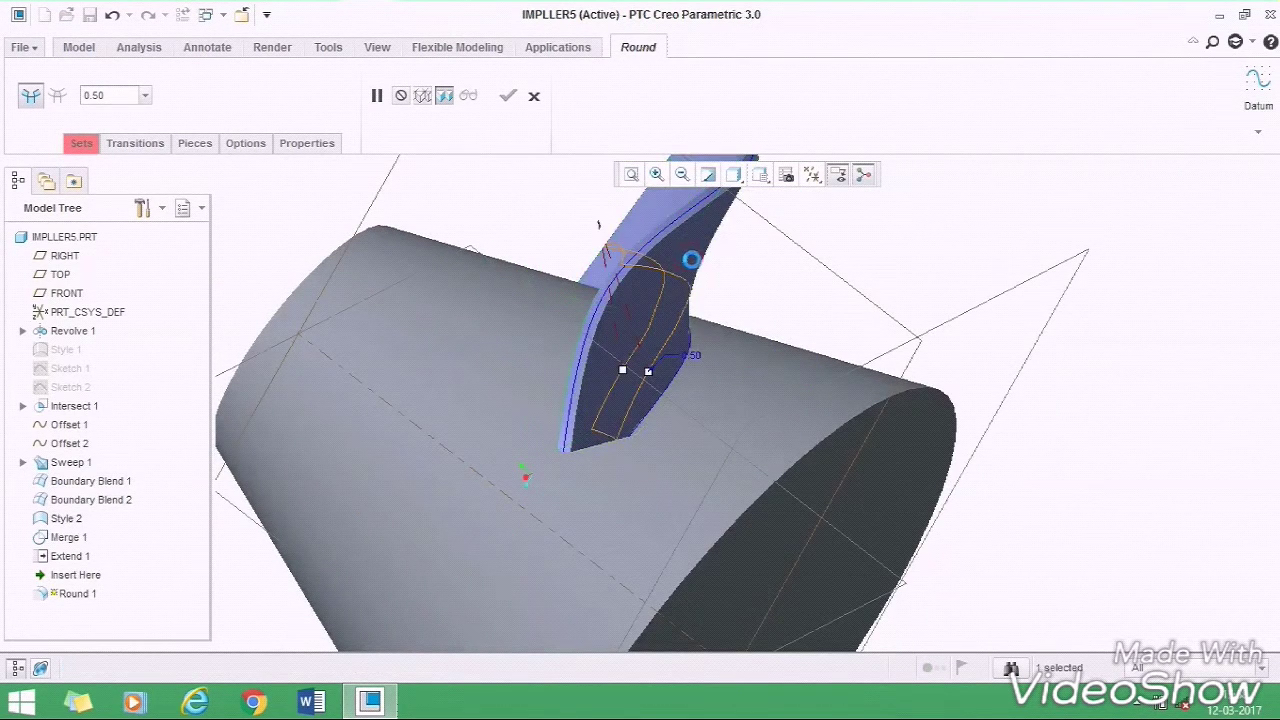
right_click(915, 266)
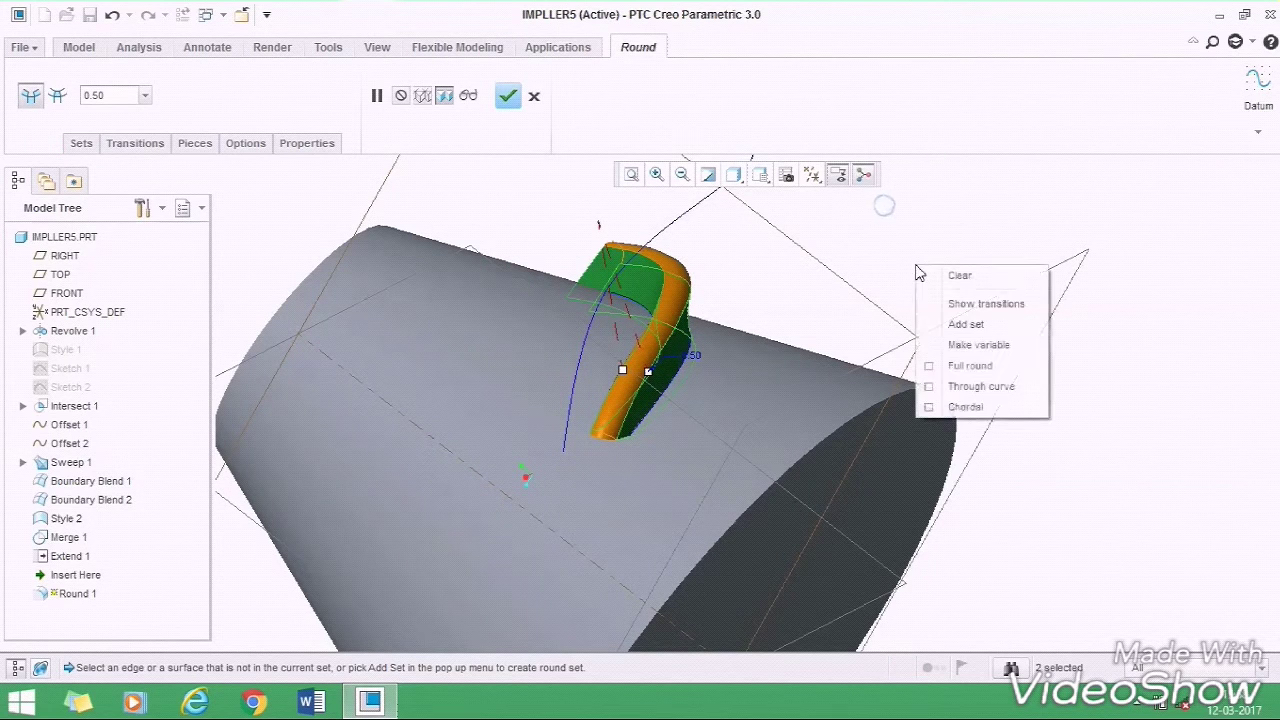
click(971, 368)
middle_drag(822, 351, 815, 293)
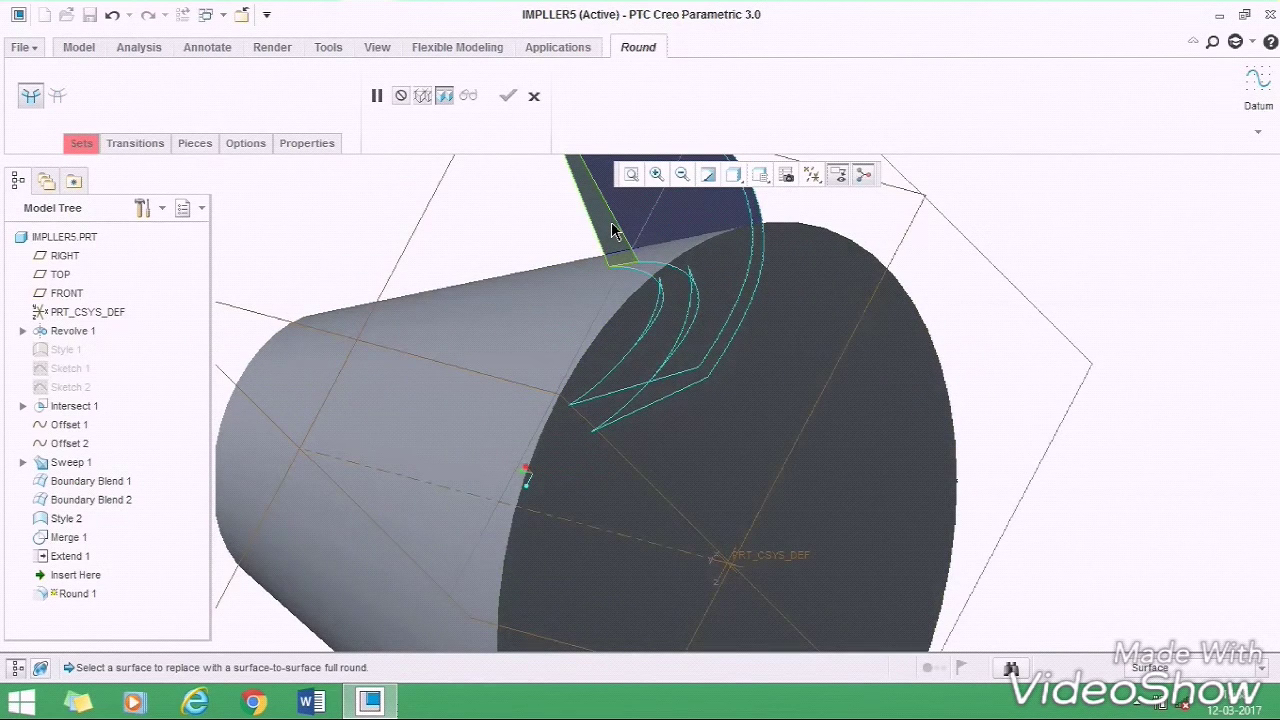
click(611, 225)
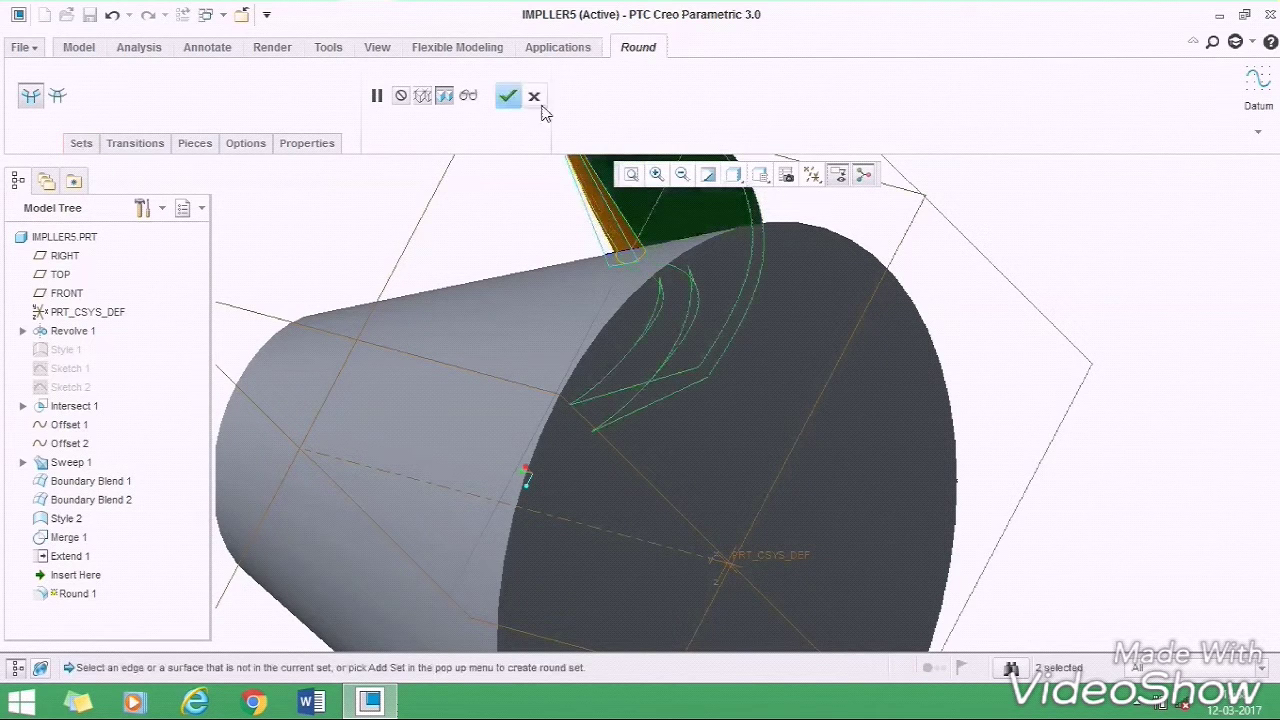
click(508, 99)
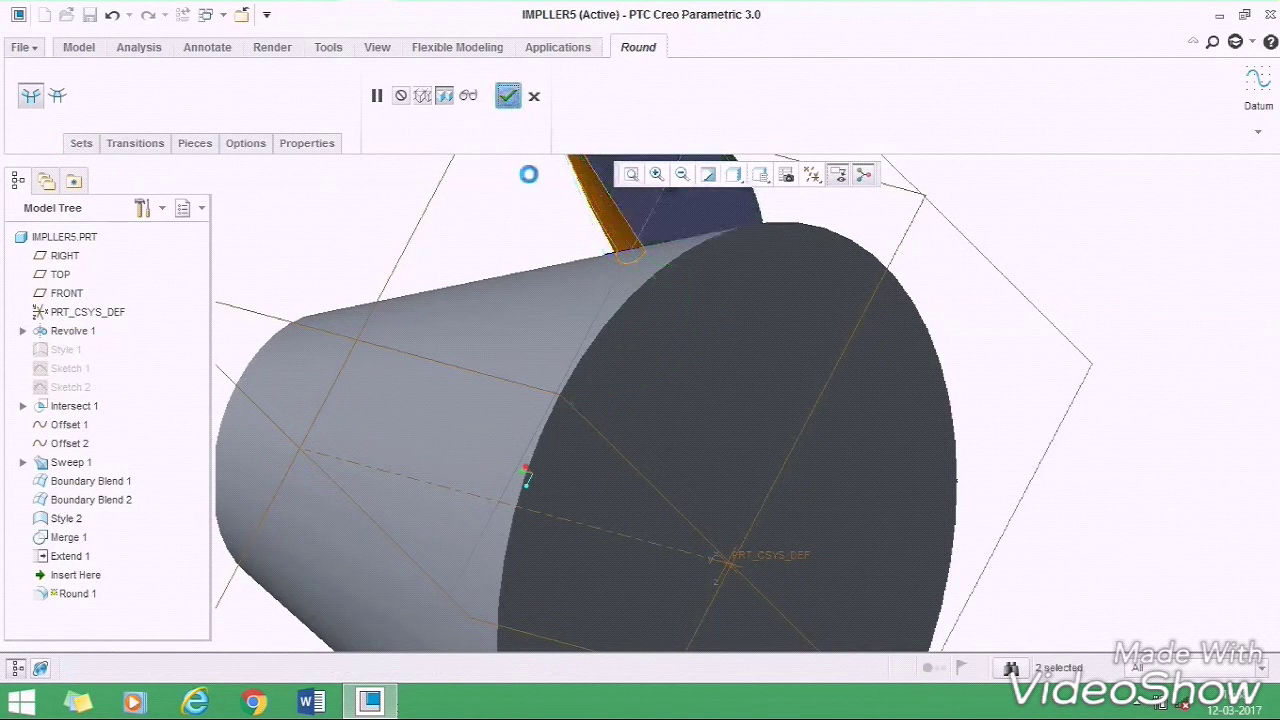
click(543, 232)
- Create a second full round between the blade's side surfaces, replacing the end surface nearest the hub's small end
middle_drag(543, 232, 703, 265)
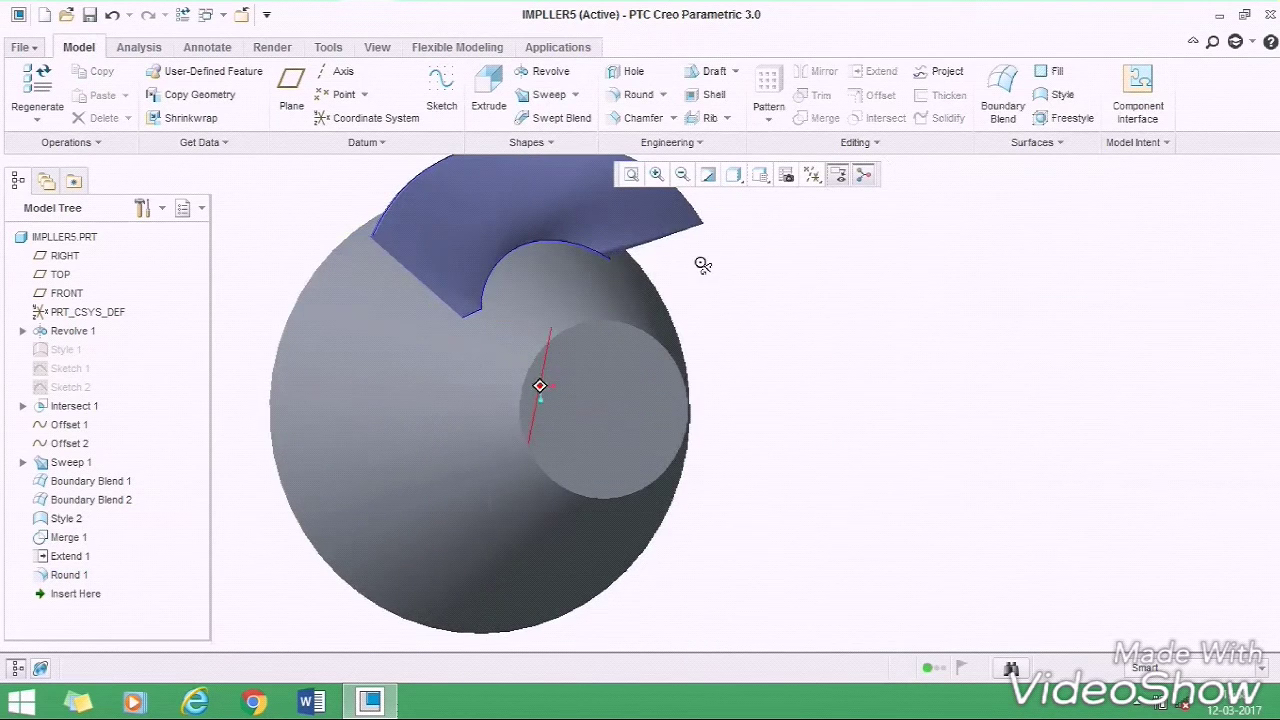
click(638, 94)
click(500, 200)
middle_drag(500, 200, 557, 223)
ctrl+click(557, 223)
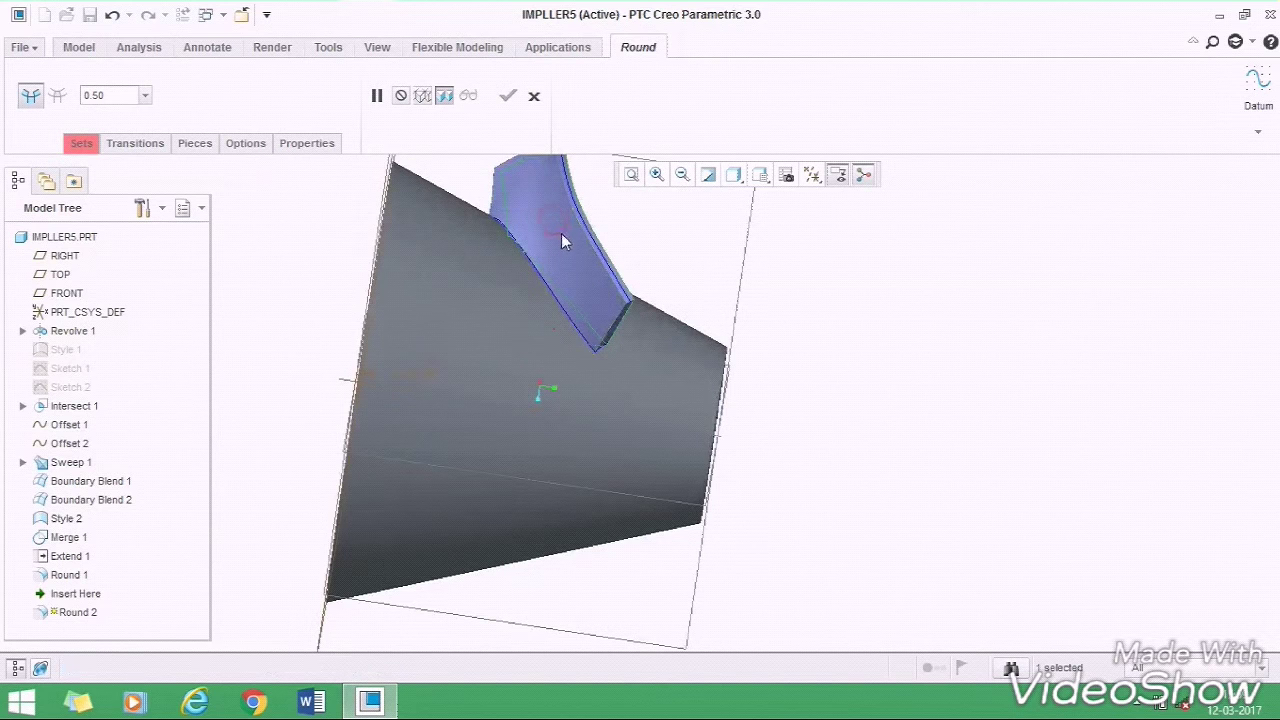
right_click(788, 232)
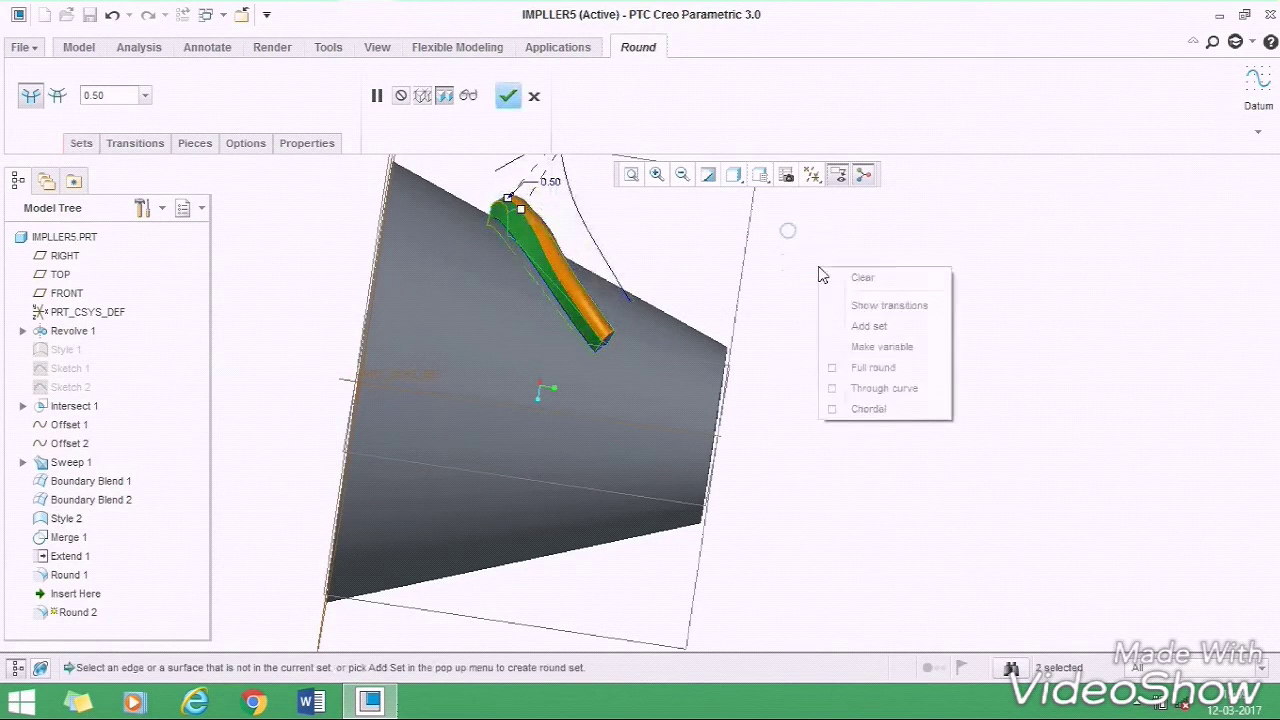
click(860, 369)
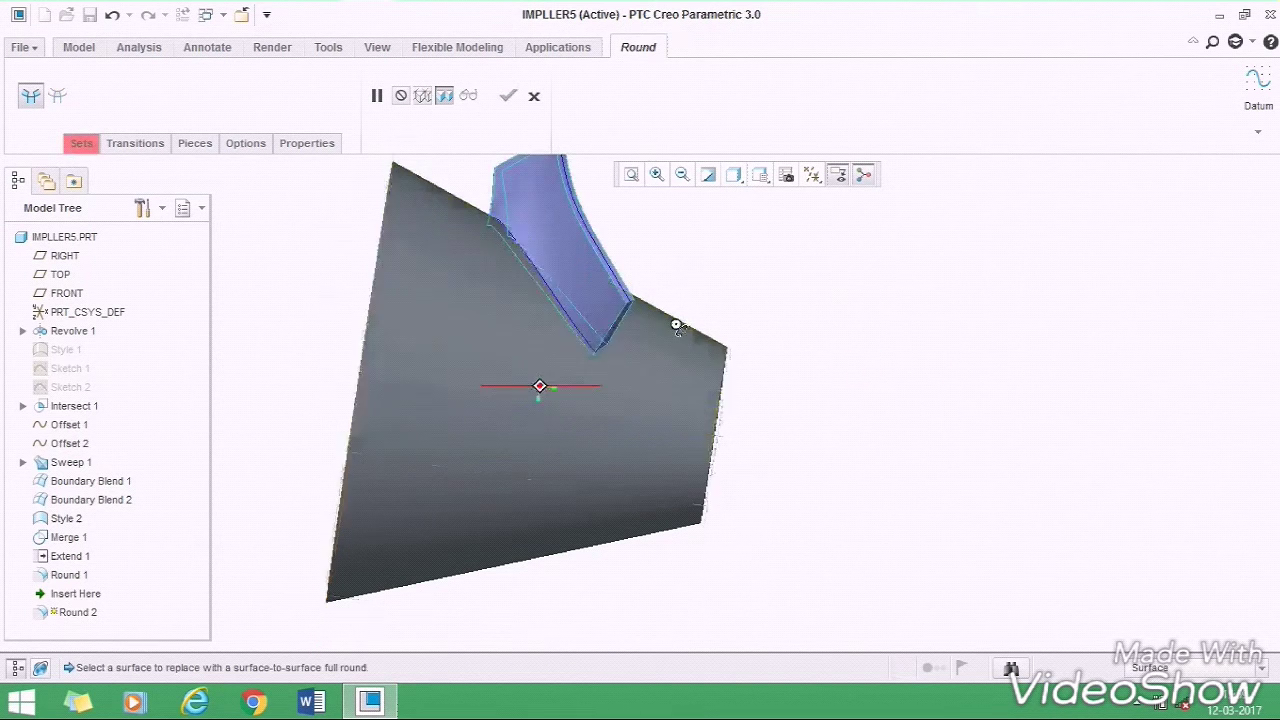
scroll(600, 255, down, 3)
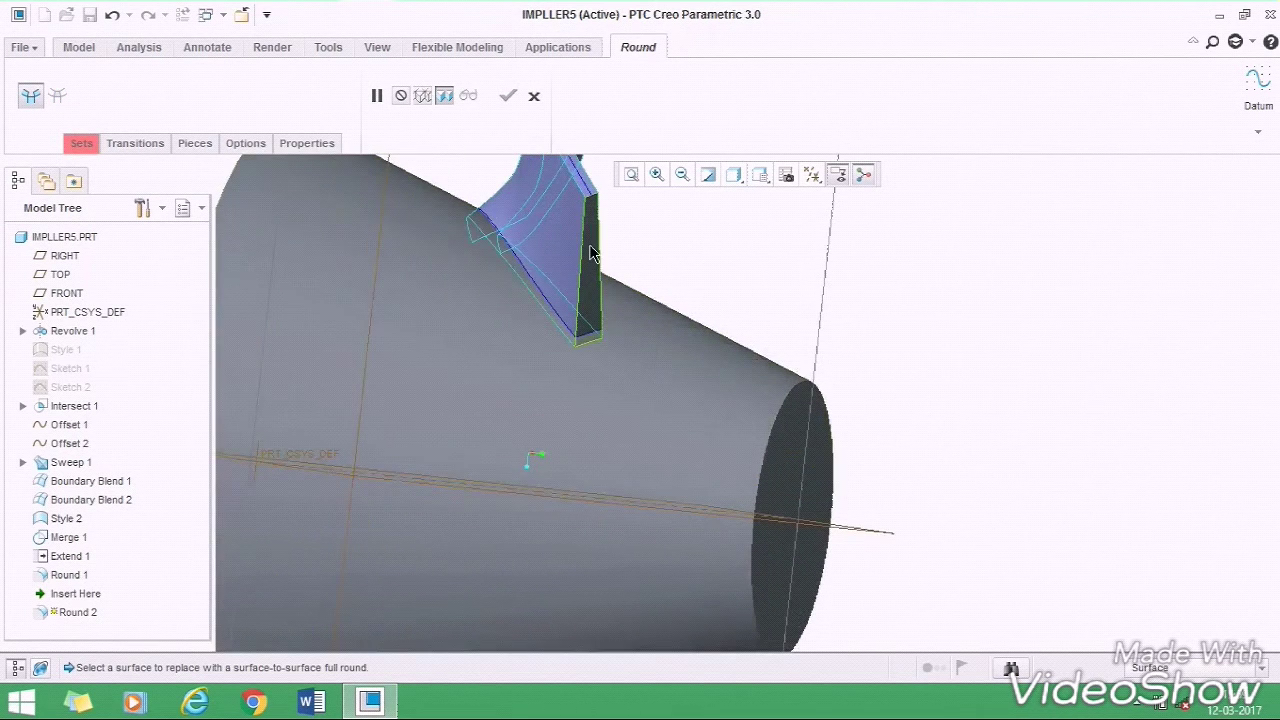
click(590, 248)
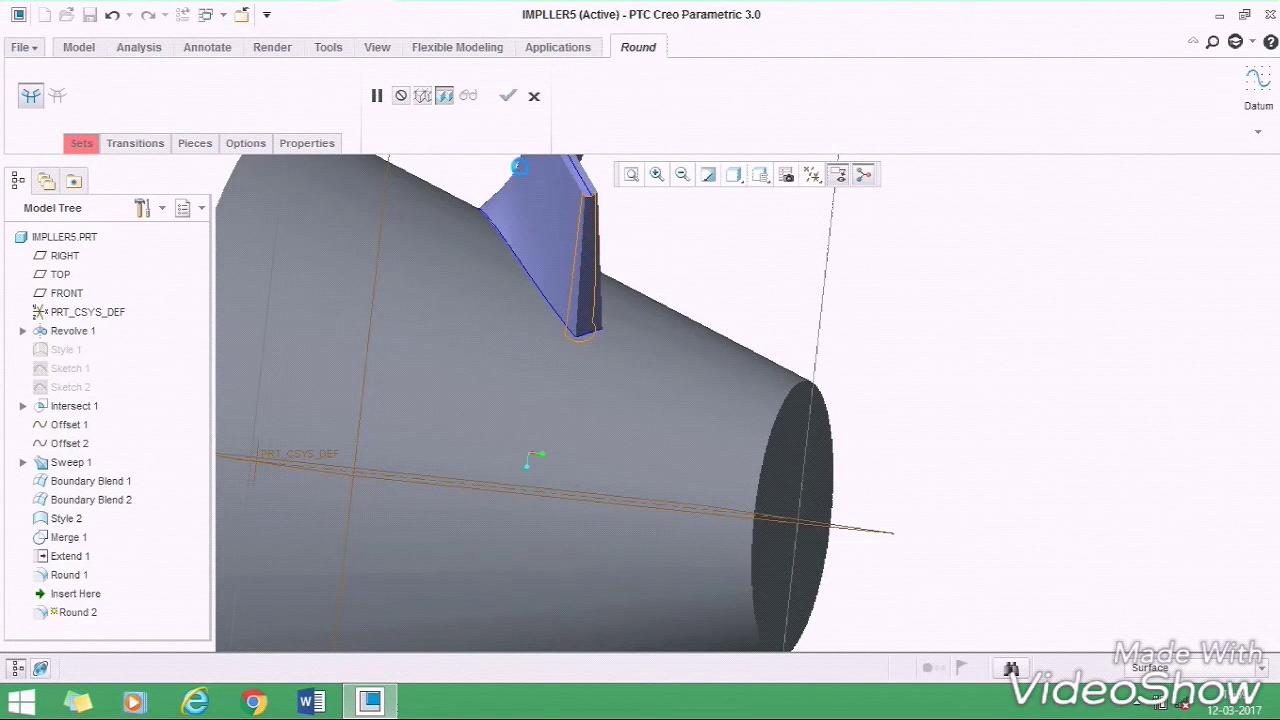
click(508, 96)
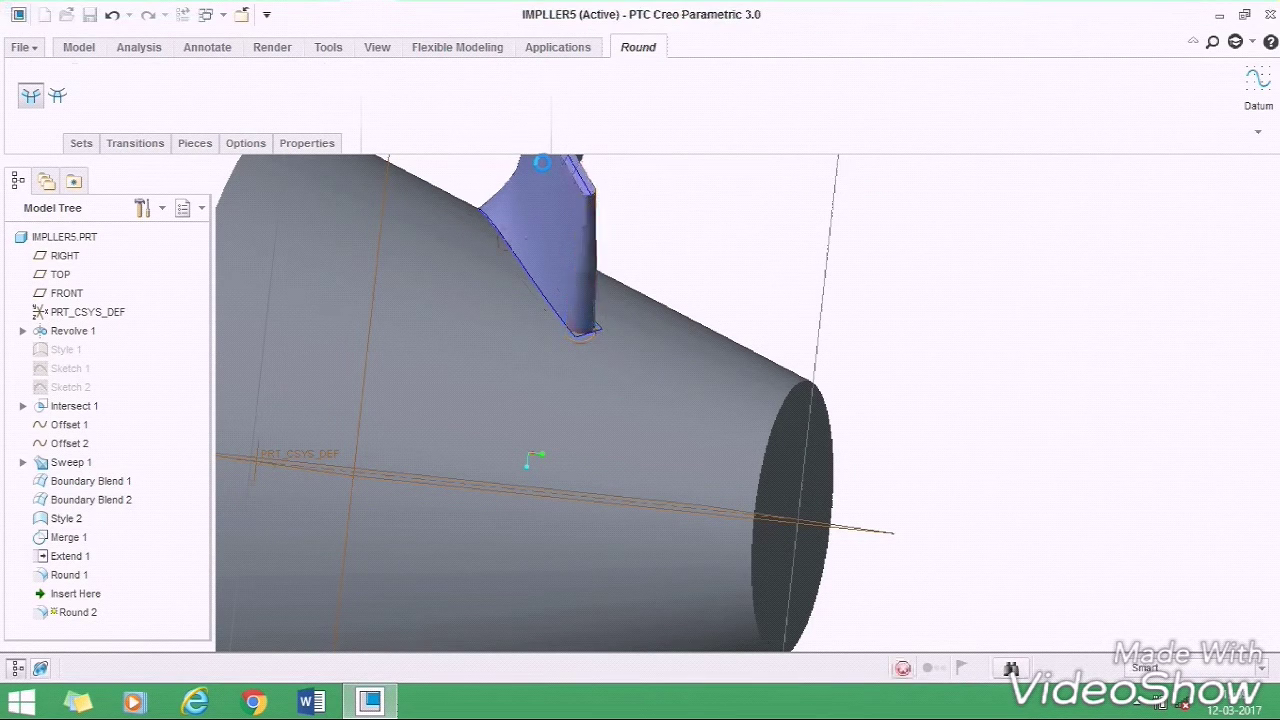
- Regenerate the part, then copy the whole rounded blade quilt in place as a new surface copy
middle_drag(712, 266, 728, 232)
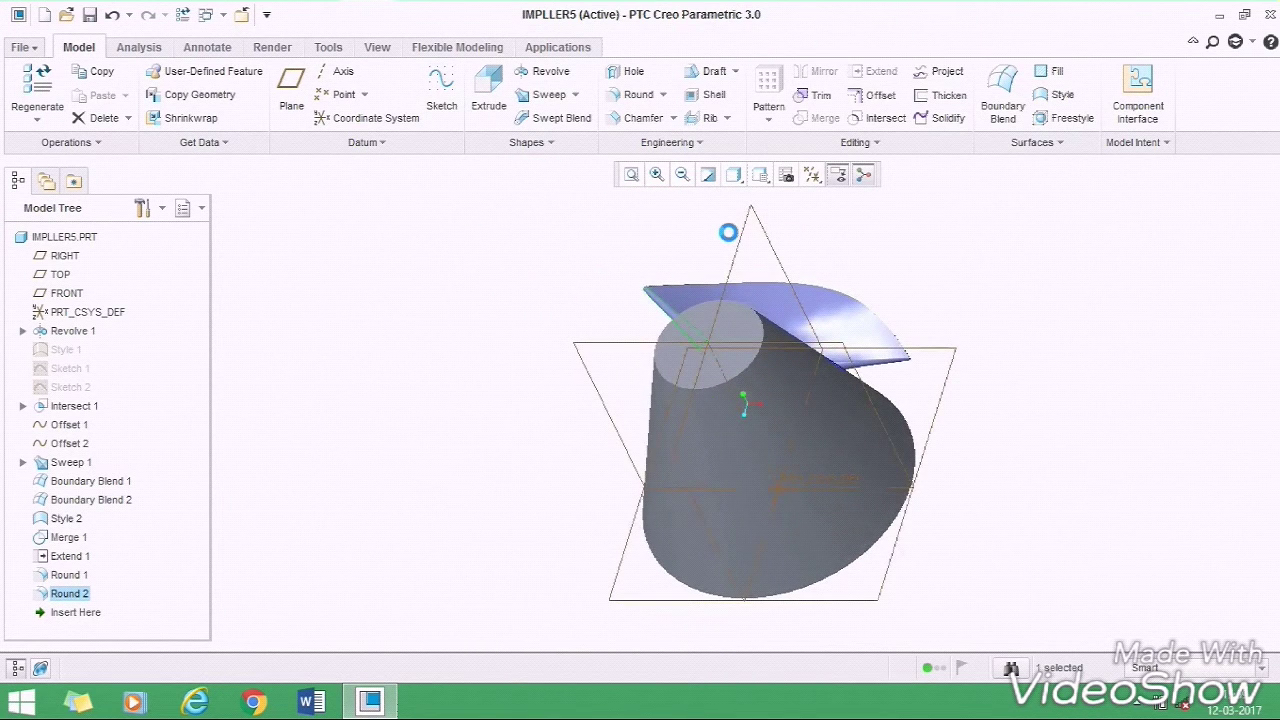
key(ctrl+g)
middle_drag(571, 280, 697, 295)
scroll(697, 295, up, 3)
click(673, 261)
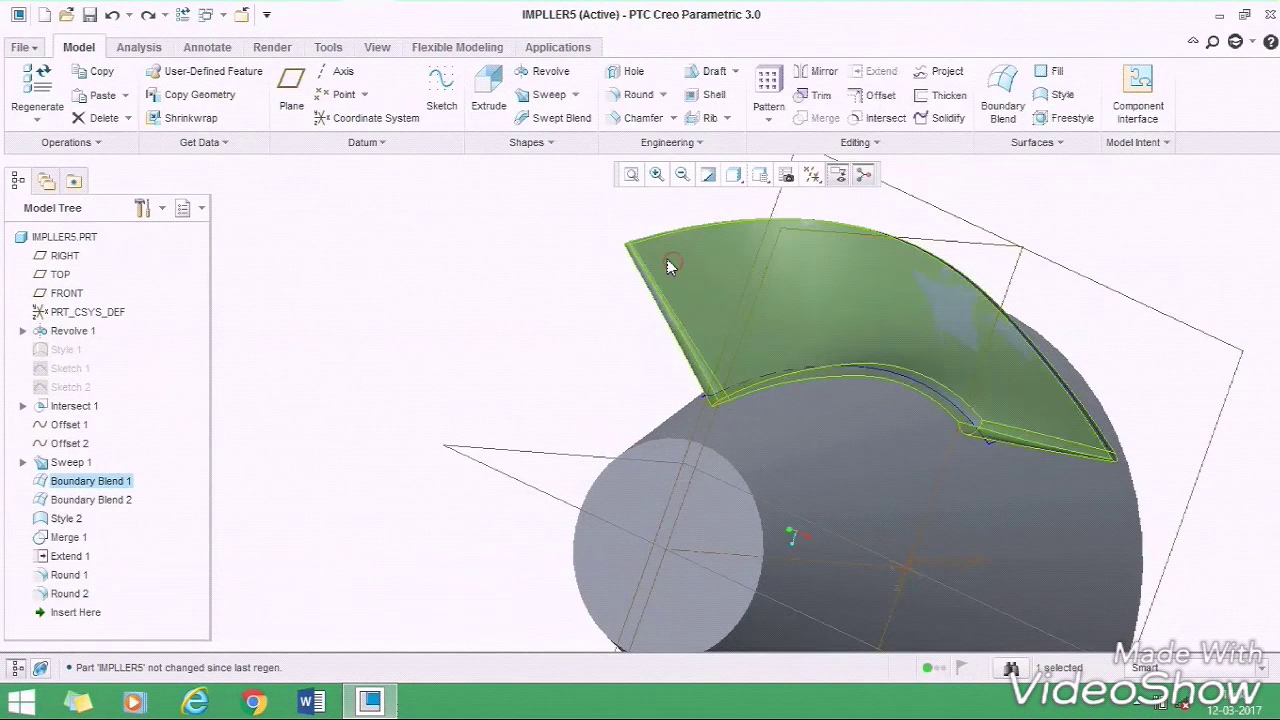
mouse_move(563, 309)
middle_down()
mouse_move(591, 314)
mouse_move(560, 286)
mouse_move(547, 303)
middle_up()
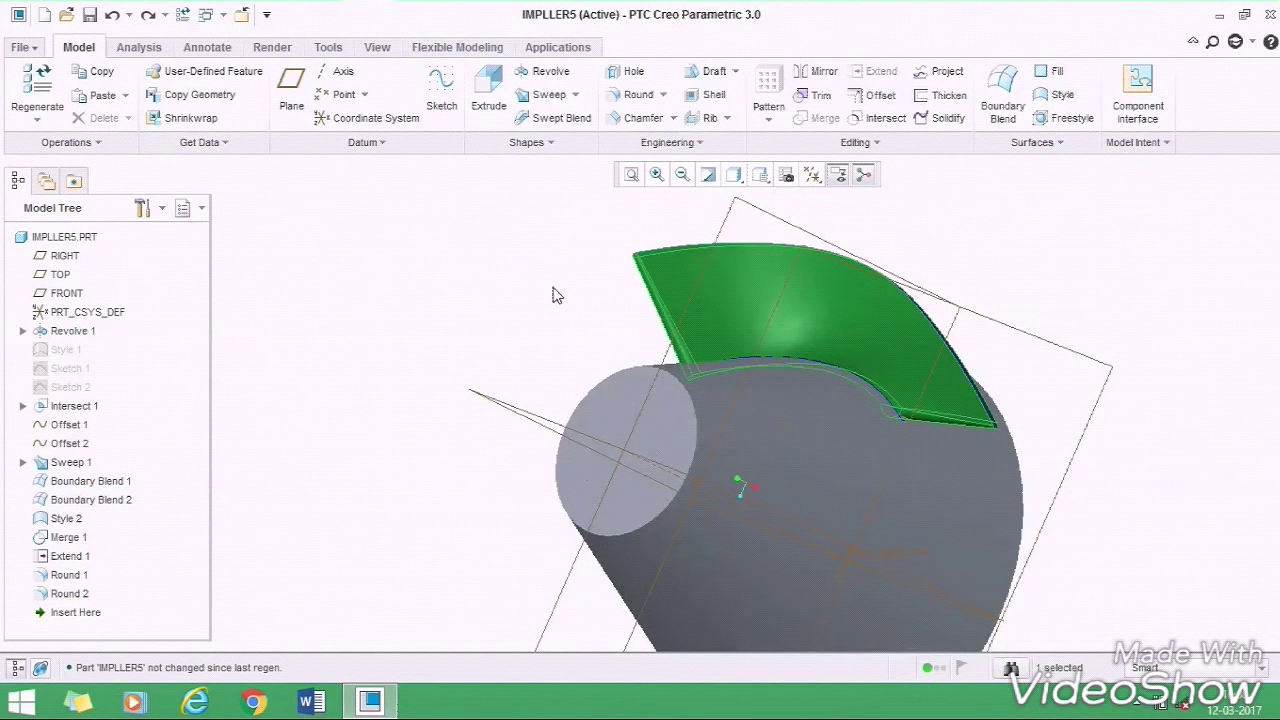
key(ctrl+v)
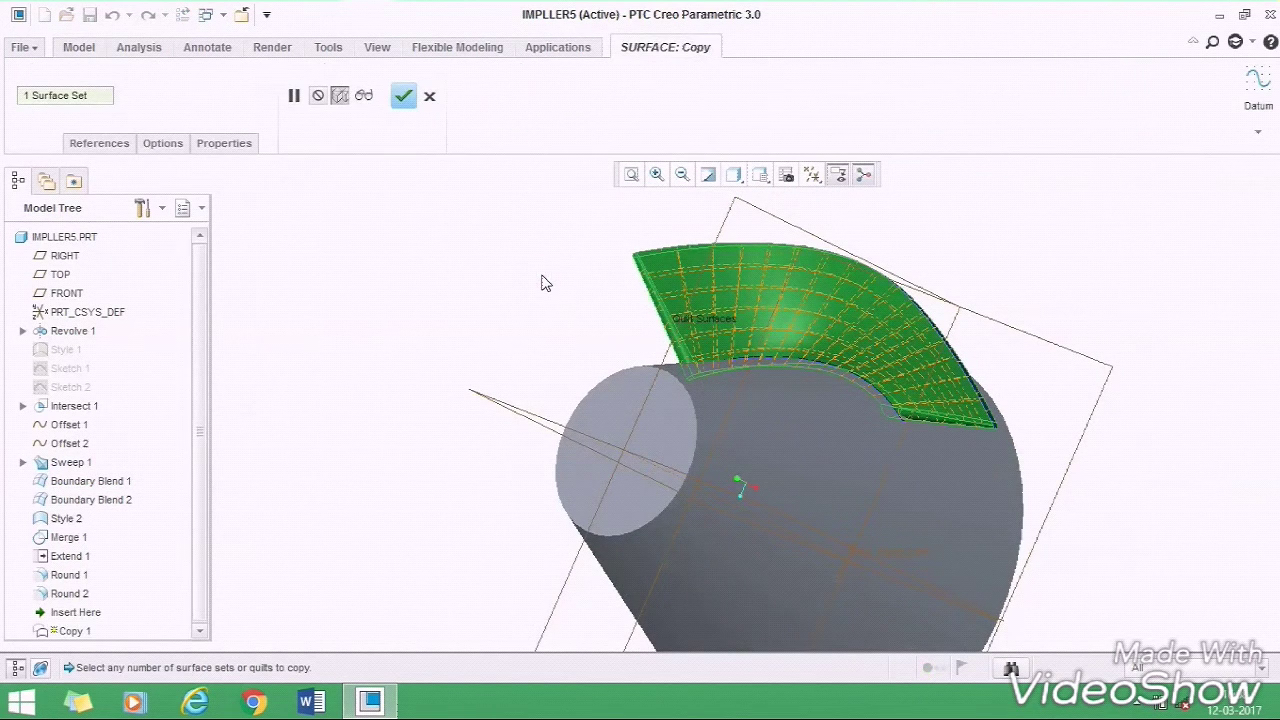
click(403, 95)
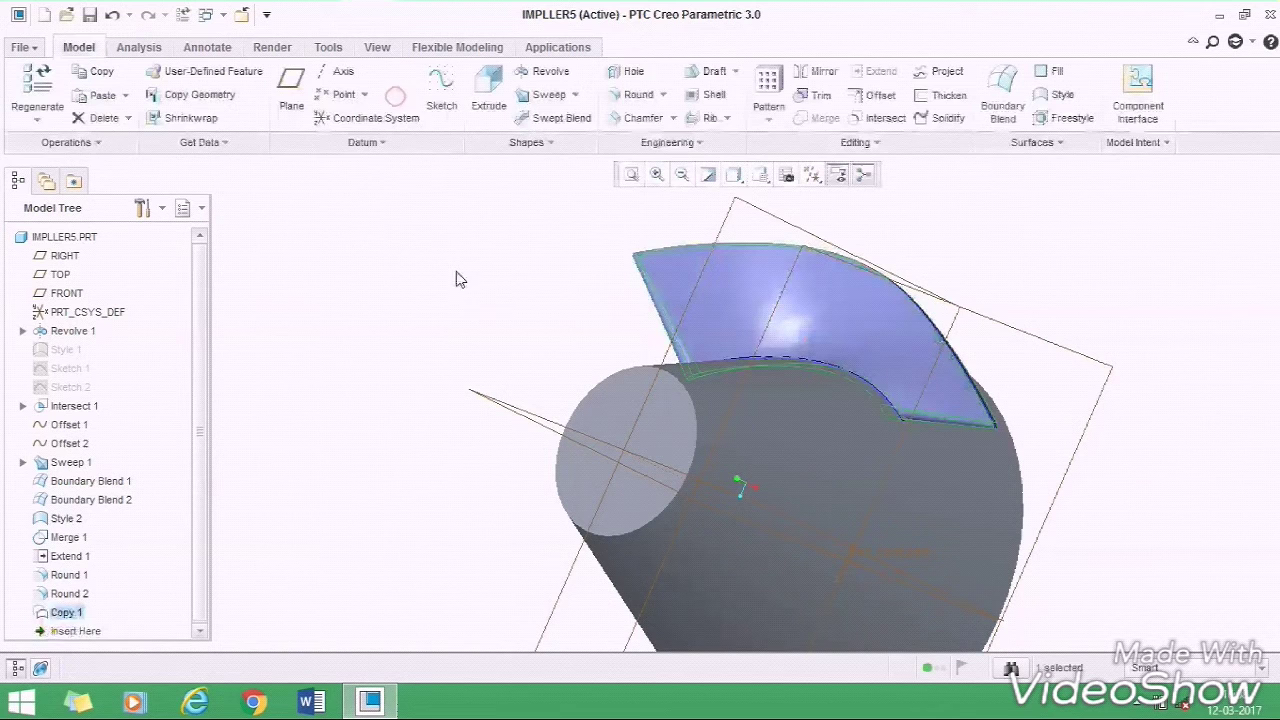
- Solidify the copied blade quilt into solid material on the hub, with the material direction flipped
middle_drag(450, 268, 450, 285)
scroll(450, 285, up, 2)
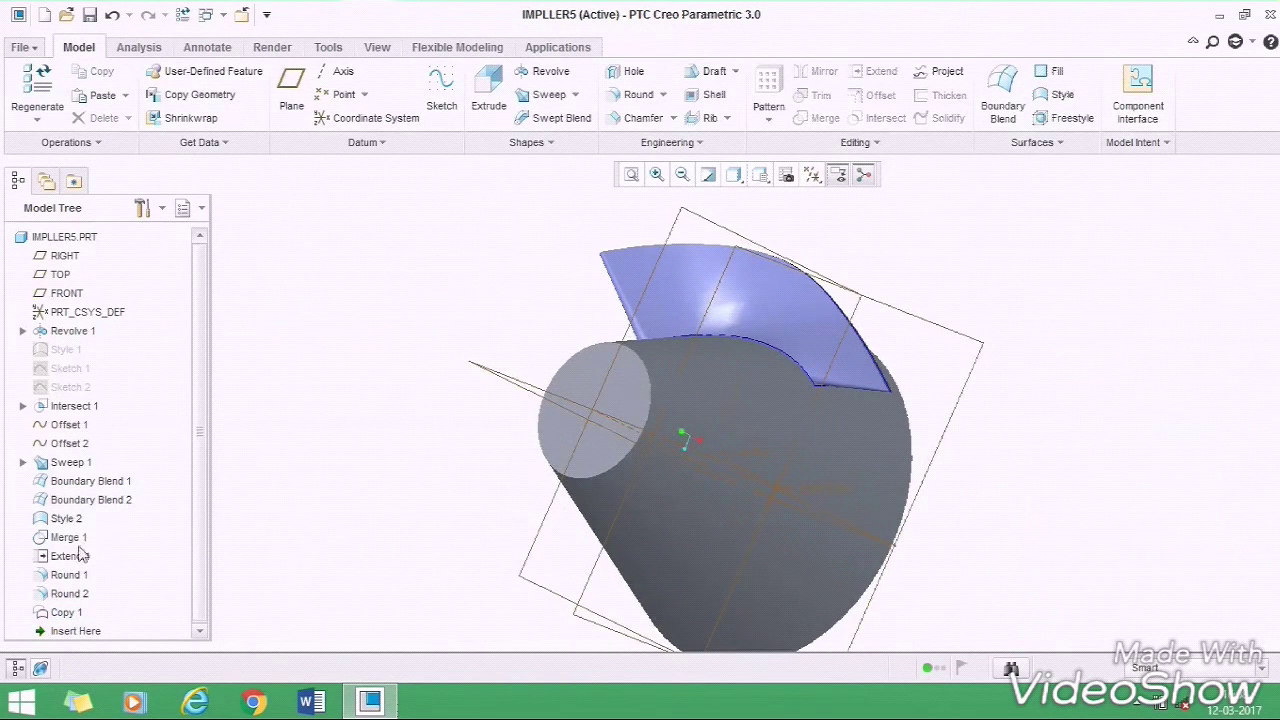
click(65, 613)
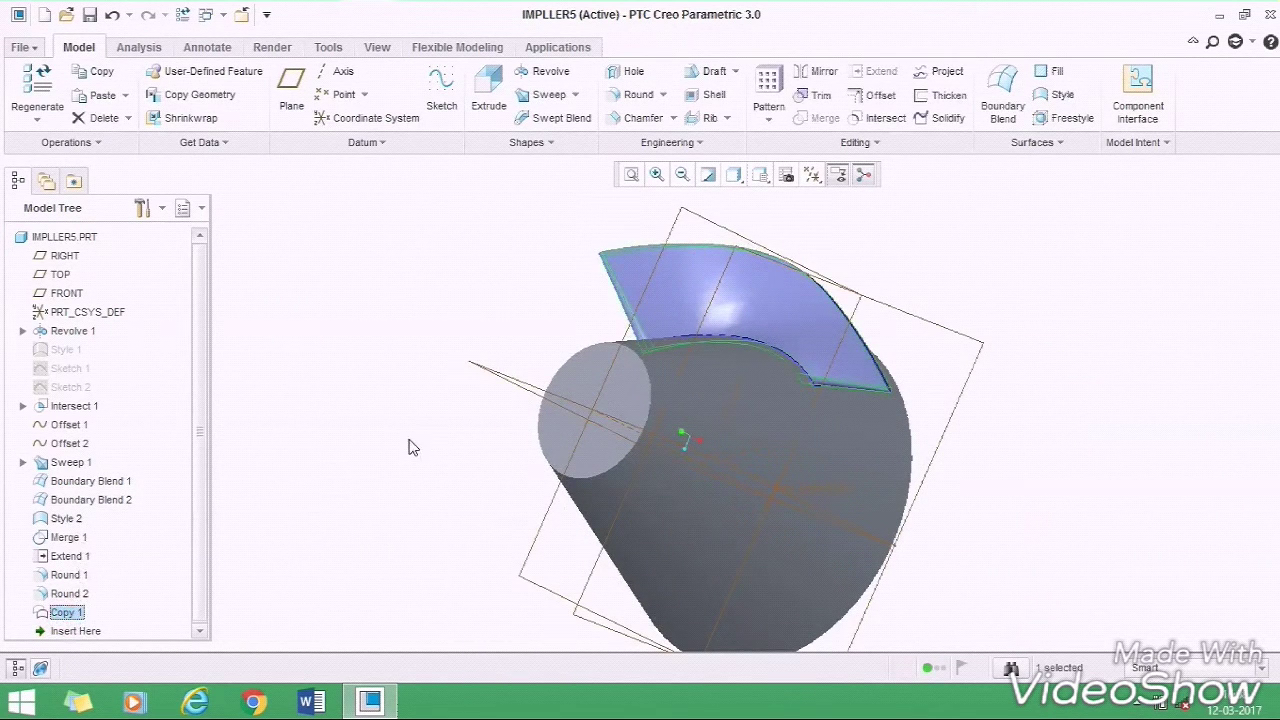
middle_drag(432, 344, 398, 366)
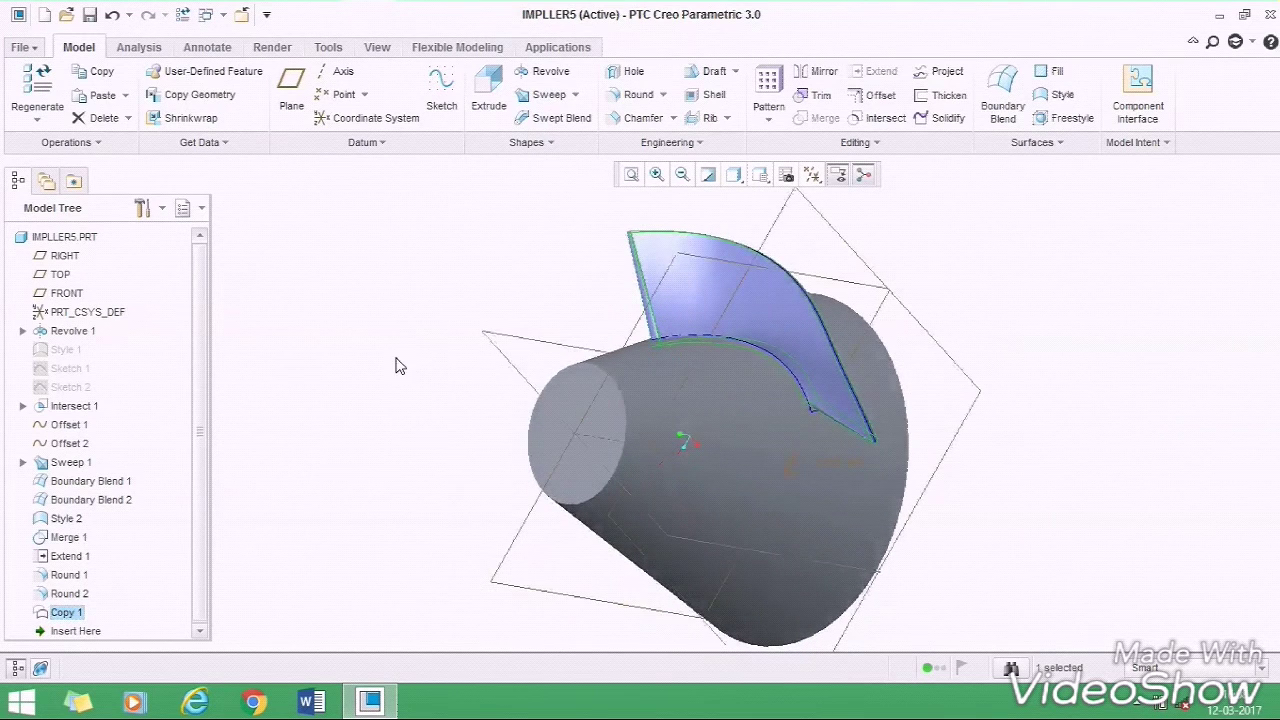
click(938, 118)
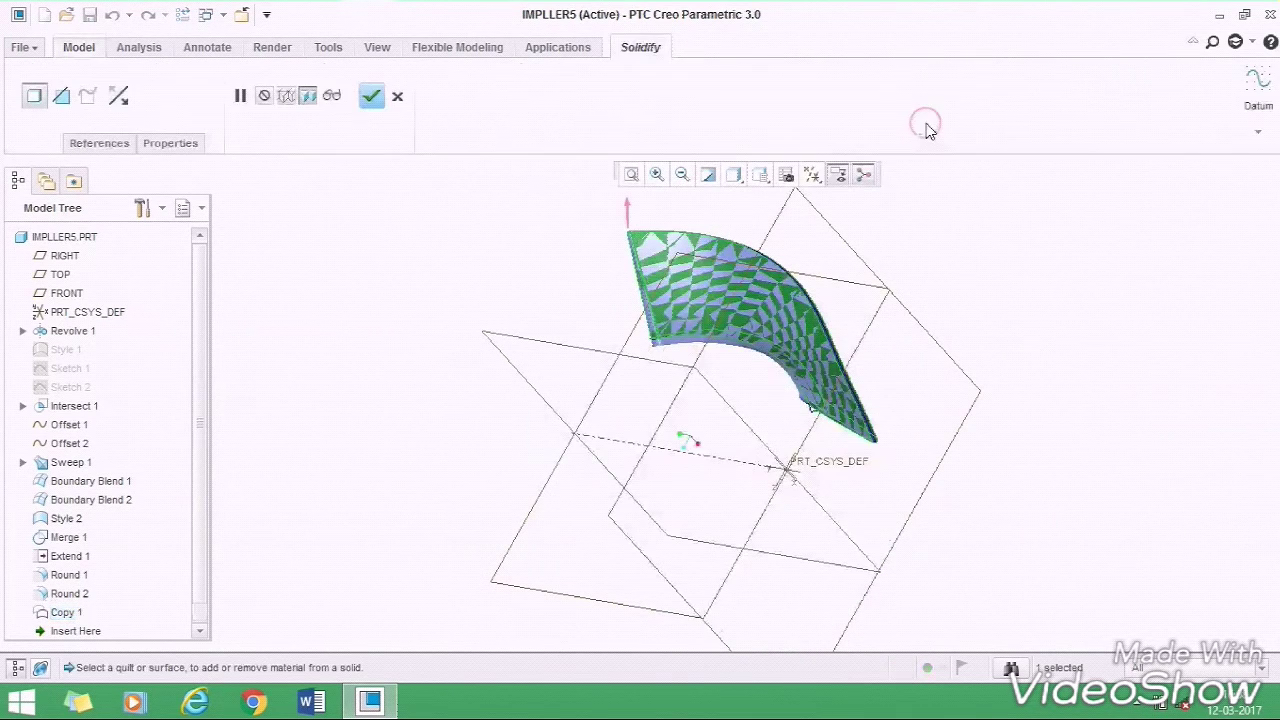
click(628, 212)
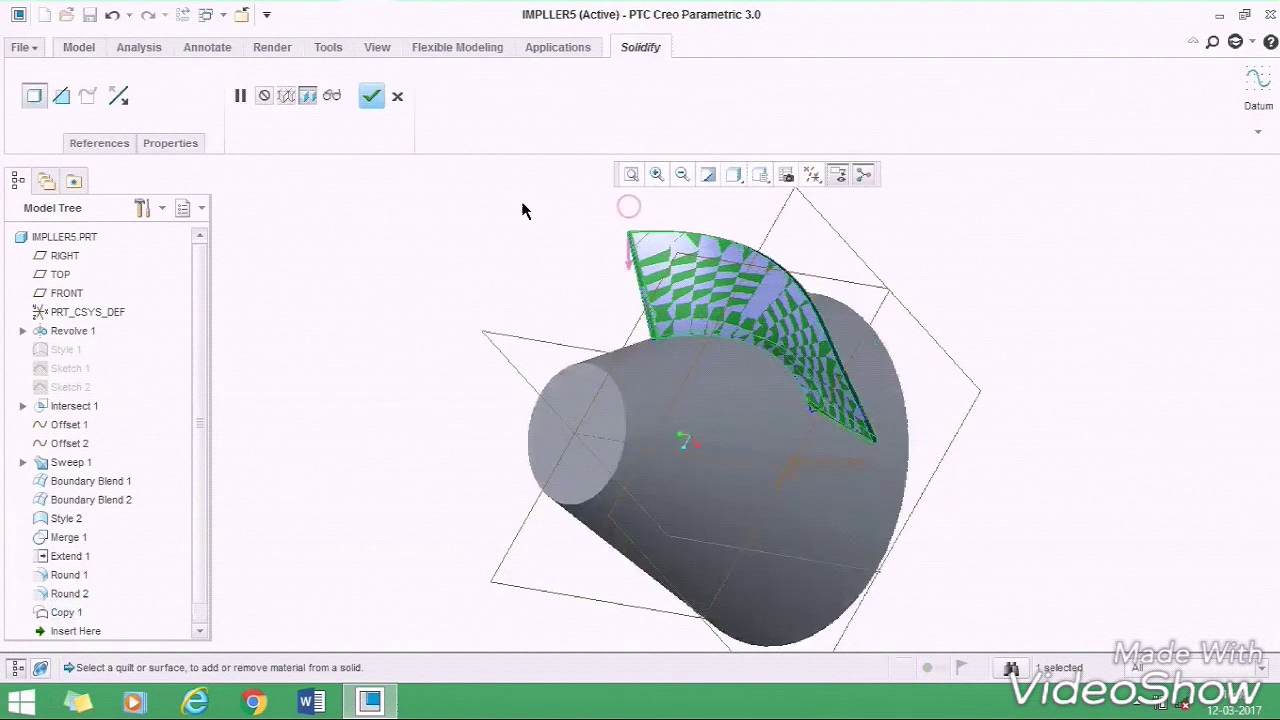
click(370, 97)
- Pattern the copied blade quilt around the hub's central axis with 5 members spread over 360 degrees
mouse_move(377, 238)
middle_down()
mouse_move(442, 263)
mouse_move(397, 226)
middle_up()
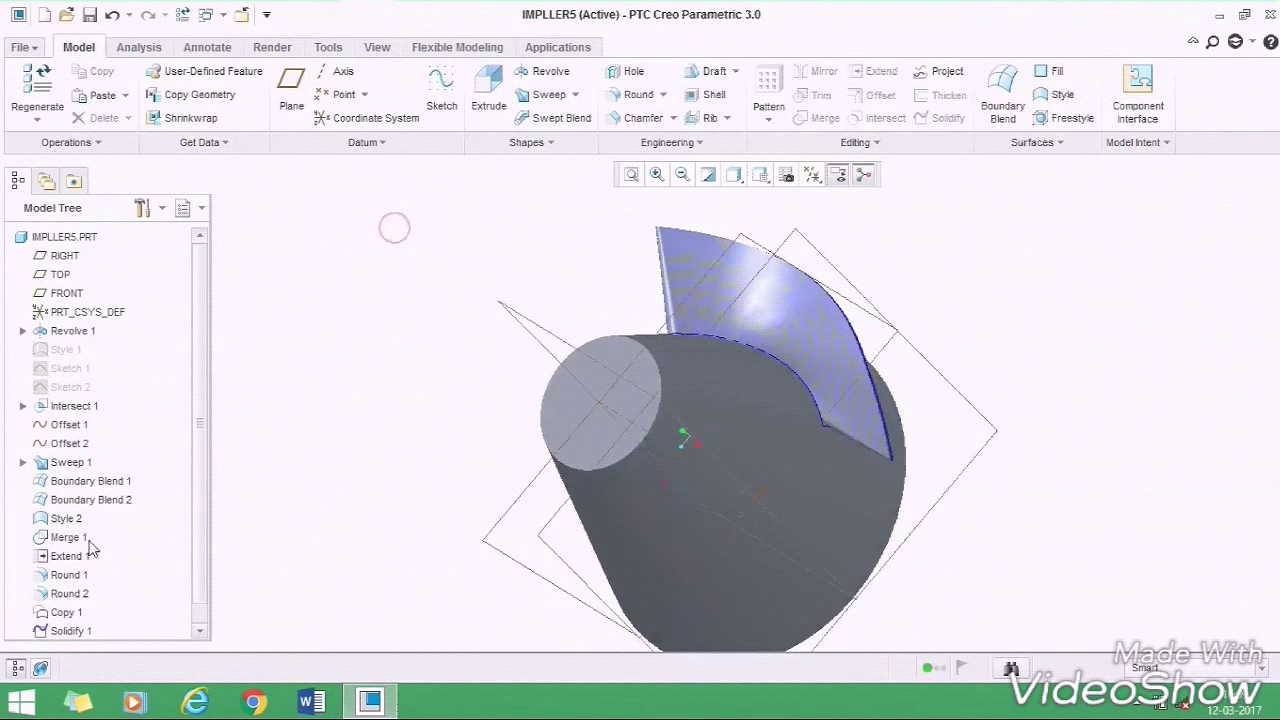
click(68, 614)
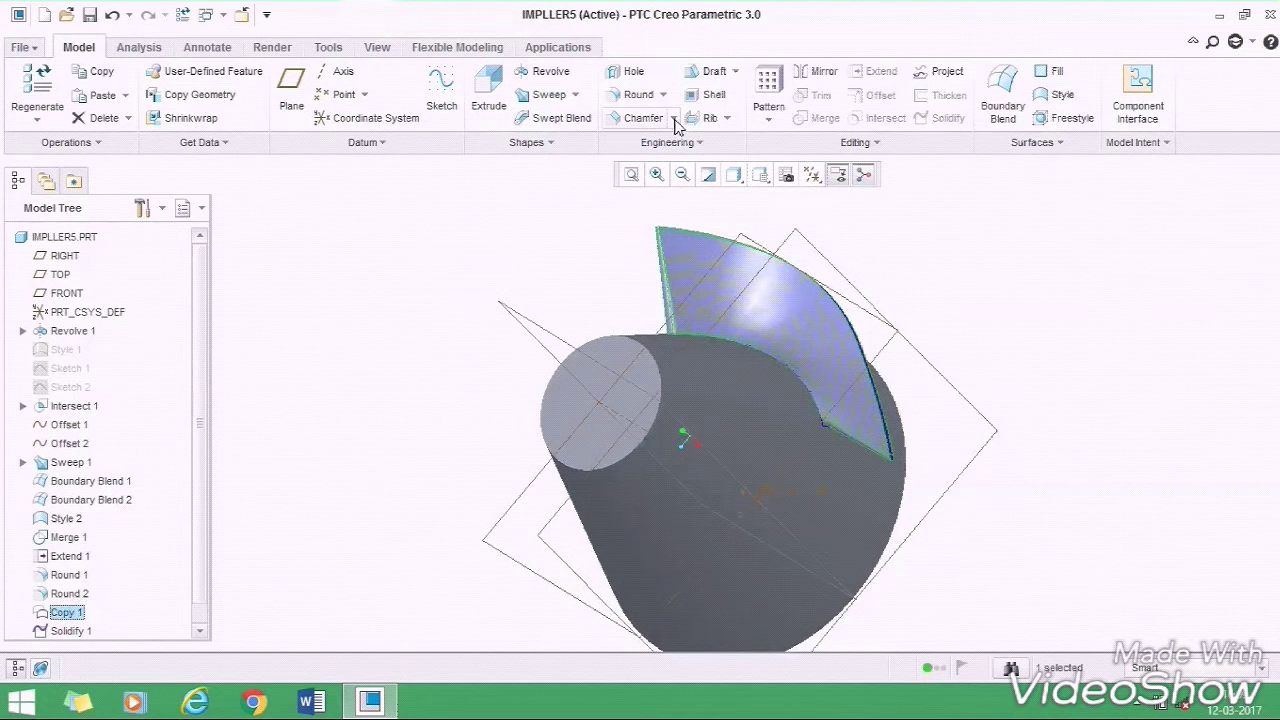
click(769, 85)
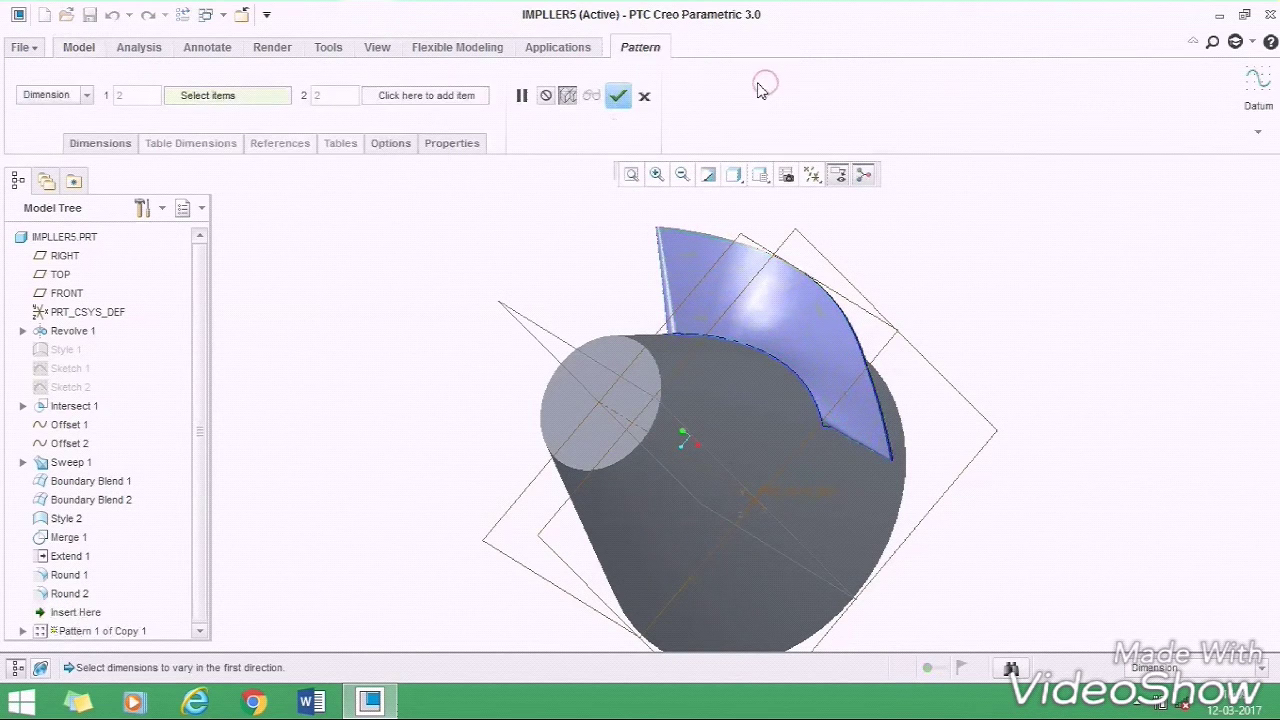
click(88, 96)
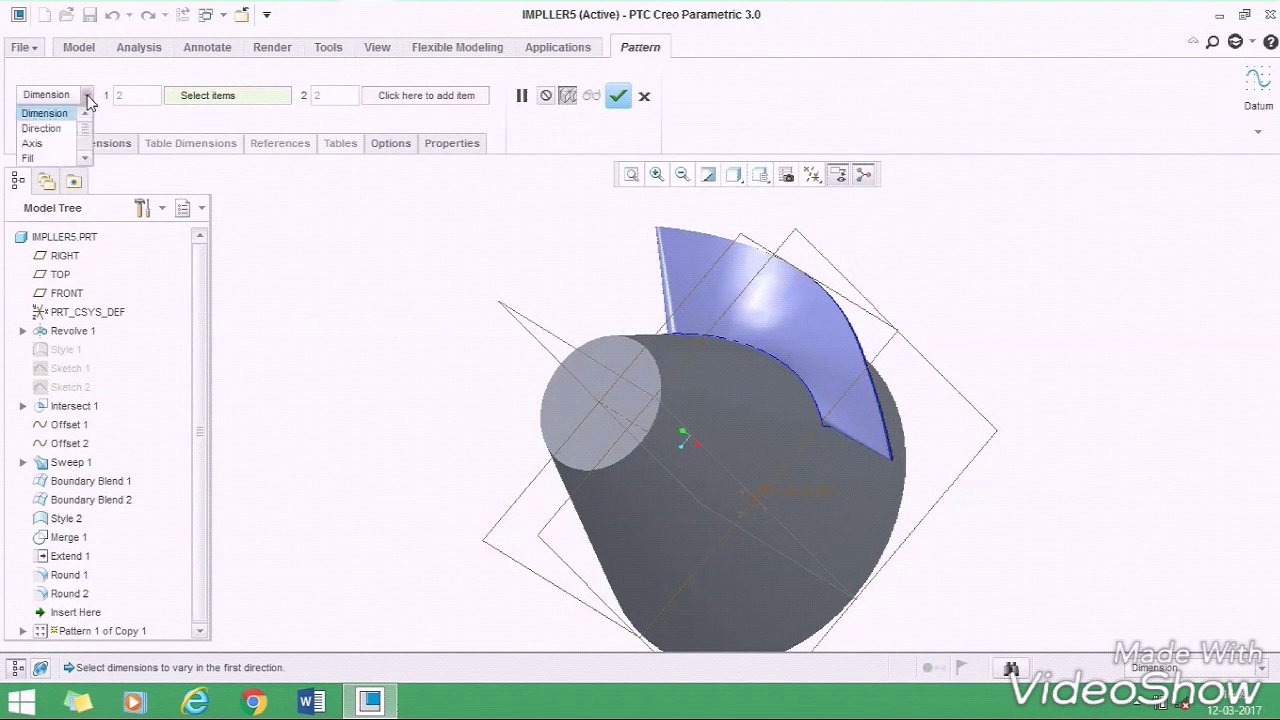
click(50, 146)
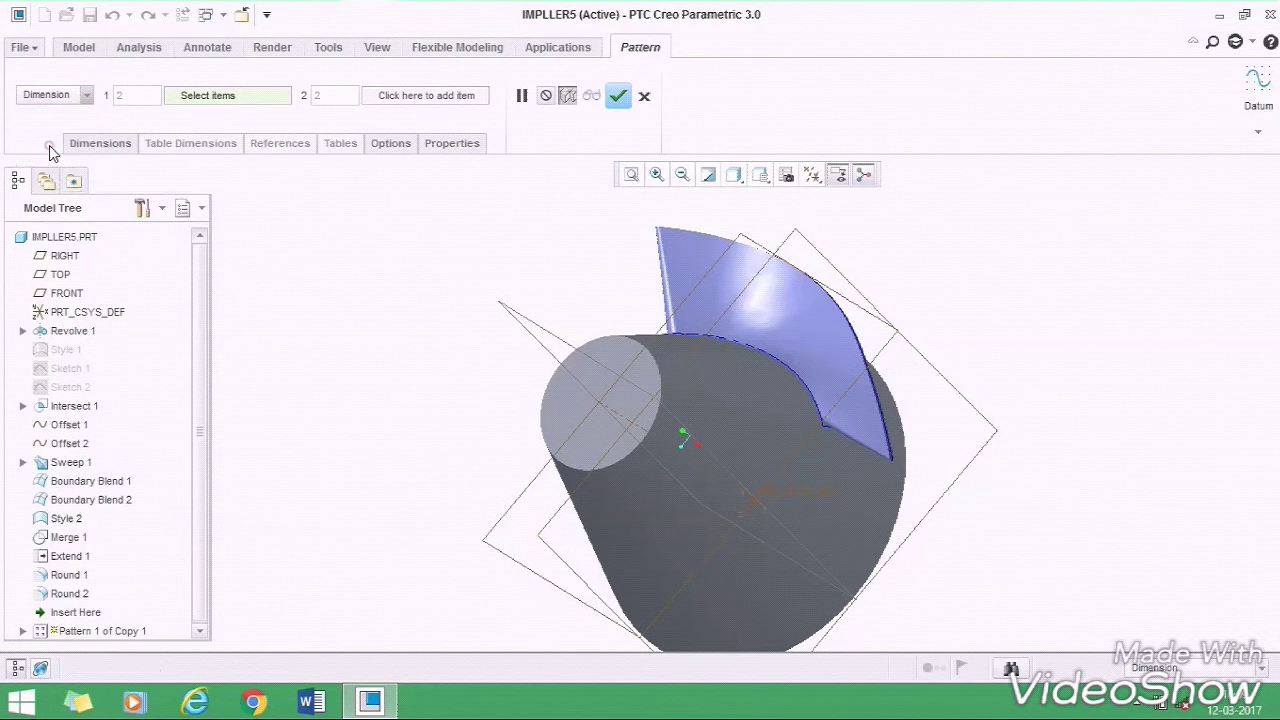
click(619, 421)
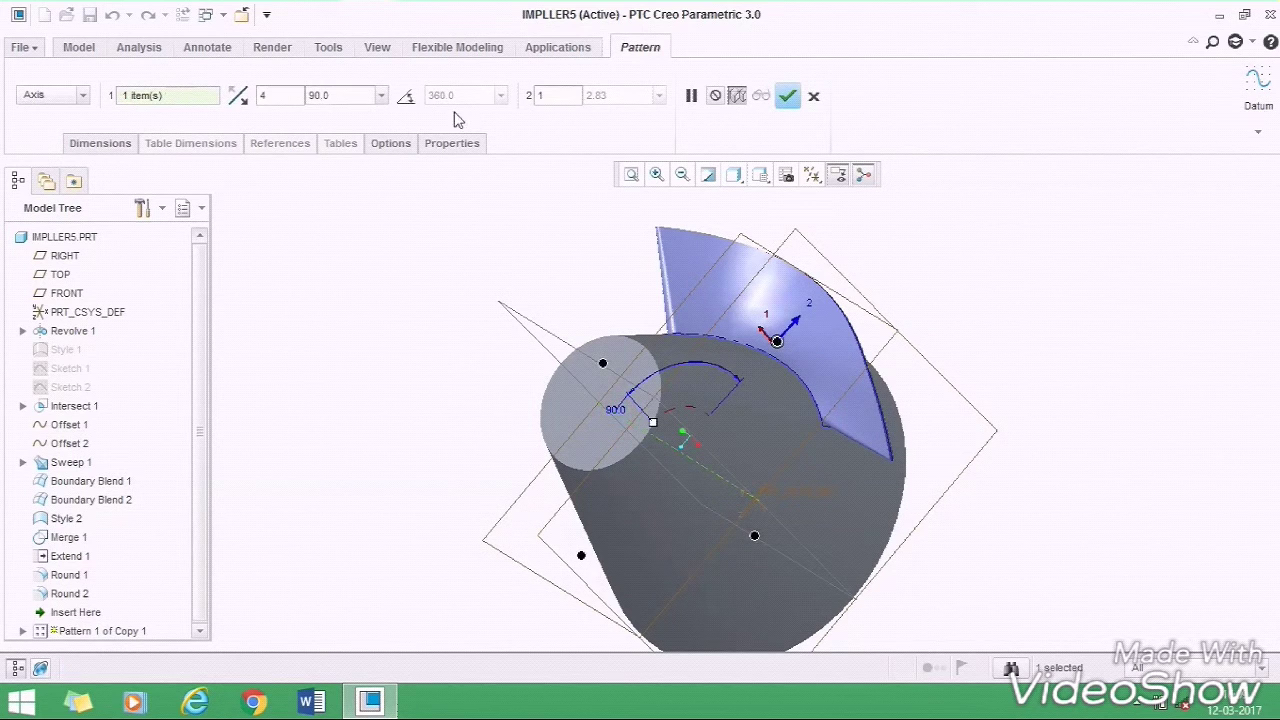
click(407, 98)
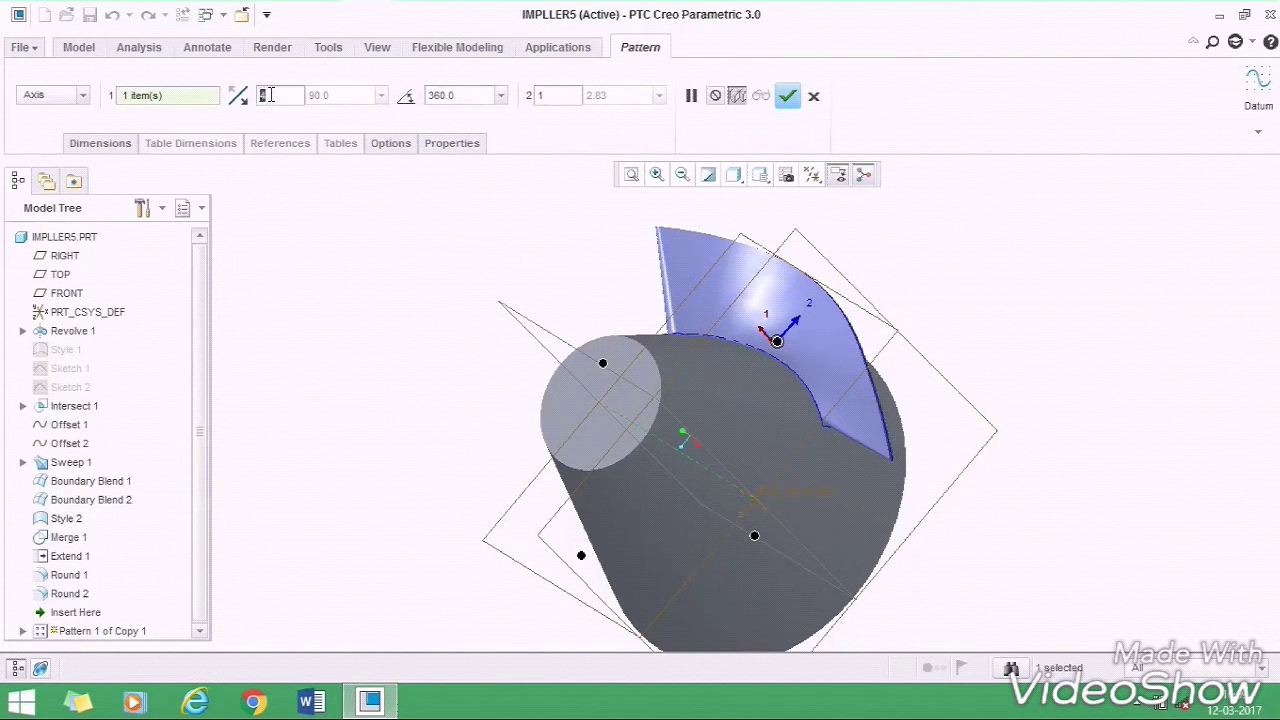
text(5)
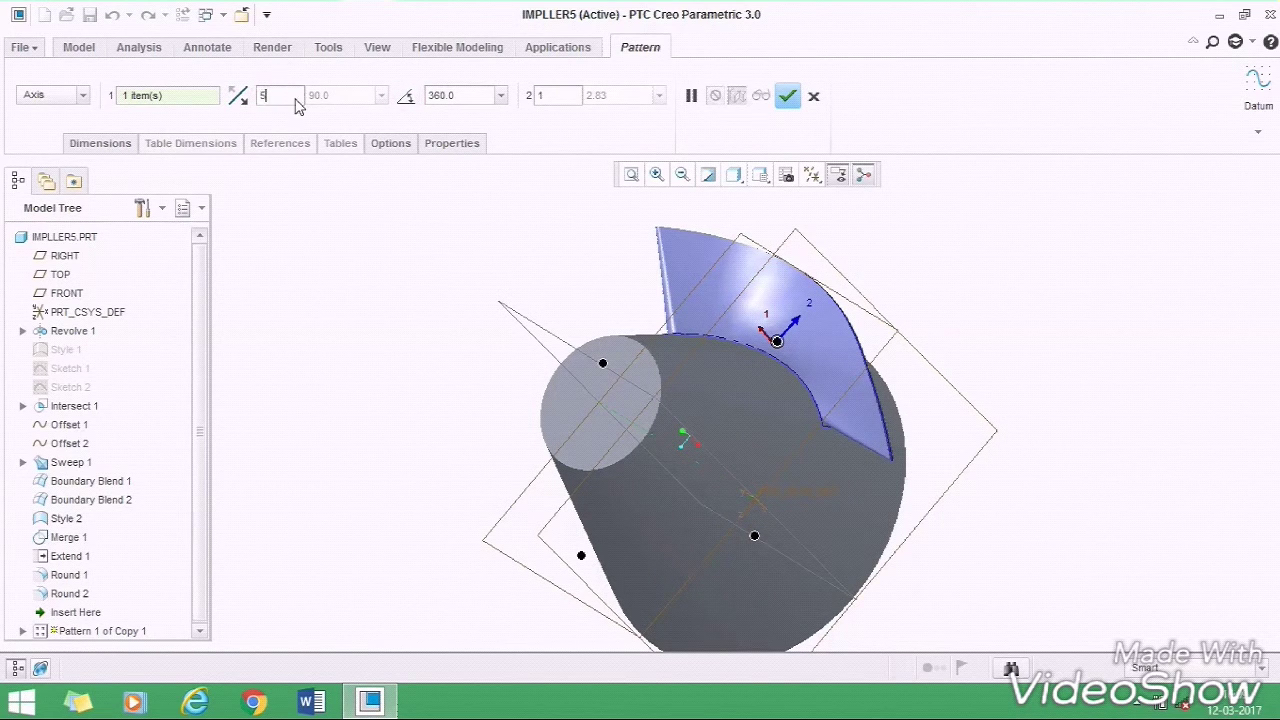
key(Return)
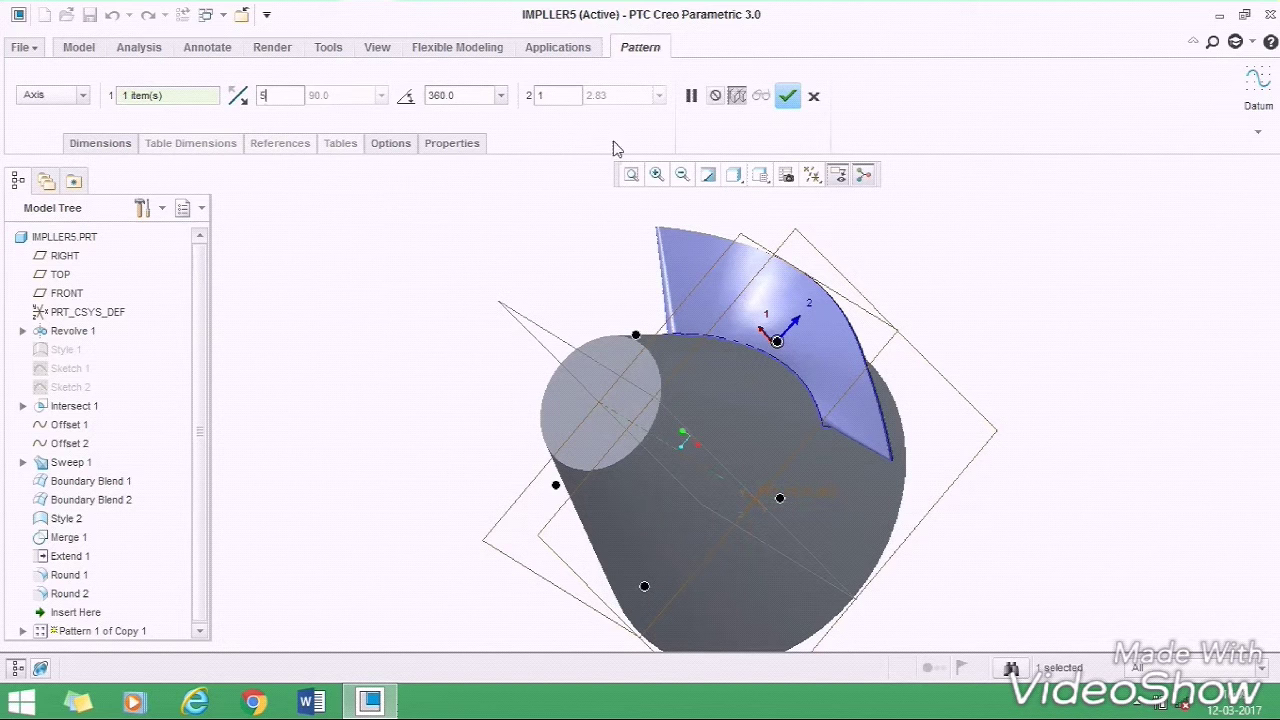
click(787, 97)
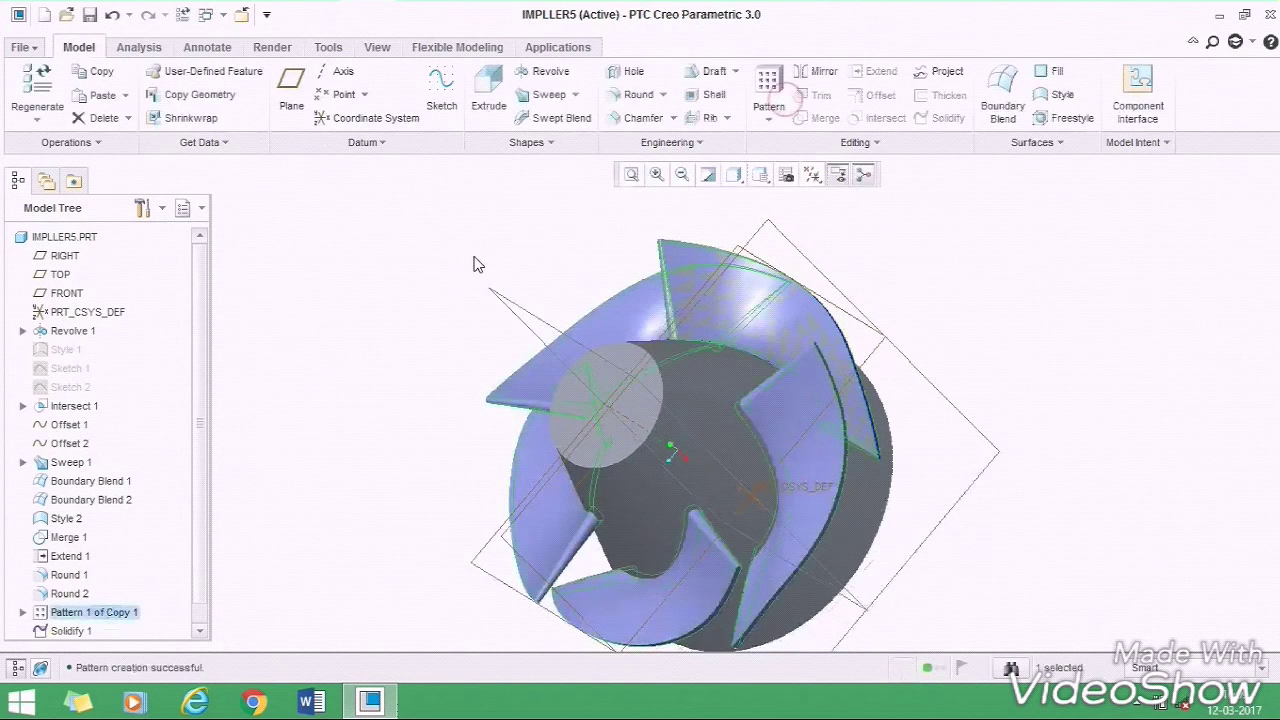
- Pattern the Solidify feature as a reference pattern that follows the blade copies
middle_drag(459, 238, 471, 269)
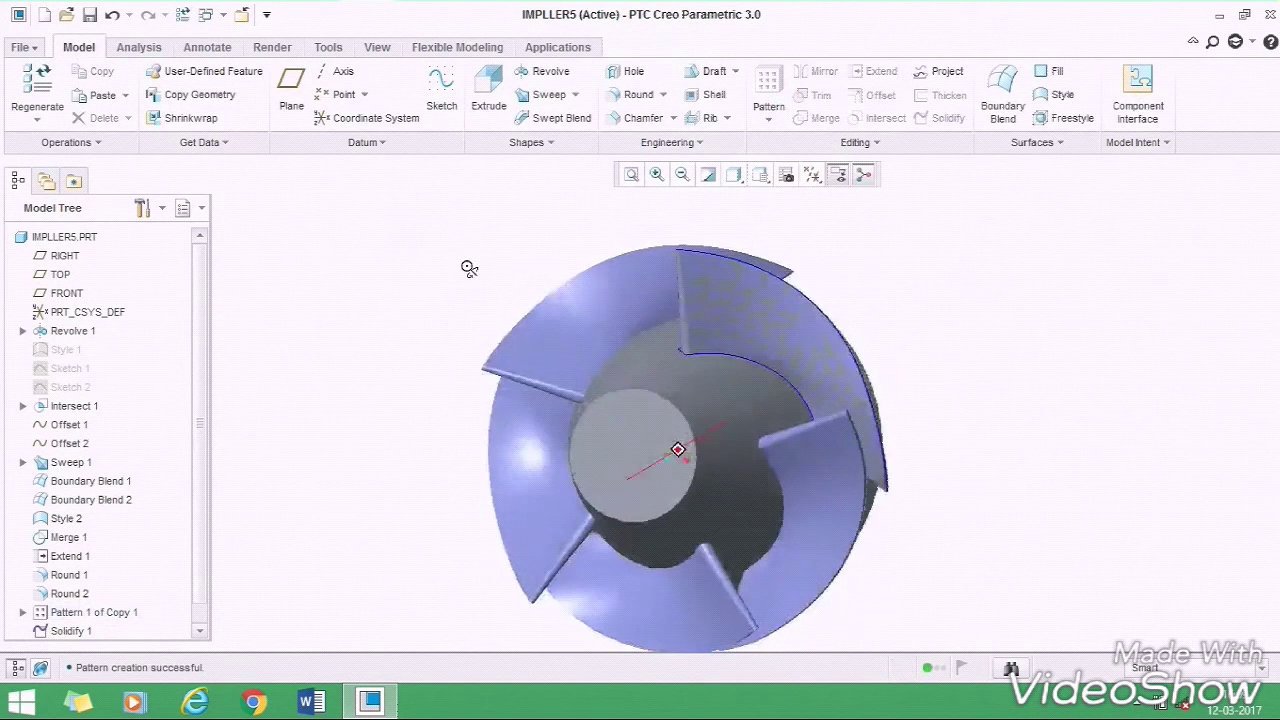
scroll(134, 553, down, 1)
click(79, 611)
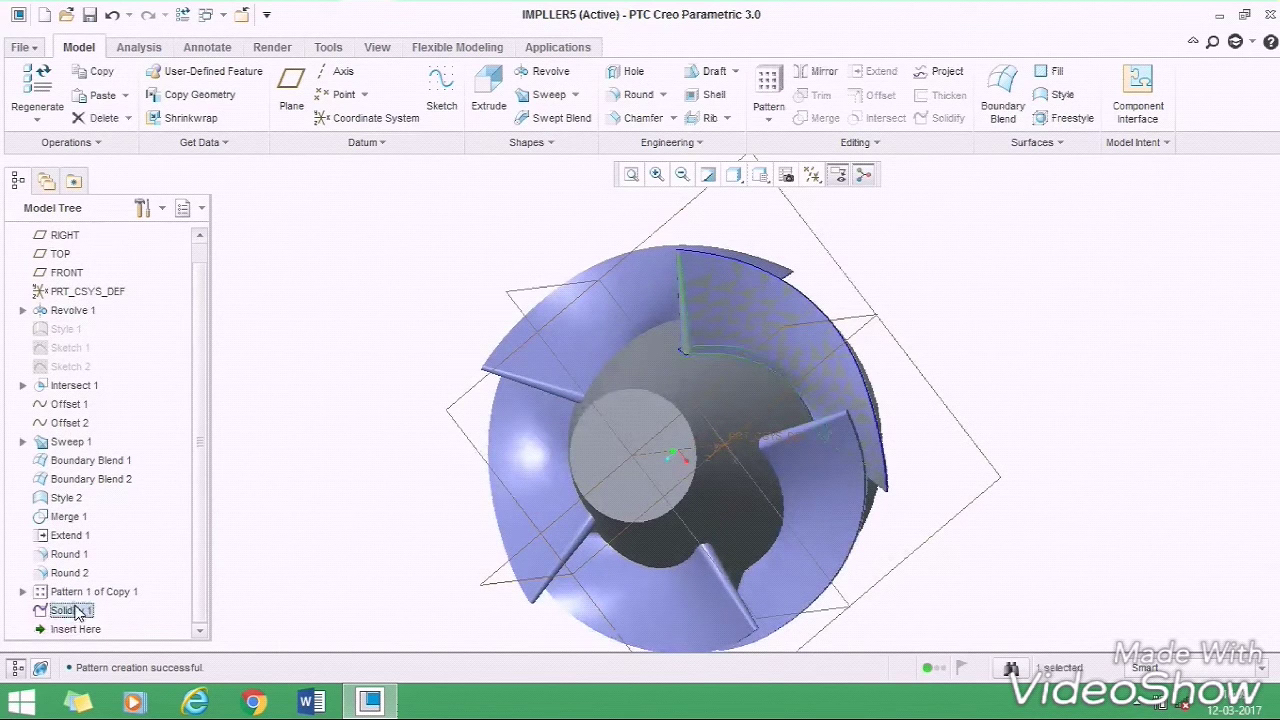
click(769, 82)
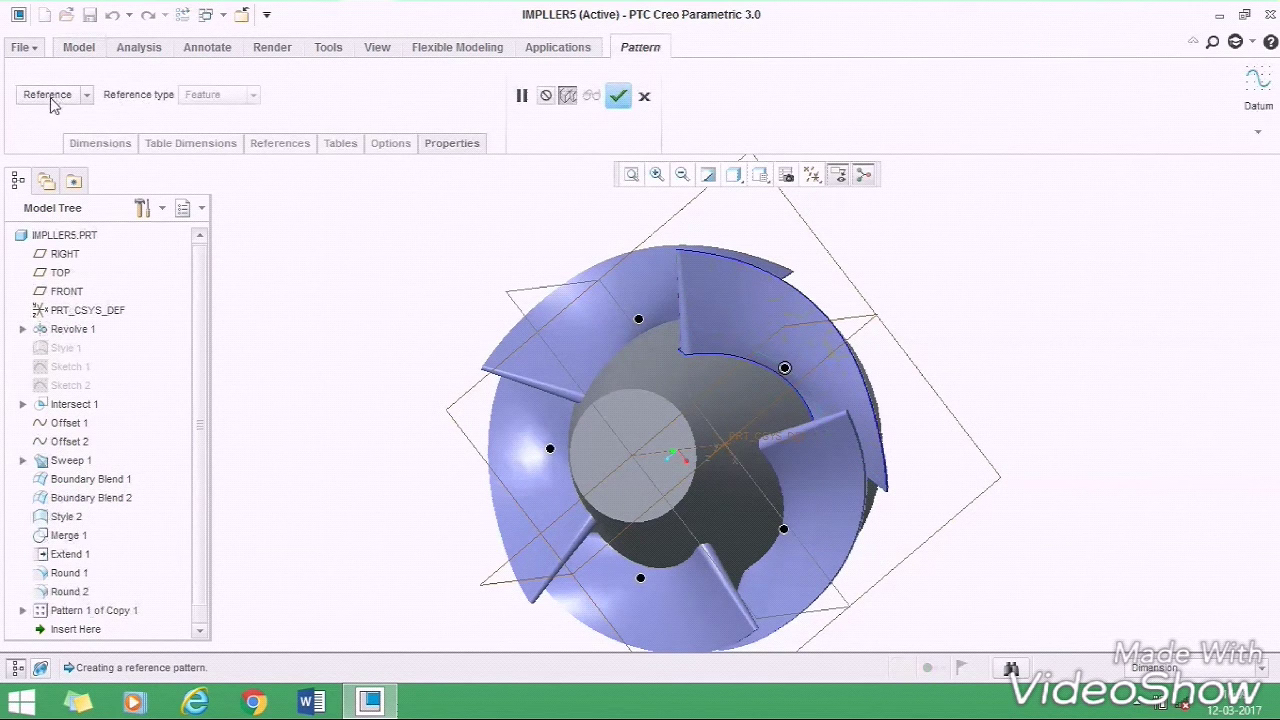
click(618, 97)
mouse_move(520, 226)
middle_down()
mouse_move(466, 229)
mouse_move(499, 234)
middle_up()
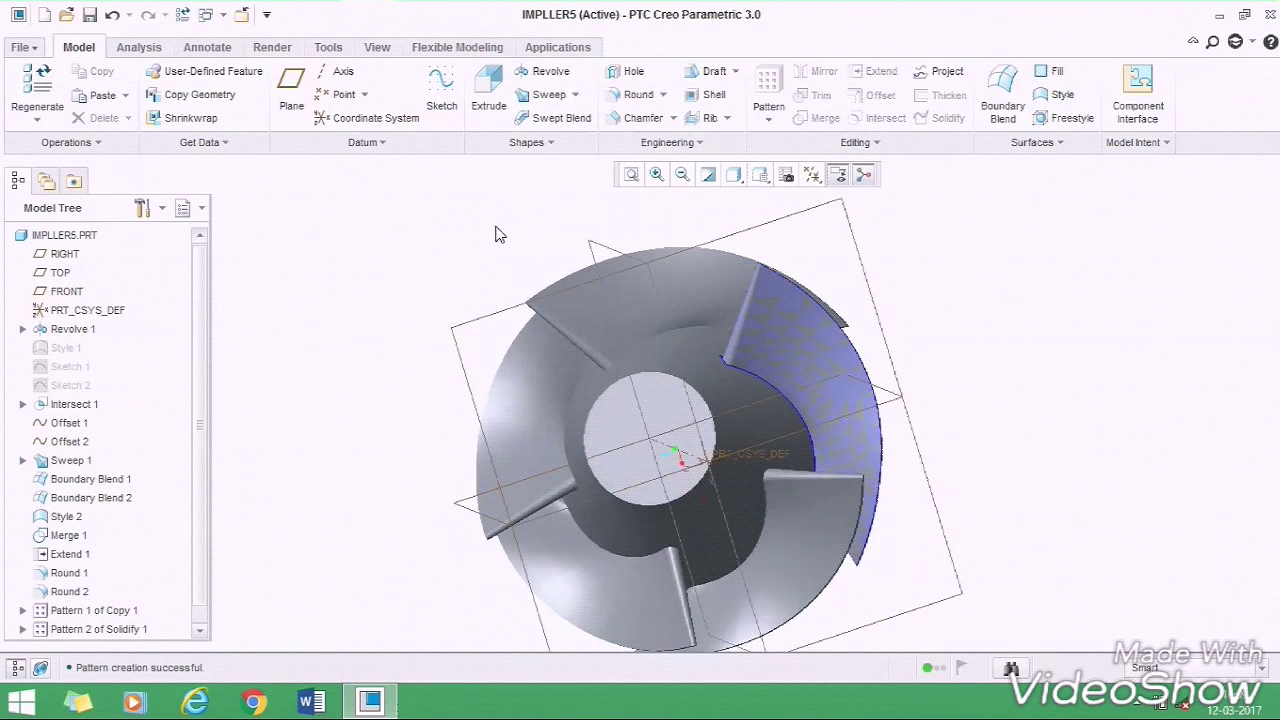
key(ctrl+d)
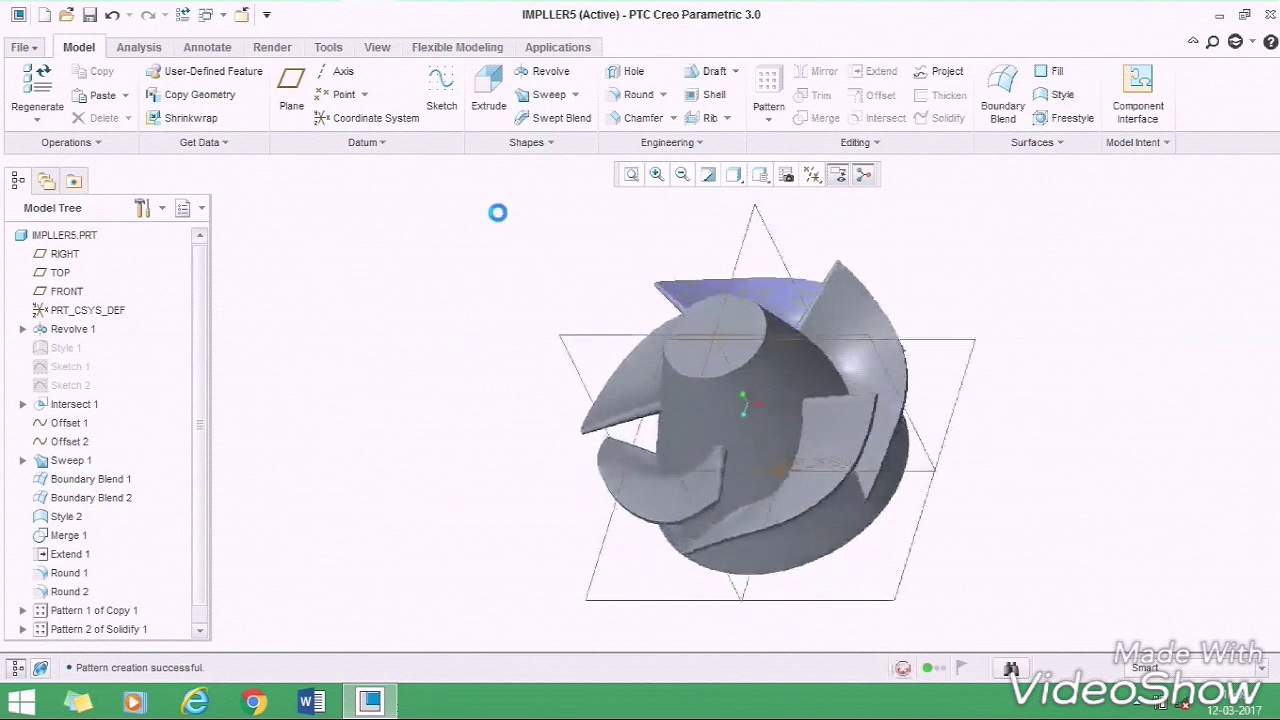
- Round the edge where the original blade meets the hub with a radius of 0.55
middle_drag(578, 210, 658, 280)
scroll(755, 288, up, 5)
scroll(752, 320, up, 2)
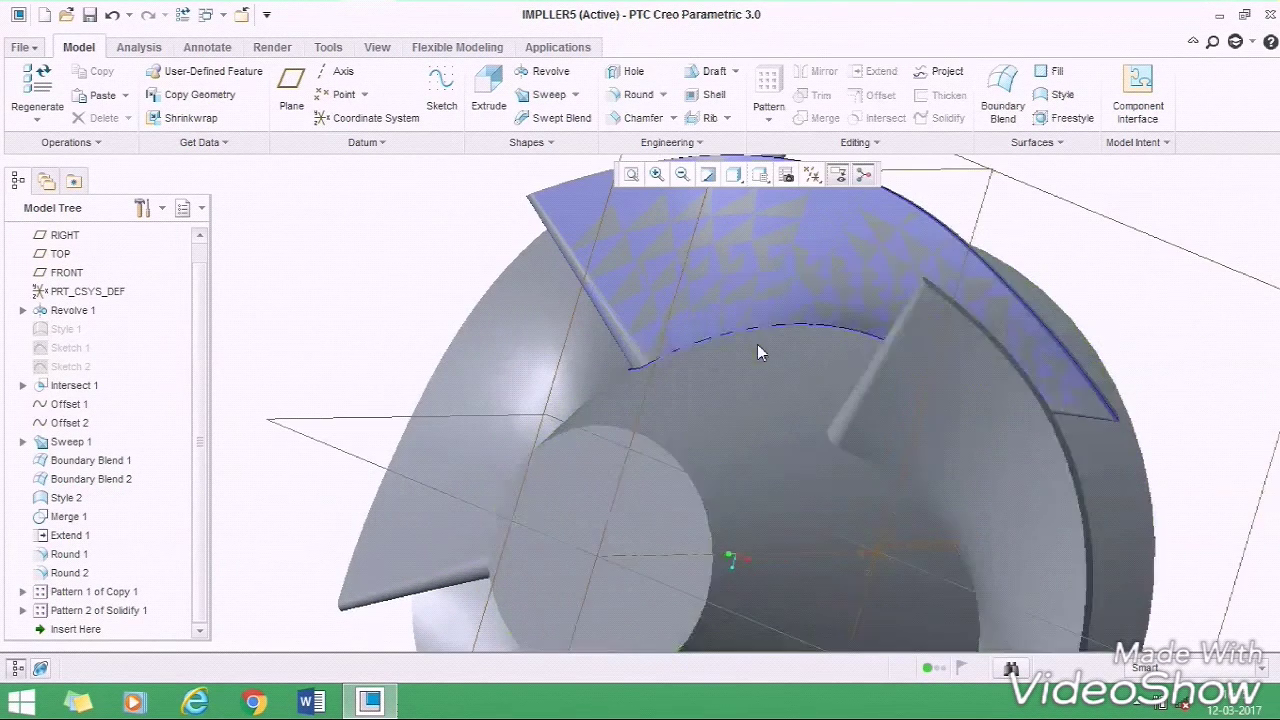
click(713, 246)
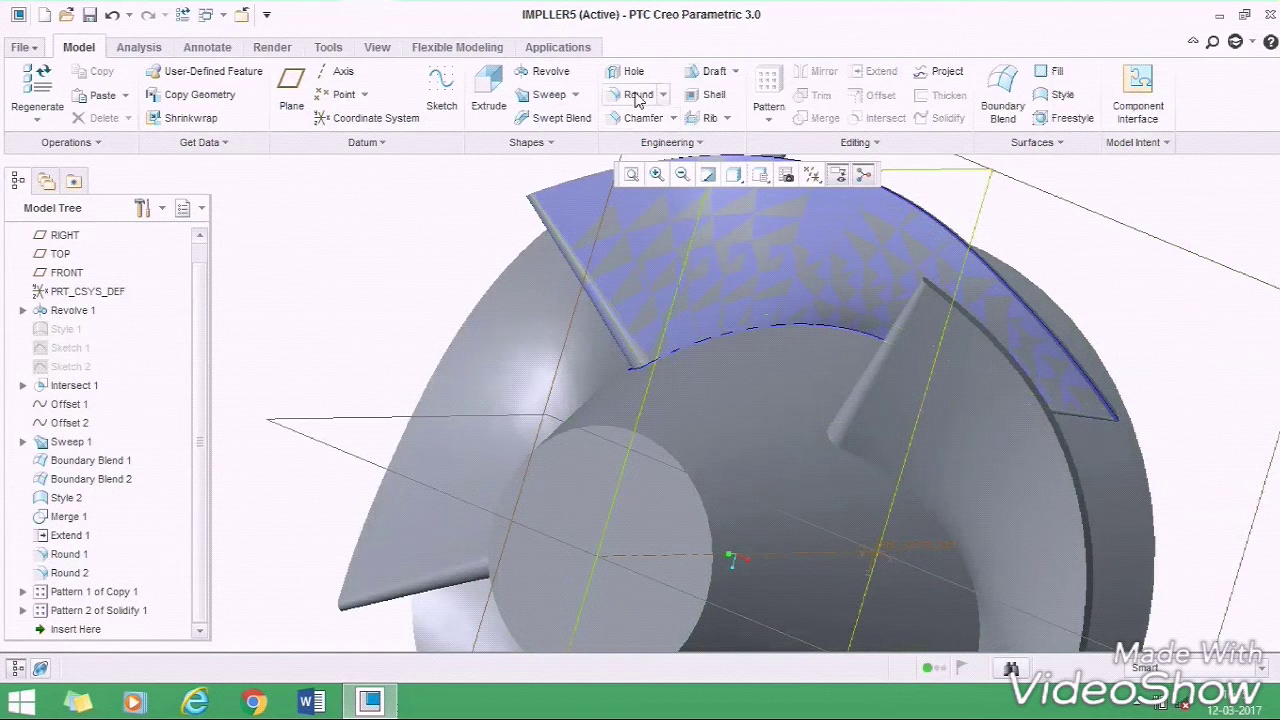
click(636, 96)
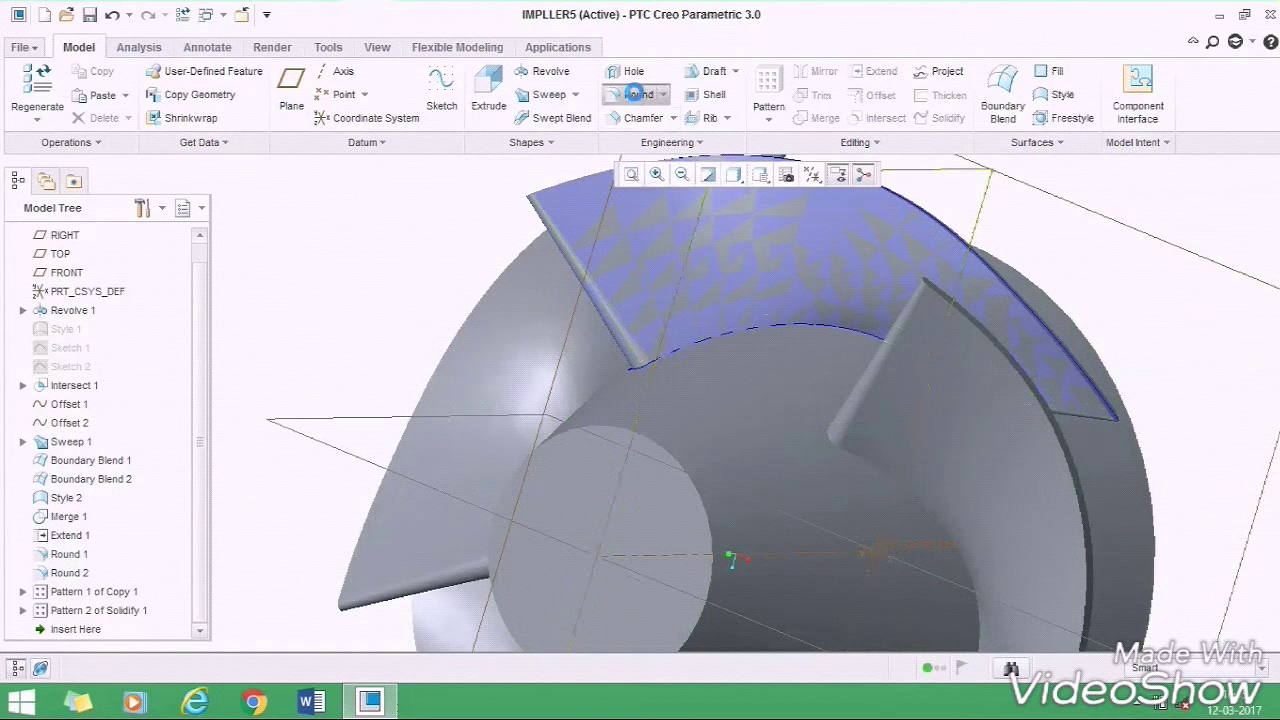
click(755, 336)
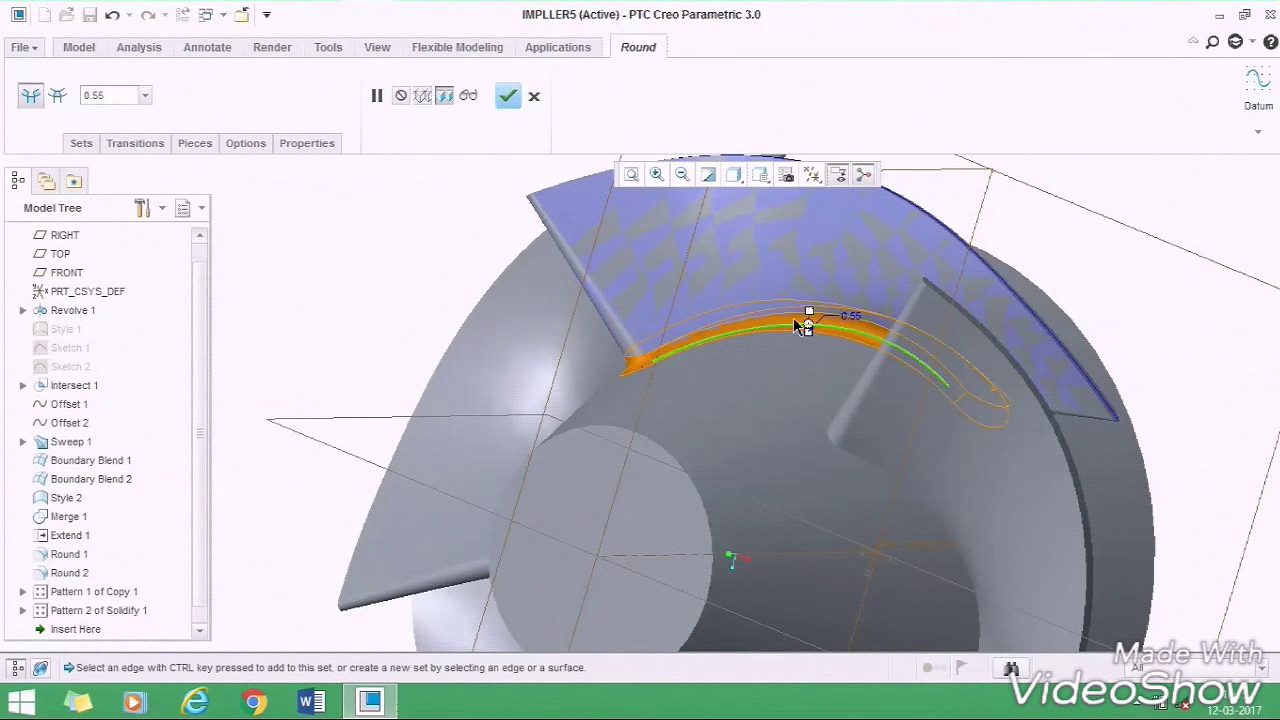
double_click(852, 316)
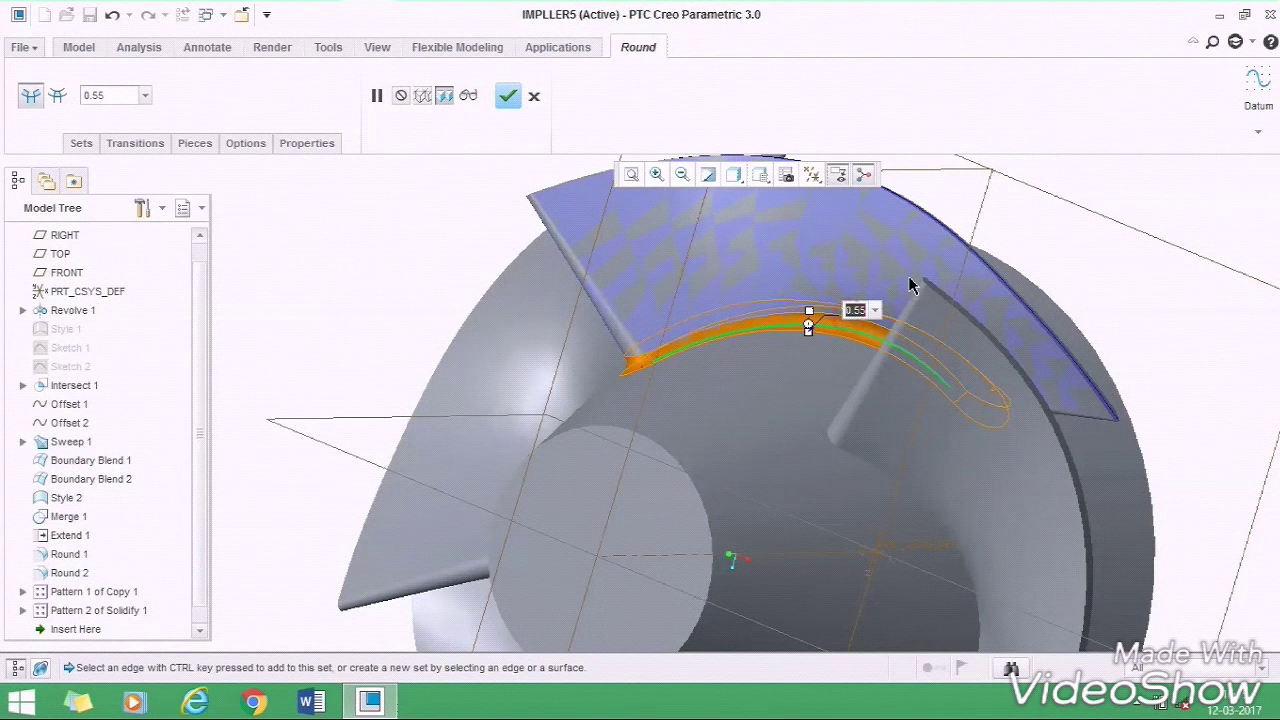
text(0.55)
key(Return)
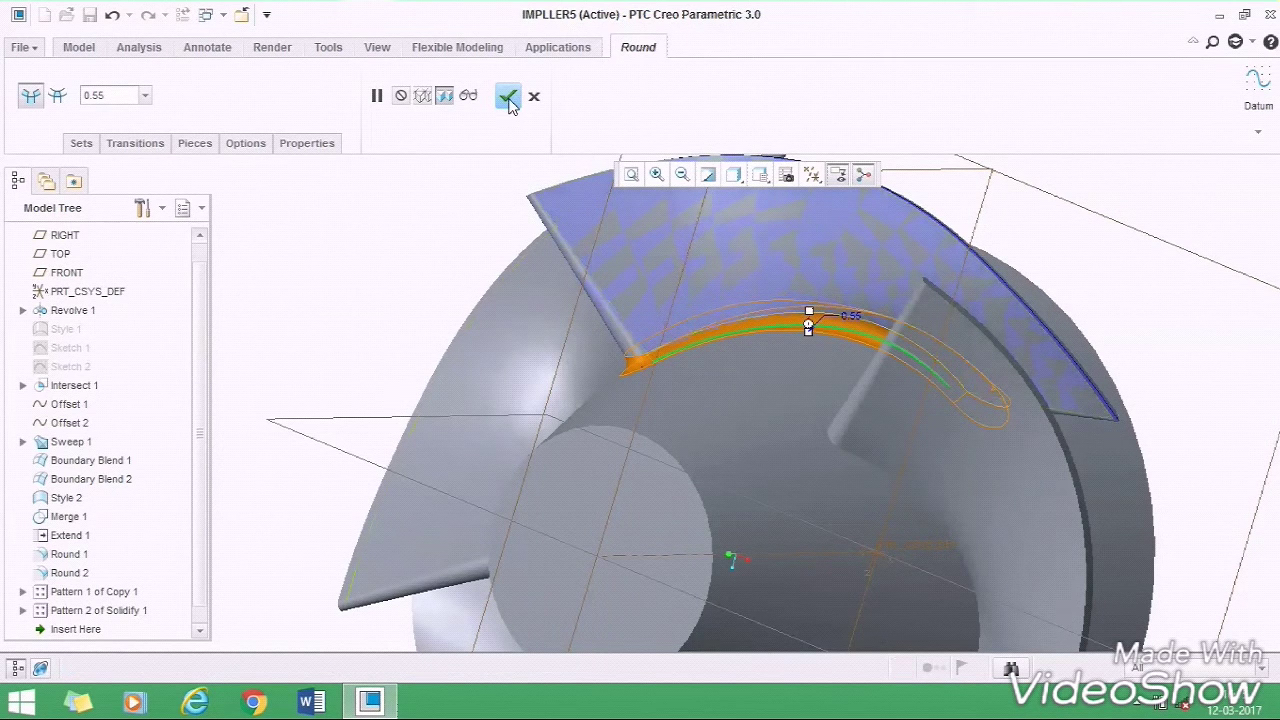
click(508, 104)
- Pattern the blade-to-hub round as a reference pattern so it repeats on every blade
middle_drag(466, 286, 468, 271)
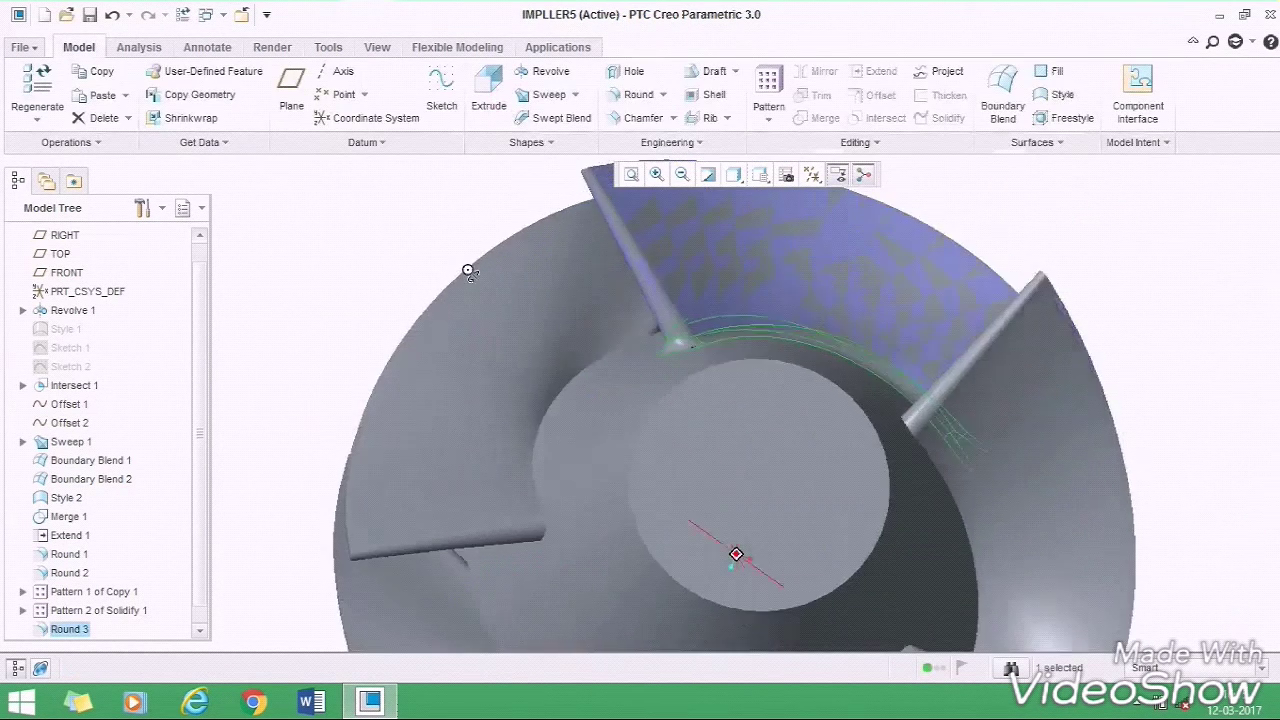
key(ctrl+d)
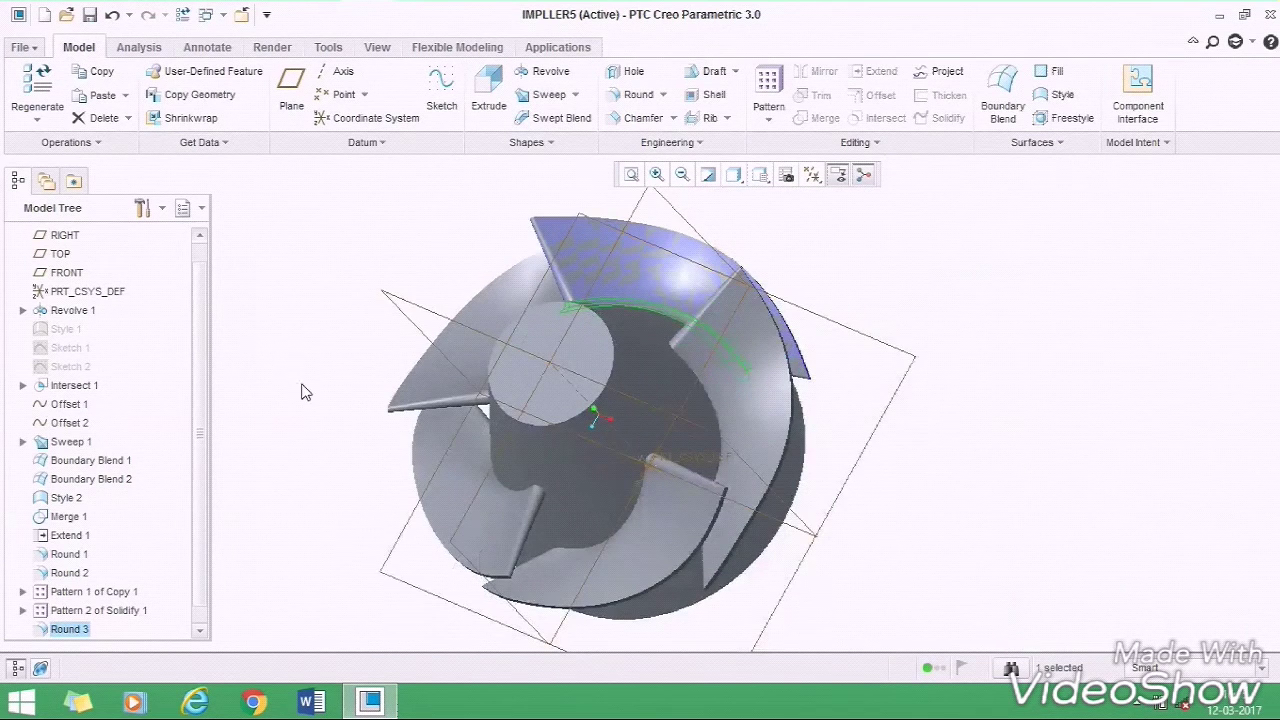
middle_drag(305, 392, 270, 505)
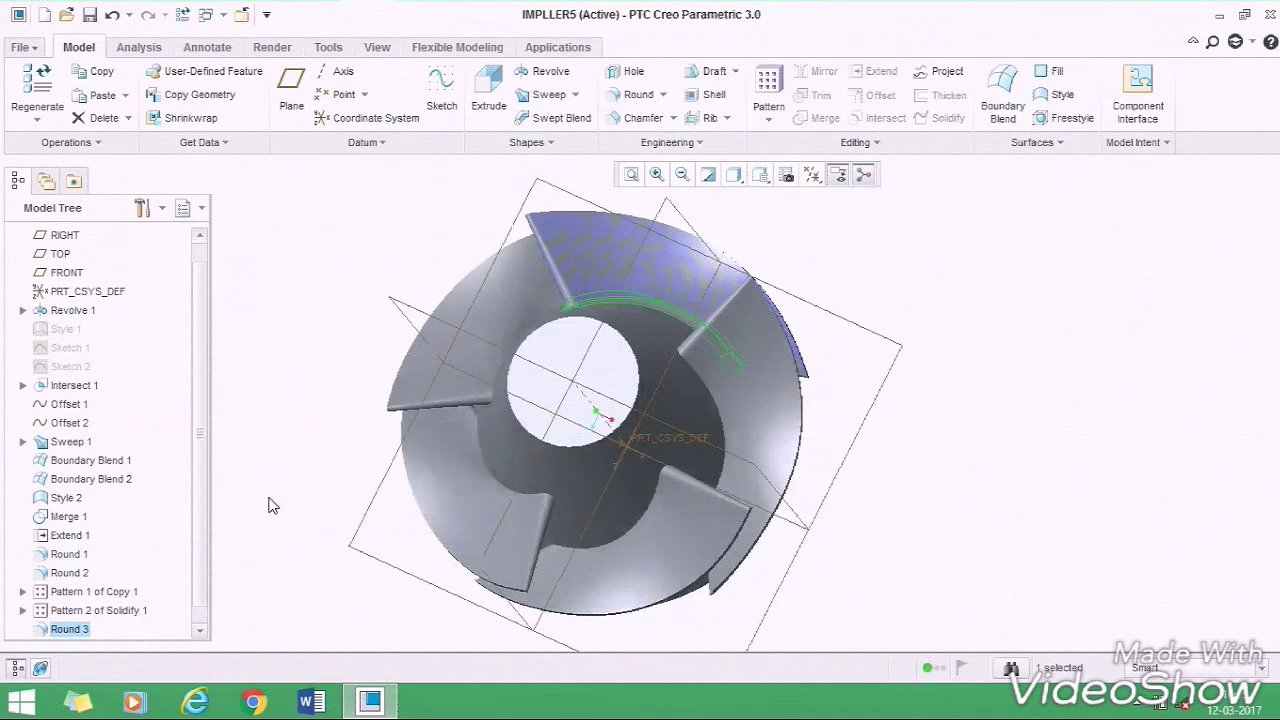
click(72, 628)
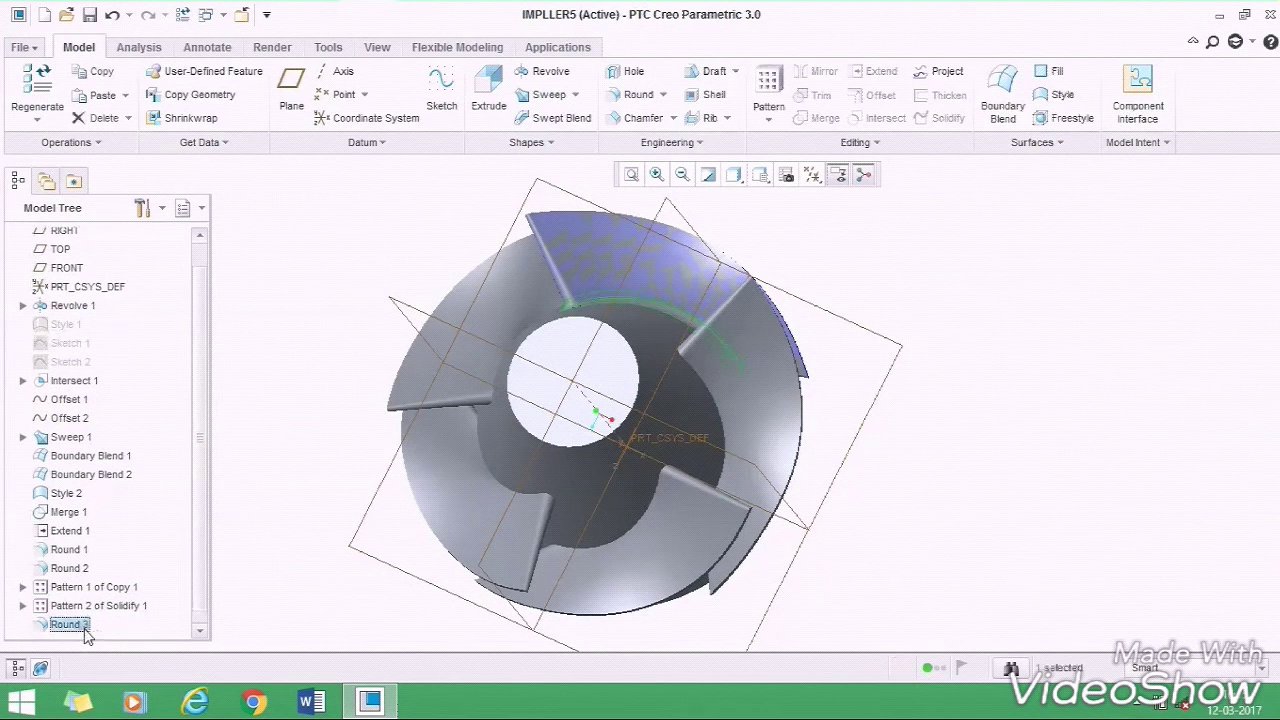
click(770, 88)
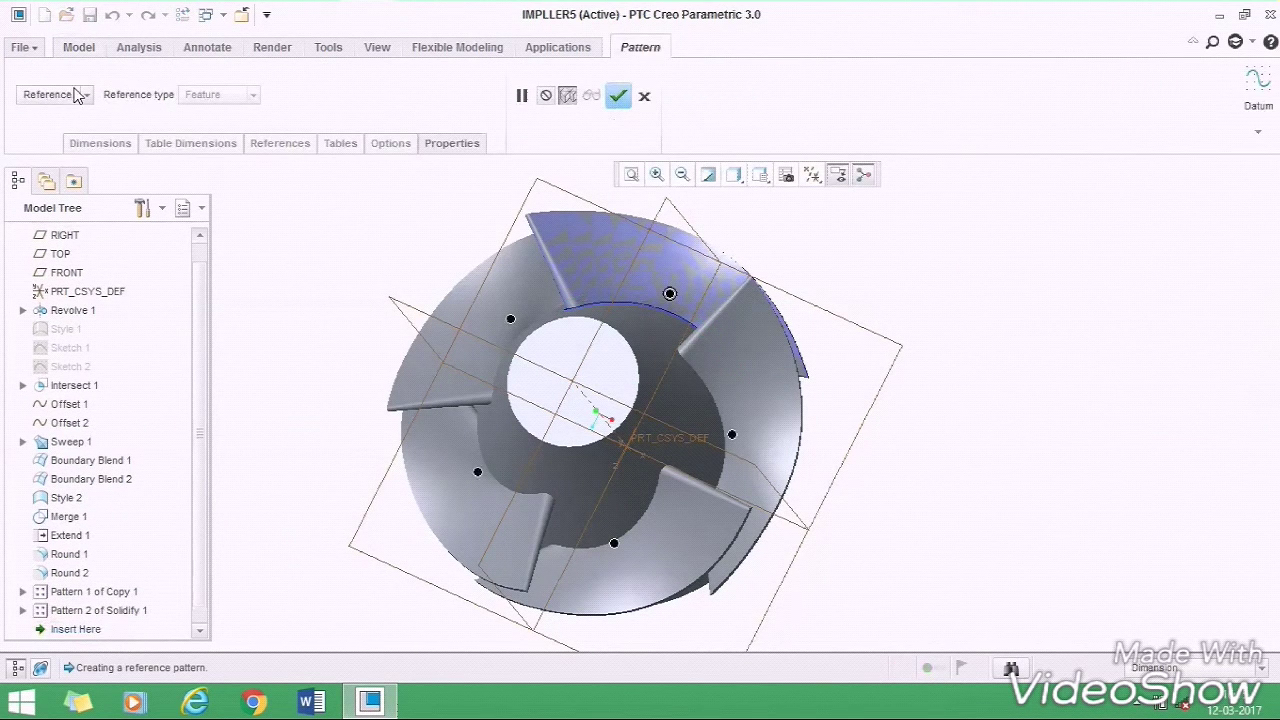
click(617, 97)
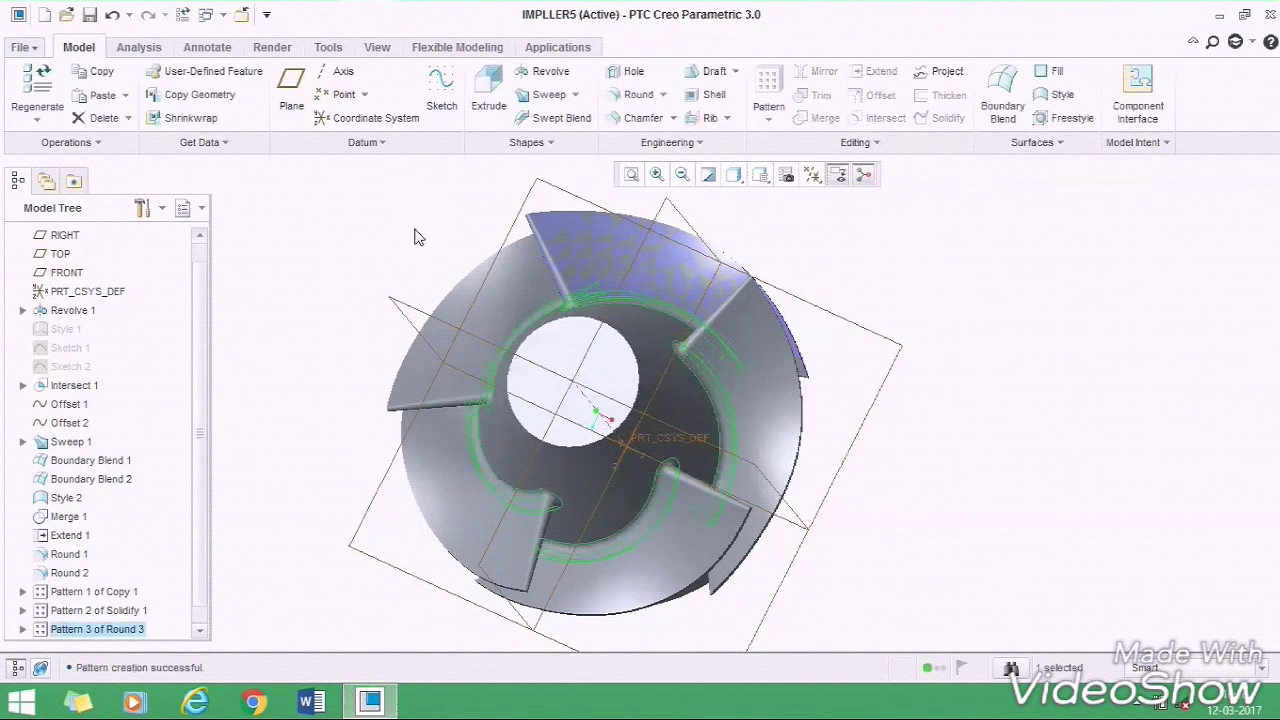
click(418, 237)
middle_drag(406, 229, 380, 242)
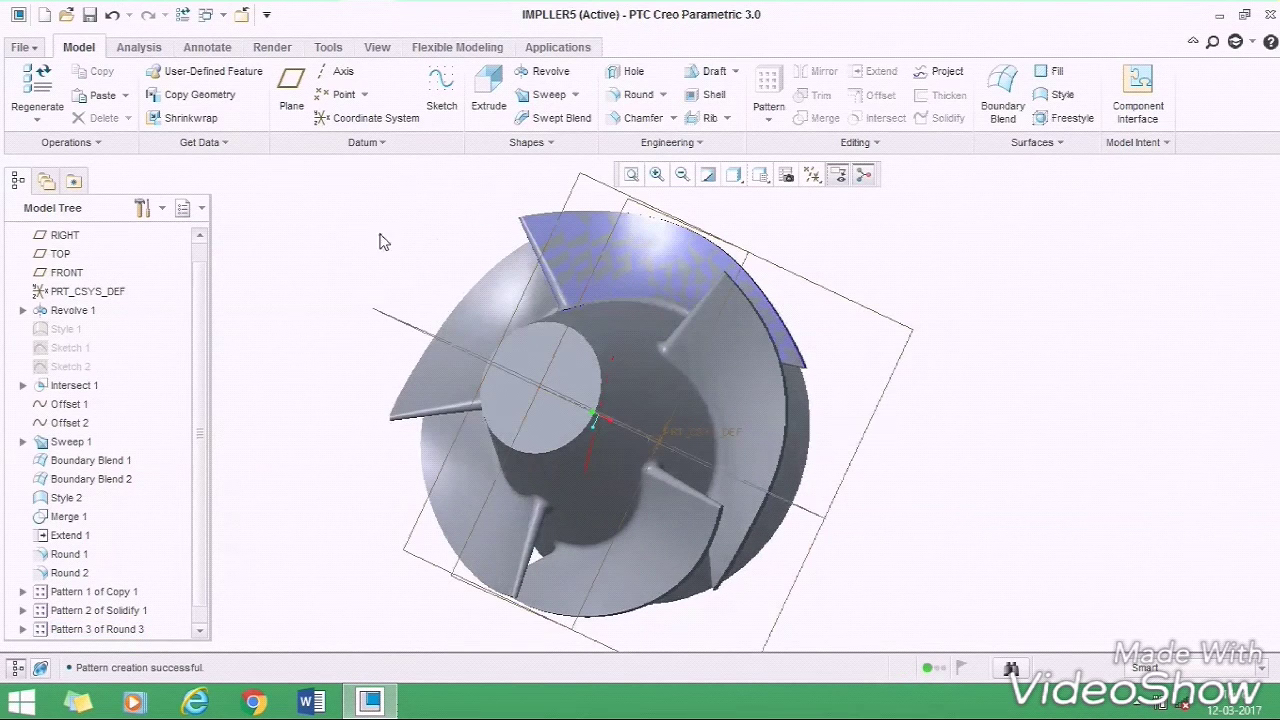
- Hide the 06___PRT_ALL_SURFS layer so the leftover surfaces are not displayed, and return to the model tree
click(203, 209)
click(244, 236)
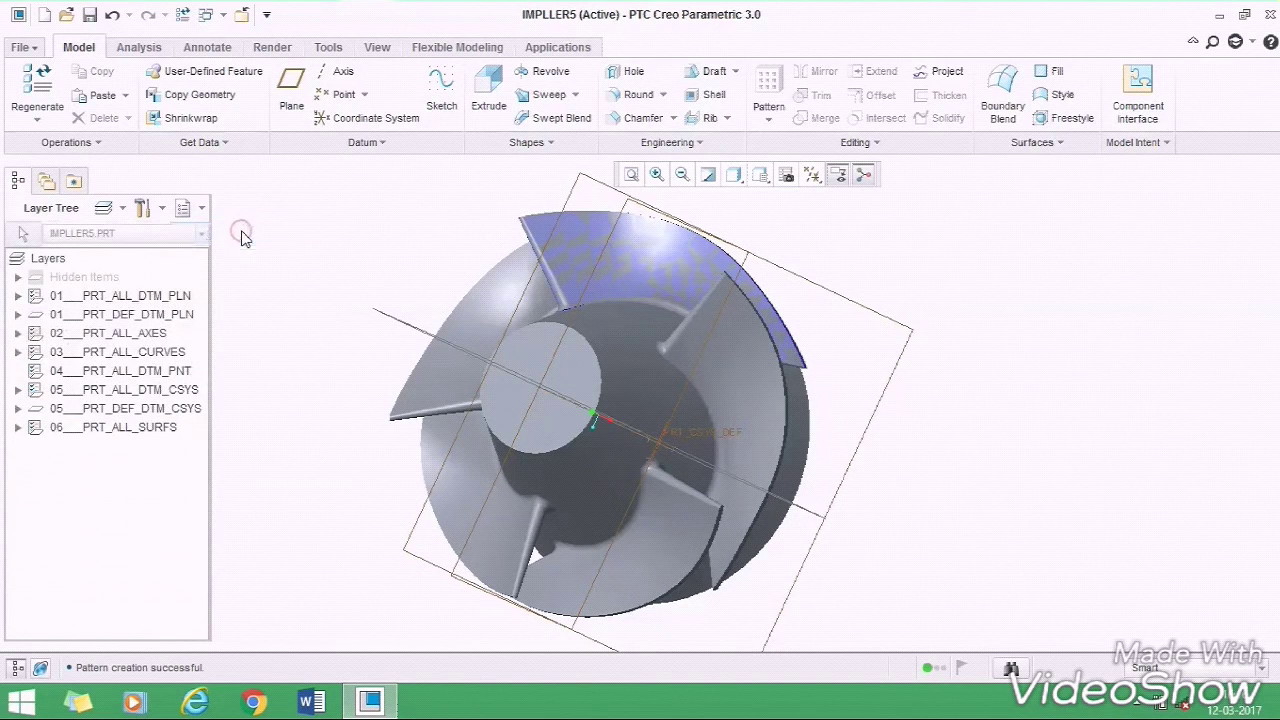
click(175, 431)
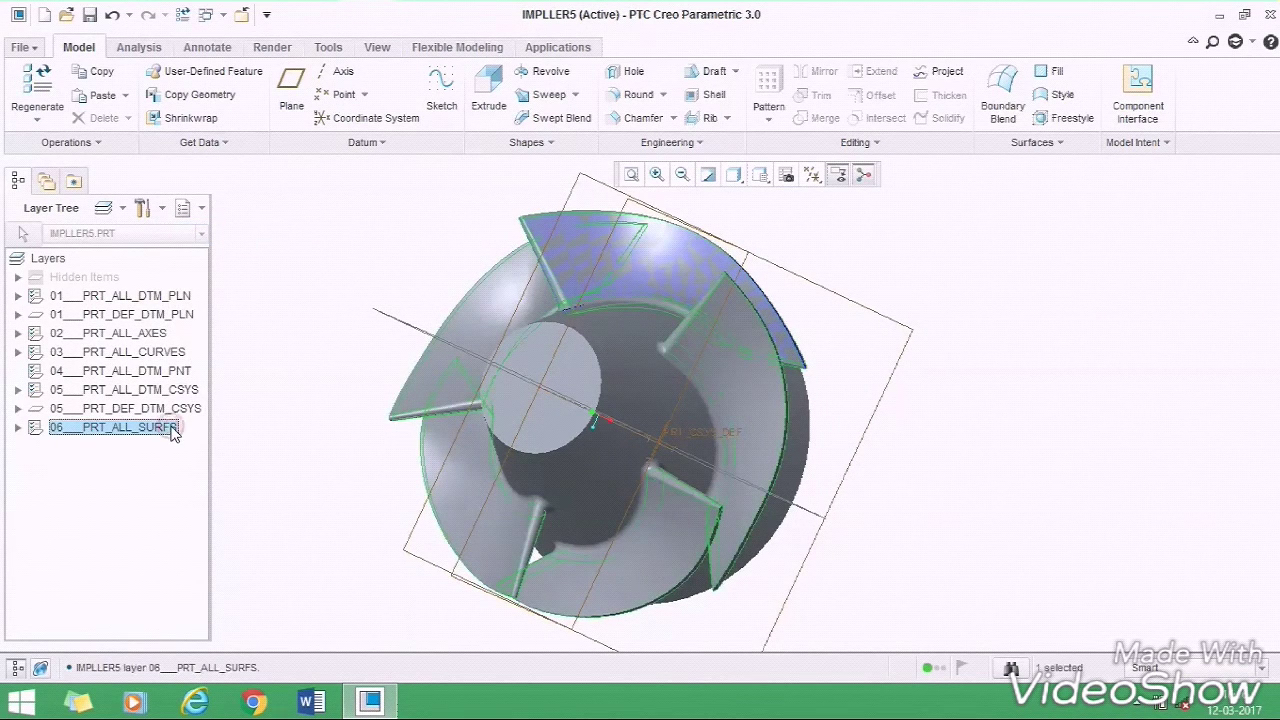
right_click(172, 431)
click(234, 33)
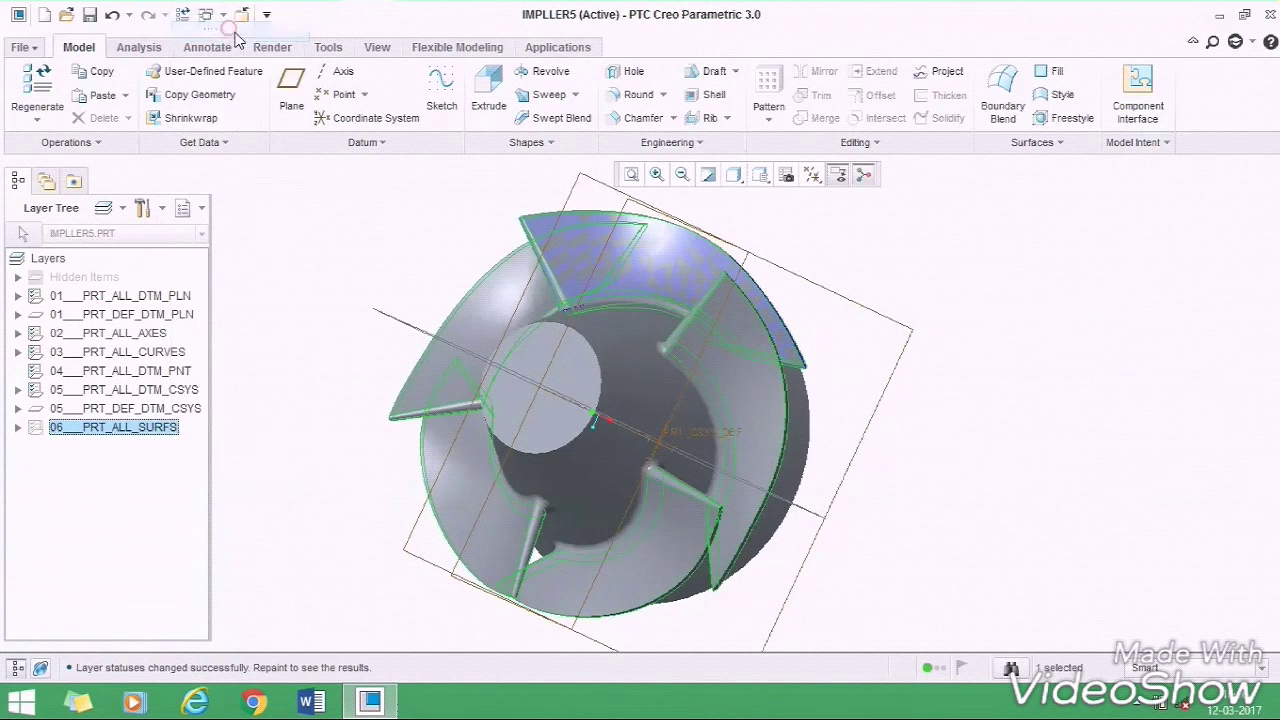
click(199, 208)
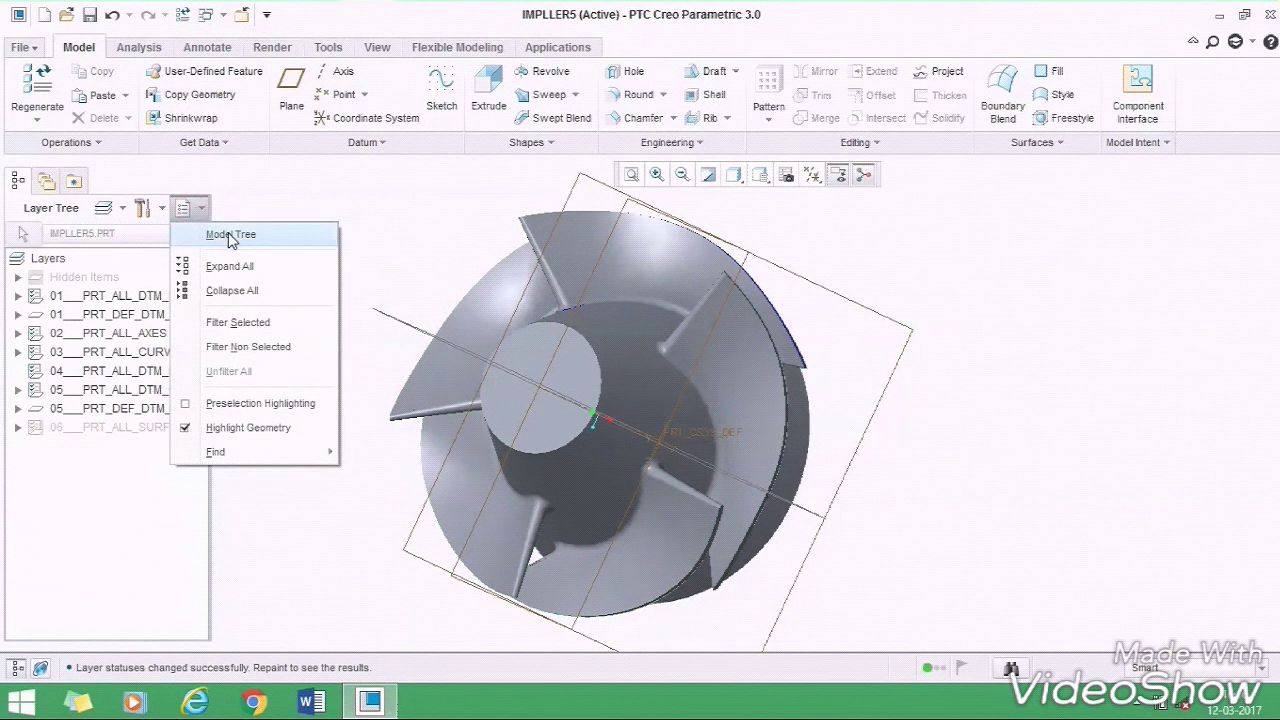
click(231, 236)
- Start a sketch on the flat circular face at the hub's narrow end and orient it to the 2D sketch view
key(ctrl+d)
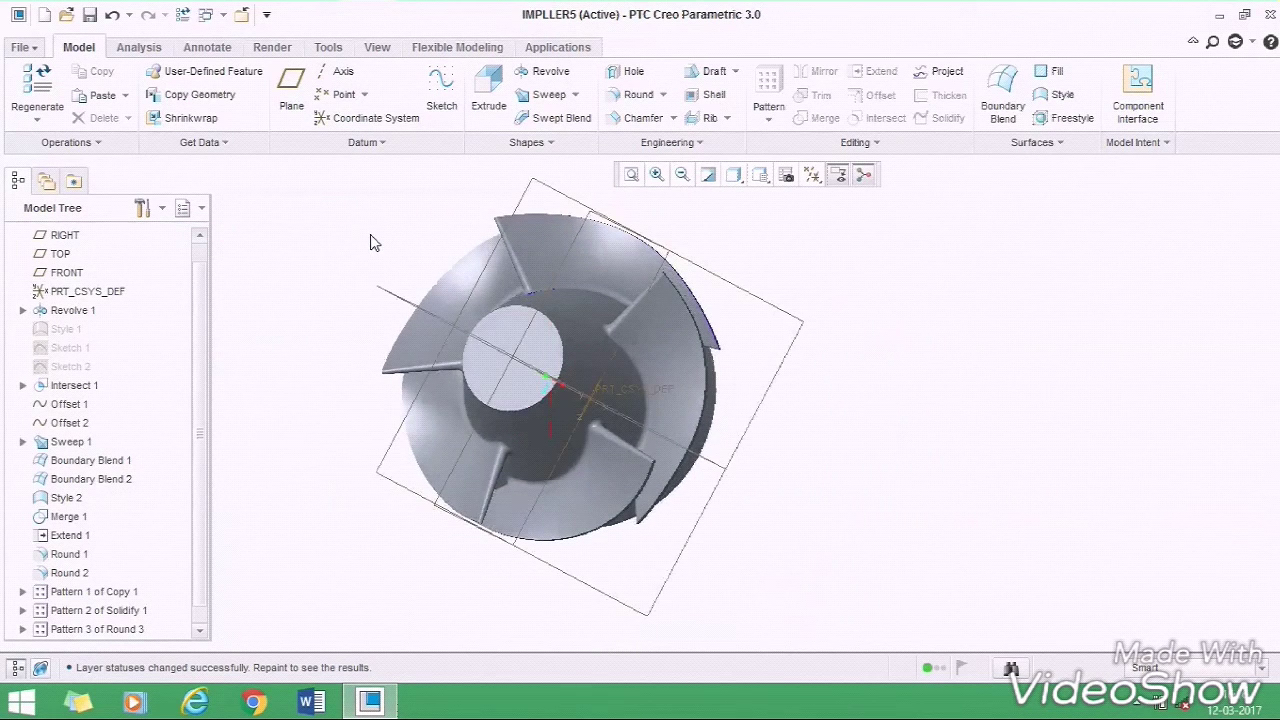
key(ctrl+d)
middle_drag(548, 265, 535, 281)
scroll(658, 332, down, 6)
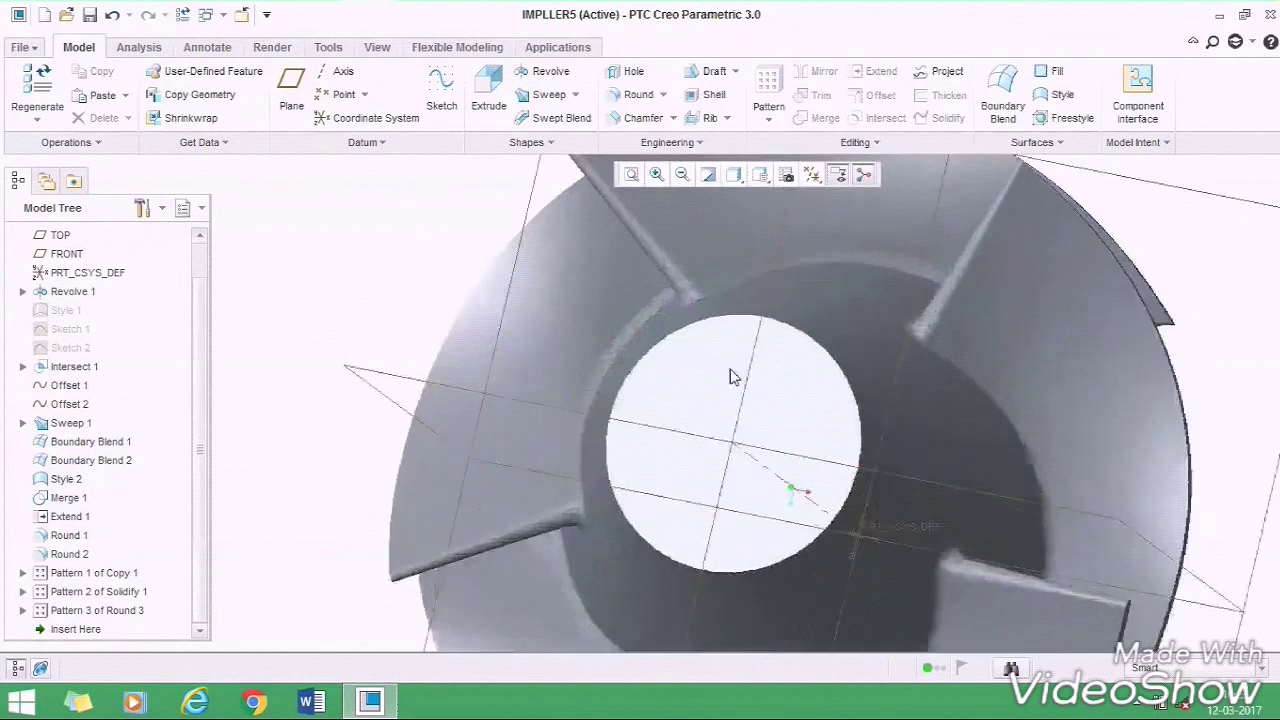
click(710, 372)
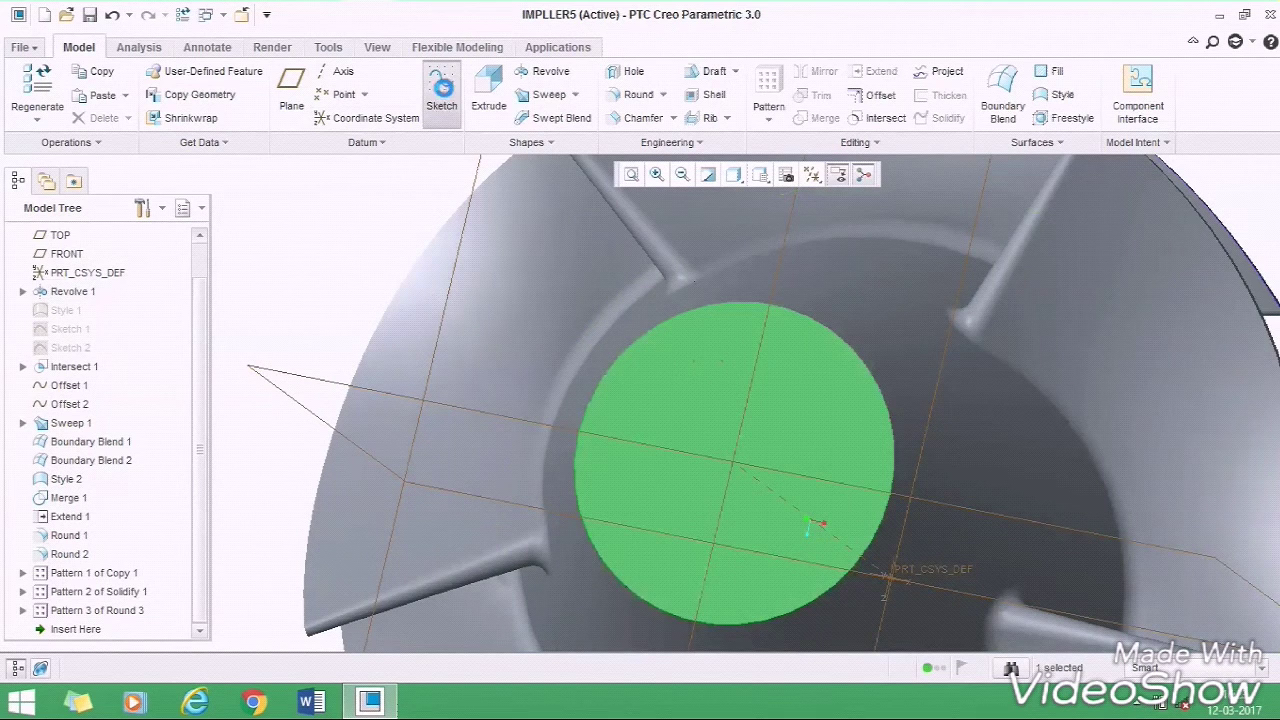
click(441, 95)
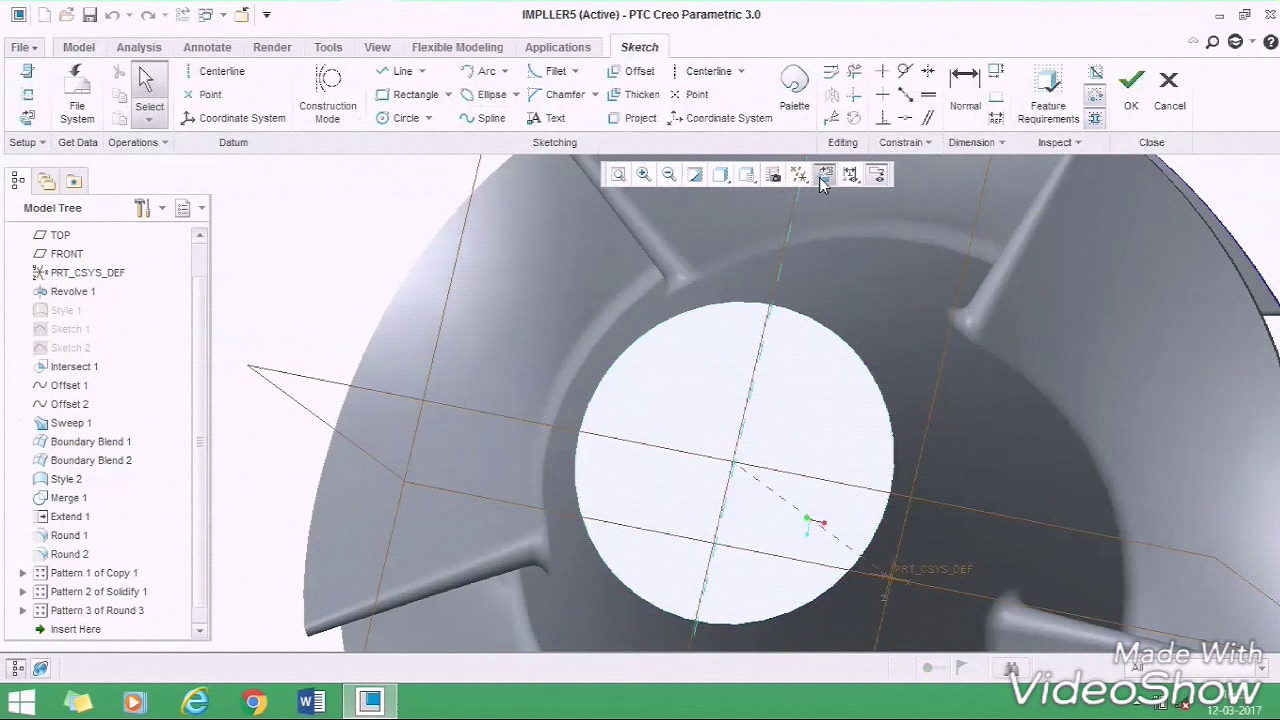
click(825, 175)
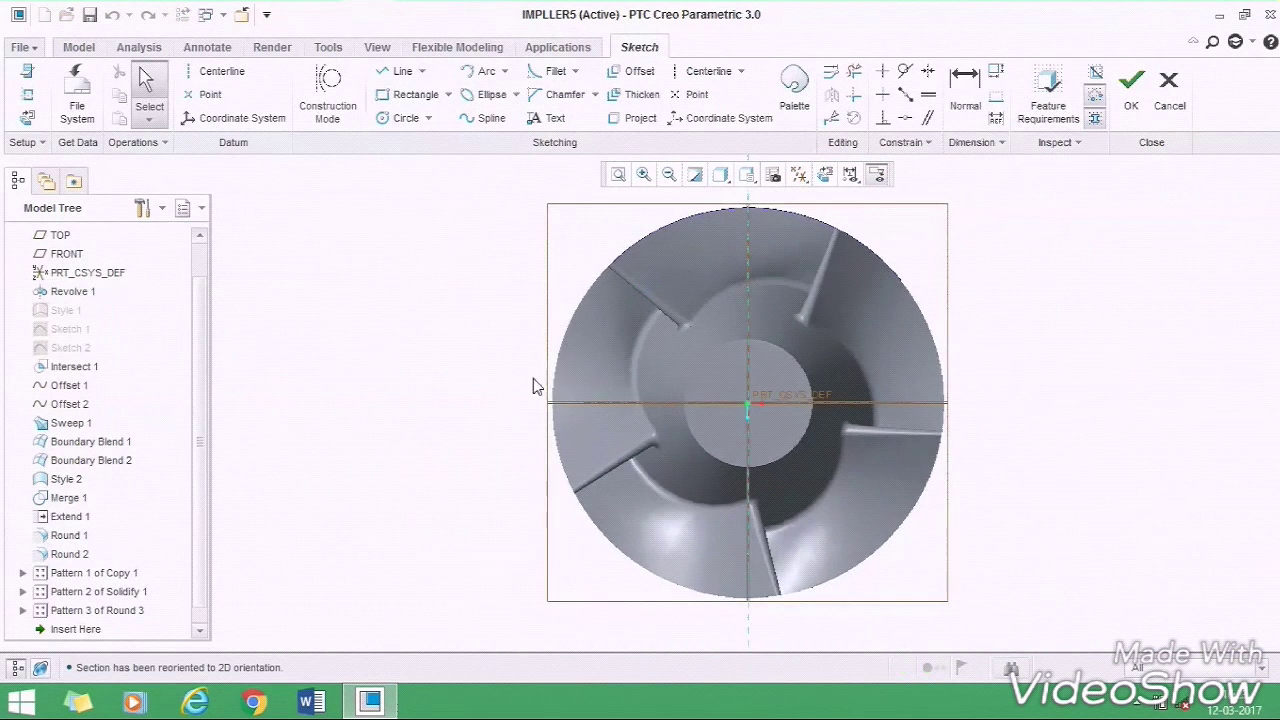
- Add the FRONT datum plane as a sketch reference
click(30, 99)
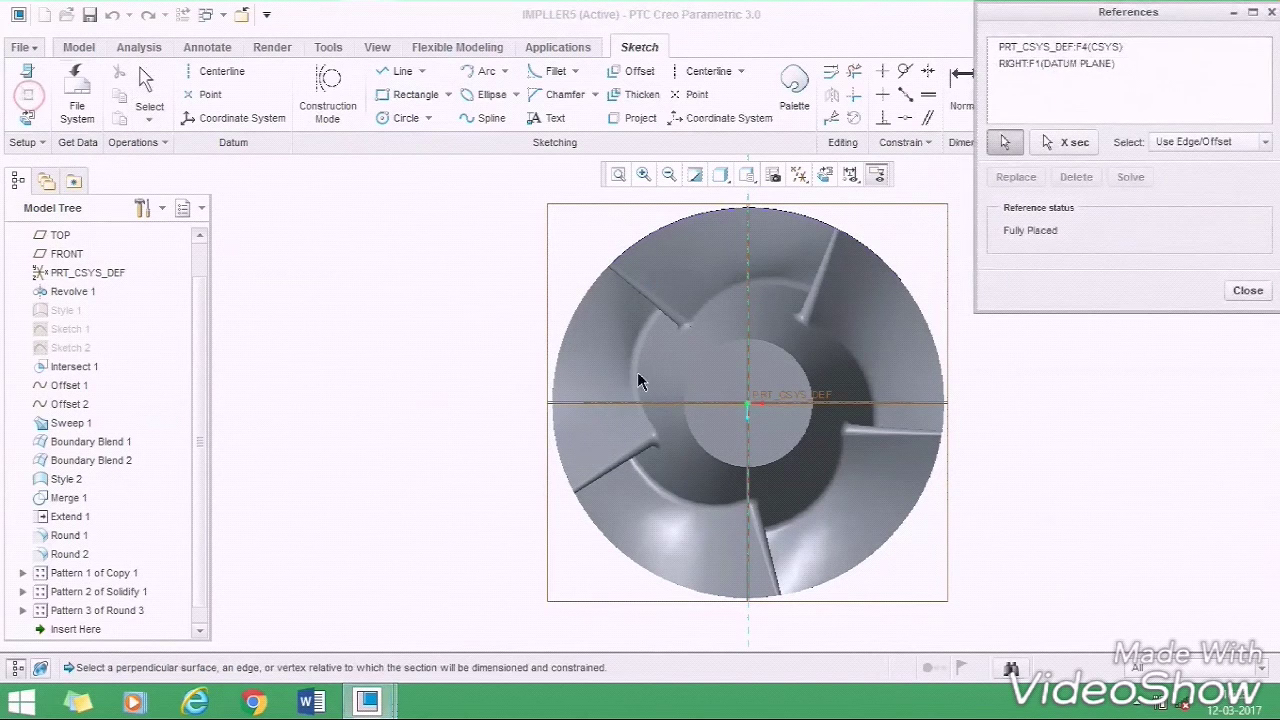
click(683, 405)
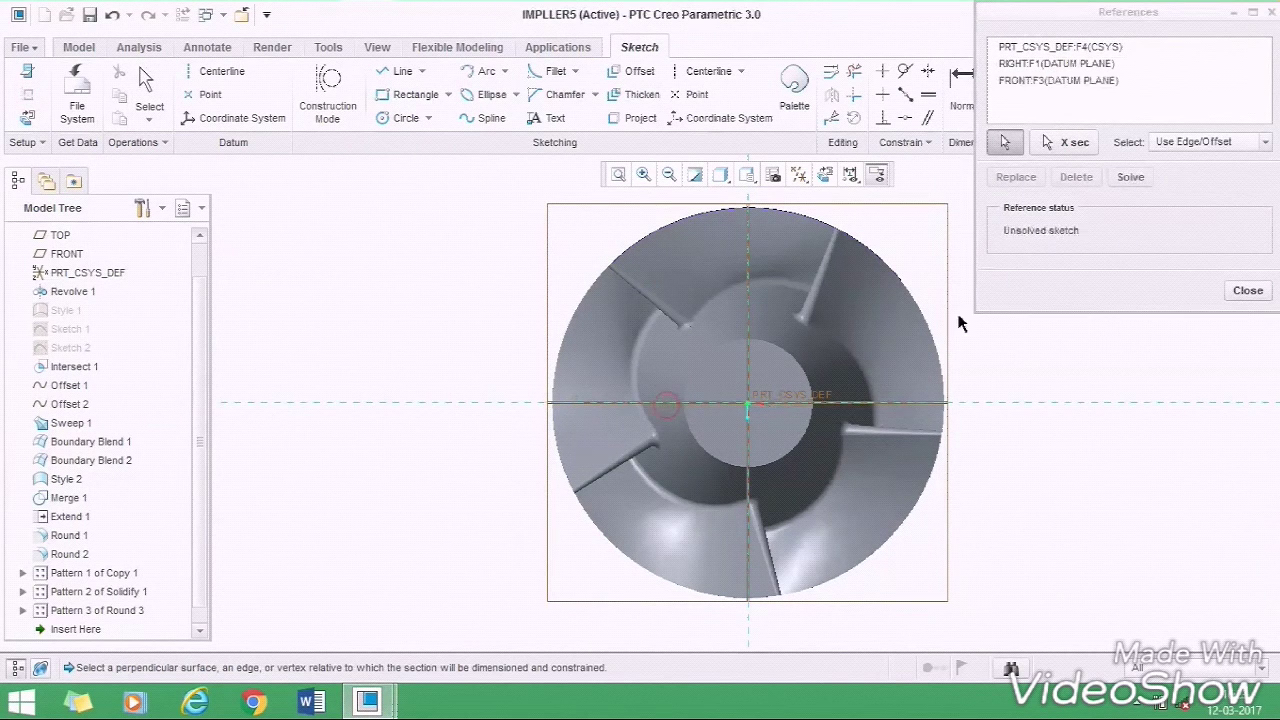
click(1247, 291)
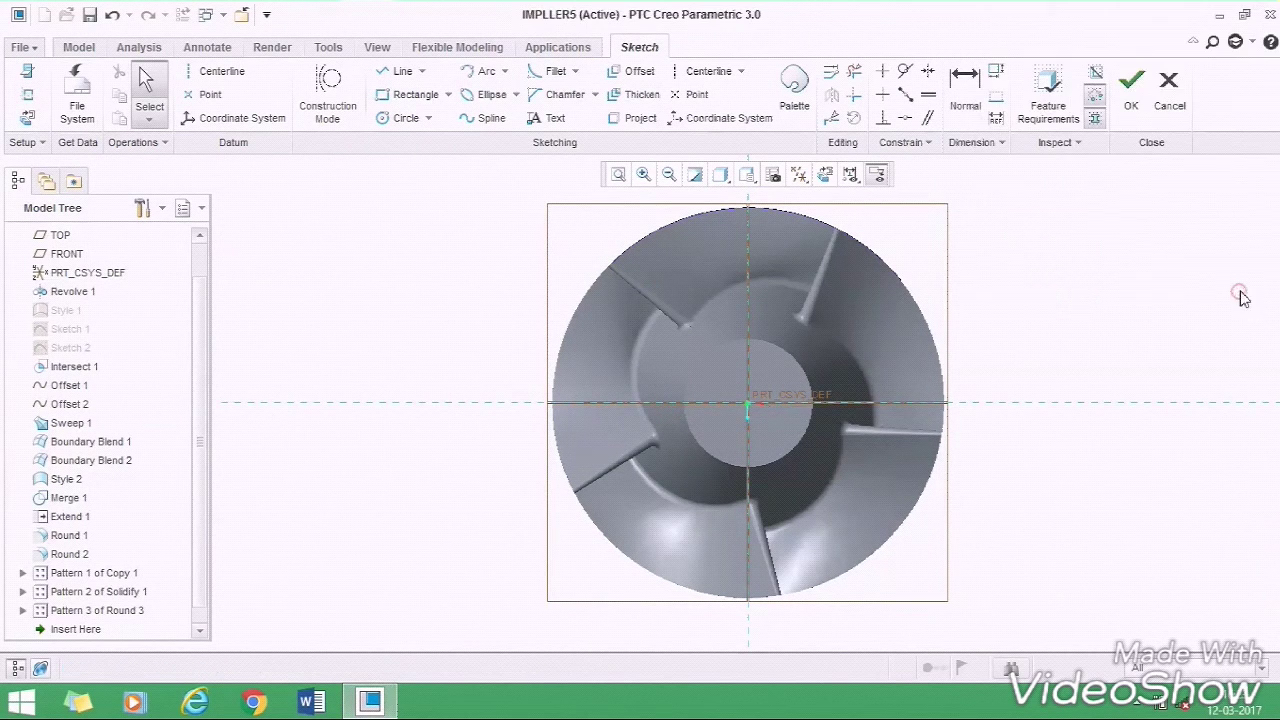
- Sketch a circle centred on the hub axis, set its diameter to 6, and finish the sketch
click(392, 121)
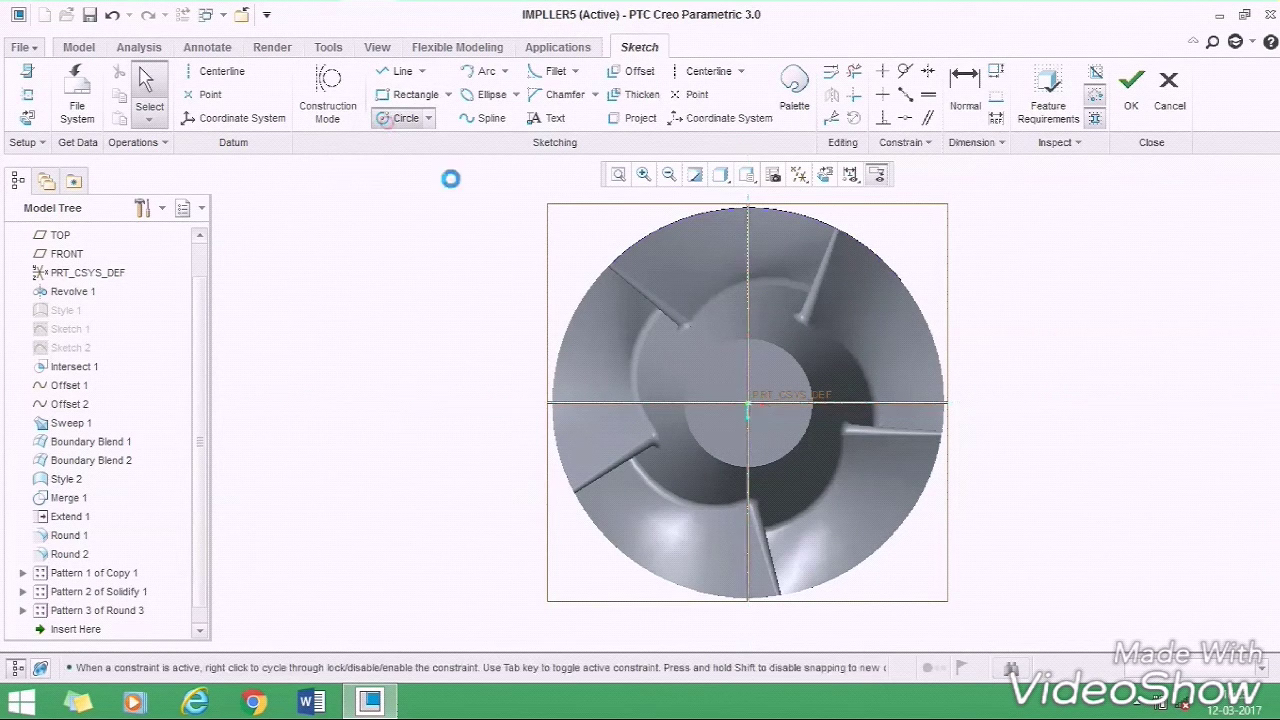
click(748, 404)
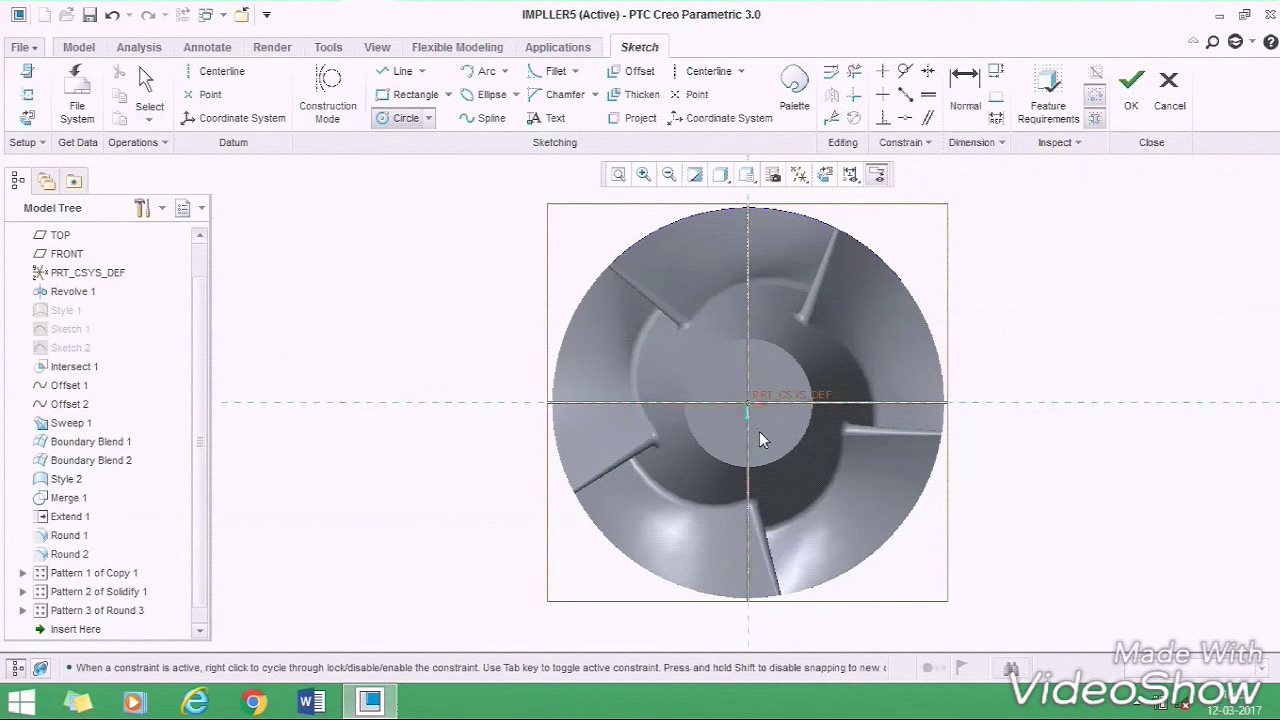
middle_click(760, 437)
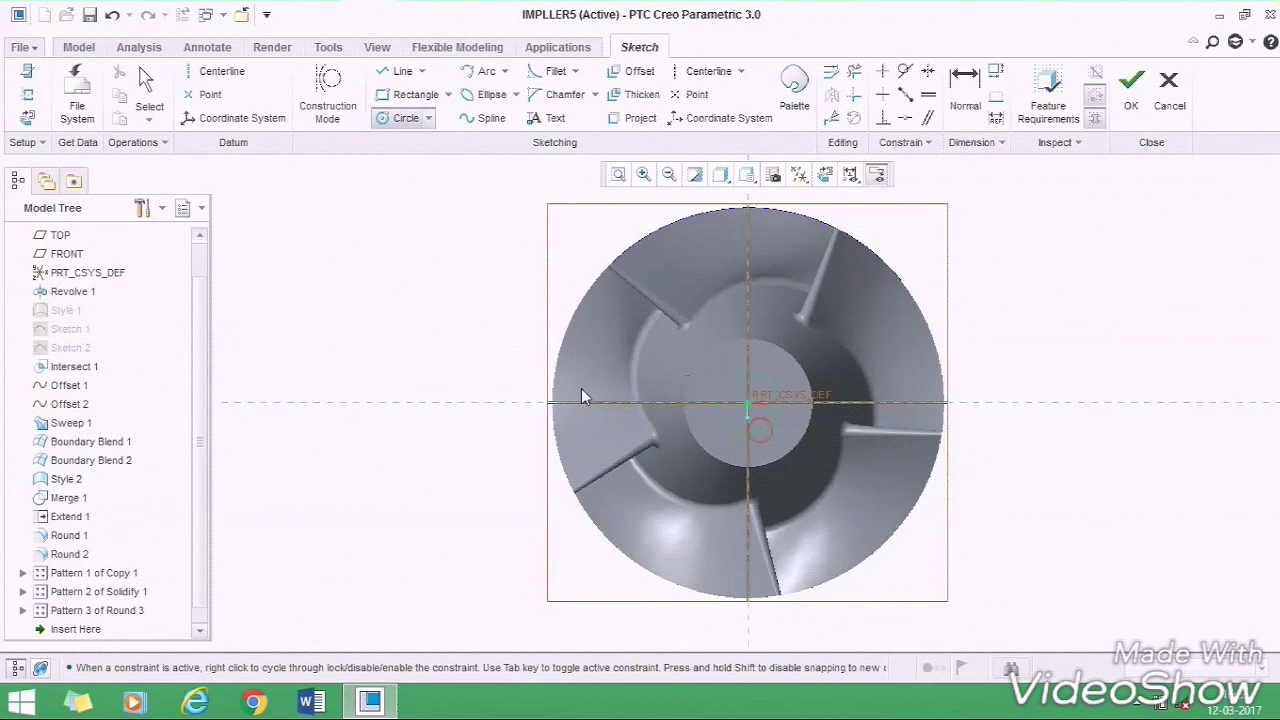
click(144, 80)
double_click(700, 377)
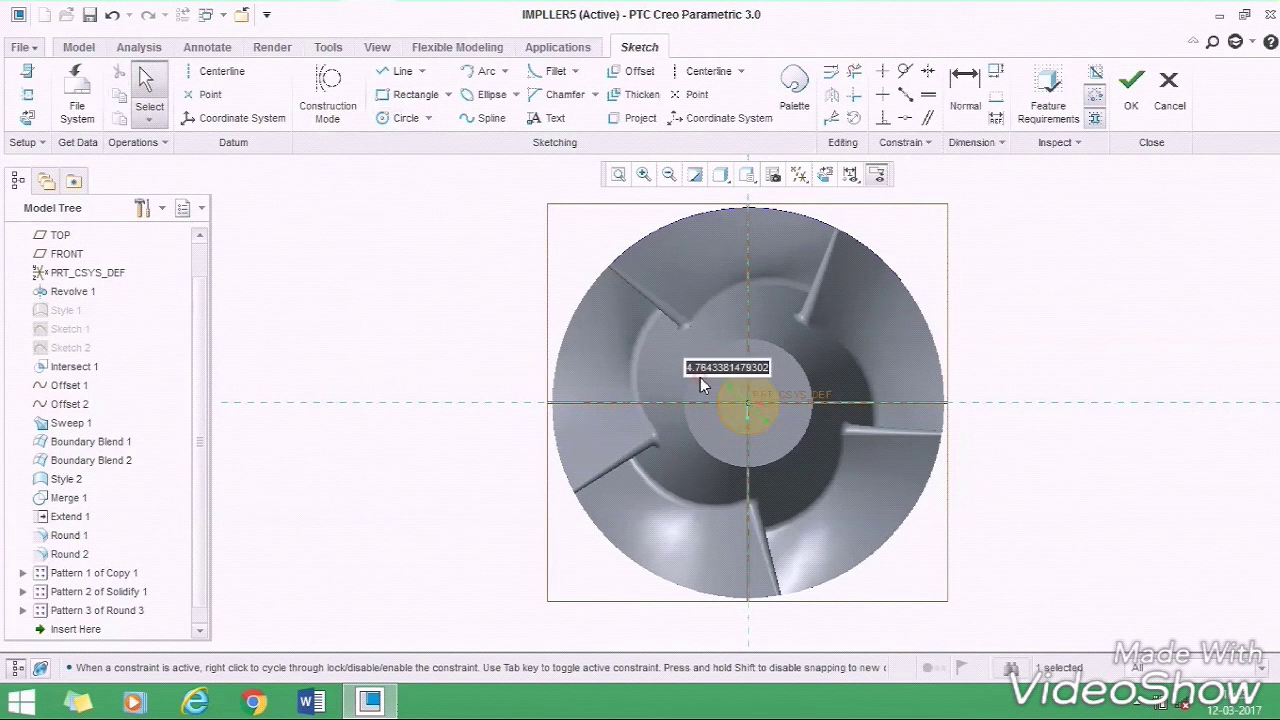
text(6)
key(Return)
click(1134, 88)
- Extrude the circle as a material-removing cut through the hub up to its wide flat back face
mouse_move(1100, 263)
middle_down()
mouse_move(1058, 320)
mouse_move(1024, 263)
middle_up()
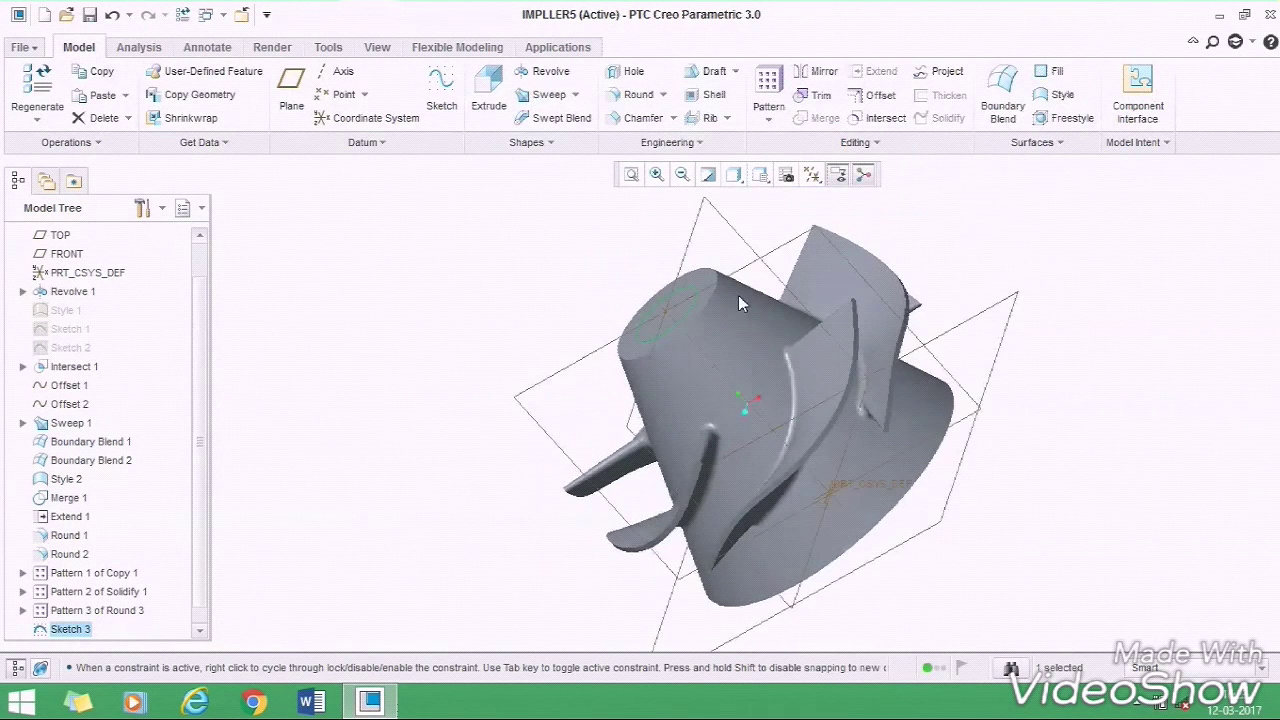
click(490, 112)
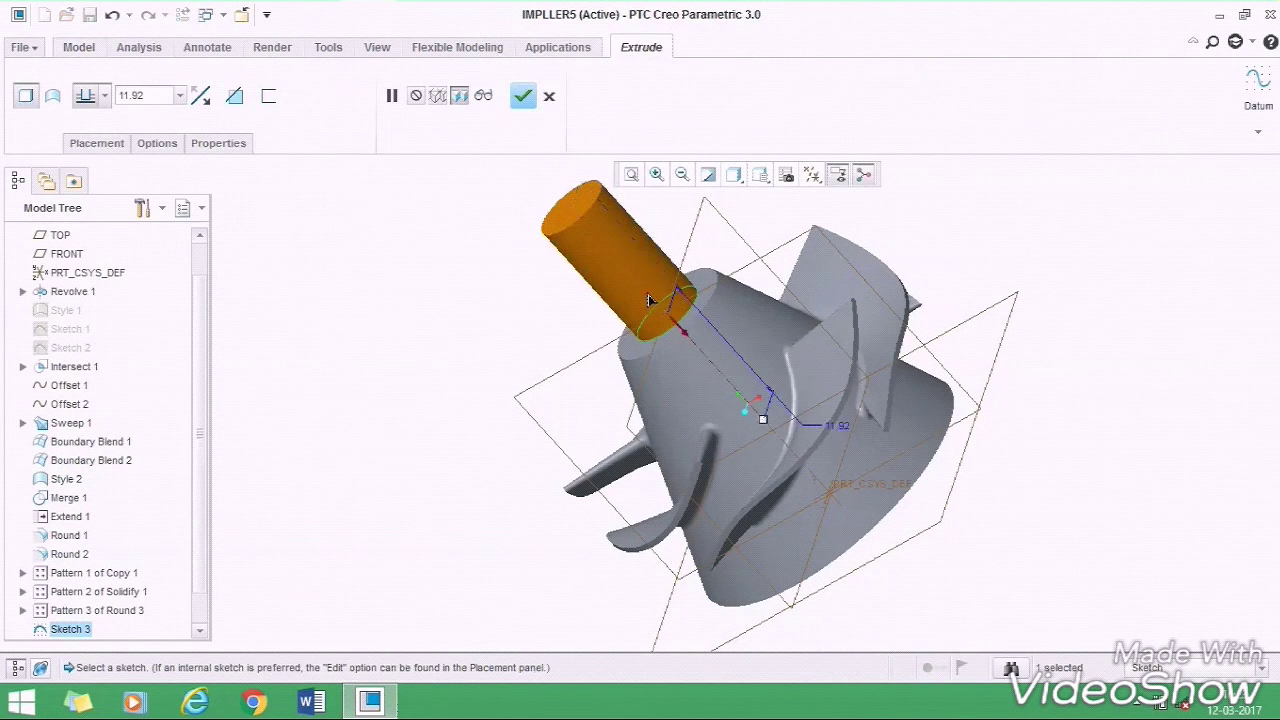
click(646, 293)
middle_drag(480, 354, 790, 420)
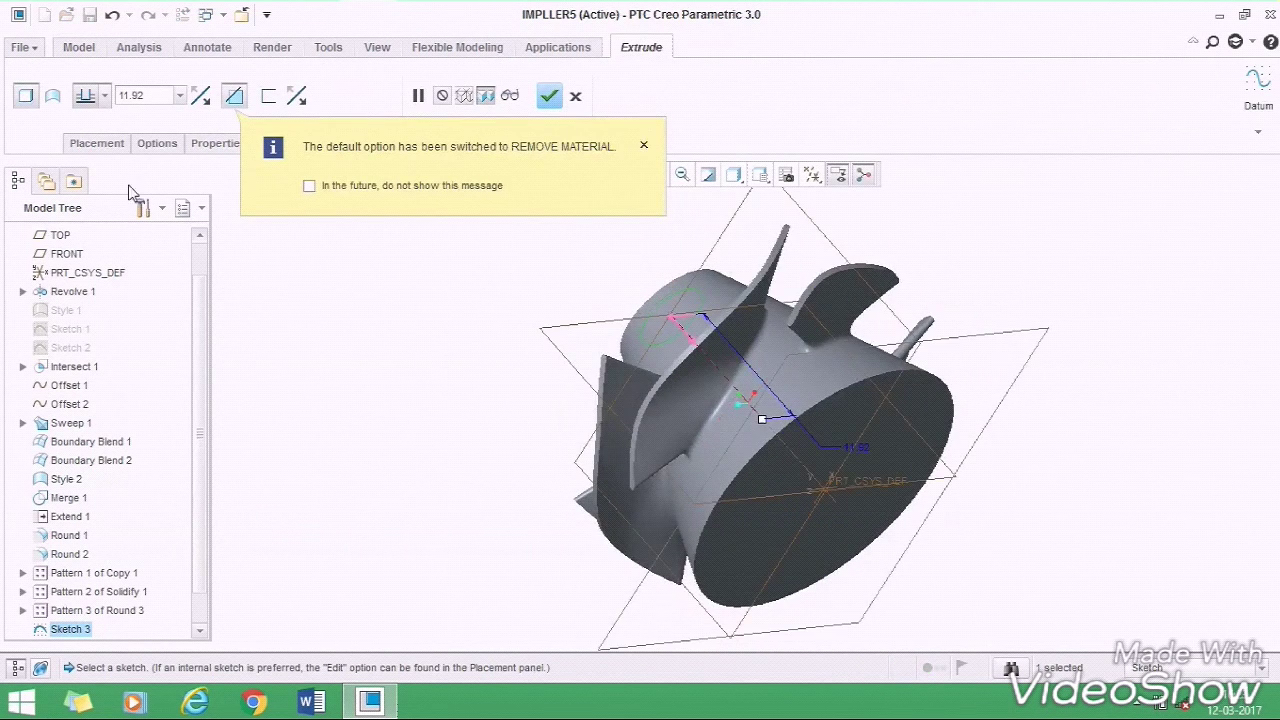
click(104, 96)
click(88, 258)
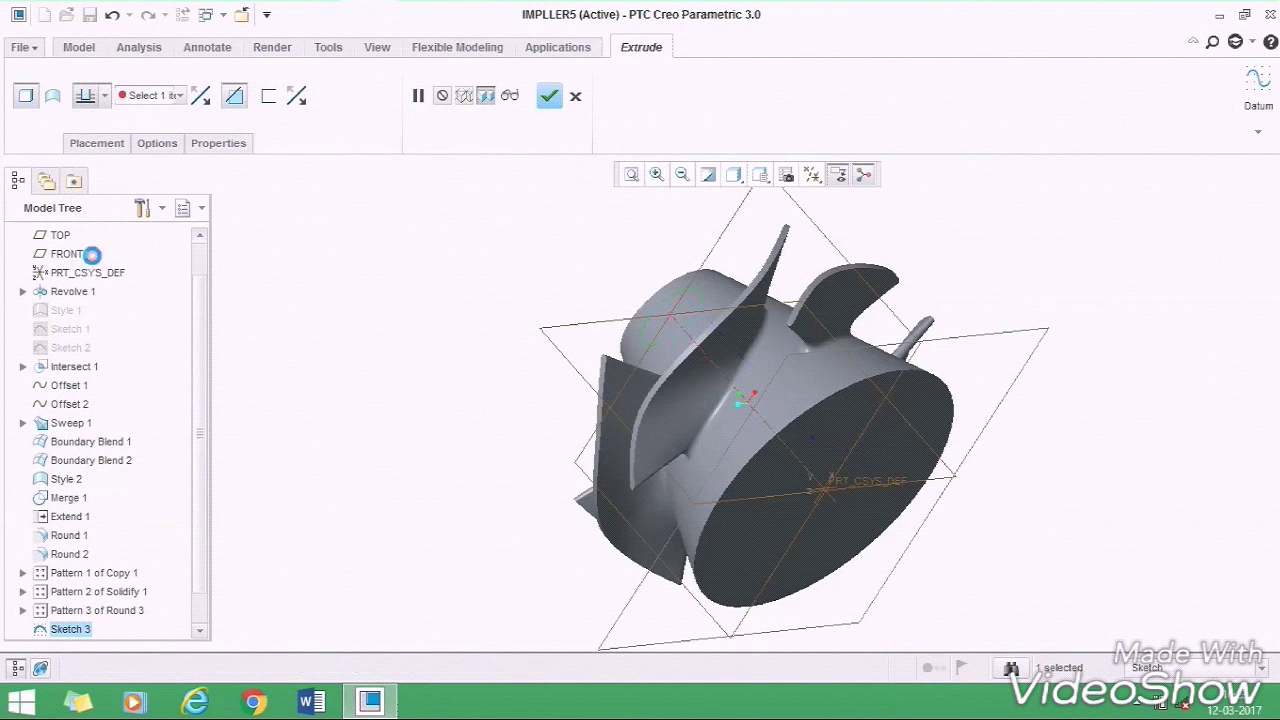
click(852, 428)
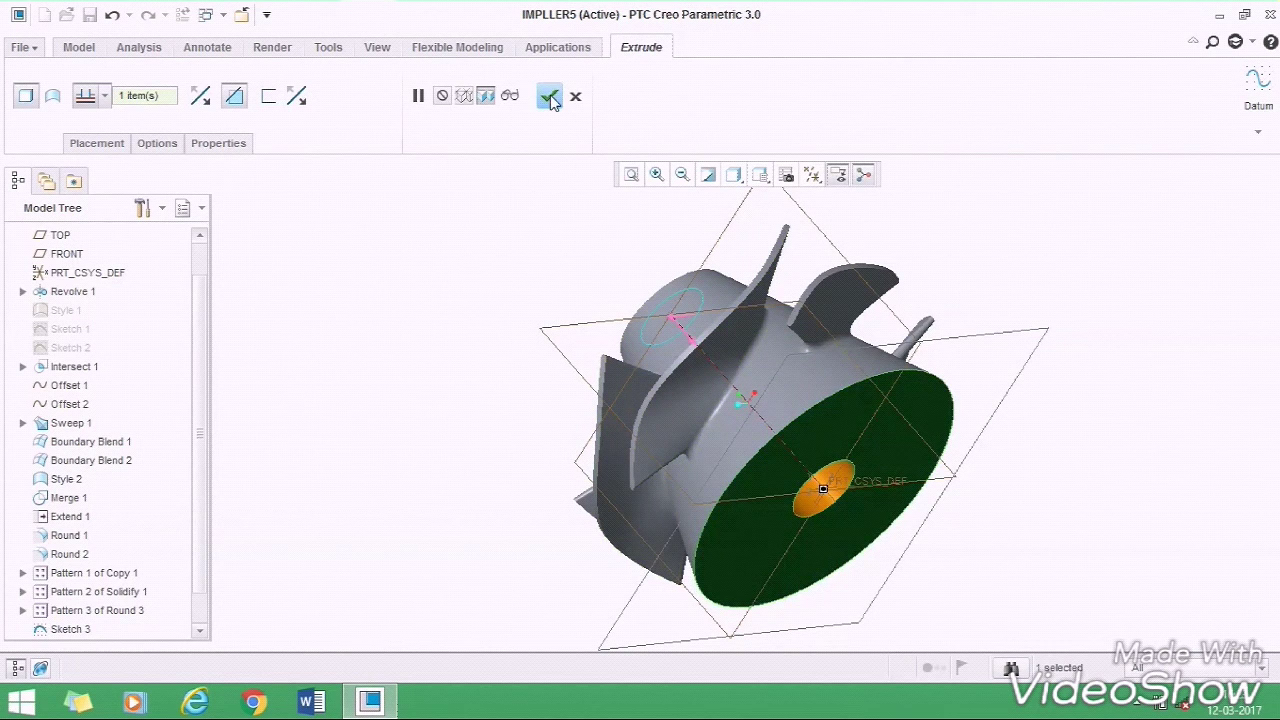
click(550, 97)
- View the finished impeller from several angles and minimize the modelling window
mouse_move(517, 223)
middle_down()
mouse_move(566, 289)
mouse_move(697, 310)
mouse_move(540, 302)
middle_up()
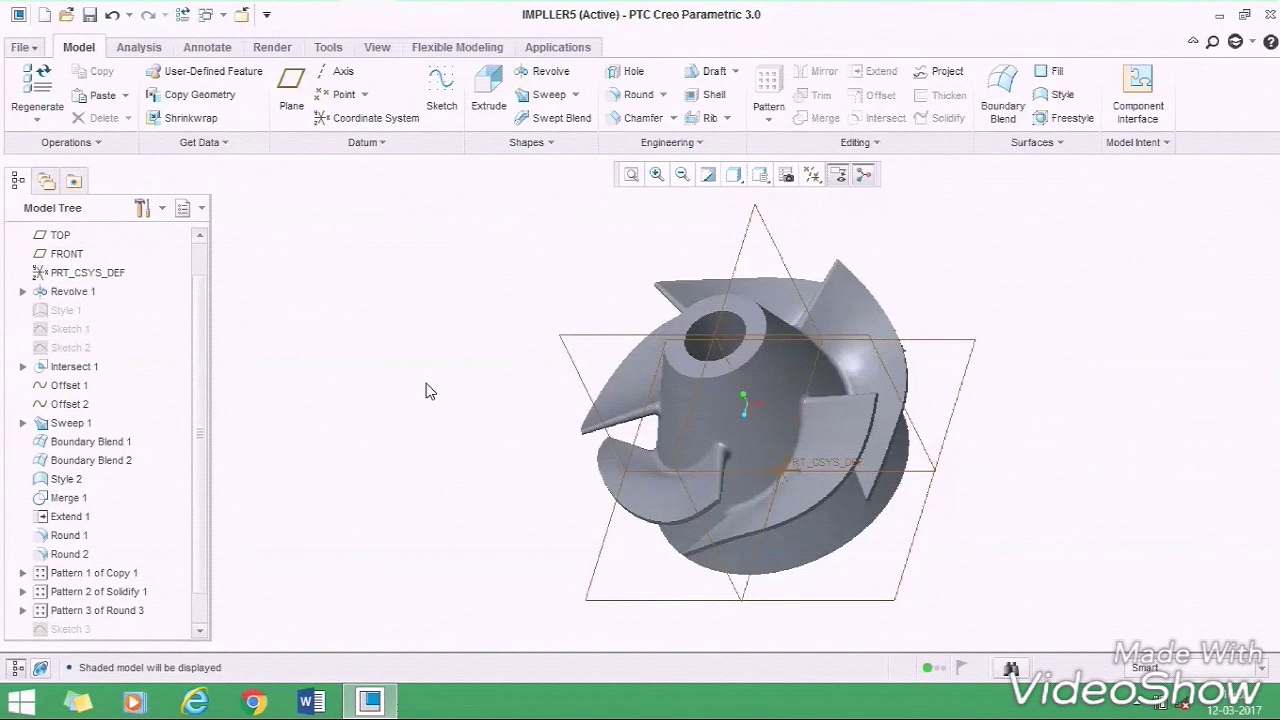
mouse_move(431, 391)
middle_down()
mouse_move(463, 409)
mouse_move(369, 366)
mouse_move(581, 381)
mouse_move(500, 417)
mouse_move(443, 409)
mouse_move(508, 408)
mouse_move(467, 411)
mouse_move(491, 420)
mouse_move(449, 396)
middle_up()
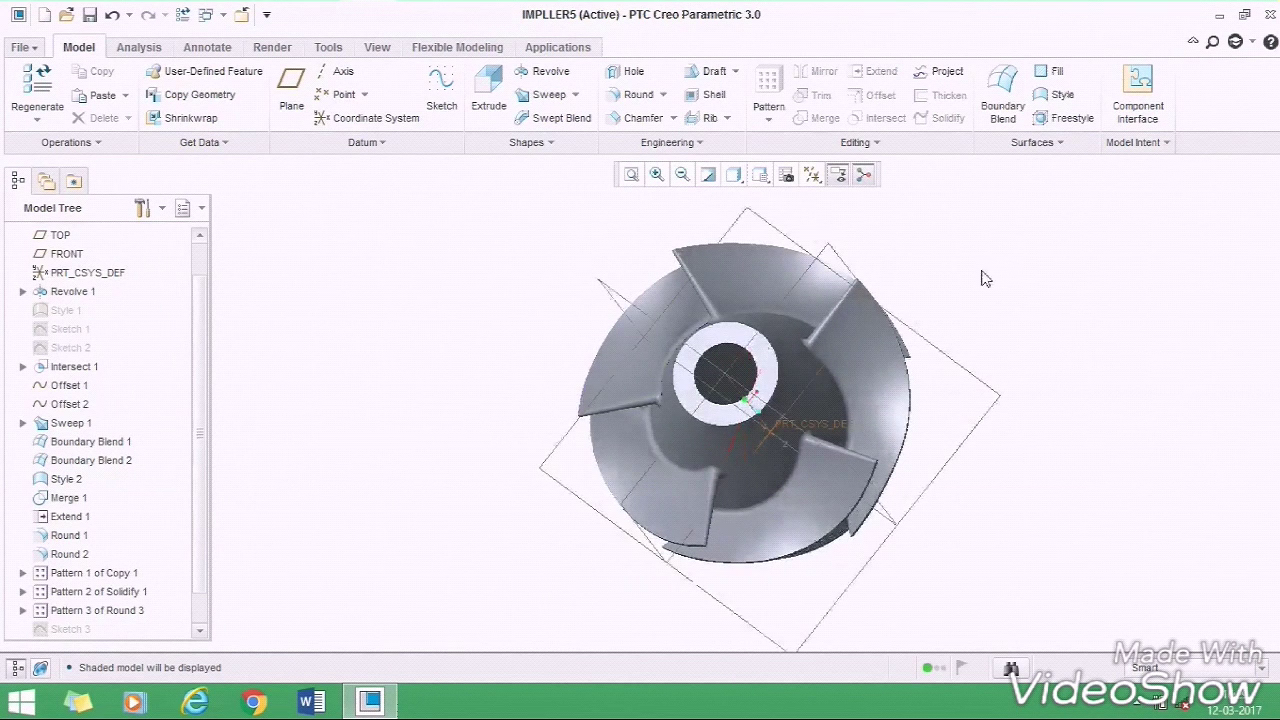
click(1219, 15)
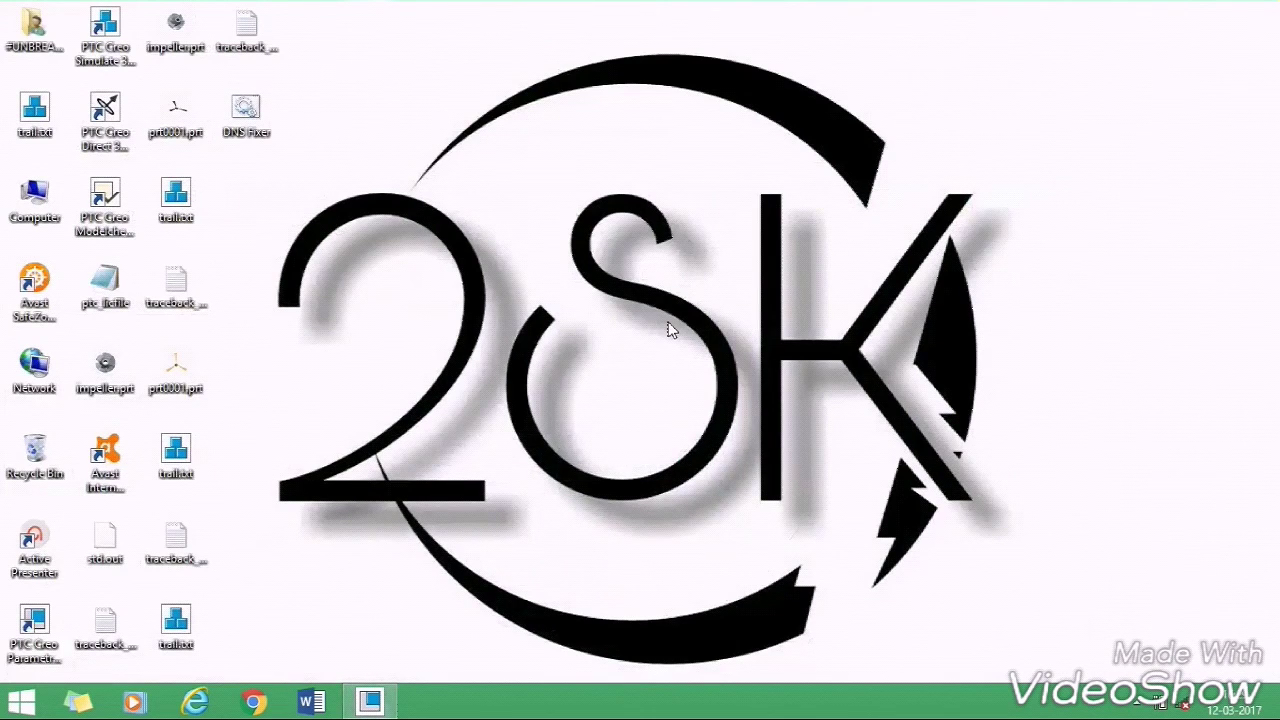